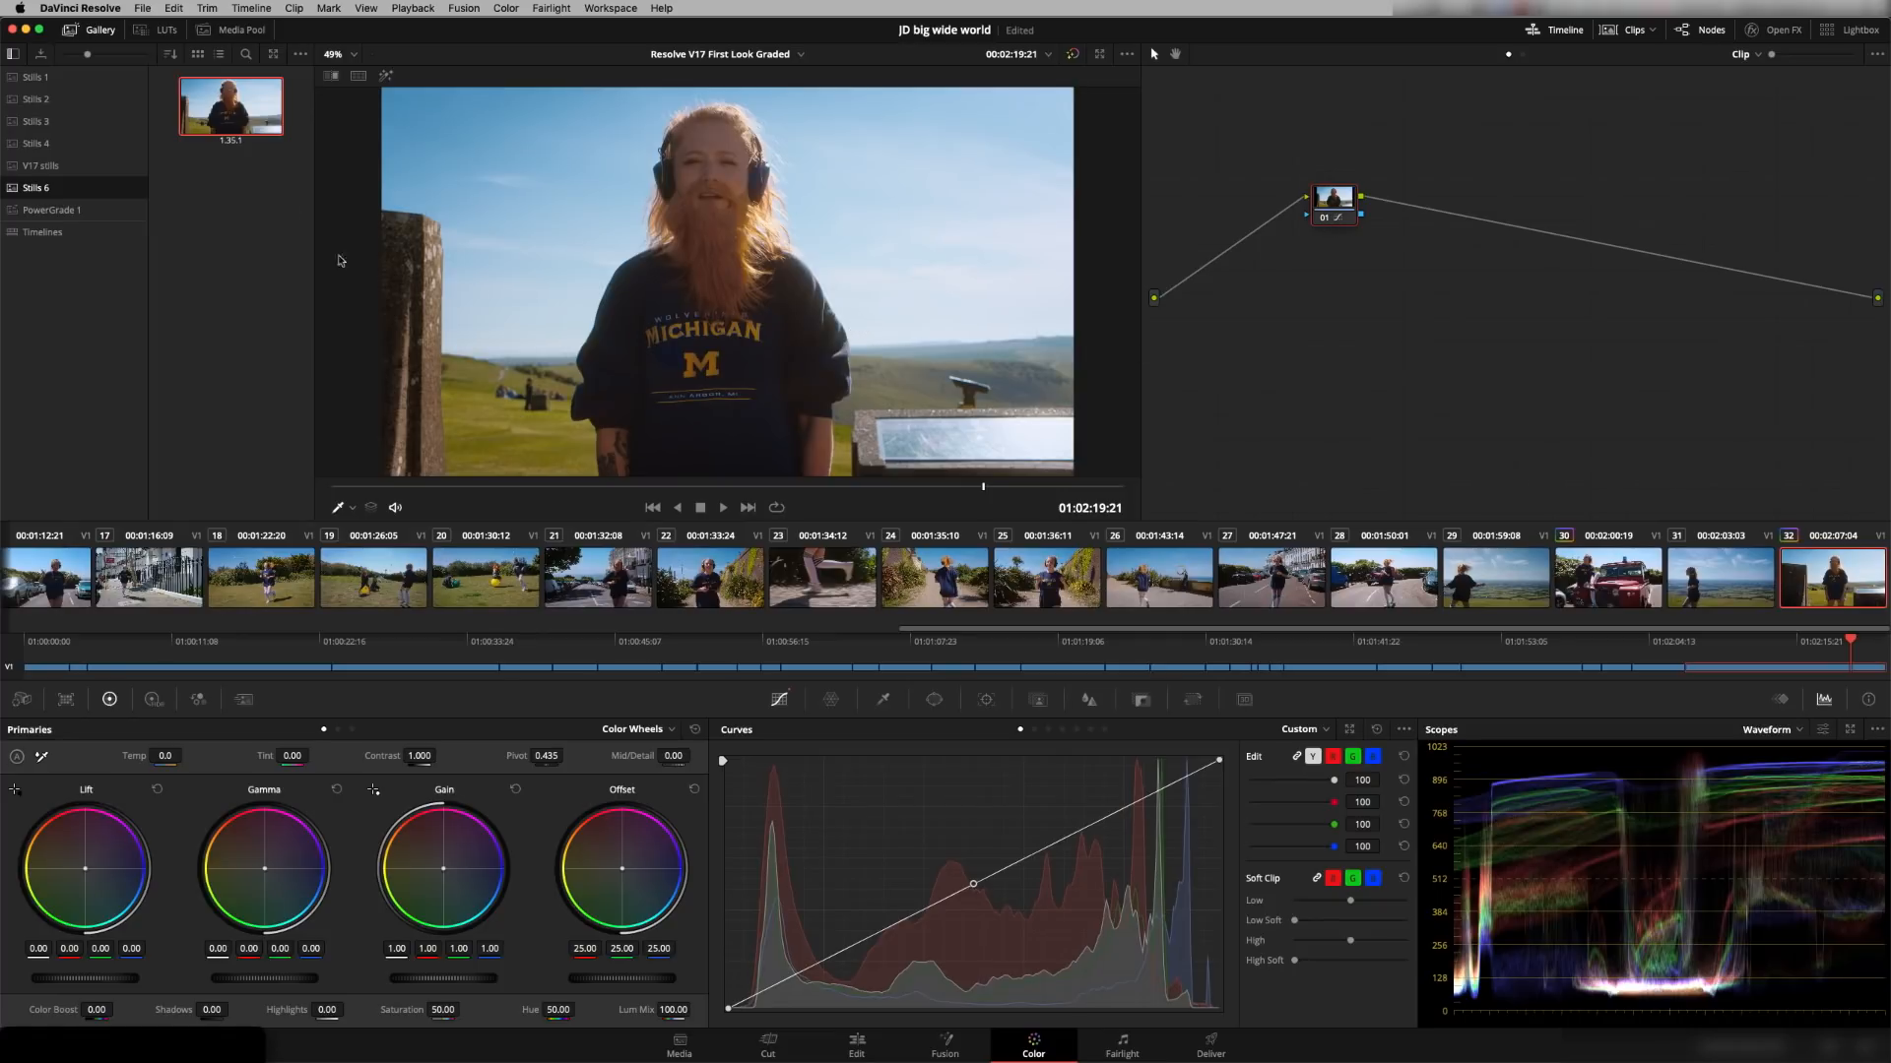
Display the node graph stored in the gallery still 1.35.1, examine its nodes and close it.
{"action": "right_click", "coordinate": [234, 108]}
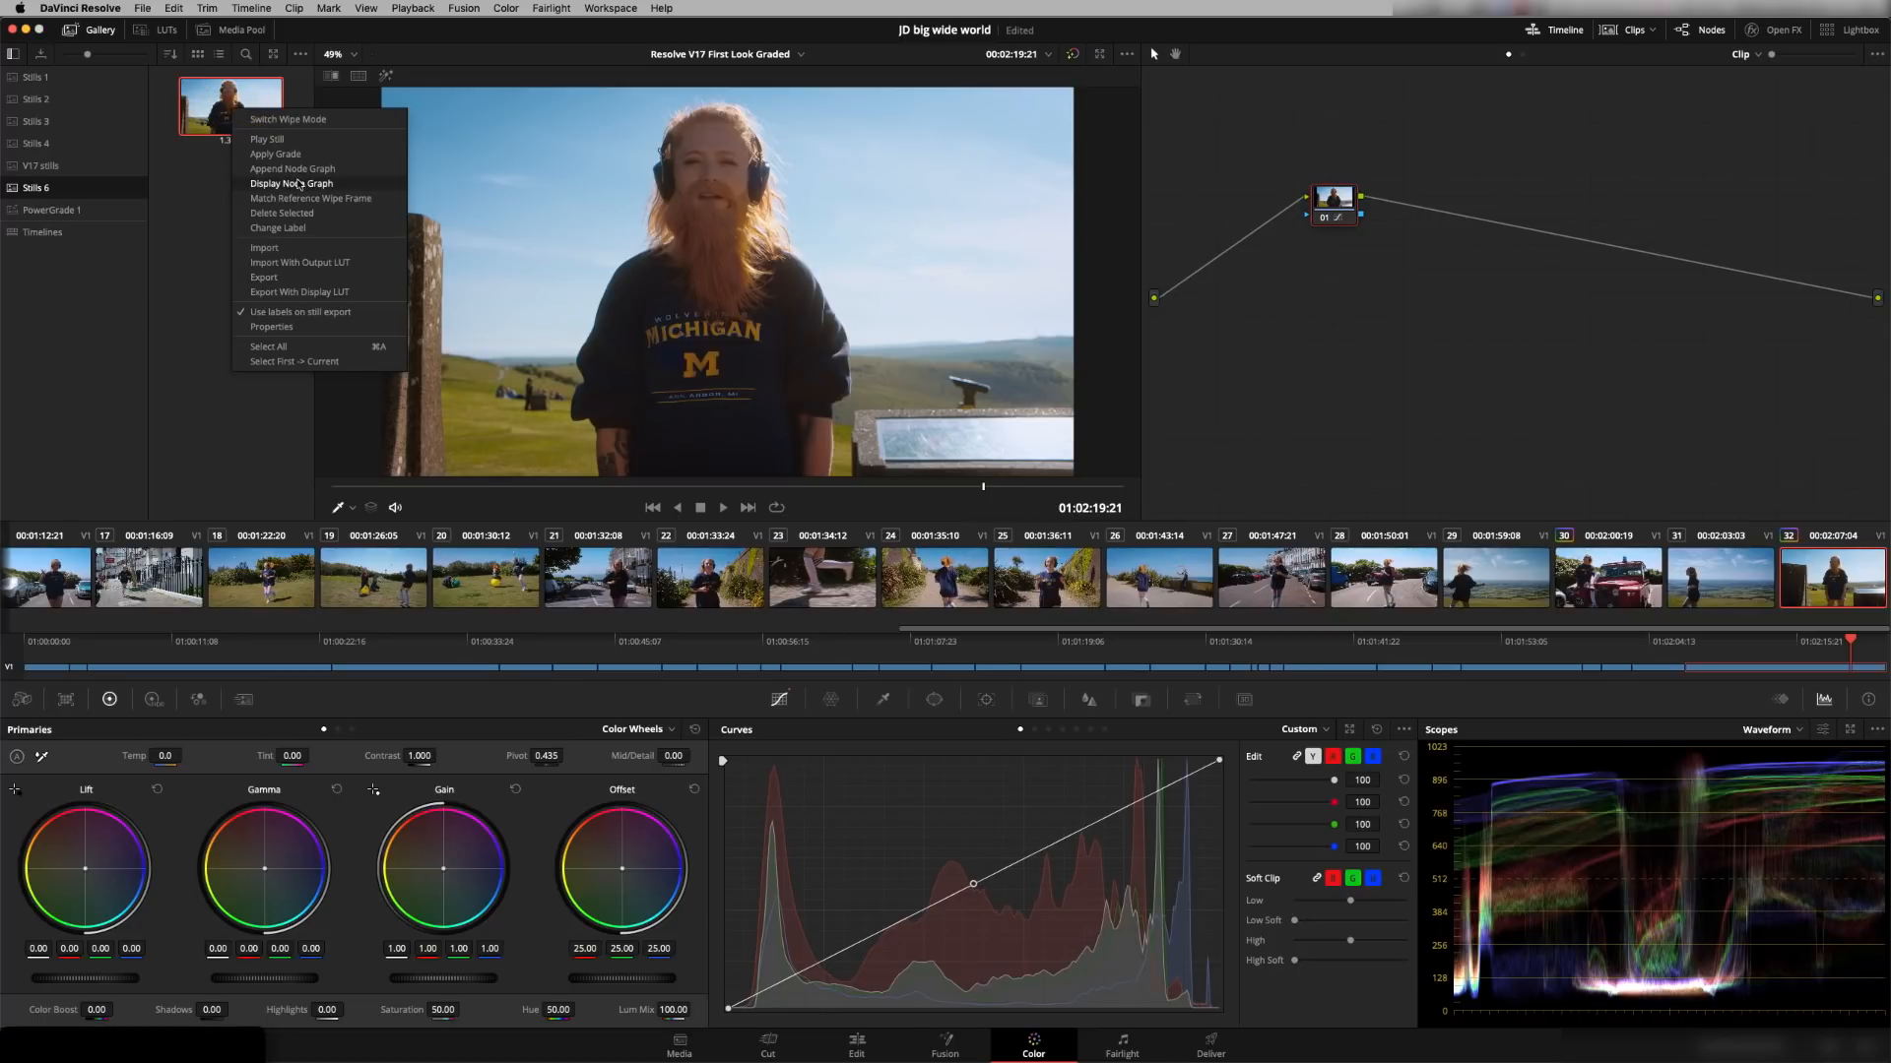
{"action": "left_click", "coordinate": [299, 184]}
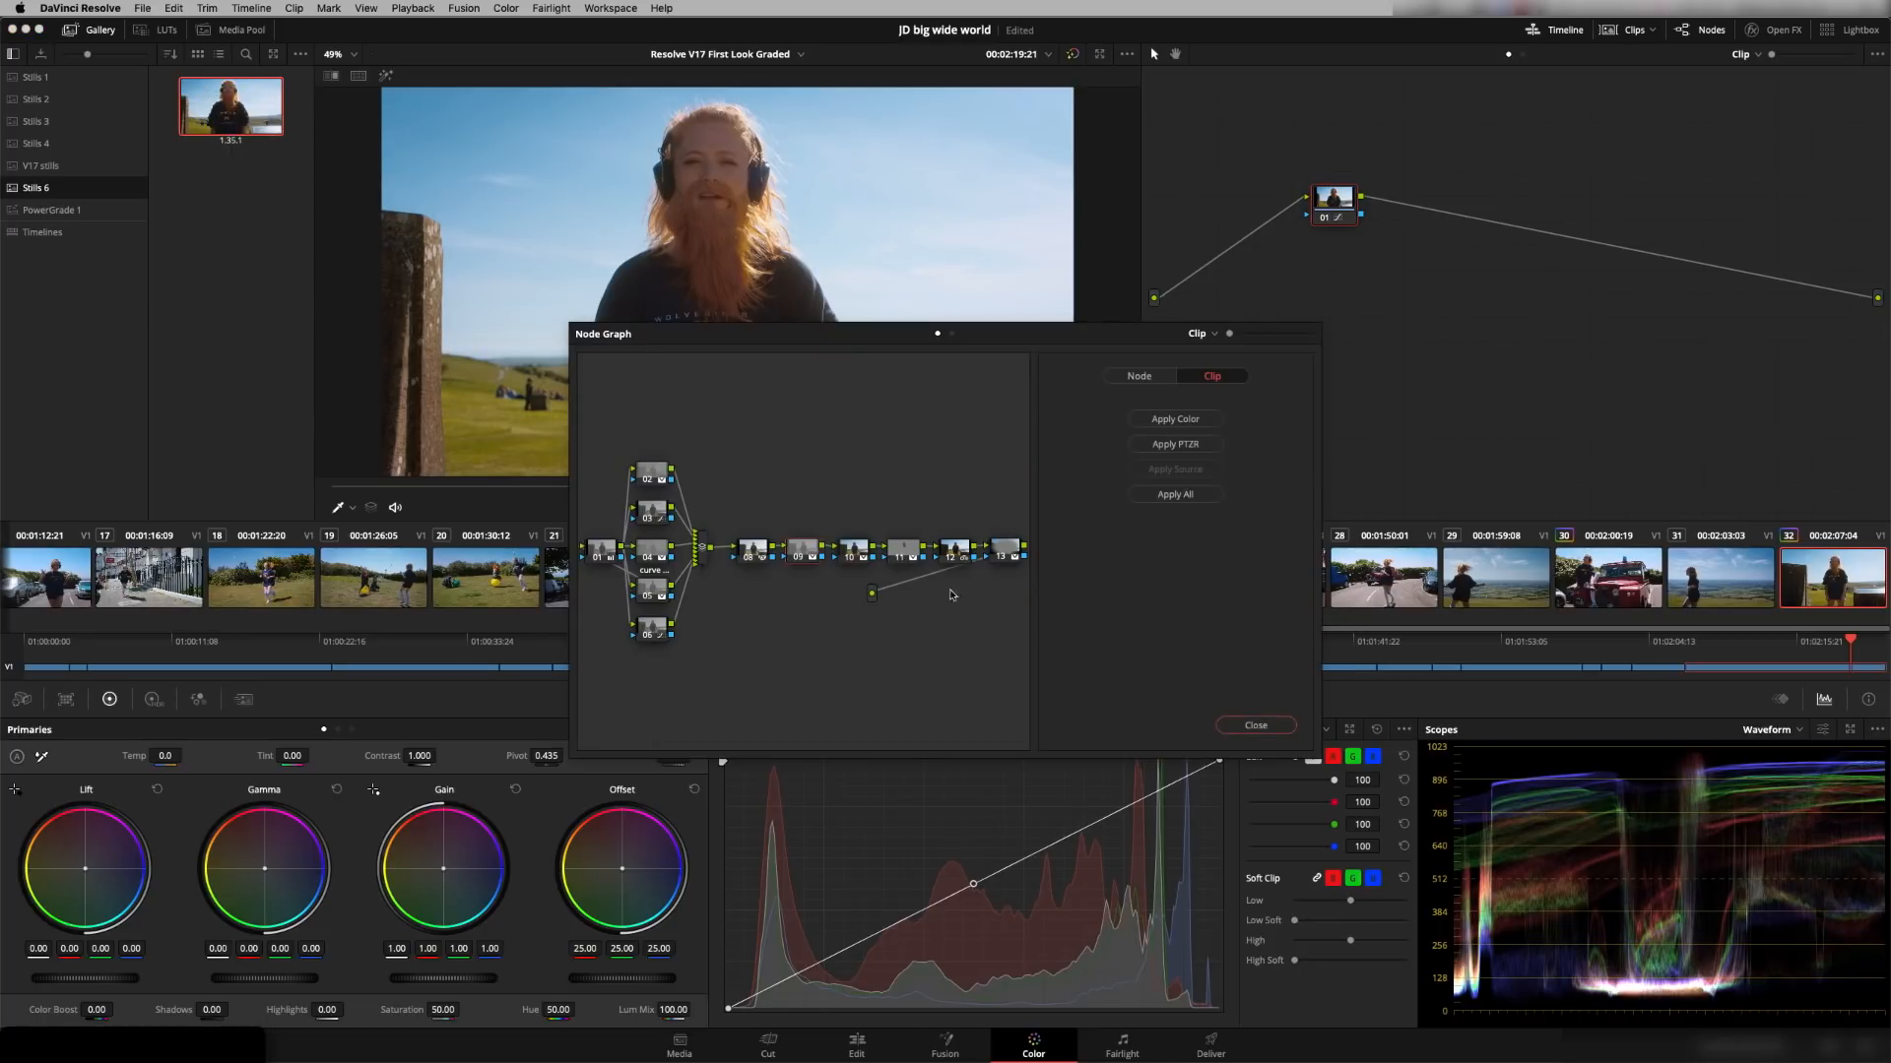
{"action": "left_click", "coordinate": [1258, 725]}
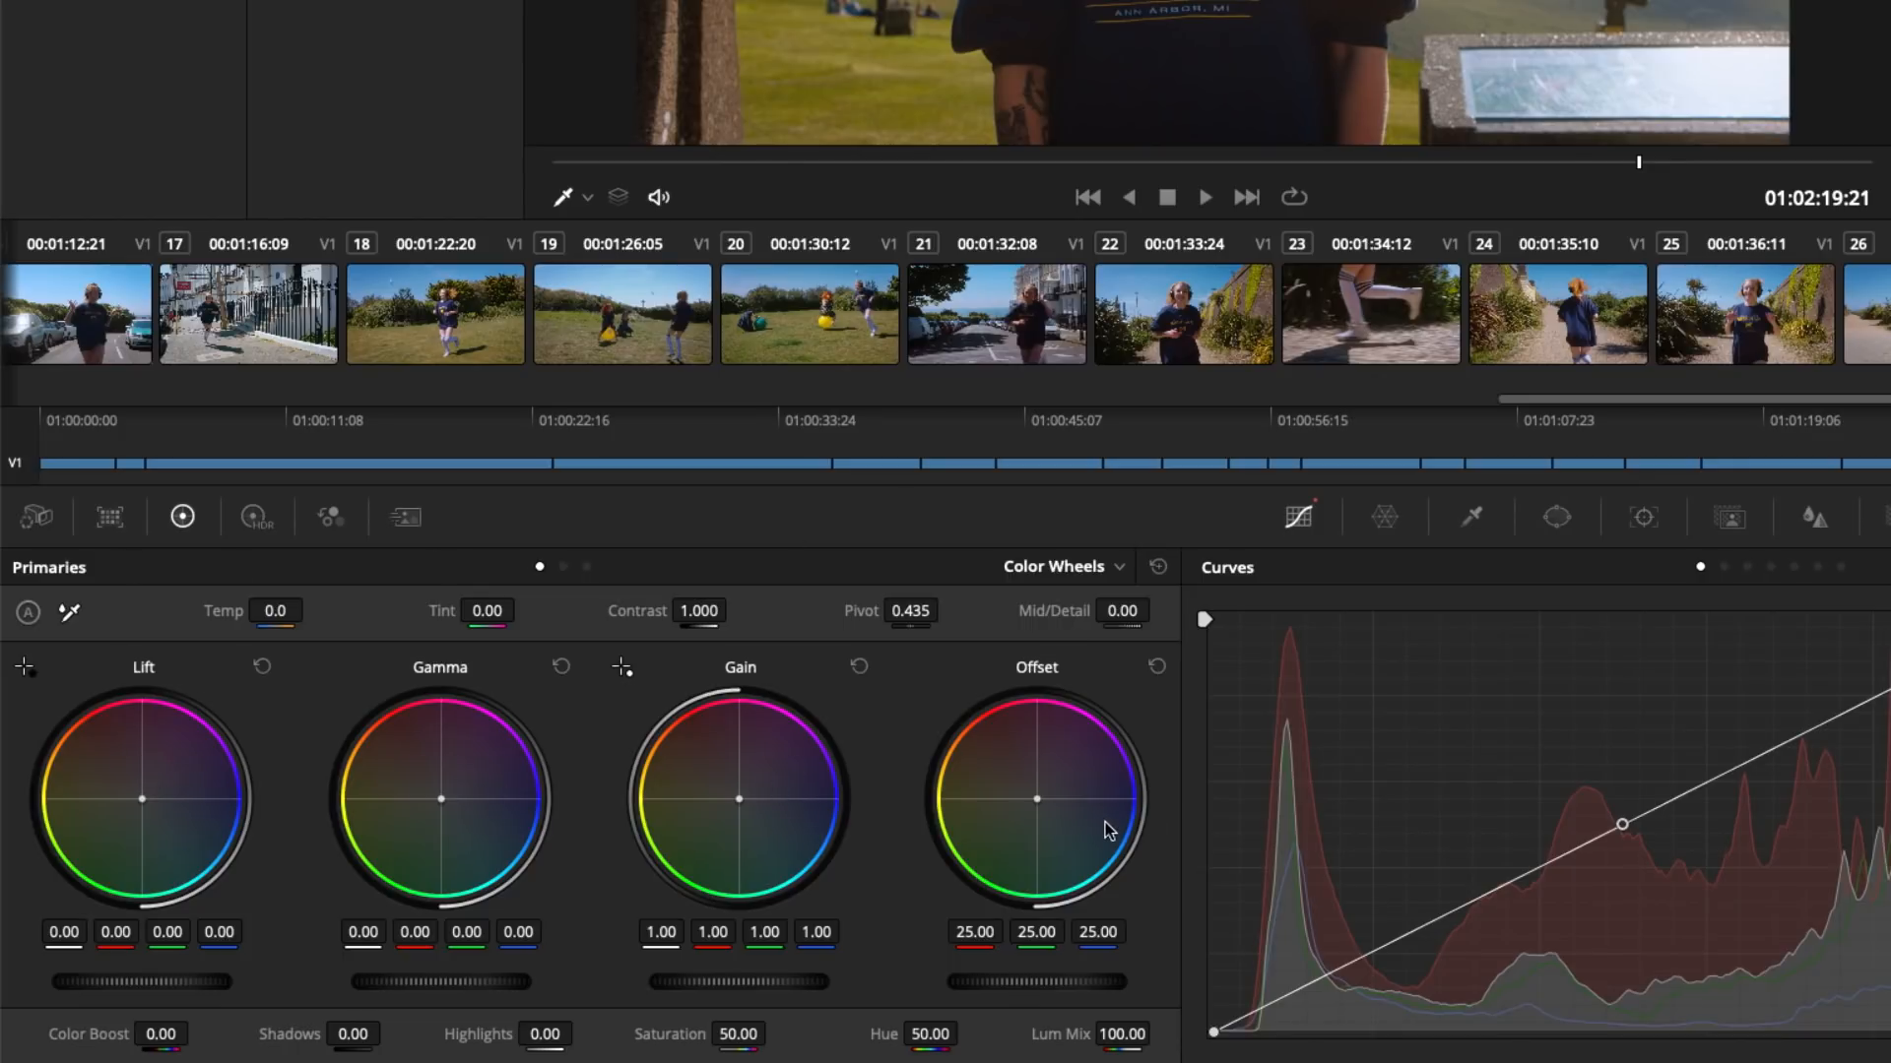
Try a colour shift on the Gain wheel and reset it.
{"action": "left_click_drag", "start_coordinate": [745, 802], "coordinate": [857, 711]}
{"action": "left_click", "coordinate": [859, 668]}
Look through the tonal zones of the High Dynamic Range wheels and return to the Primaries colour wheels.
{"action": "left_click", "coordinate": [255, 518]}
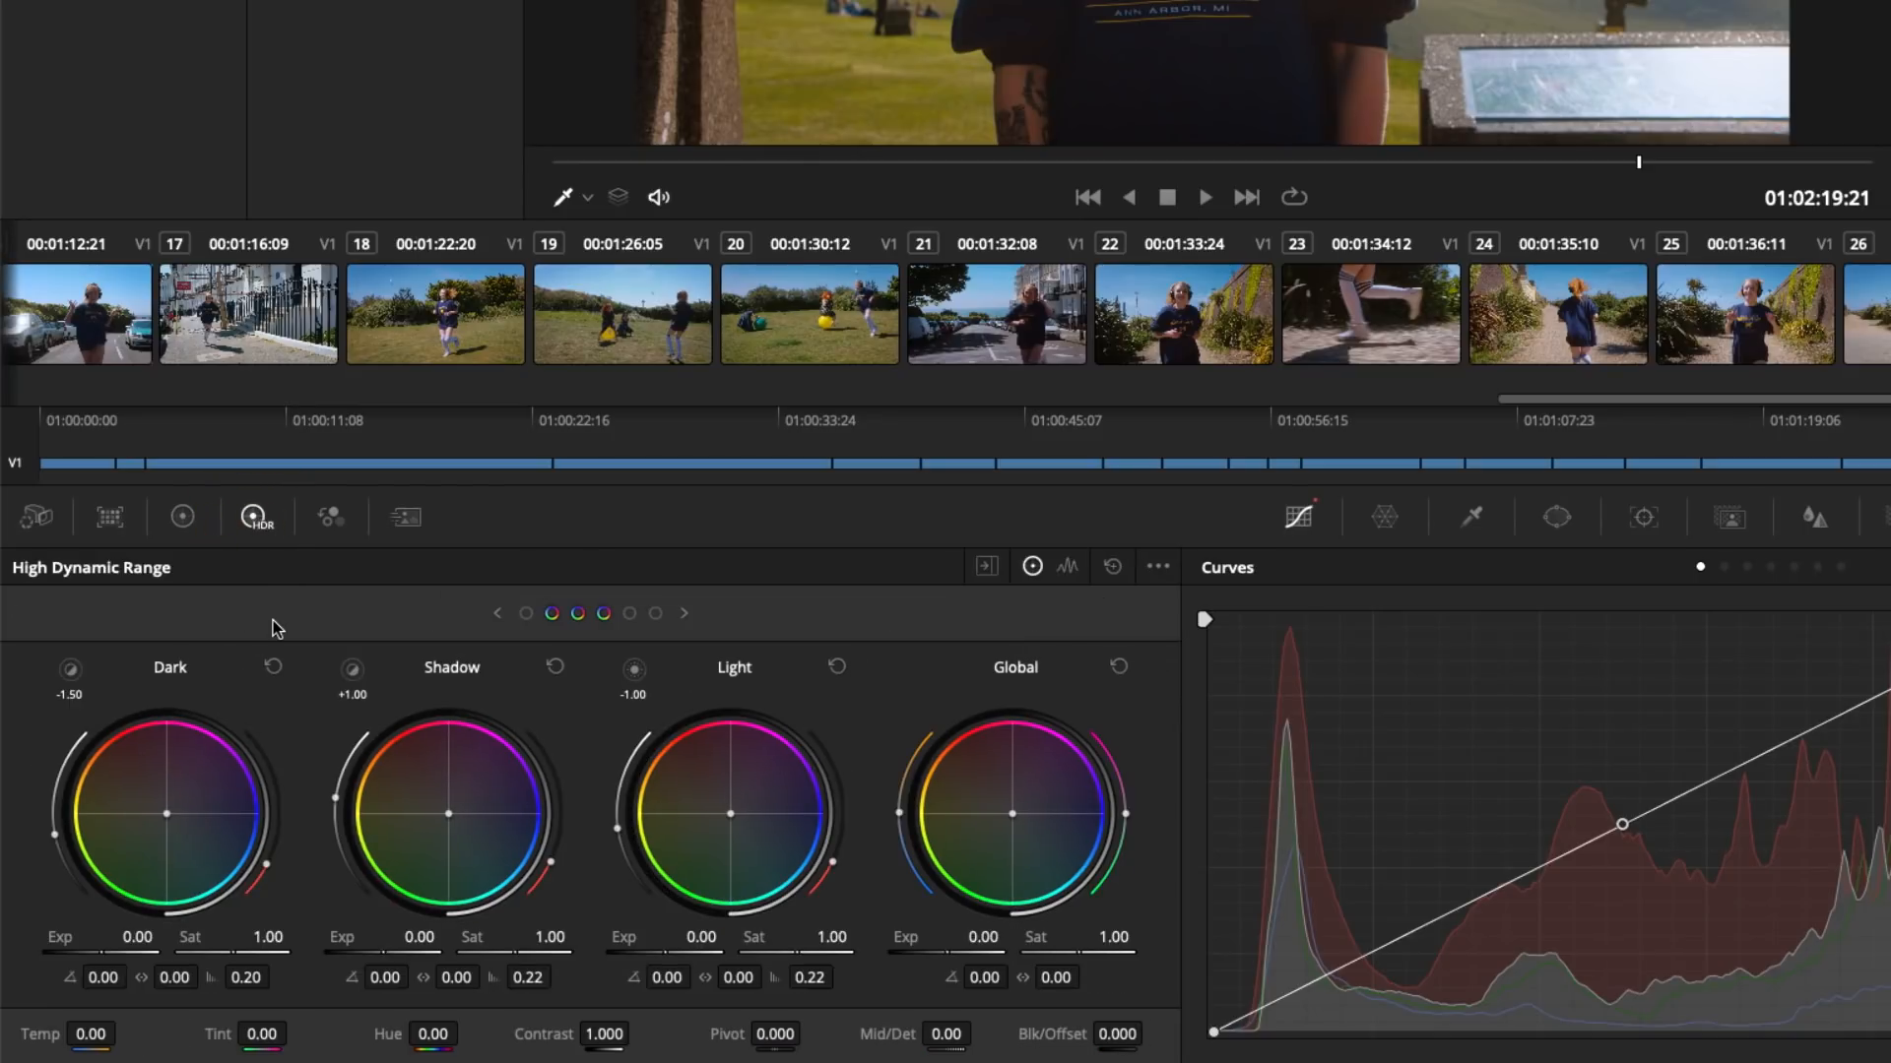
{"action": "left_click", "coordinate": [628, 614]}
{"action": "left_click", "coordinate": [656, 614]}
{"action": "left_click", "coordinate": [578, 613]}
{"action": "left_click", "coordinate": [551, 614]}
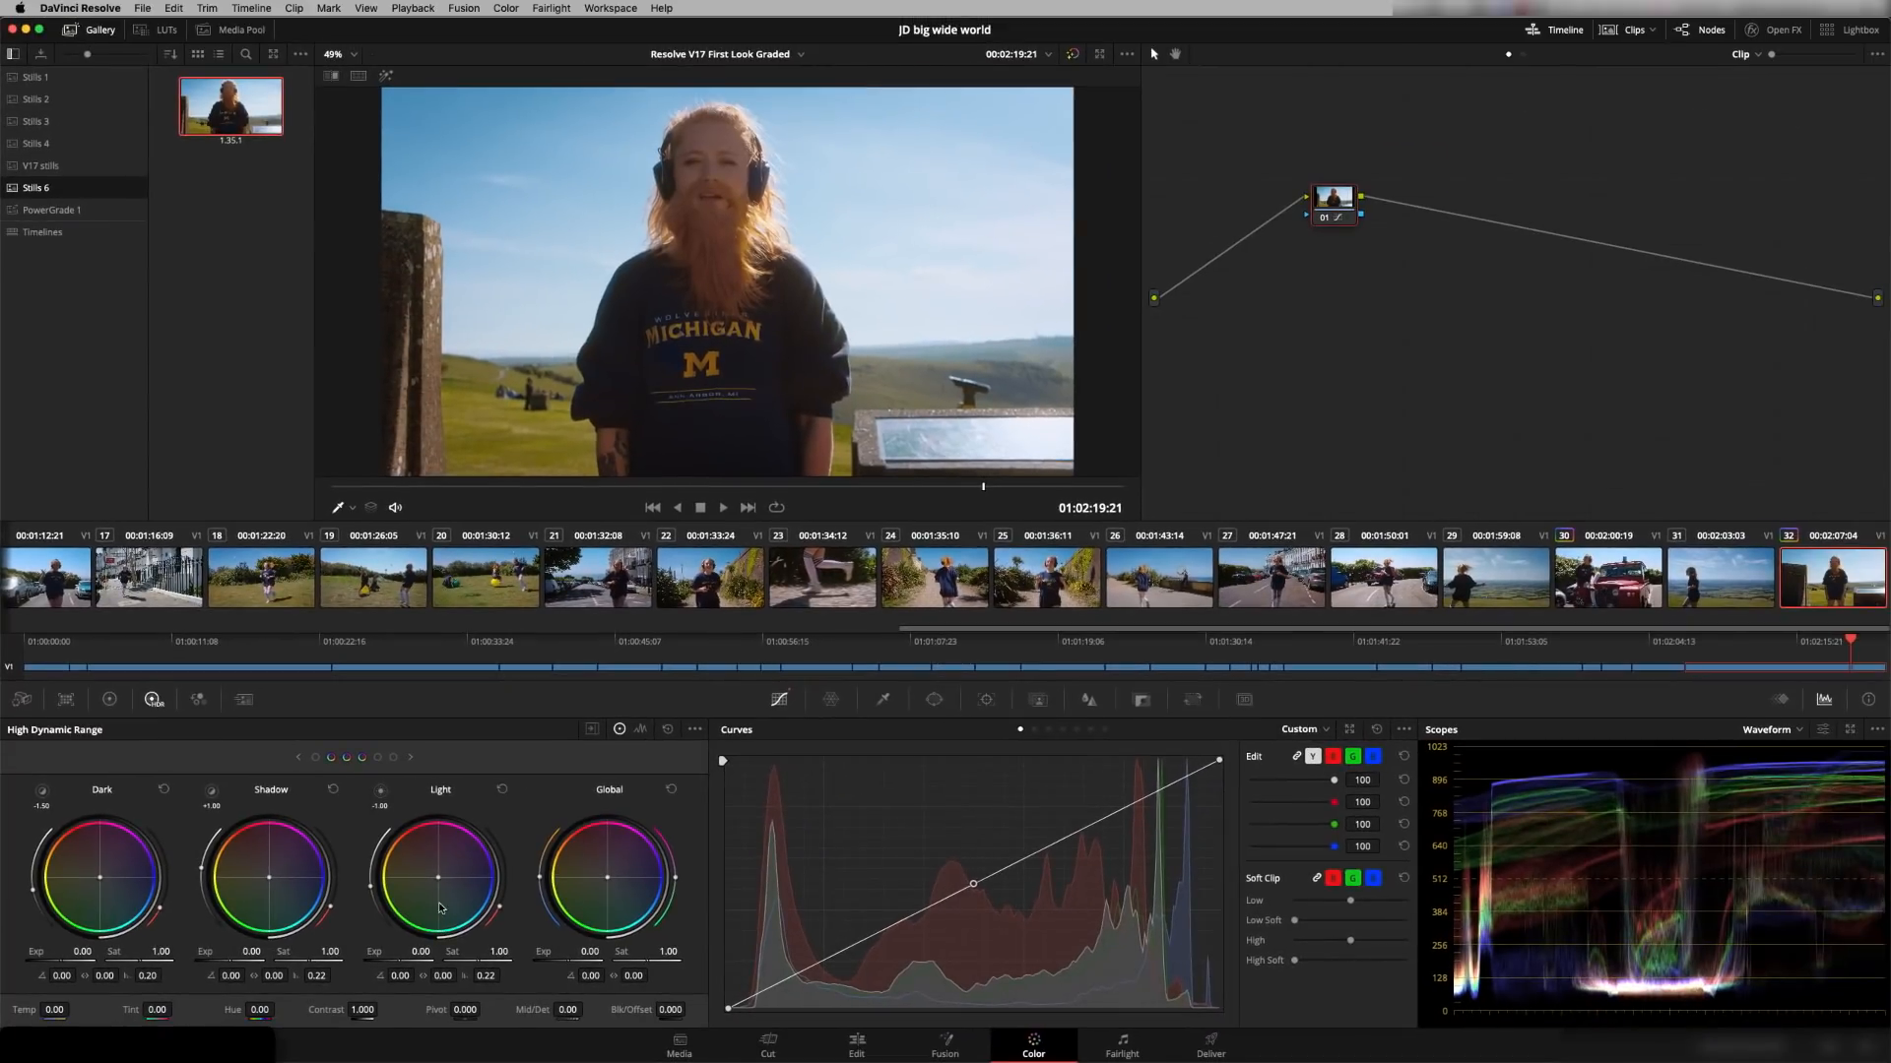
{"action": "left_click", "coordinate": [111, 700]}
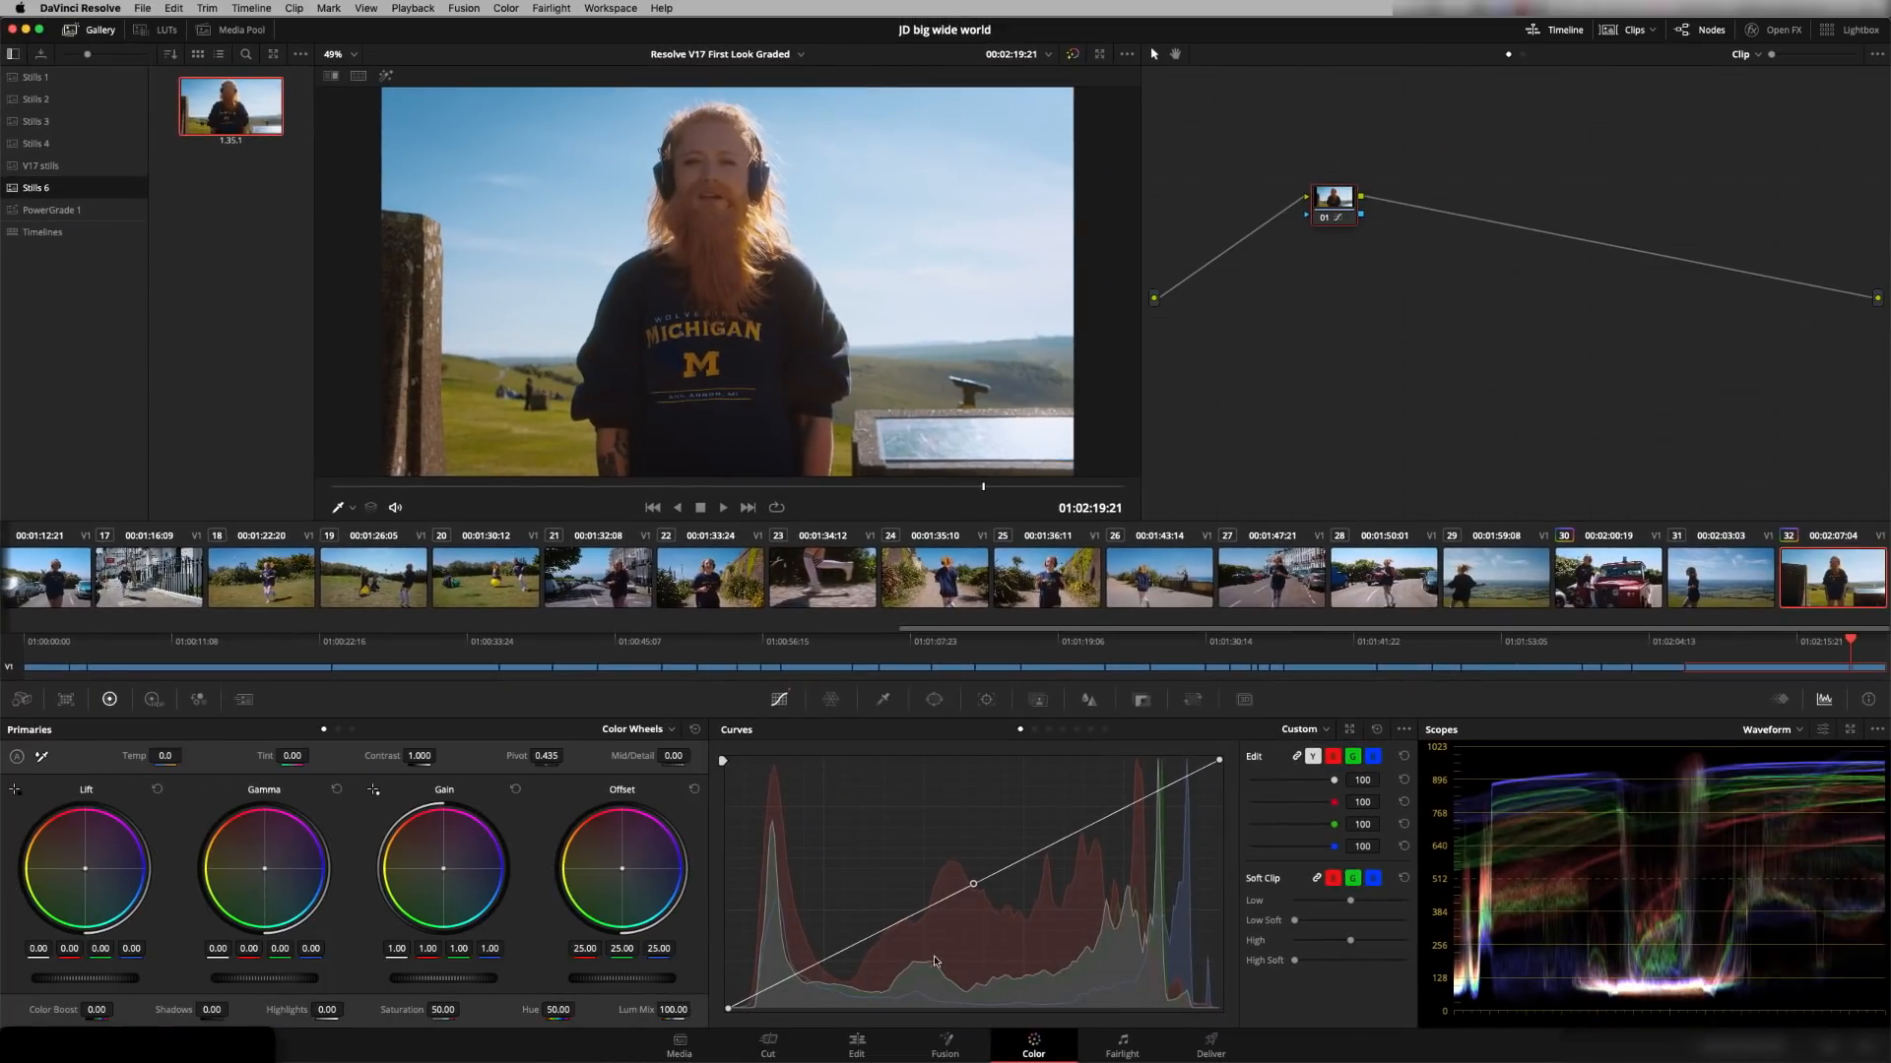
Expand the Curves palette into a floating window, review the curve types and switch to Sat Vs Lum.
{"action": "left_click", "coordinate": [1349, 729]}
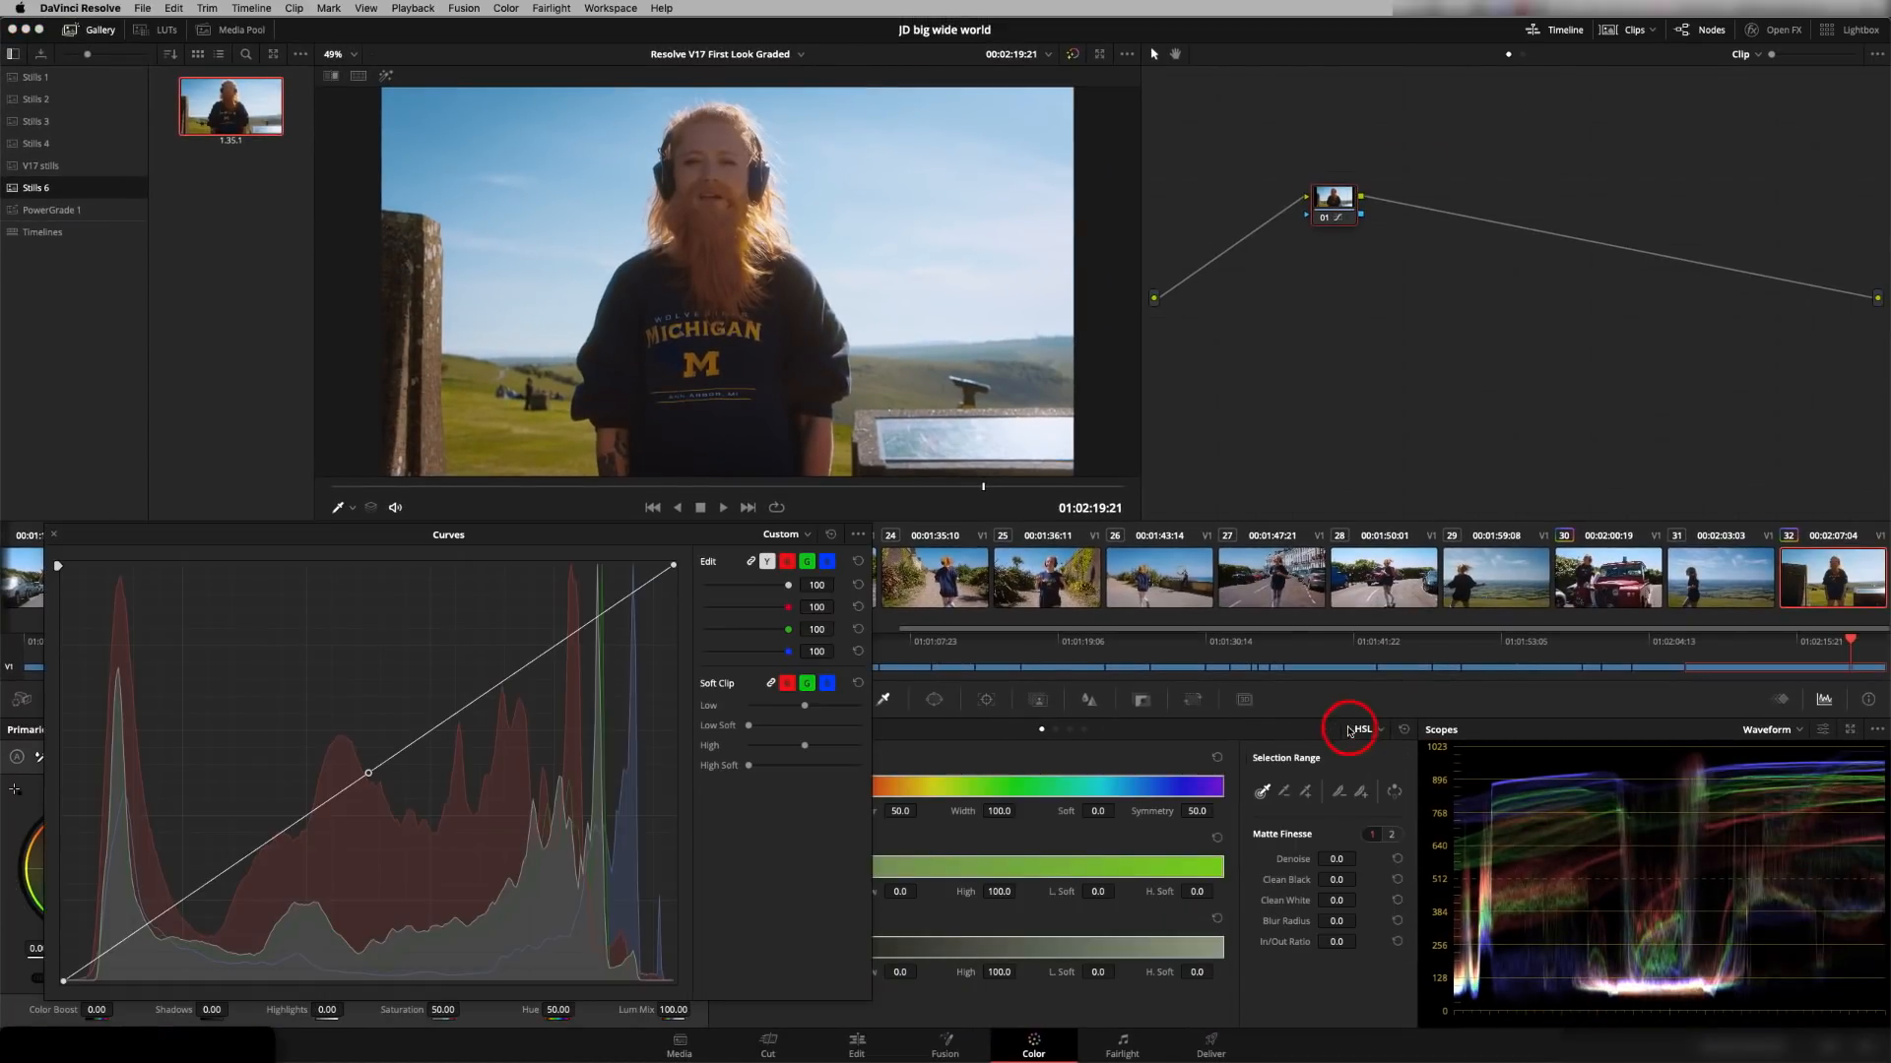
{"action": "left_click", "coordinate": [387, 533]}
{"action": "left_click_drag", "start_coordinate": [386, 532], "coordinate": [397, 499]}
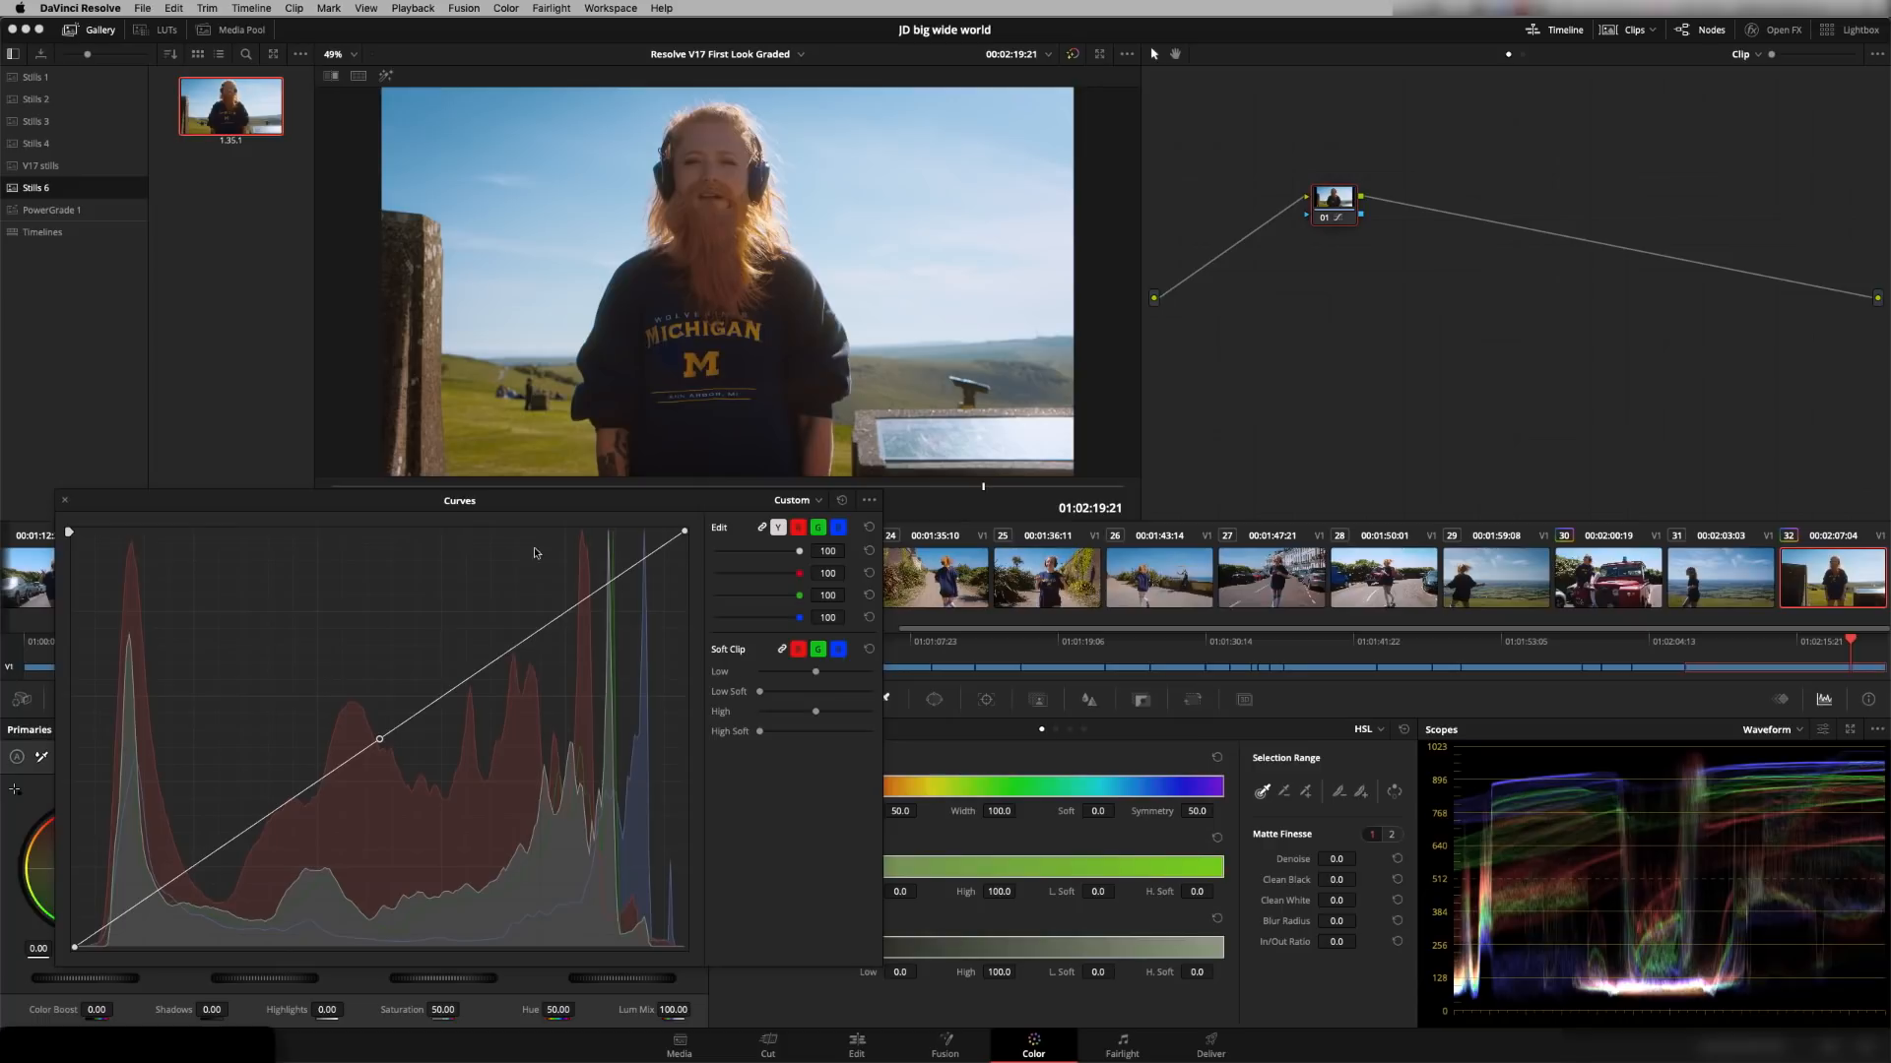
{"action": "left_click", "coordinate": [798, 503]}
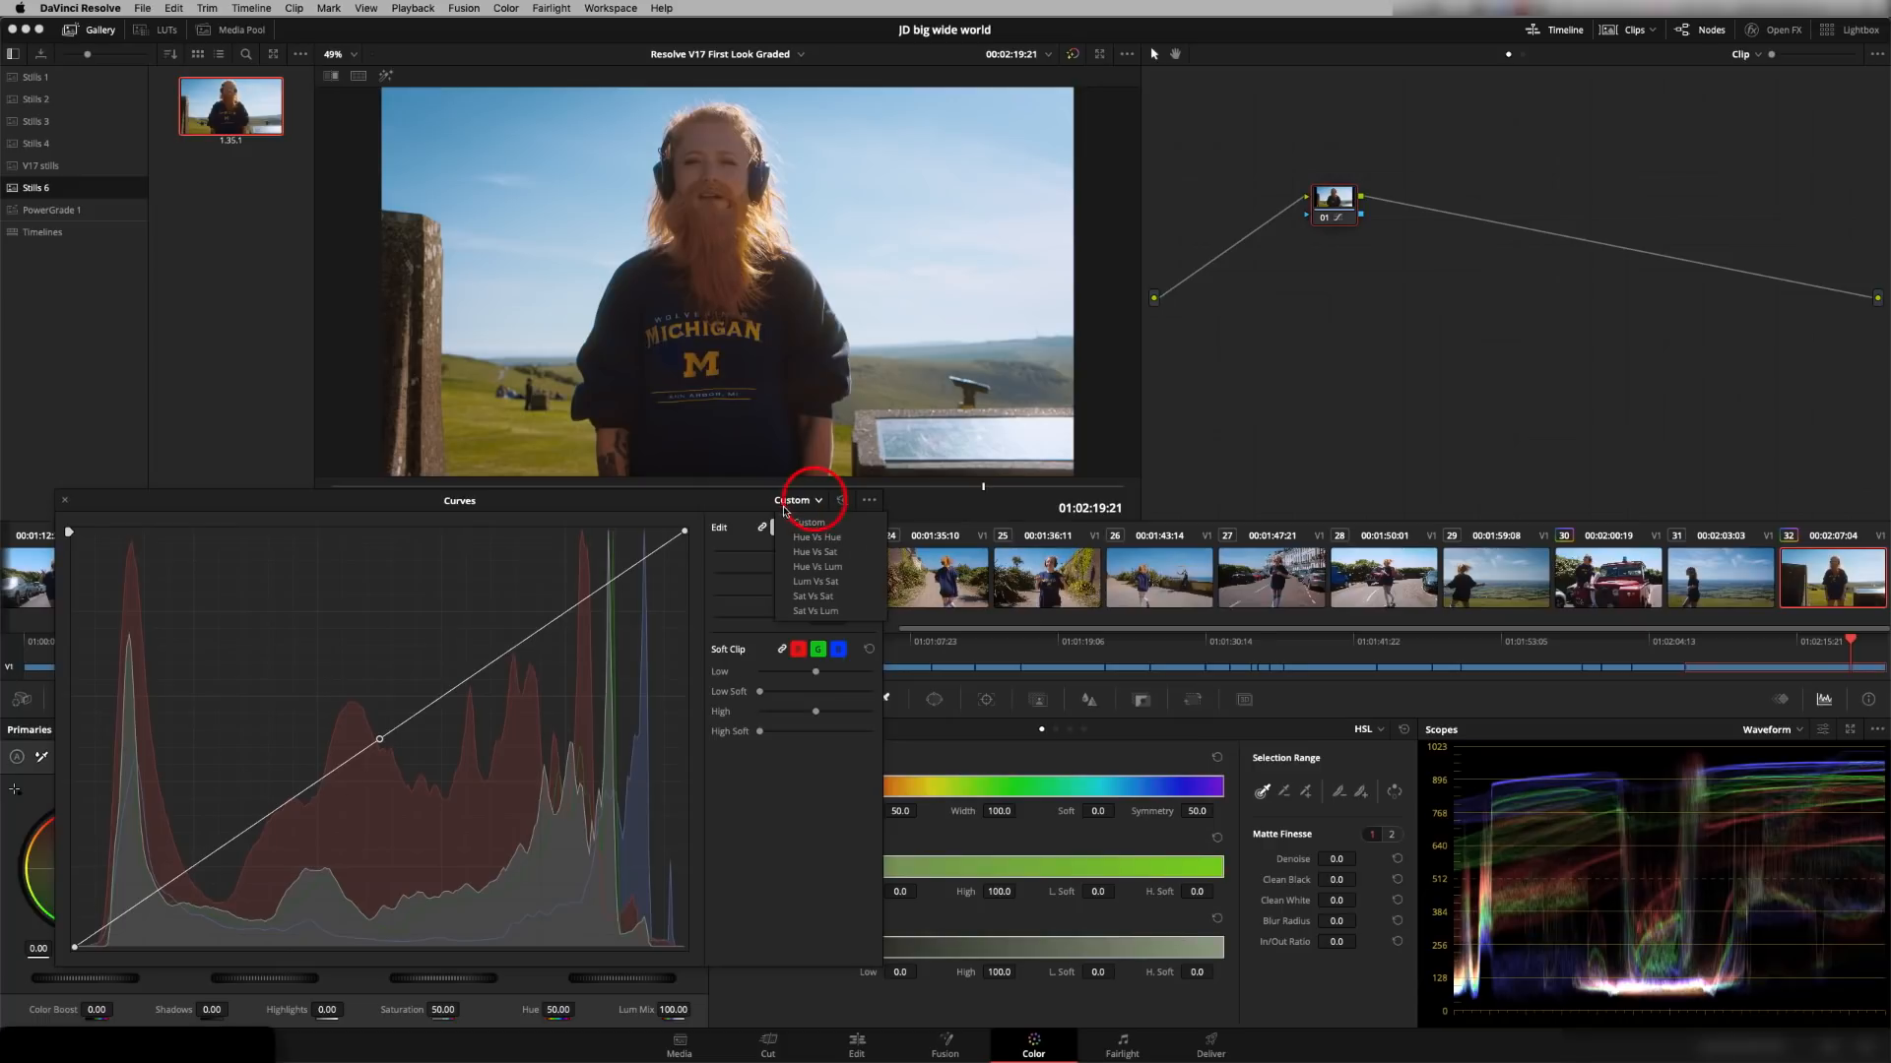
{"action": "left_click", "coordinate": [855, 613]}
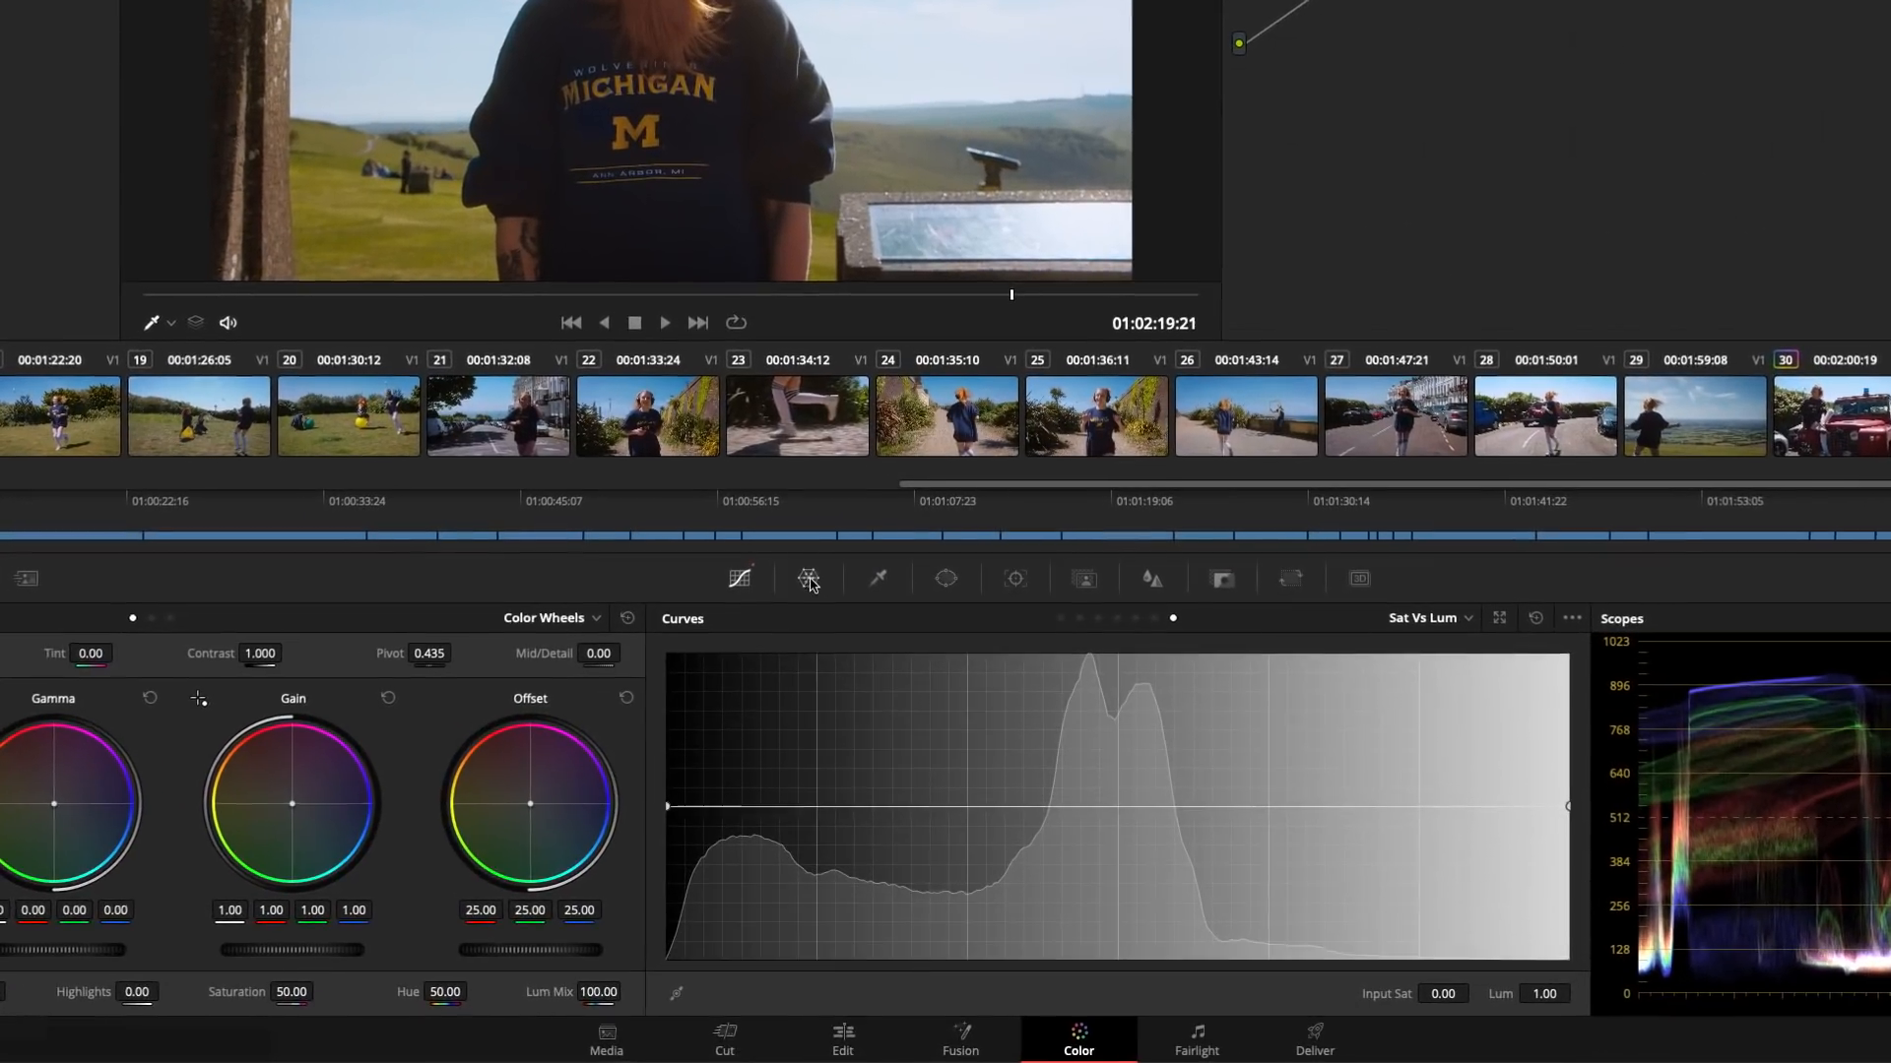
Look over the Color Warper and the Magic Mask palettes.
{"action": "left_click", "coordinate": [831, 699]}
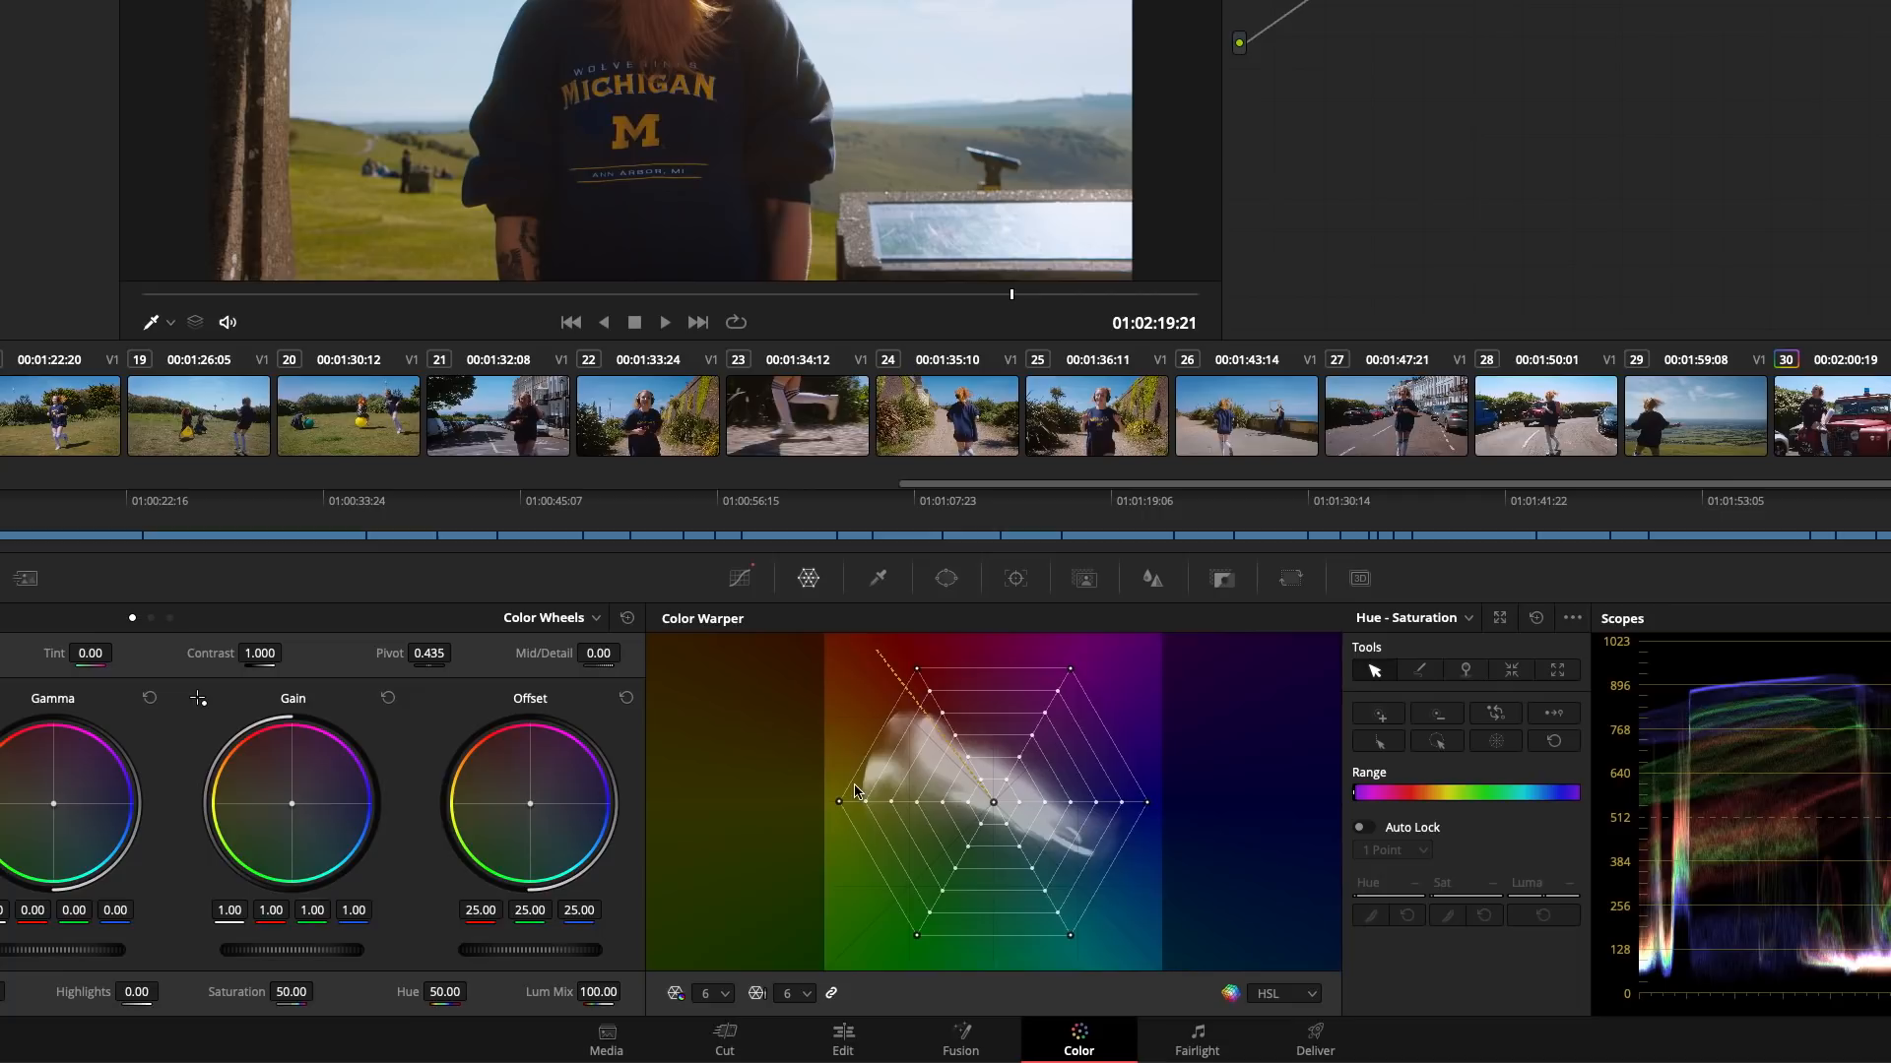
{"action": "left_click", "coordinate": [1085, 578]}
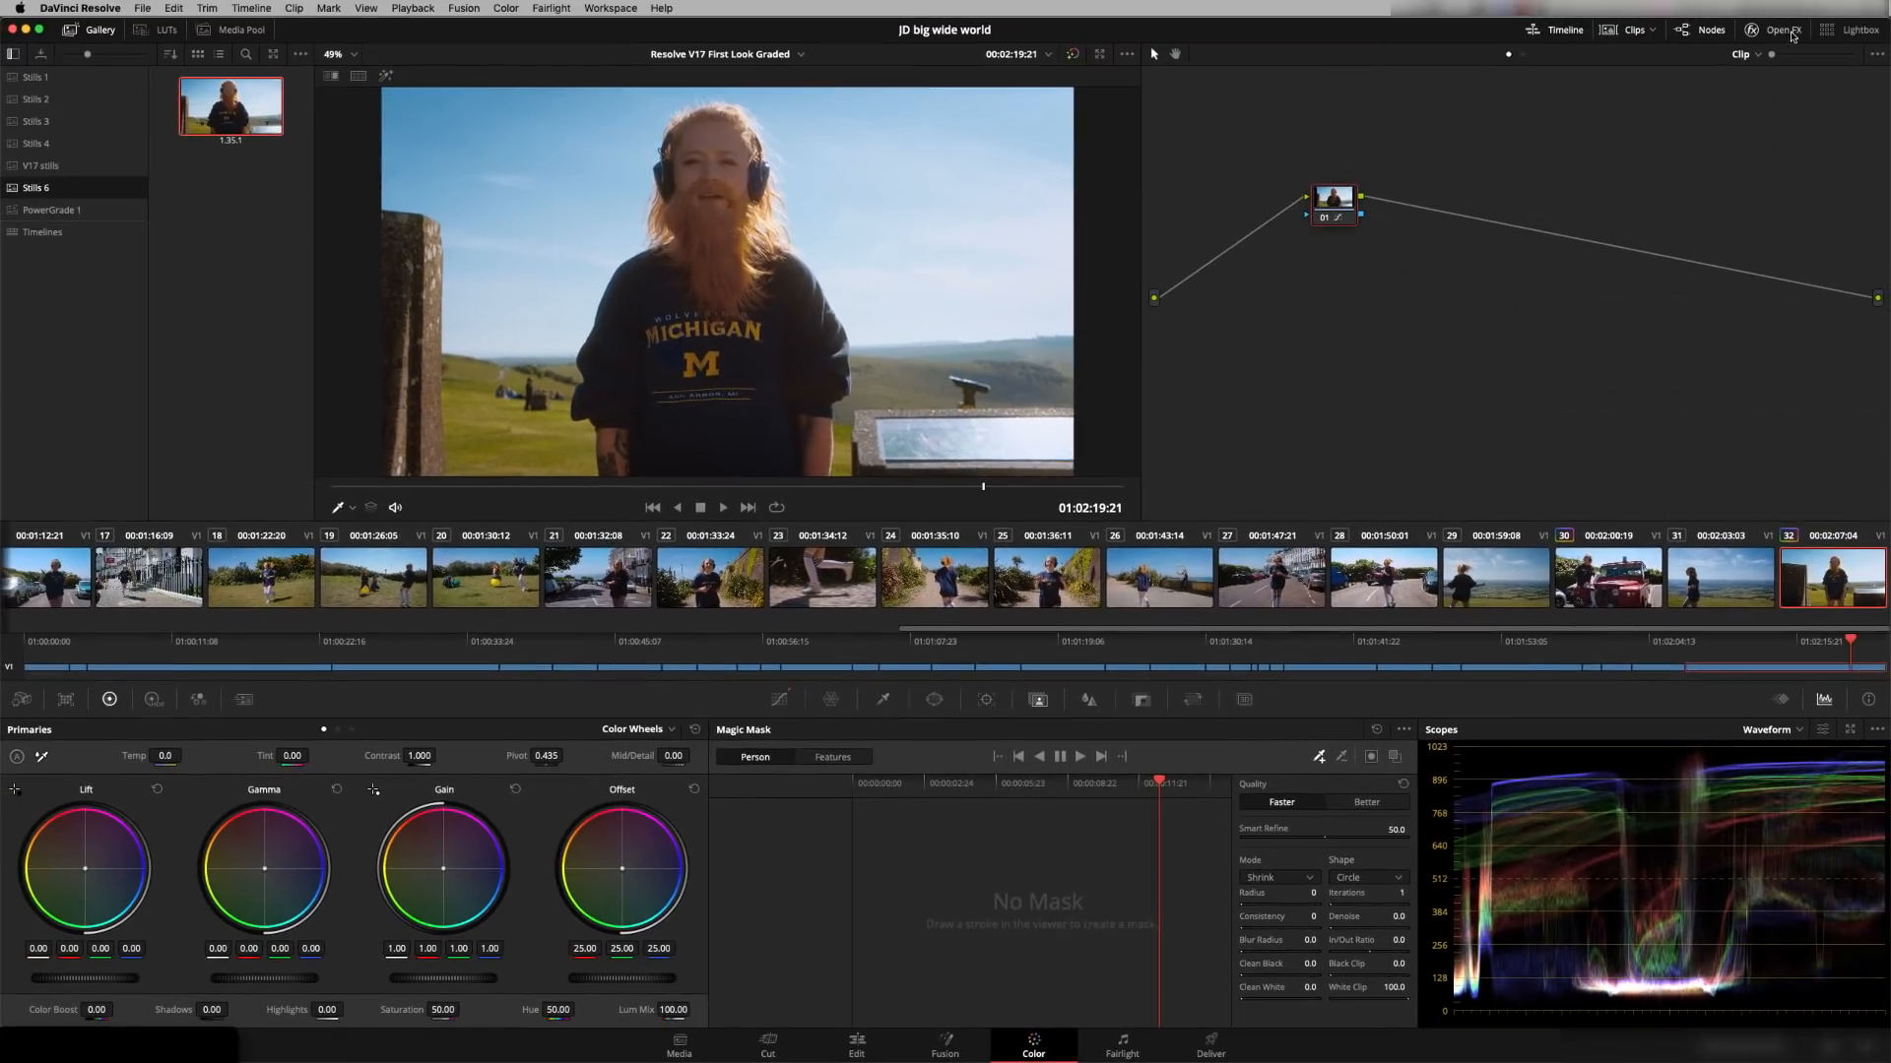
Check the Open FX library and its Favorites filter, and close the library.
{"action": "left_click", "coordinate": [1785, 30]}
{"action": "left_click", "coordinate": [1875, 54]}
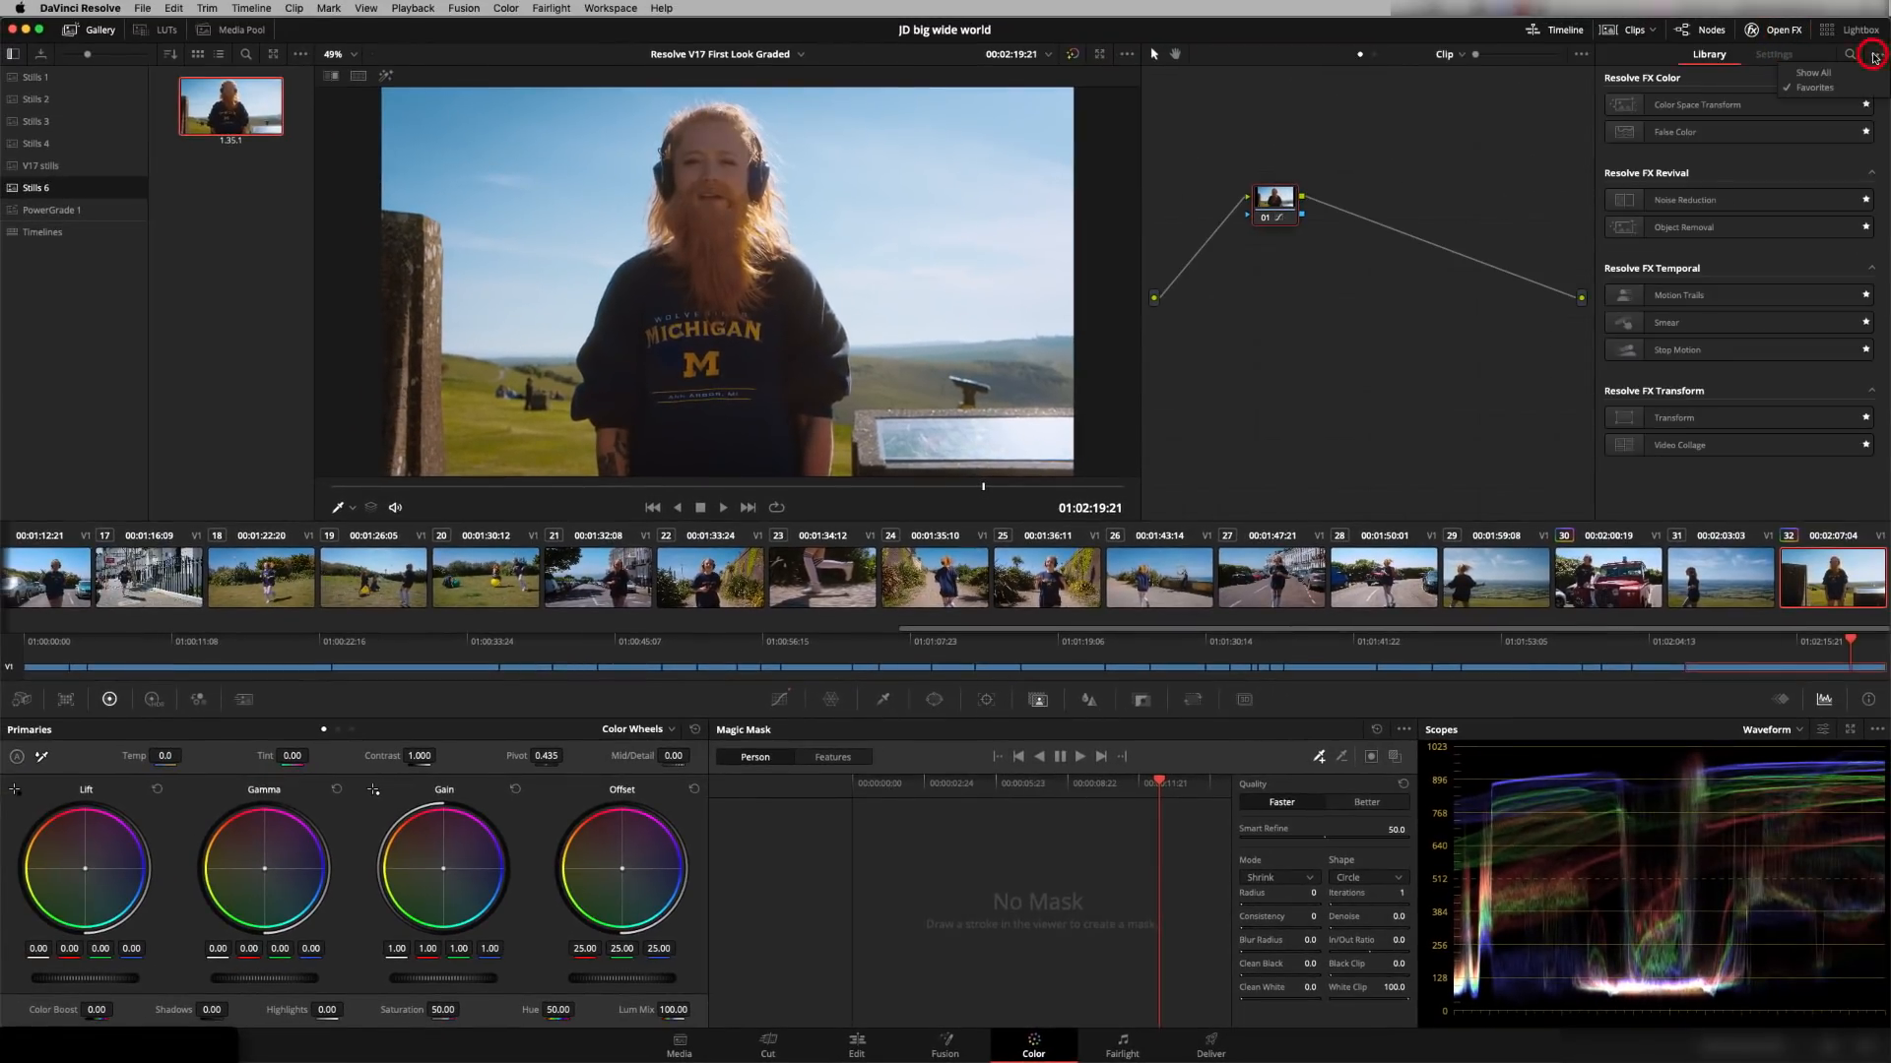
{"action": "left_click", "coordinate": [1830, 88]}
{"action": "left_click", "coordinate": [1771, 35]}
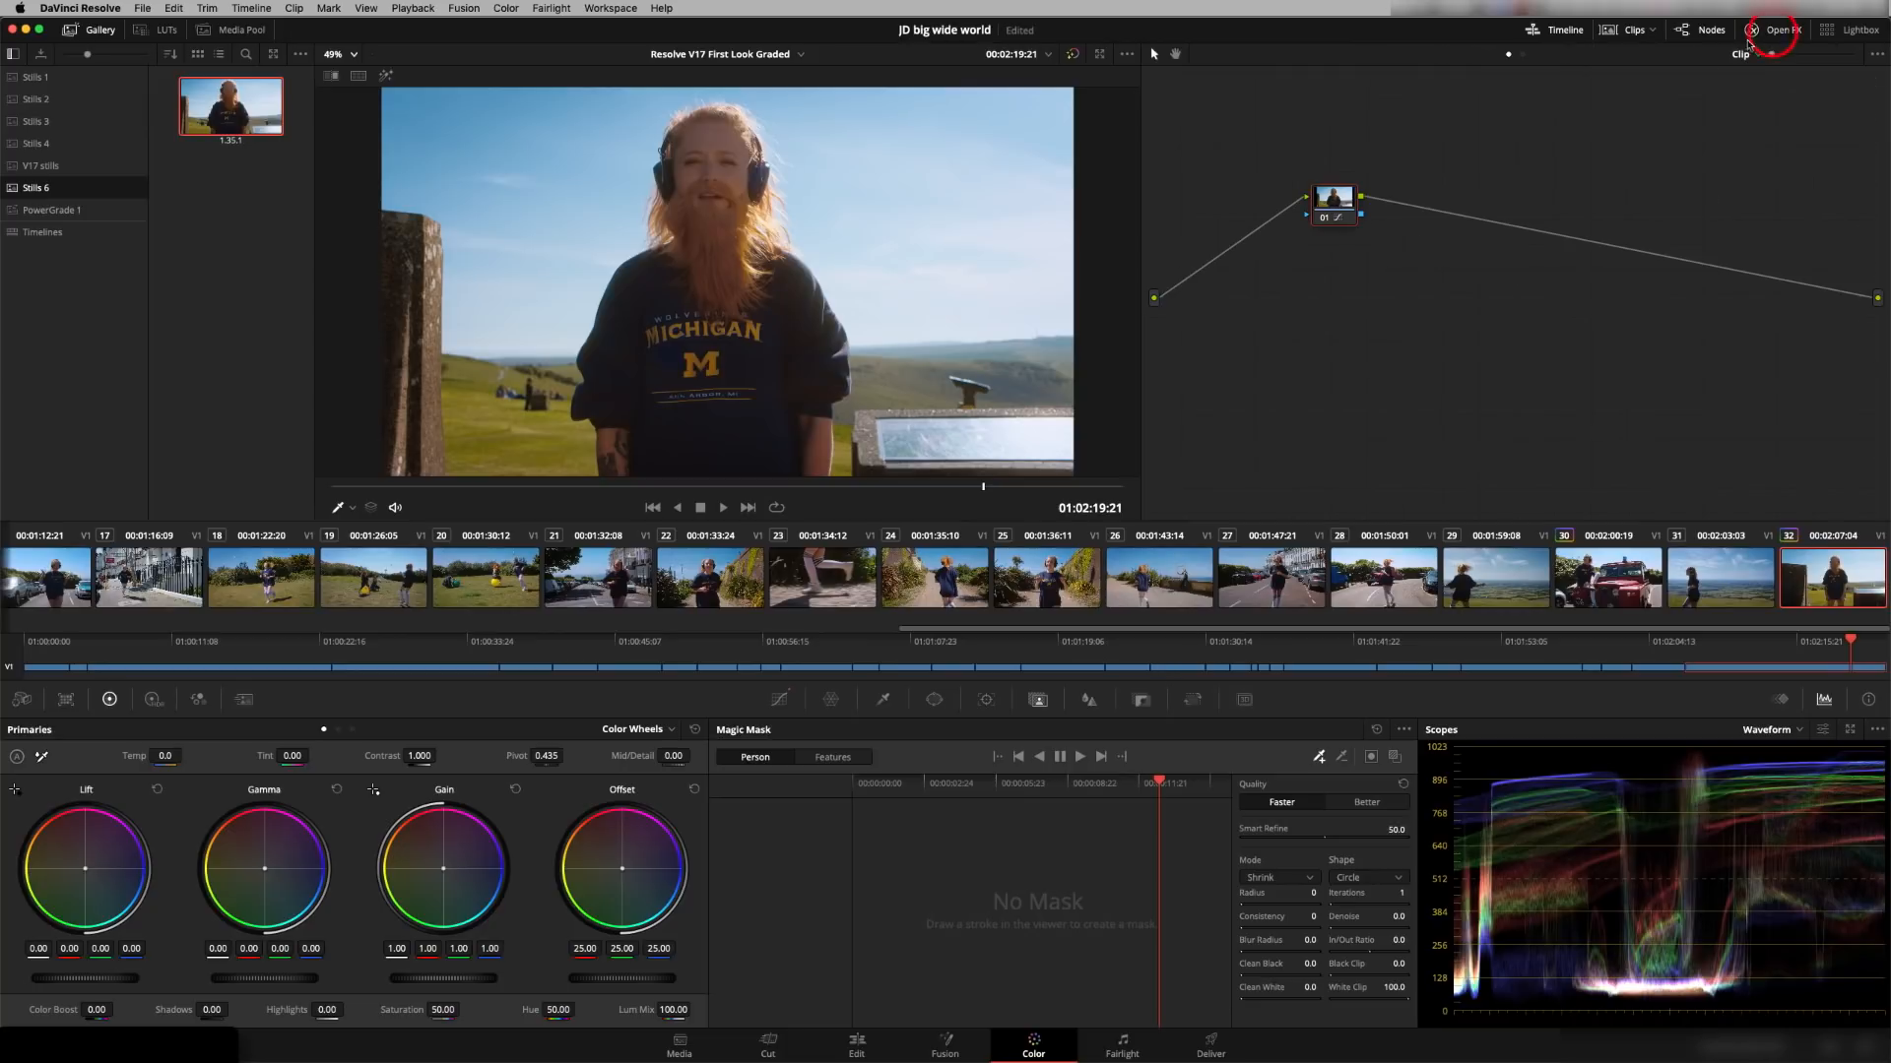
In the Color Warper, shift the sky to hue 0.49 and saturation 0.96, and the grass to hue 0.84 and saturation 0.79.
{"action": "left_click", "coordinate": [830, 699]}
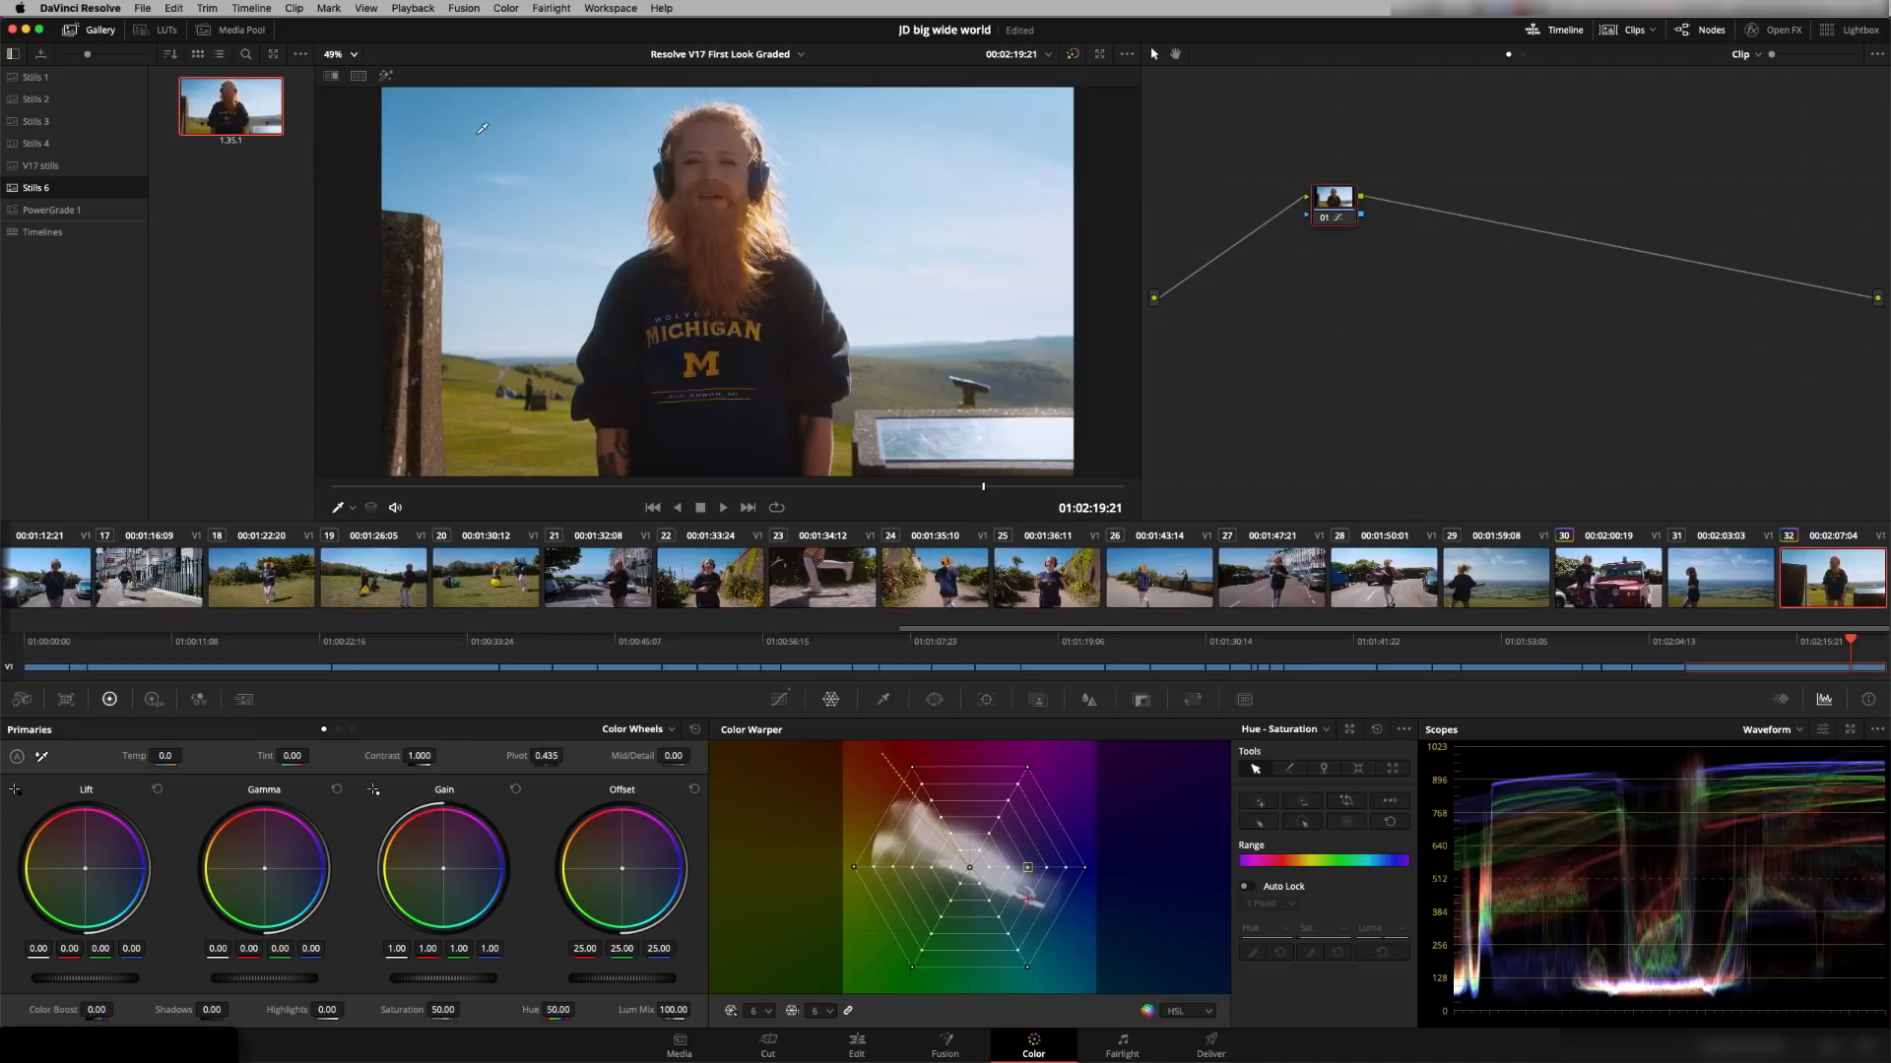
{"action": "mouse_move", "coordinate": [478, 132]}
{"action": "left_mouse_down"}
{"action": "mouse_move", "coordinate": [520, 182]}
{"action": "mouse_move", "coordinate": [455, 122]}
{"action": "mouse_move", "coordinate": [509, 153]}
{"action": "left_mouse_up"}
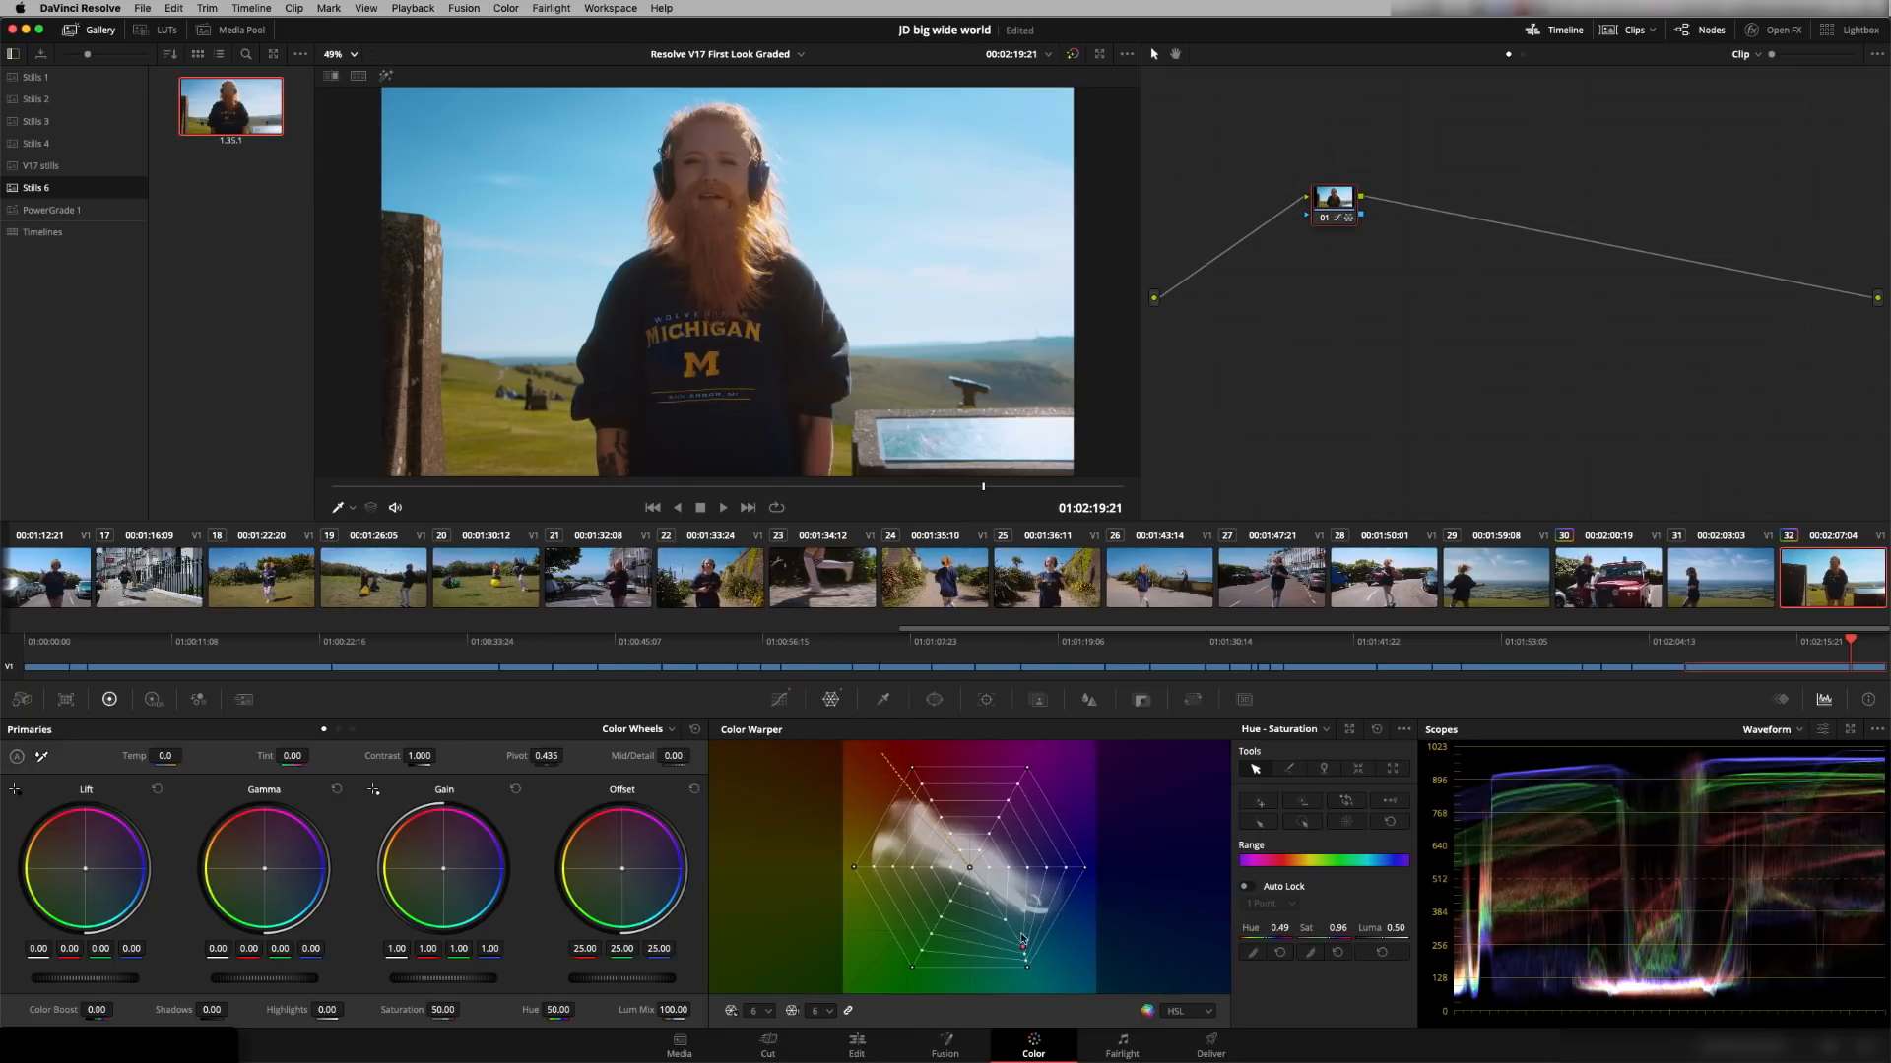
{"action": "mouse_move", "coordinate": [511, 452]}
{"action": "left_mouse_down"}
{"action": "mouse_move", "coordinate": [486, 443]}
{"action": "mouse_move", "coordinate": [533, 430]}
{"action": "left_mouse_up"}
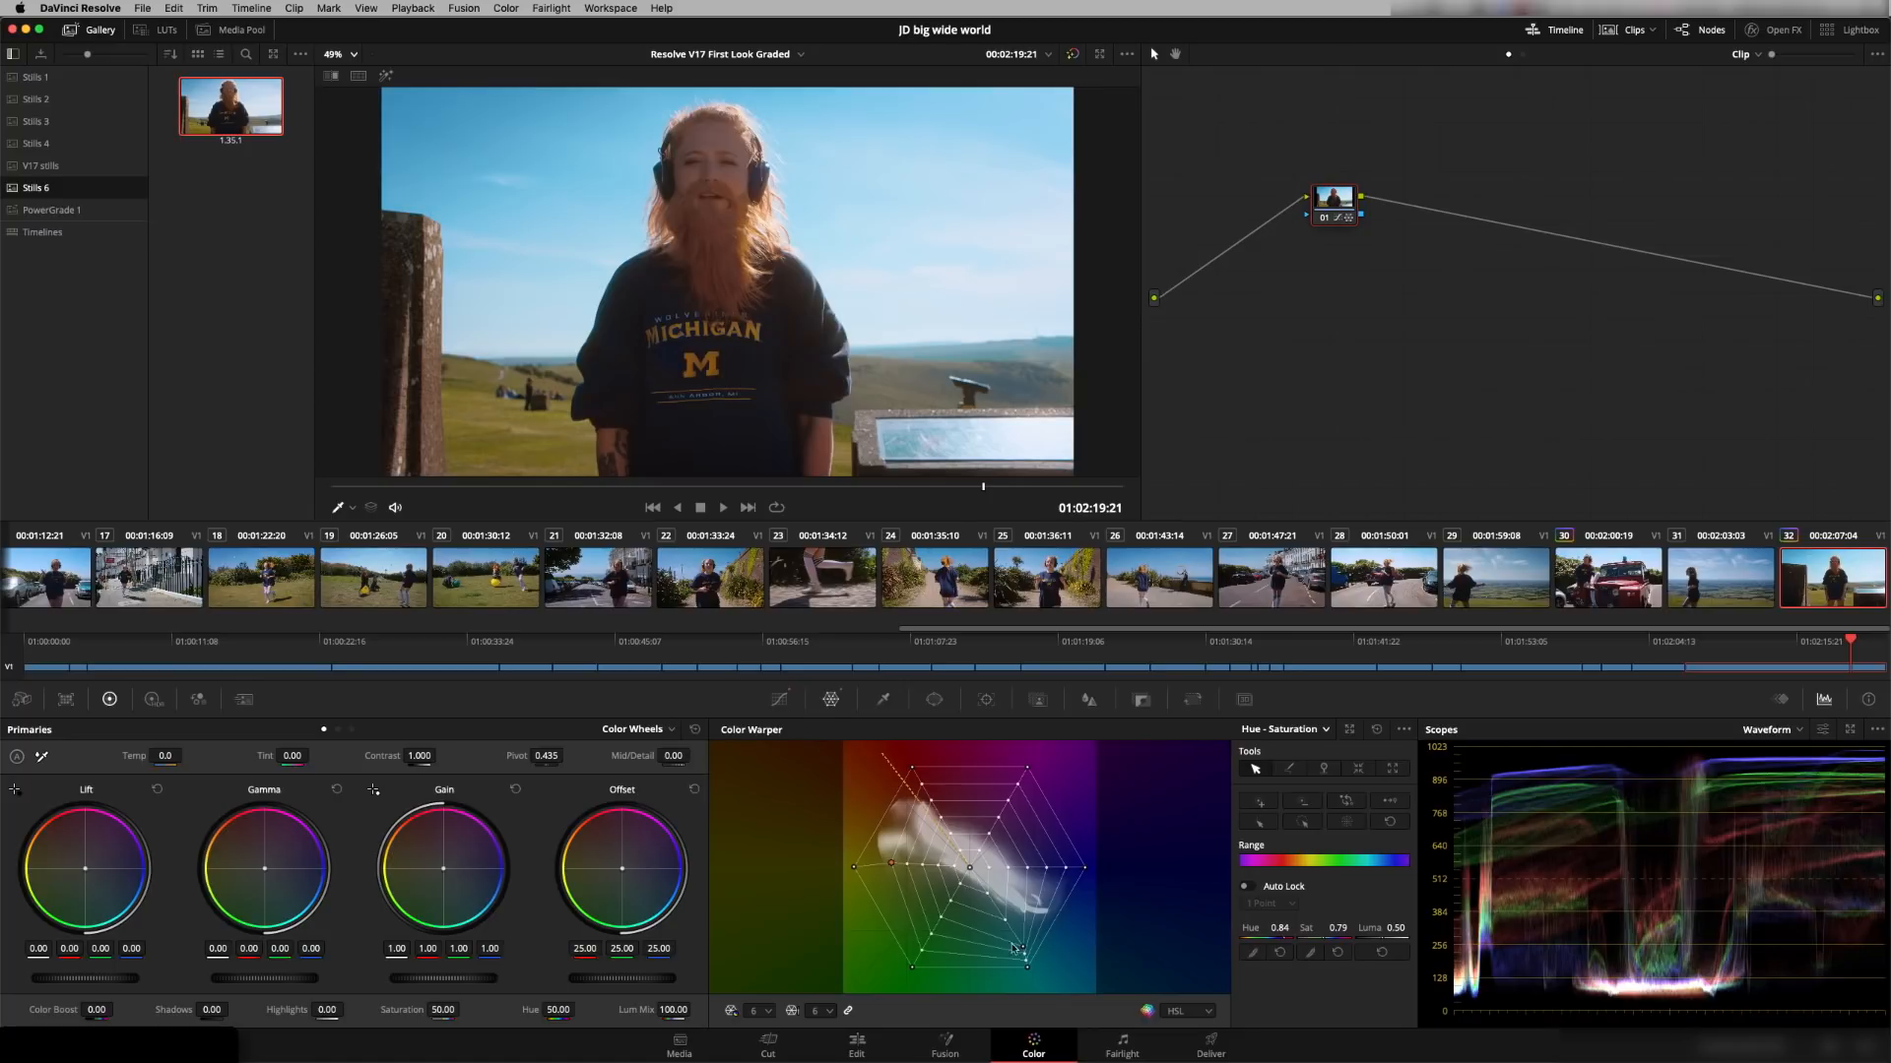
Set the Color Warper grid resolution to 16 and shift the grass colour to hue 0.88 and saturation 0.88.
{"action": "left_click", "coordinate": [755, 1010]}
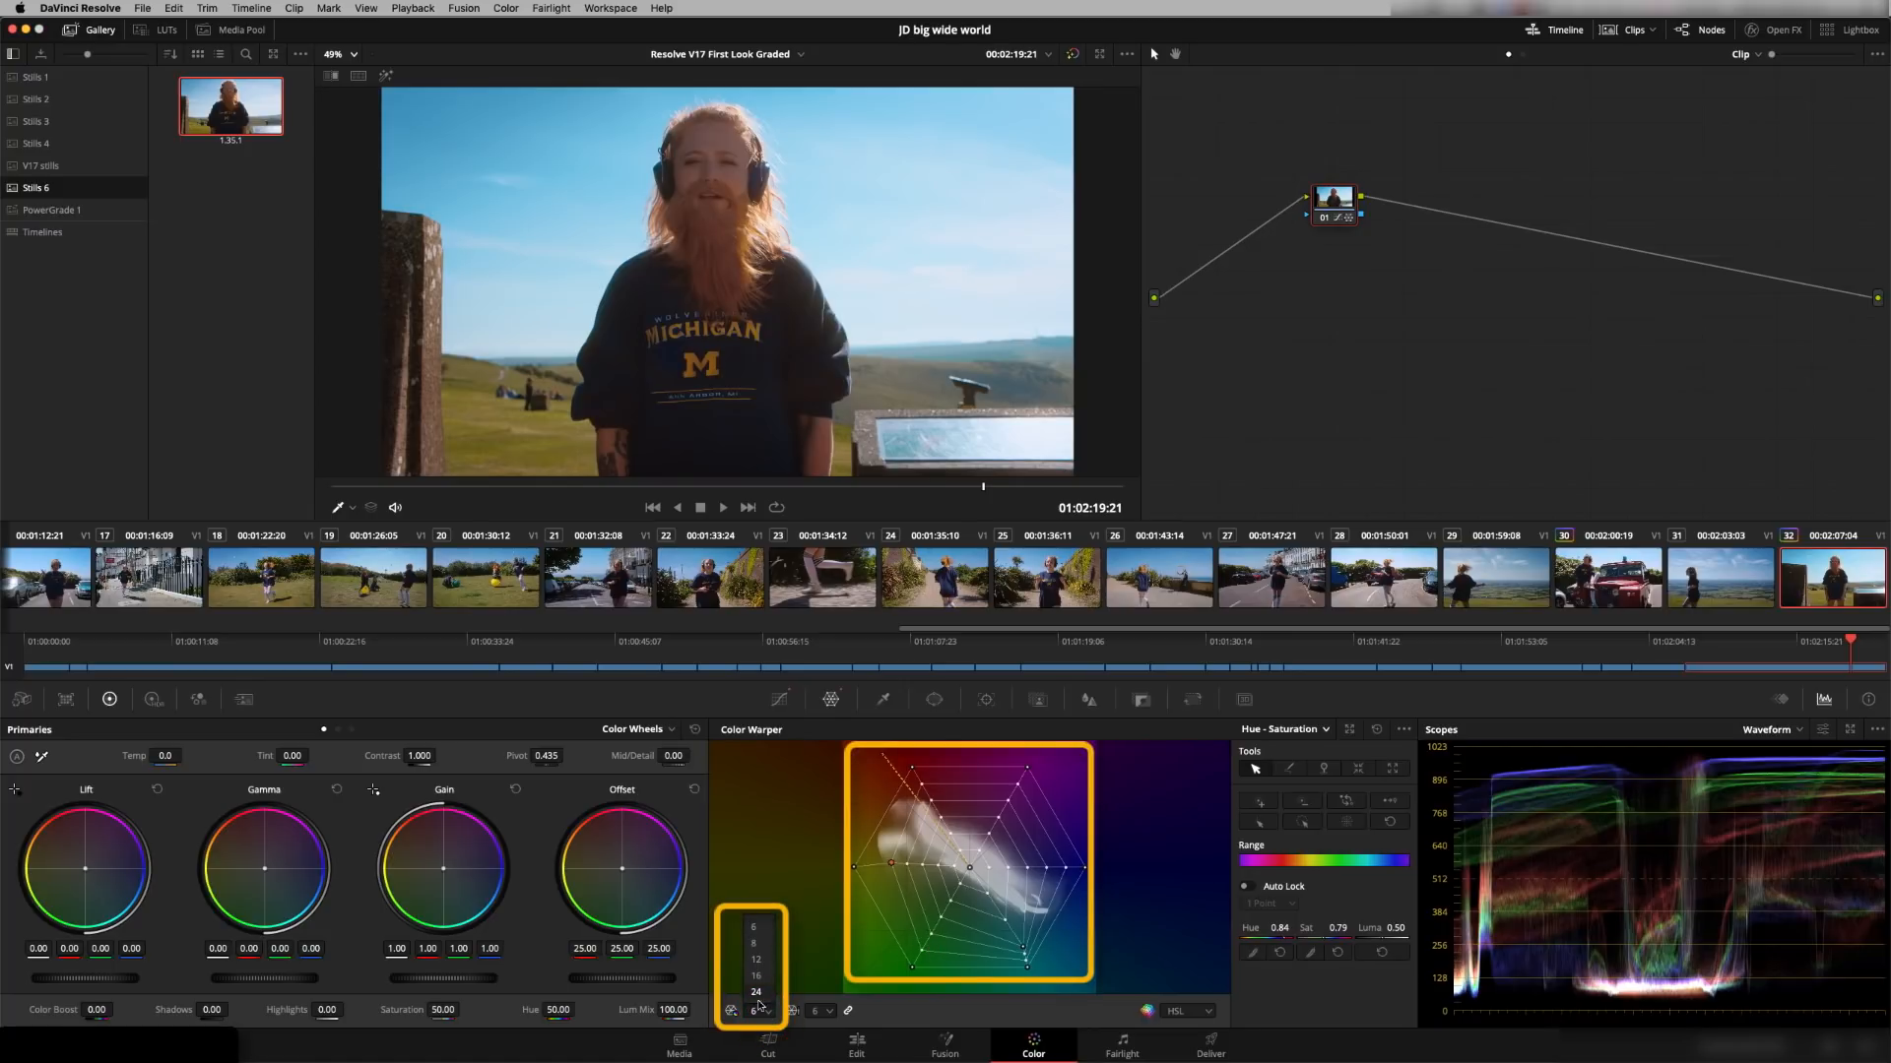
{"action": "left_click", "coordinate": [756, 976]}
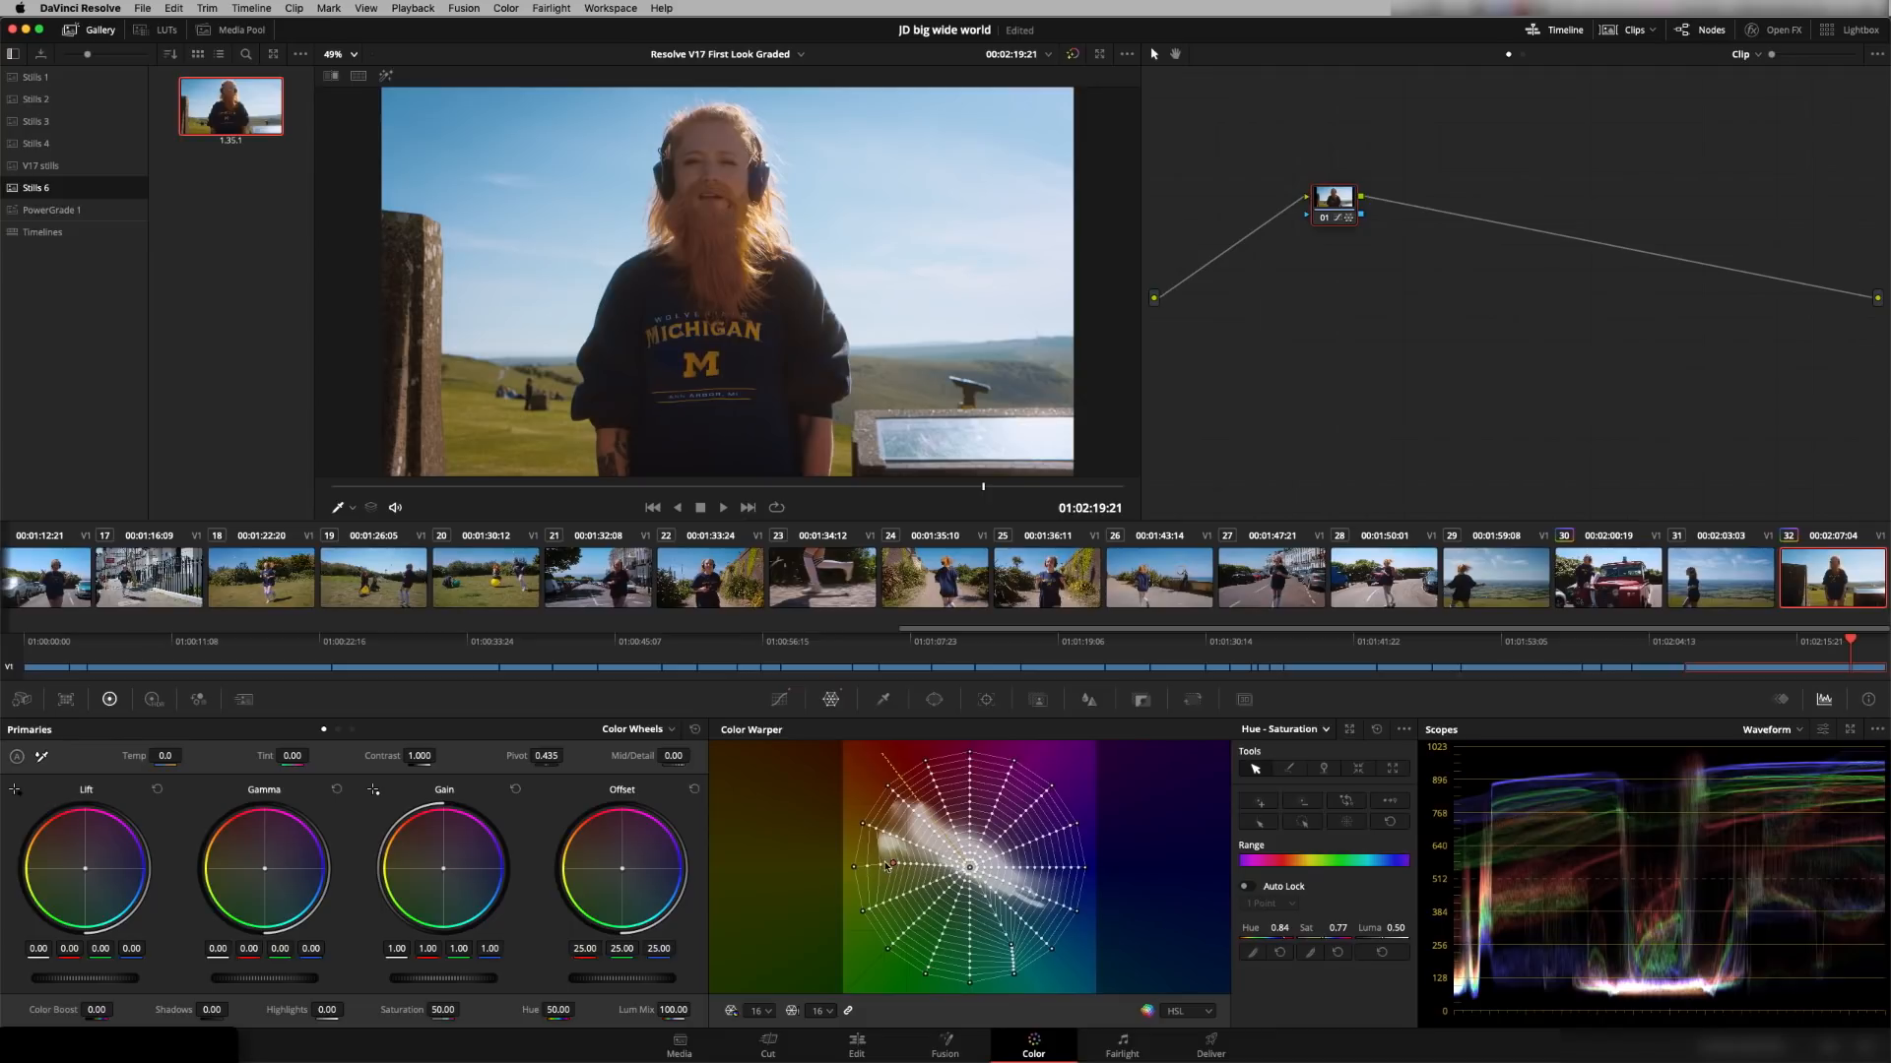
{"action": "left_click", "coordinate": [527, 434]}
{"action": "left_click_drag", "start_coordinate": [525, 437], "coordinate": [557, 433]}
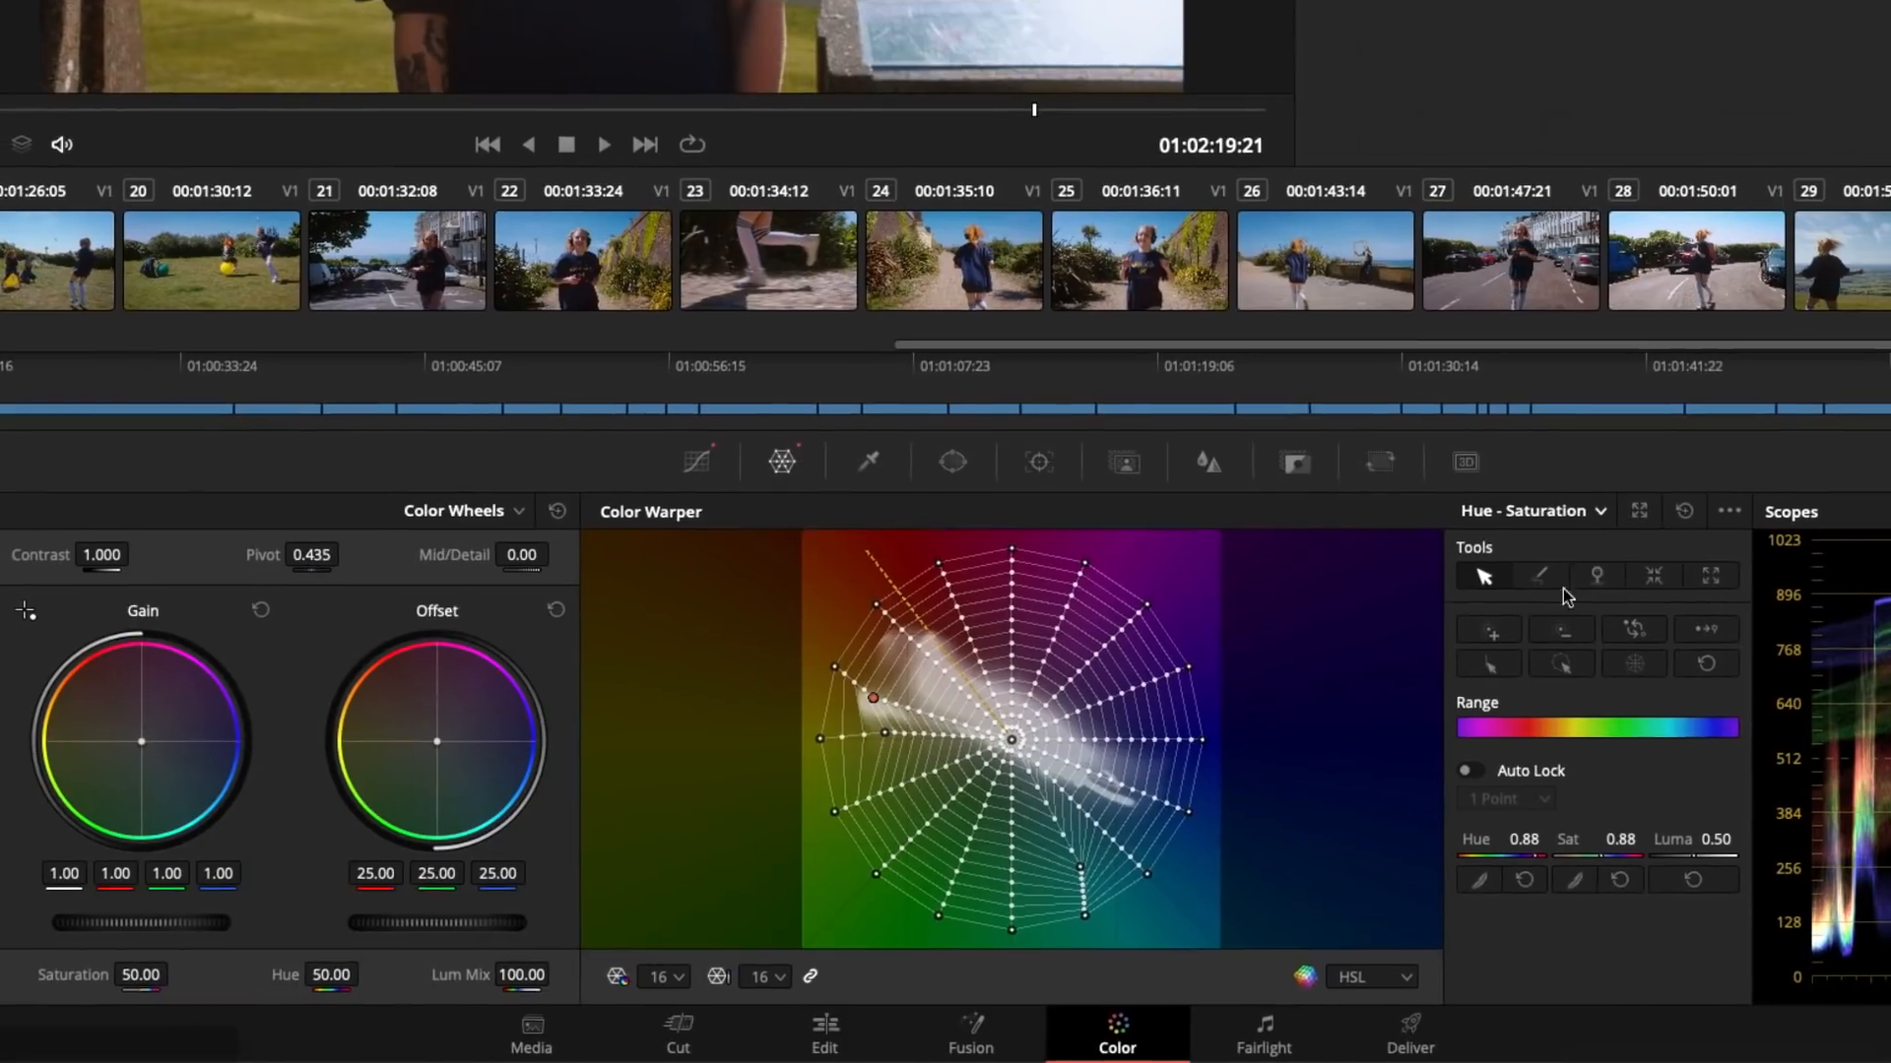
Pin points around the grass colour in the Color Warper grid and move its point to hue 0.89, saturation 0.85.
{"action": "left_click", "coordinate": [1603, 571]}
{"action": "left_click", "coordinate": [910, 705]}
{"action": "left_click_drag", "start_coordinate": [911, 705], "coordinate": [970, 727]}
{"action": "left_click", "coordinate": [941, 716]}
{"action": "left_click", "coordinate": [914, 731]}
{"action": "left_click", "coordinate": [934, 732]}
{"action": "left_click", "coordinate": [1476, 580]}
{"action": "left_click_drag", "start_coordinate": [873, 695], "coordinate": [880, 689]}
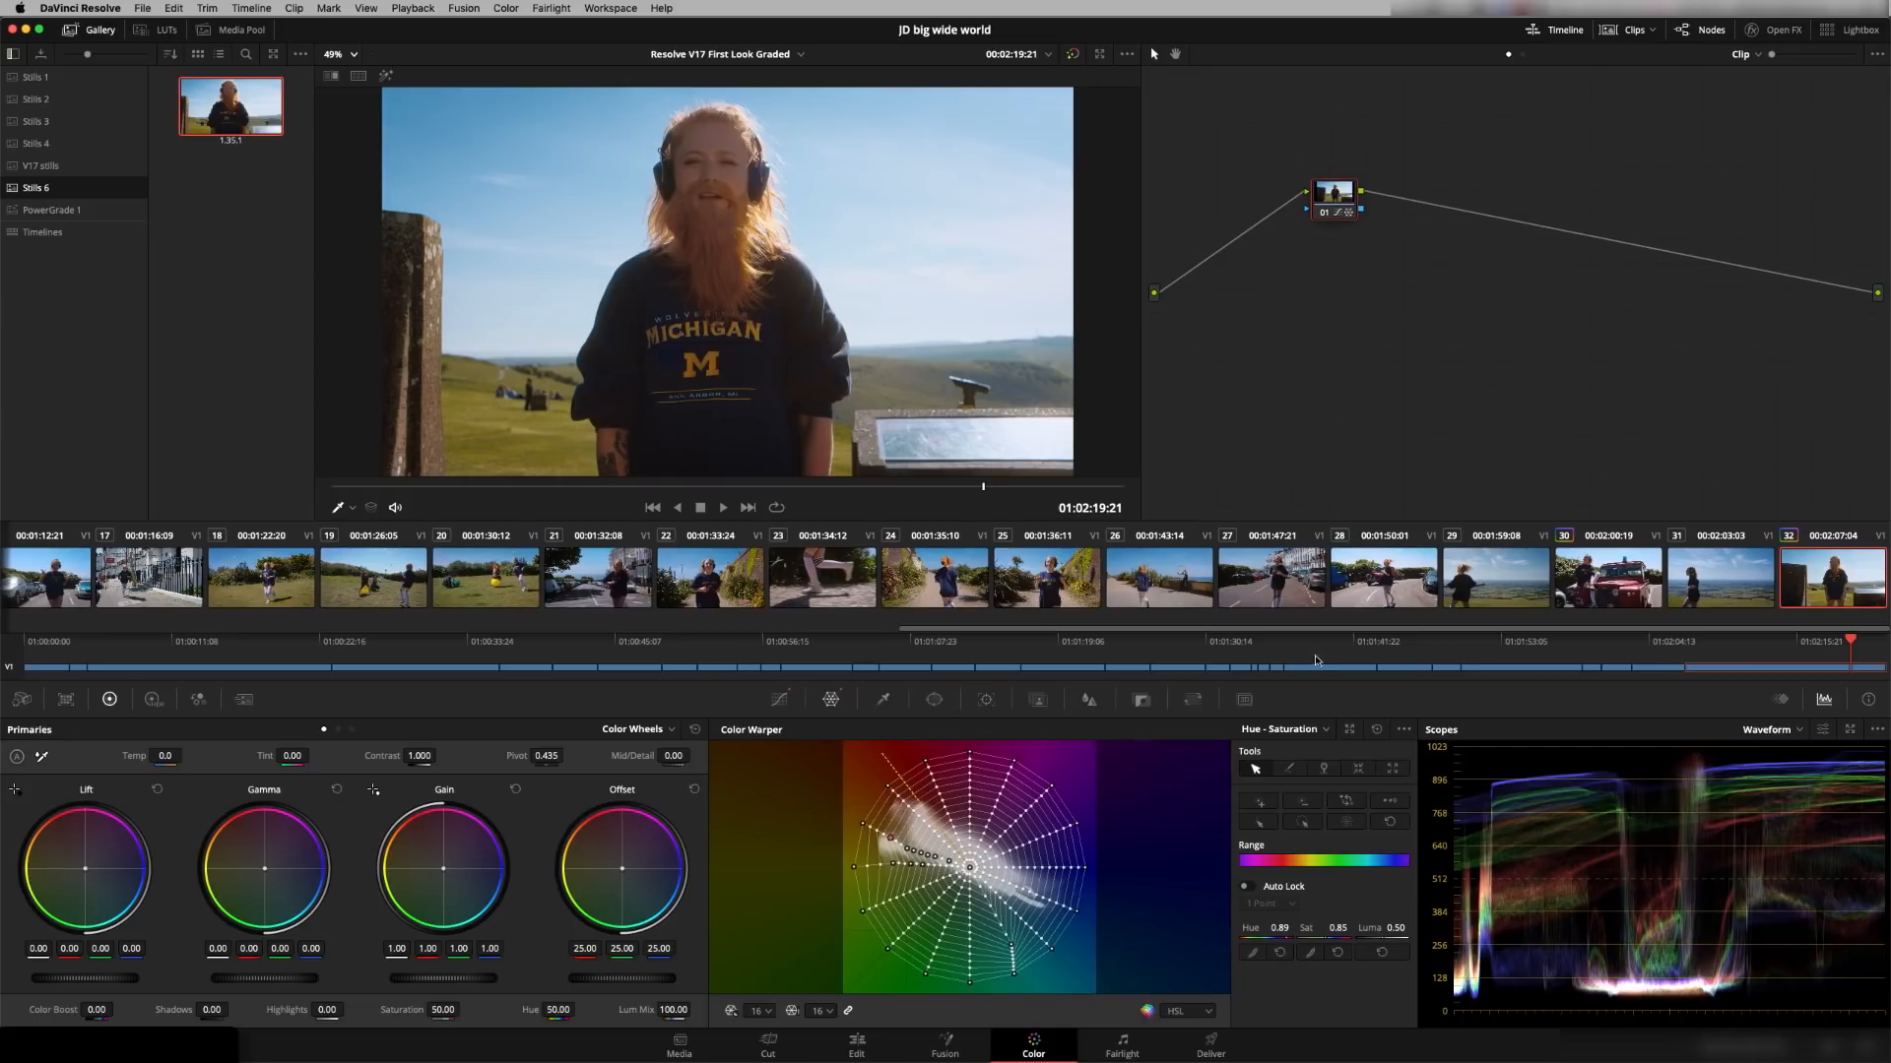
Go to clip 12 of the woman running through the park and position the playhead at 01:01:01:11.
{"action": "left_click_drag", "start_coordinate": [1480, 628], "coordinate": [778, 650]}
{"action": "left_click", "coordinate": [921, 581]}
{"action": "left_click_drag", "start_coordinate": [784, 485], "coordinate": [841, 501]}
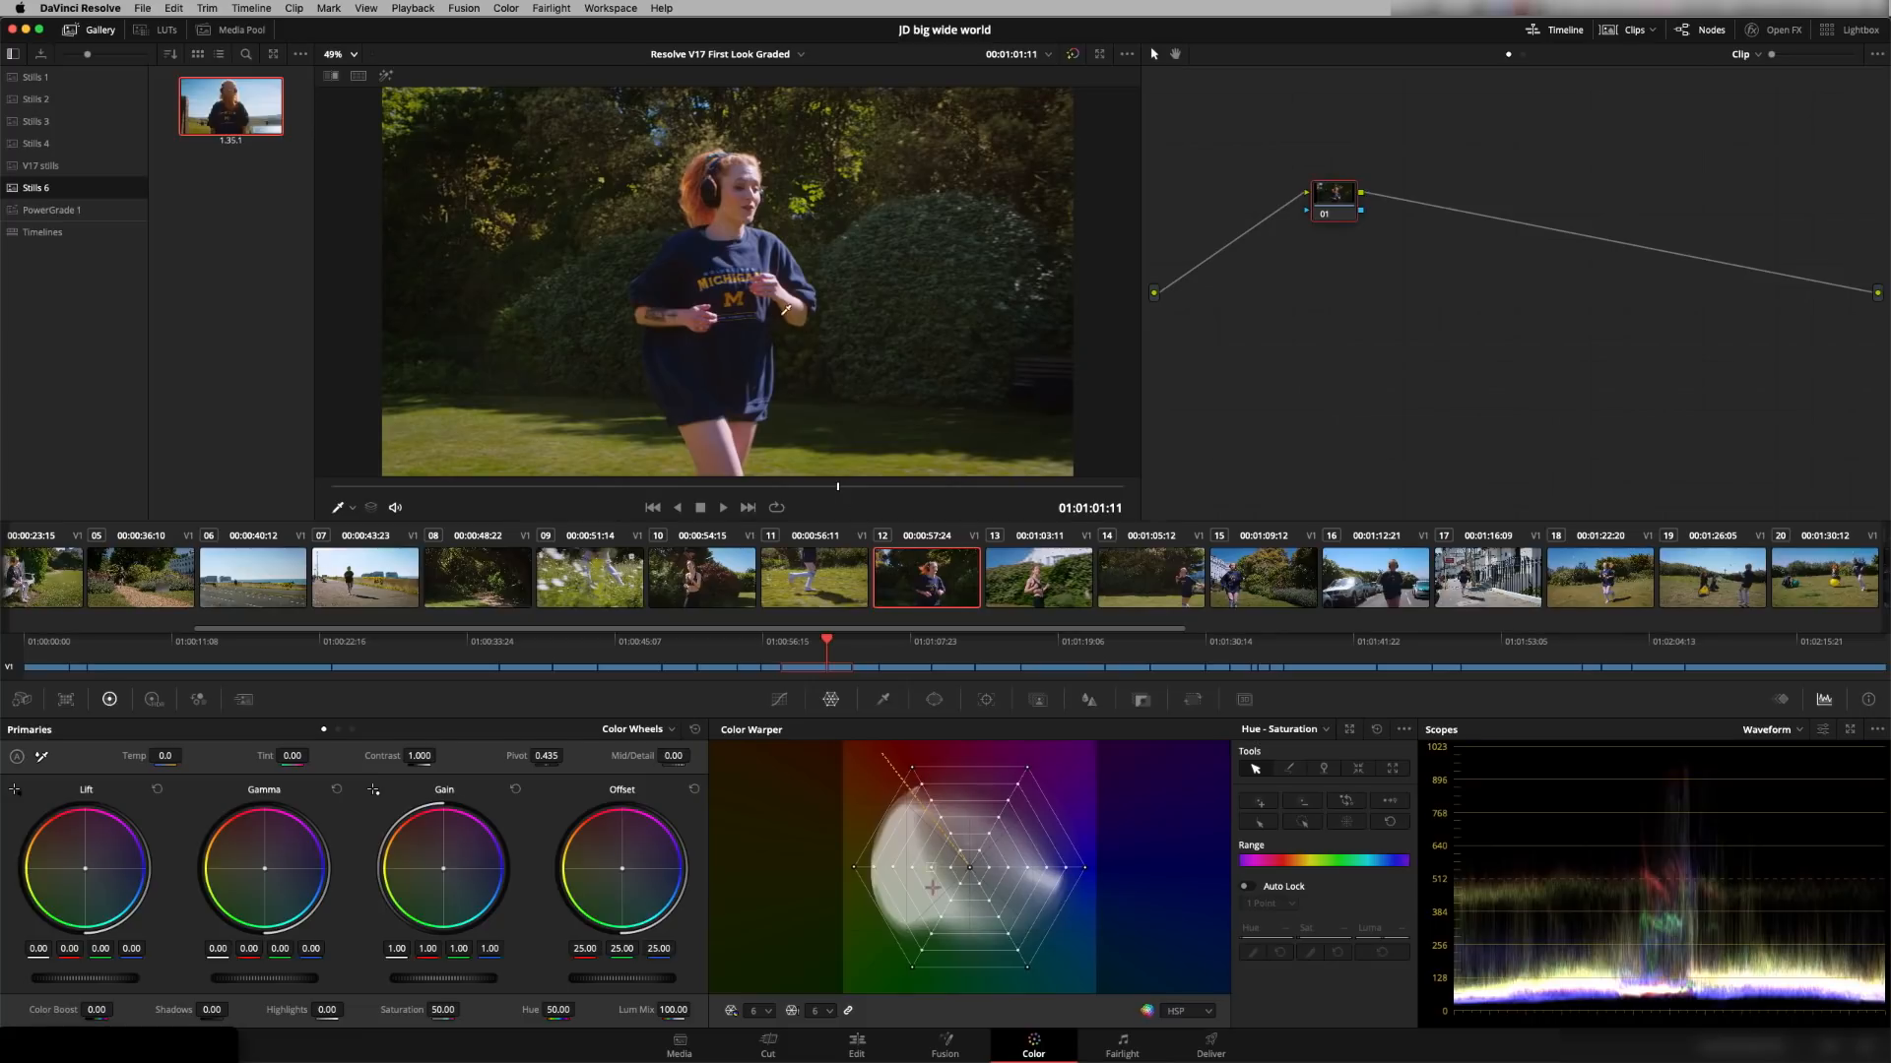
Draw a closed curve window around the runner's outline from her head down to the frame's lower edge.
{"action": "left_click", "coordinate": [937, 702]}
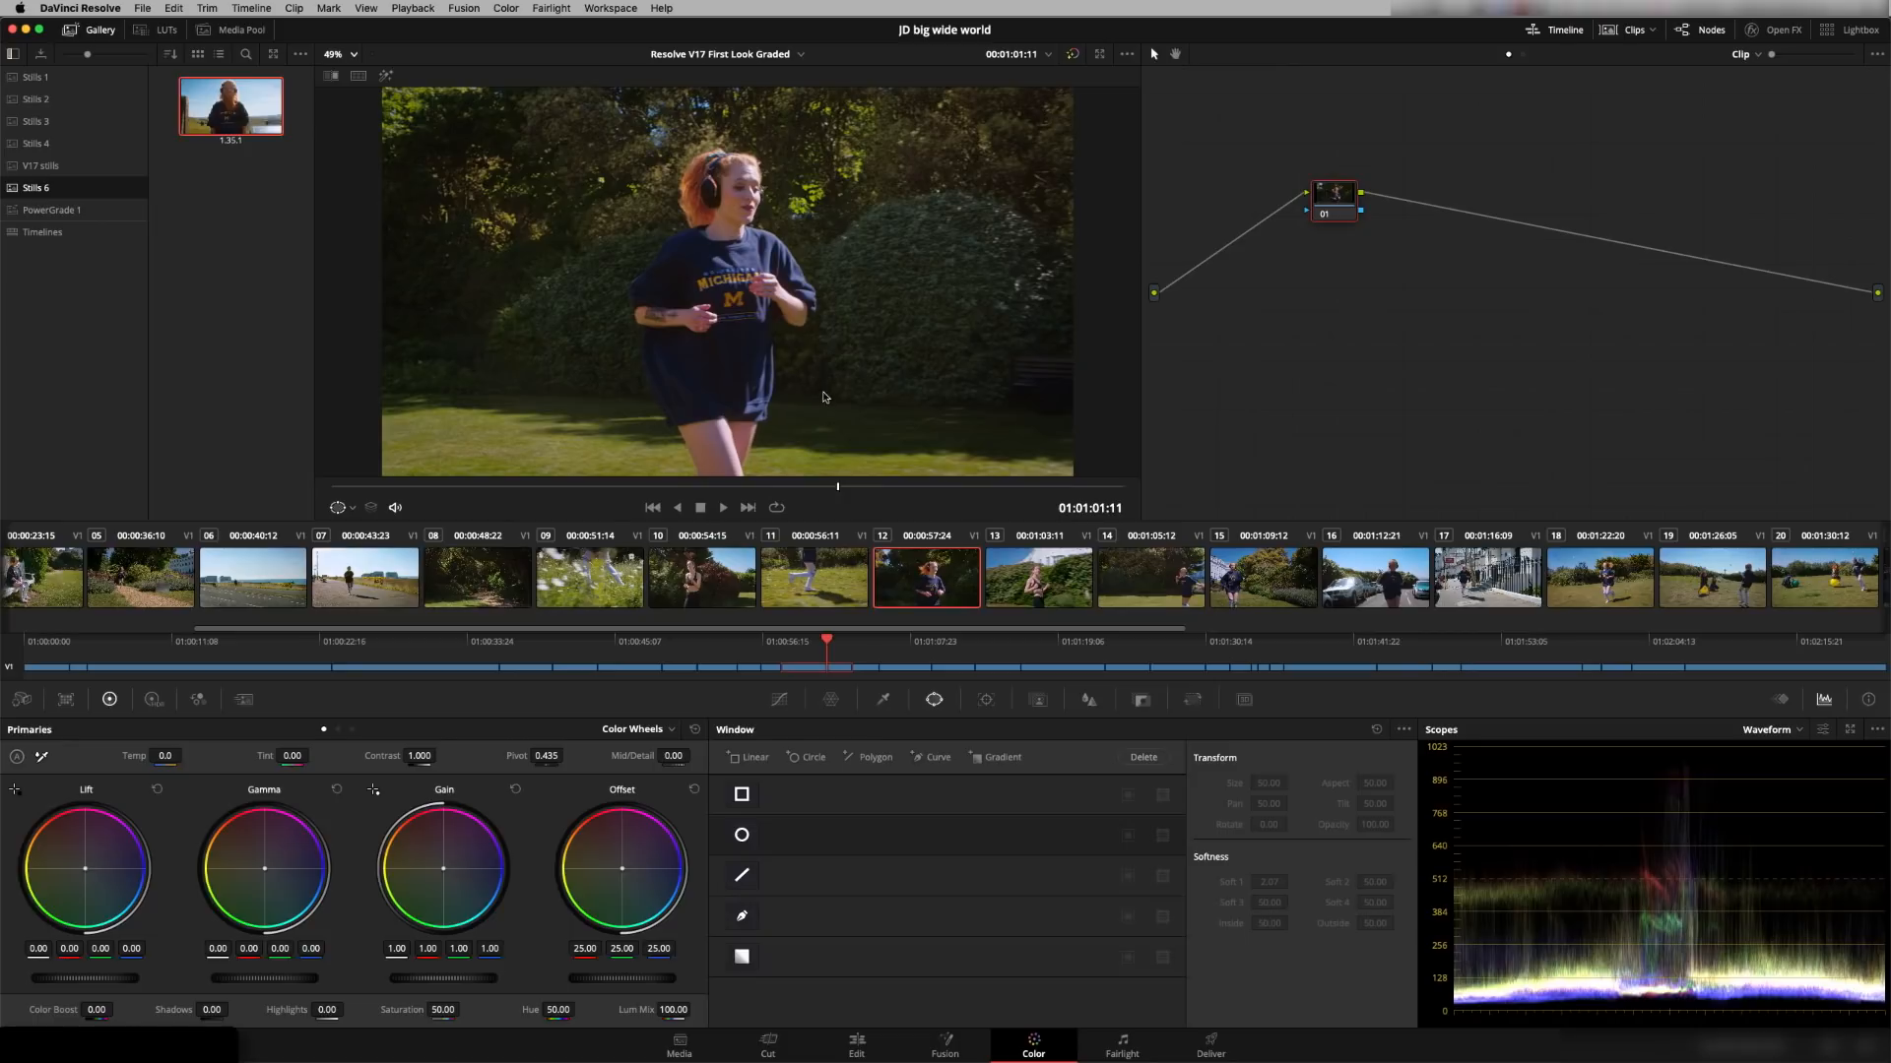
{"action": "scroll", "coordinate": [819, 397], "scroll_direction": "up", "scroll_amount": 2}
{"action": "scroll", "coordinate": [813, 391], "scroll_direction": "down", "scroll_amount": 3}
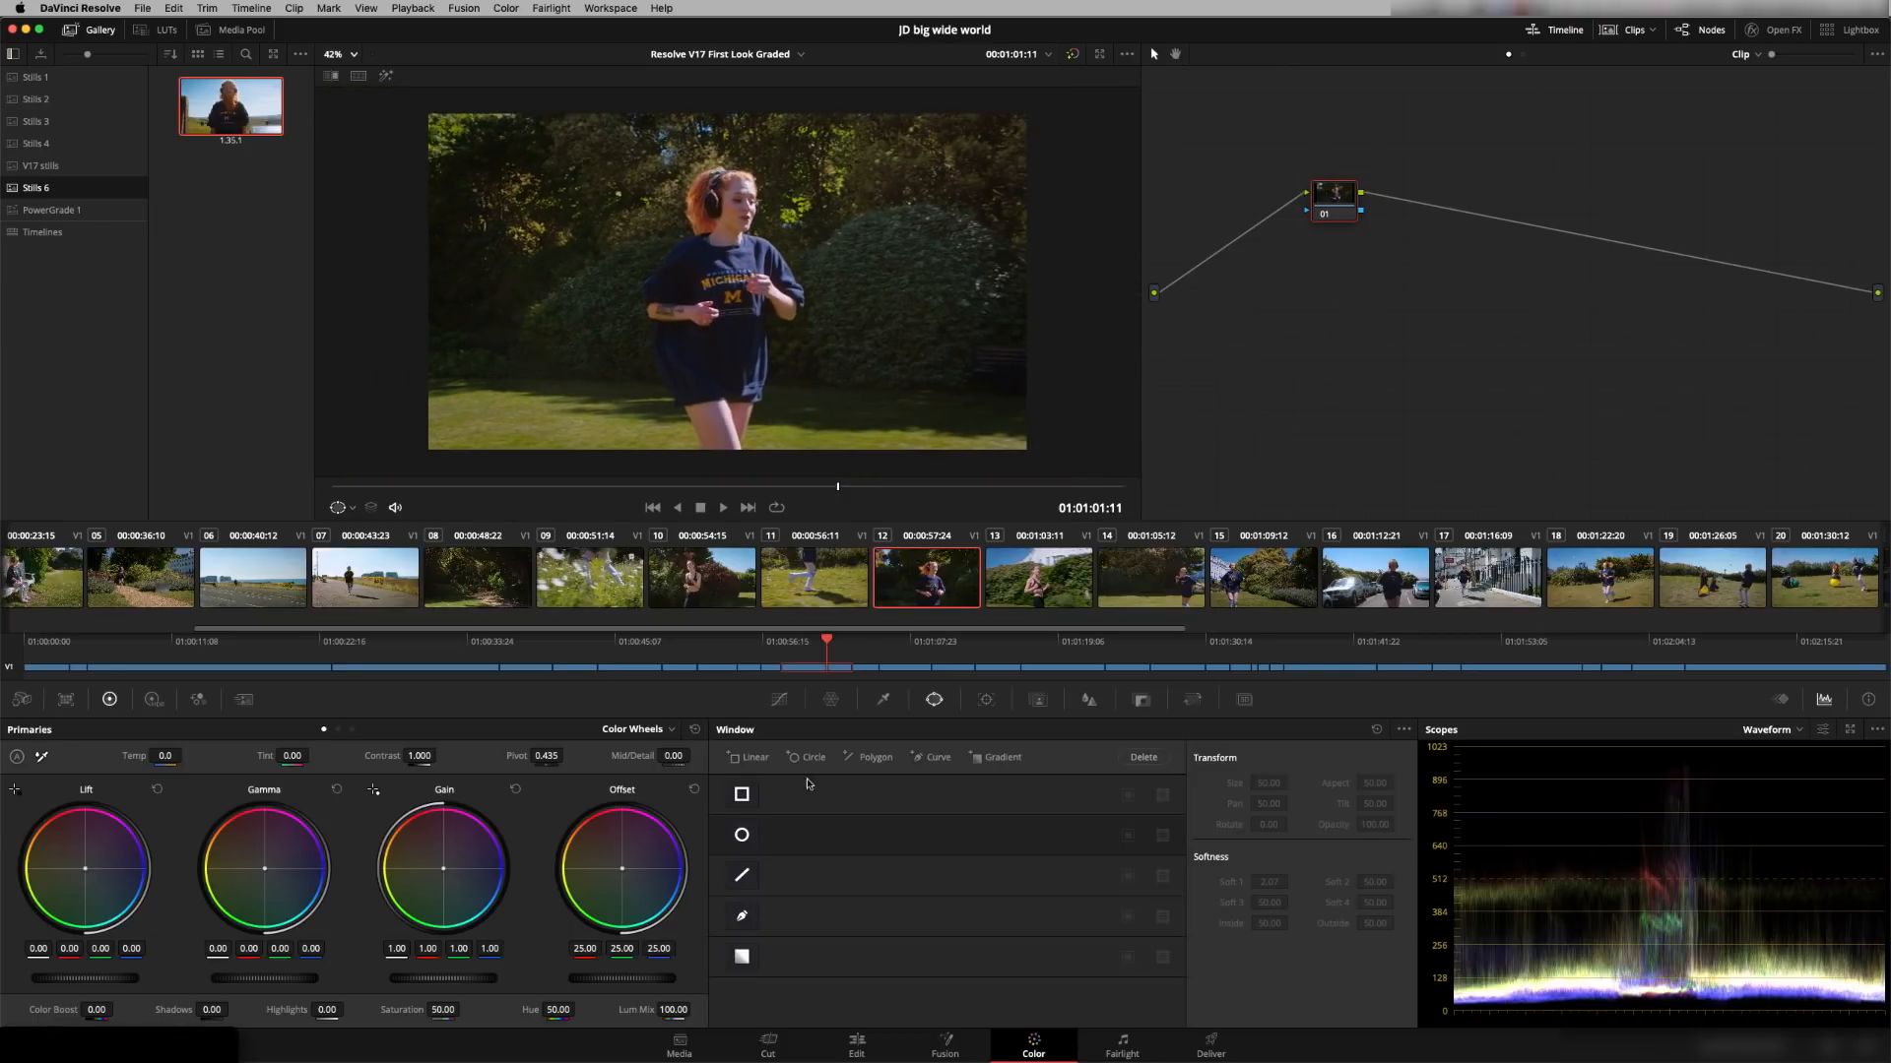
{"action": "left_click", "coordinate": [743, 915]}
{"action": "left_click", "coordinate": [661, 378]}
{"action": "left_click", "coordinate": [683, 415]}
{"action": "left_click", "coordinate": [703, 456]}
{"action": "left_click", "coordinate": [740, 460]}
{"action": "left_click", "coordinate": [752, 404]}
{"action": "left_click", "coordinate": [769, 361]}
{"action": "left_click", "coordinate": [767, 335]}
{"action": "left_click", "coordinate": [788, 325]}
{"action": "left_click", "coordinate": [806, 309]}
{"action": "left_click", "coordinate": [778, 246]}
{"action": "left_click", "coordinate": [755, 177]}
{"action": "left_click", "coordinate": [701, 175]}
{"action": "left_click", "coordinate": [690, 208]}
{"action": "left_click", "coordinate": [655, 265]}
{"action": "left_click", "coordinate": [642, 286]}
{"action": "left_click", "coordinate": [661, 352]}
{"action": "left_click", "coordinate": [661, 378]}
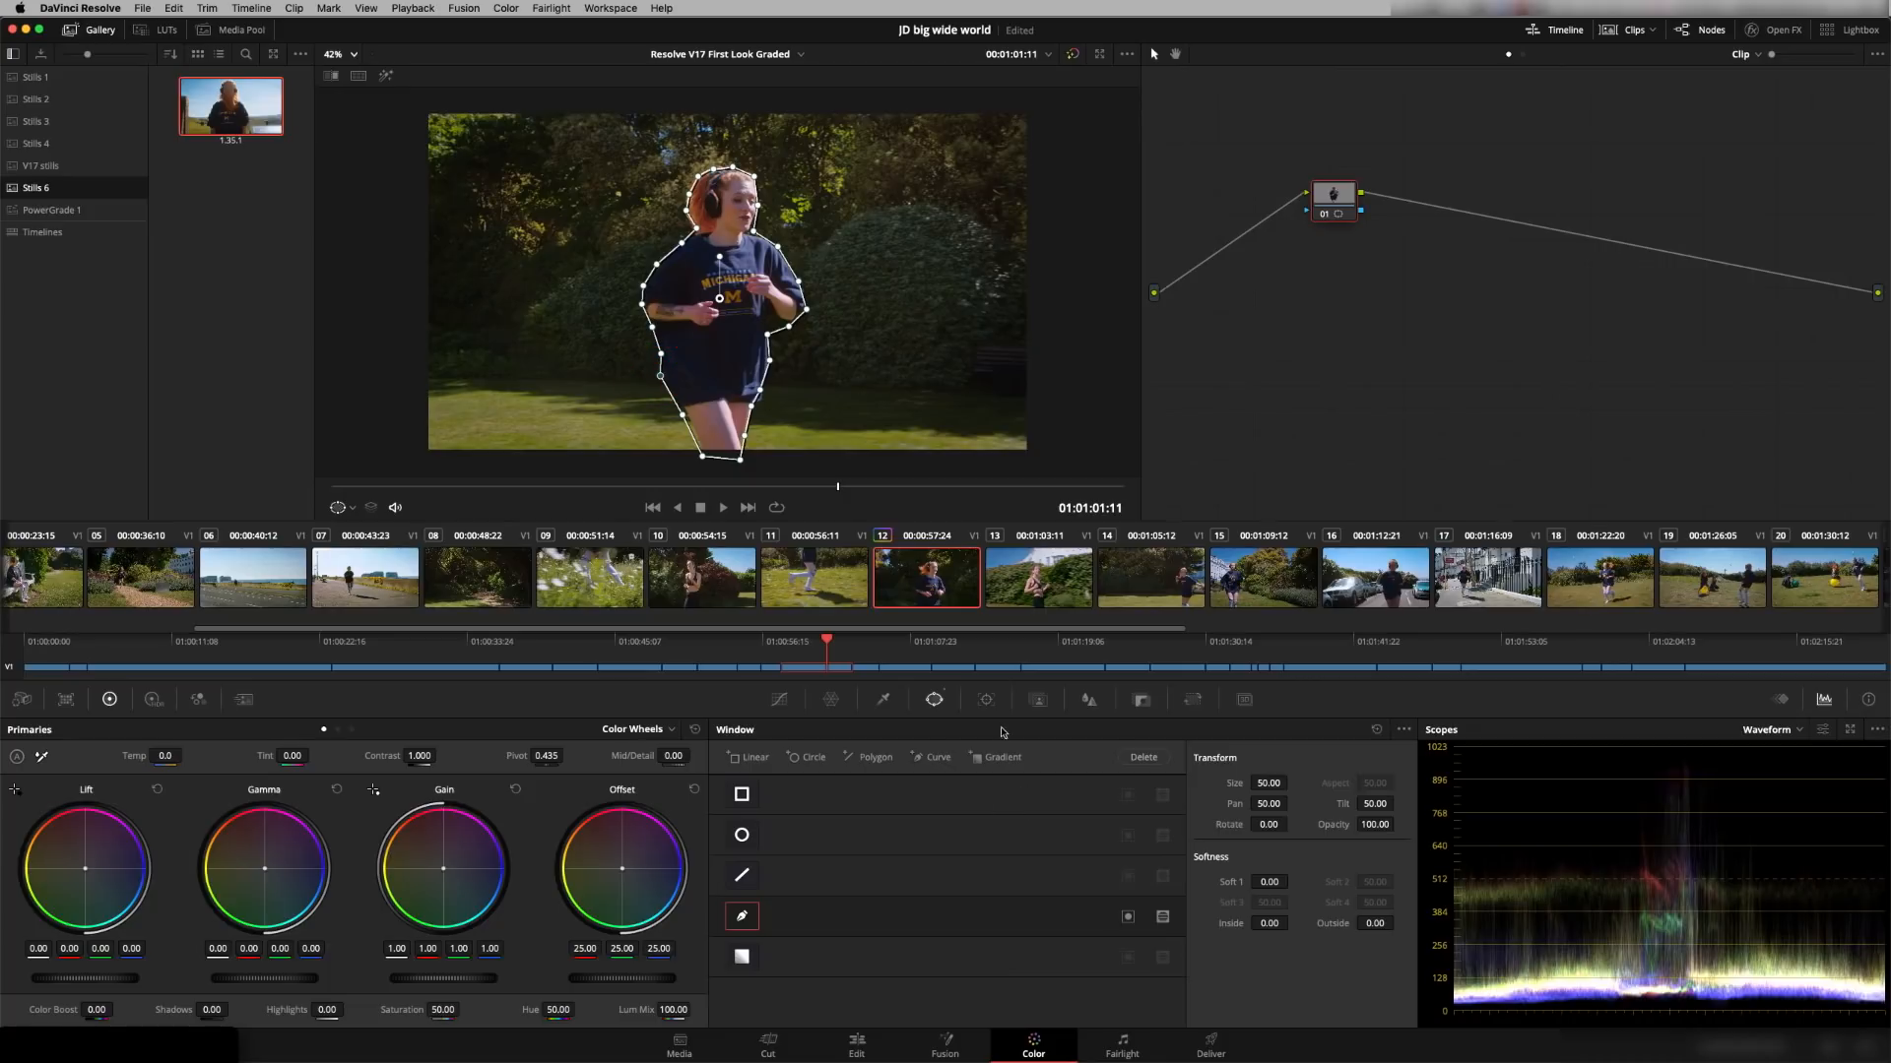
Track the curve window forward through the clip, and reset node 01 to remove the window.
{"action": "left_click", "coordinate": [986, 699]}
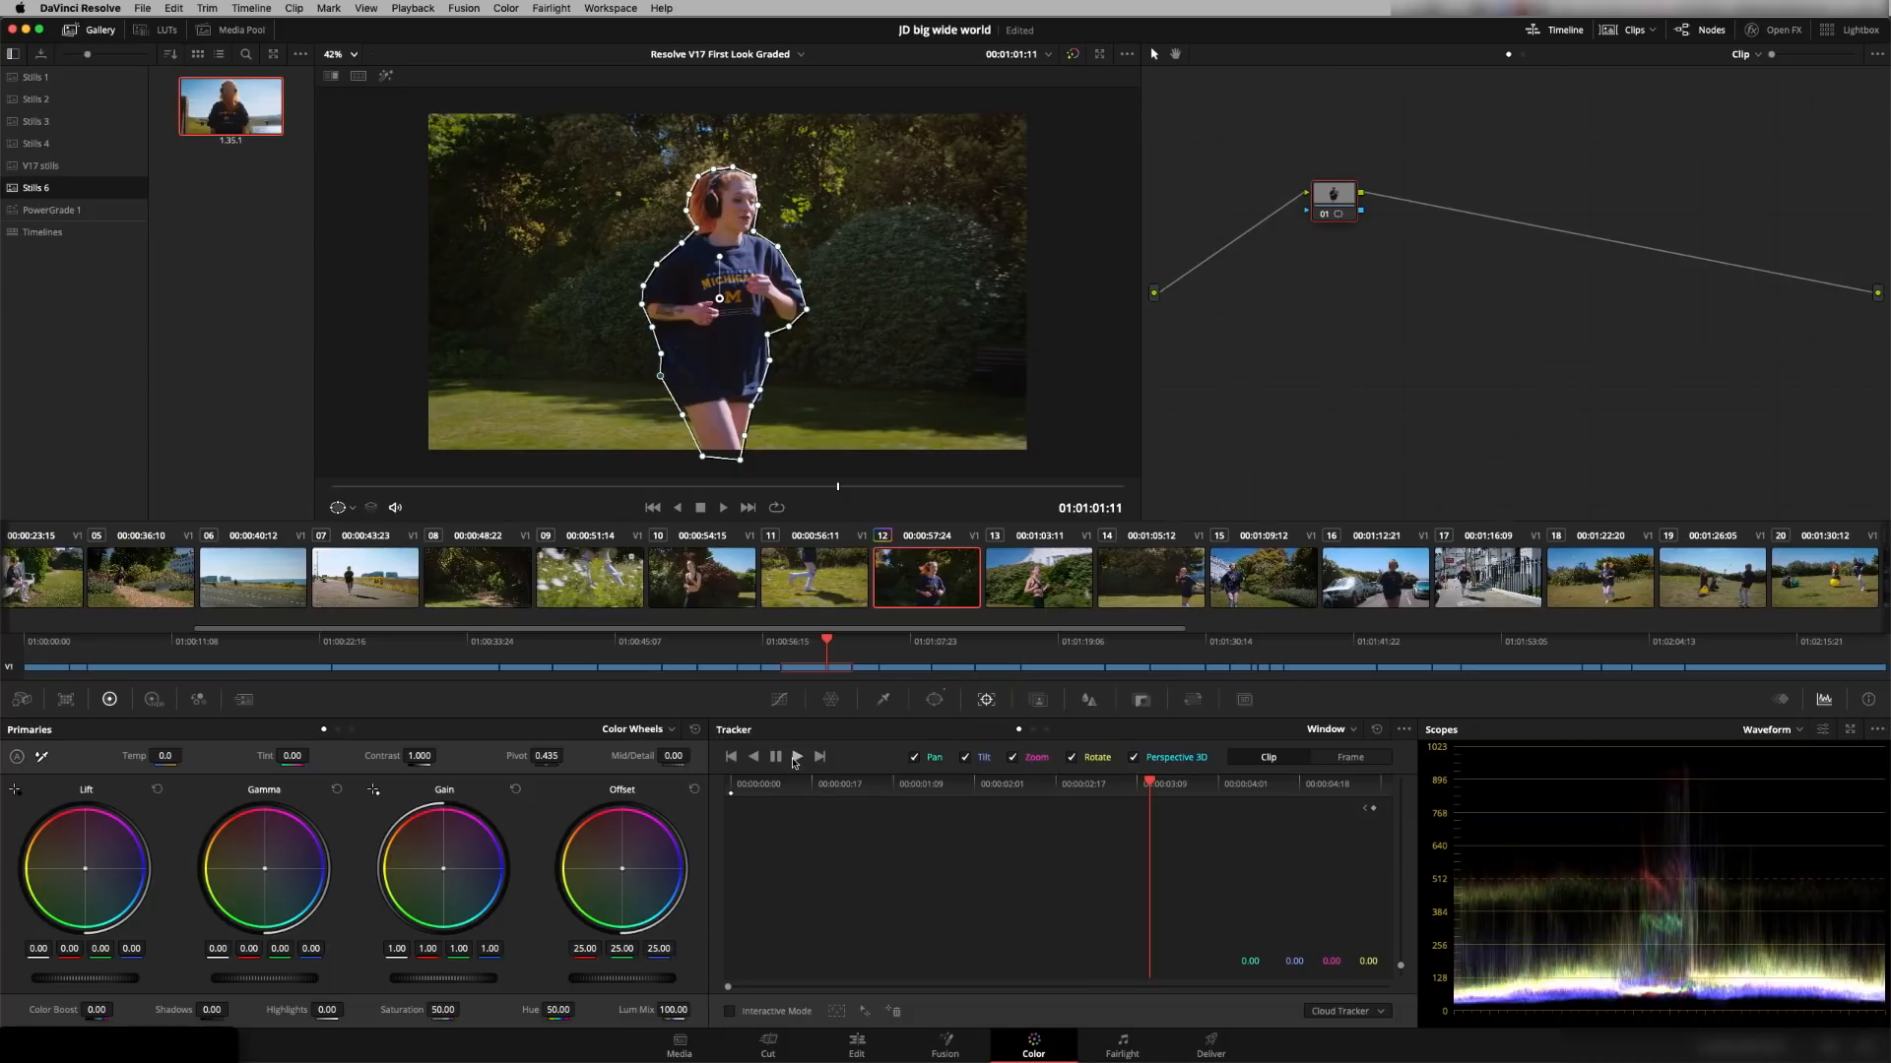
{"action": "left_click", "coordinate": [798, 756]}
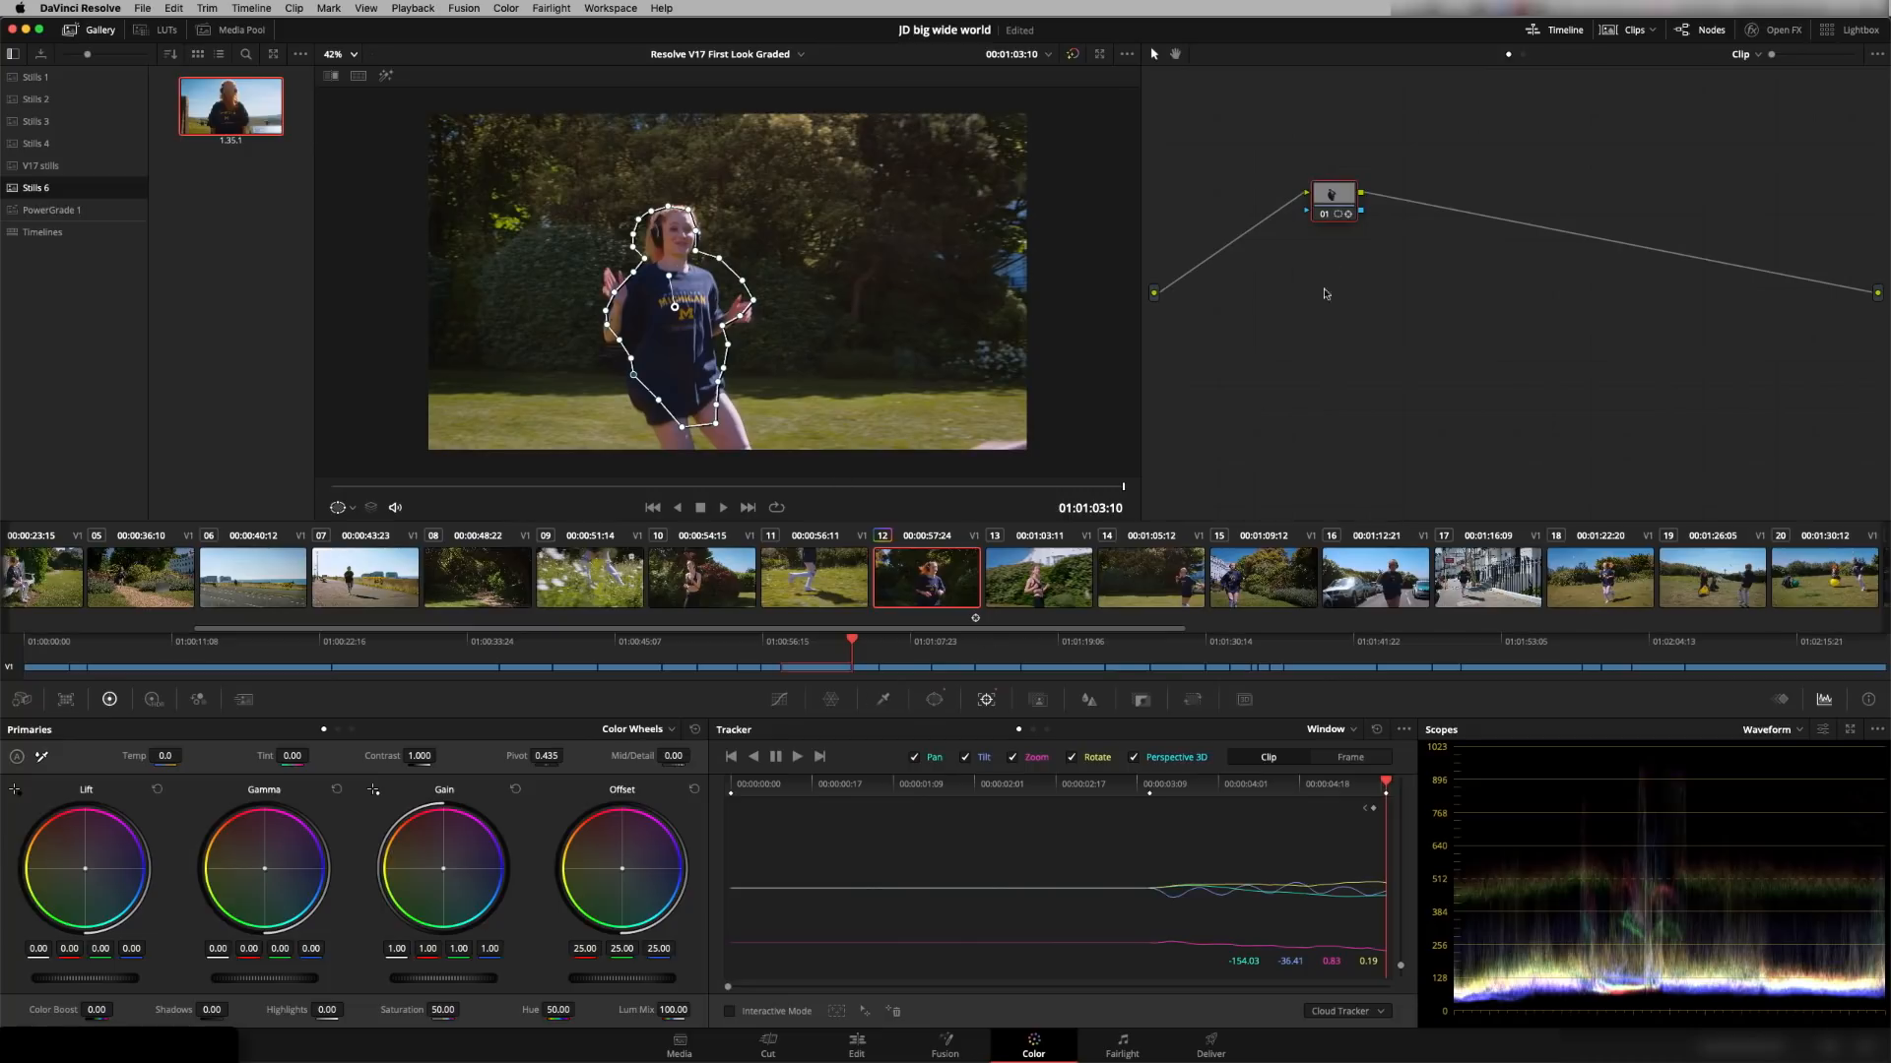
{"action": "right_click", "coordinate": [1337, 197]}
{"action": "left_click", "coordinate": [1384, 211]}
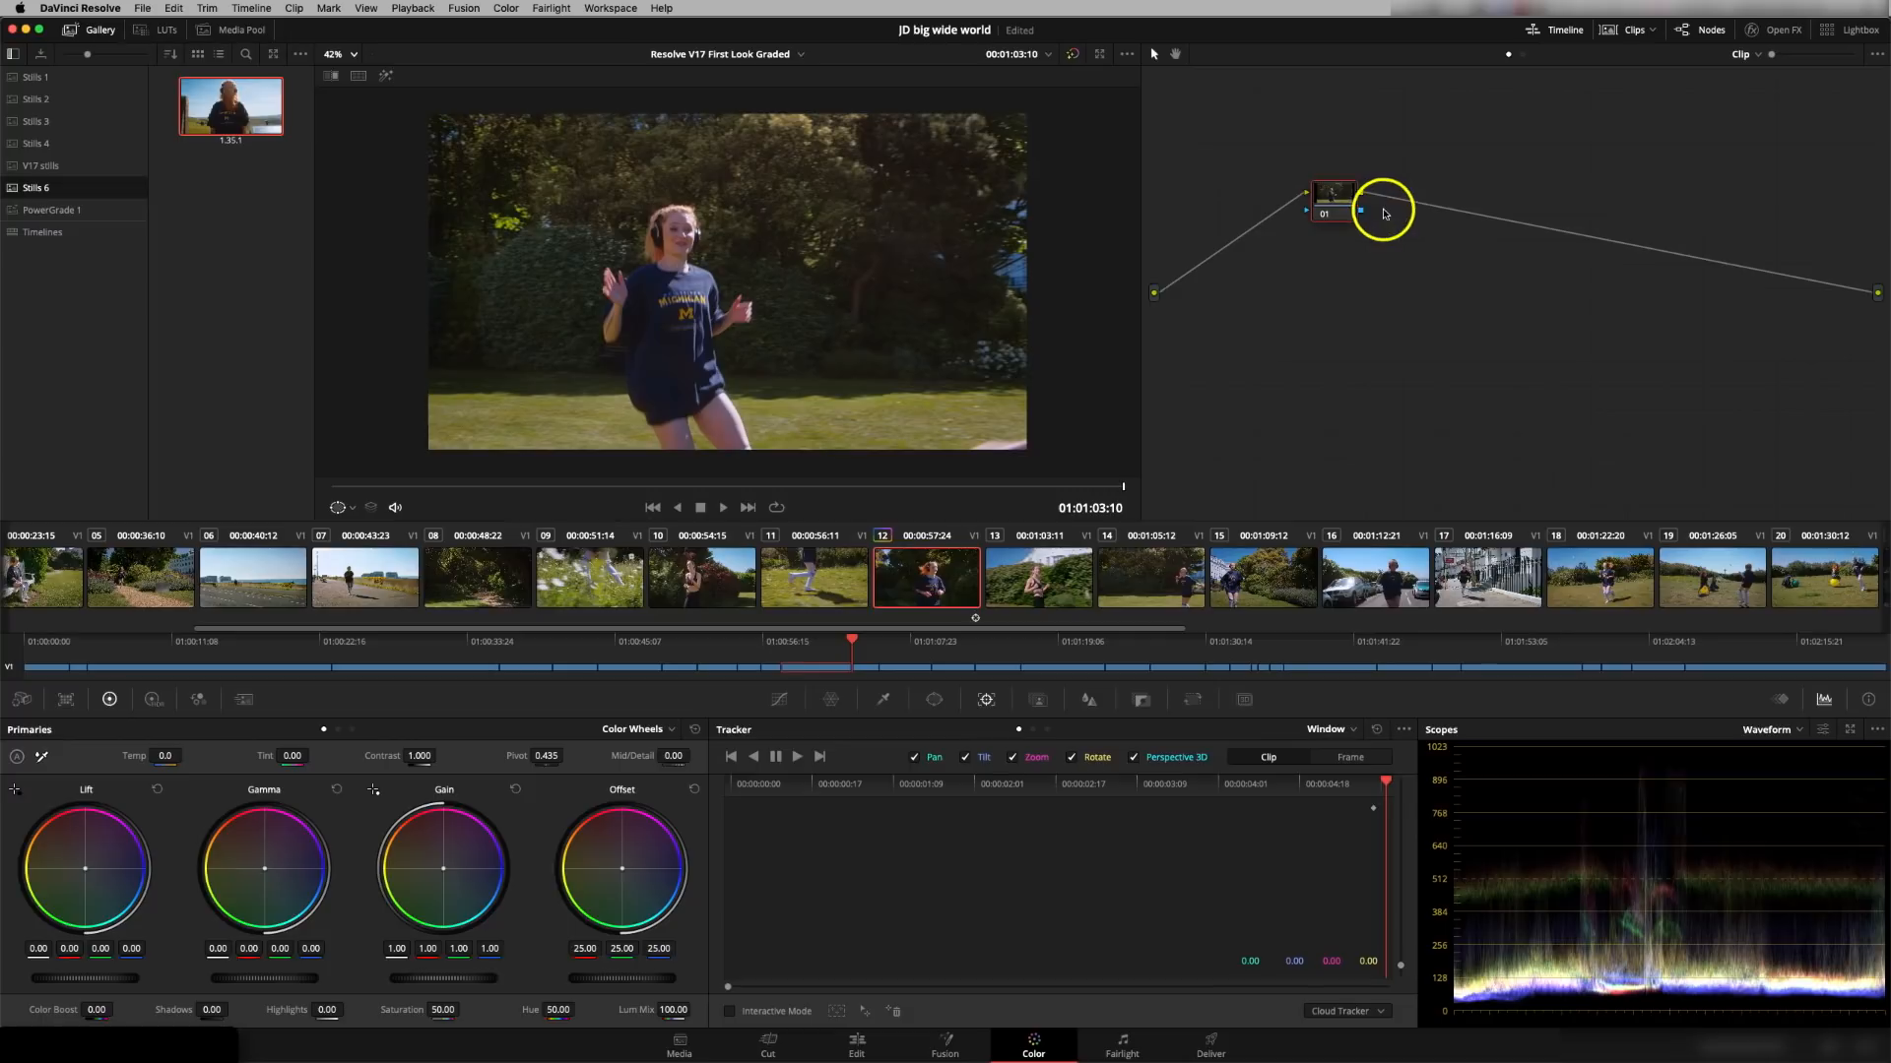
At 01:01:01:16, turn on the viewer highlight and isolate the runner with a Magic Mask Person stroke.
{"action": "mouse_move", "coordinate": [840, 489]}
{"action": "left_mouse_down"}
{"action": "mouse_move", "coordinate": [945, 493]}
{"action": "mouse_move", "coordinate": [868, 491]}
{"action": "left_mouse_up"}
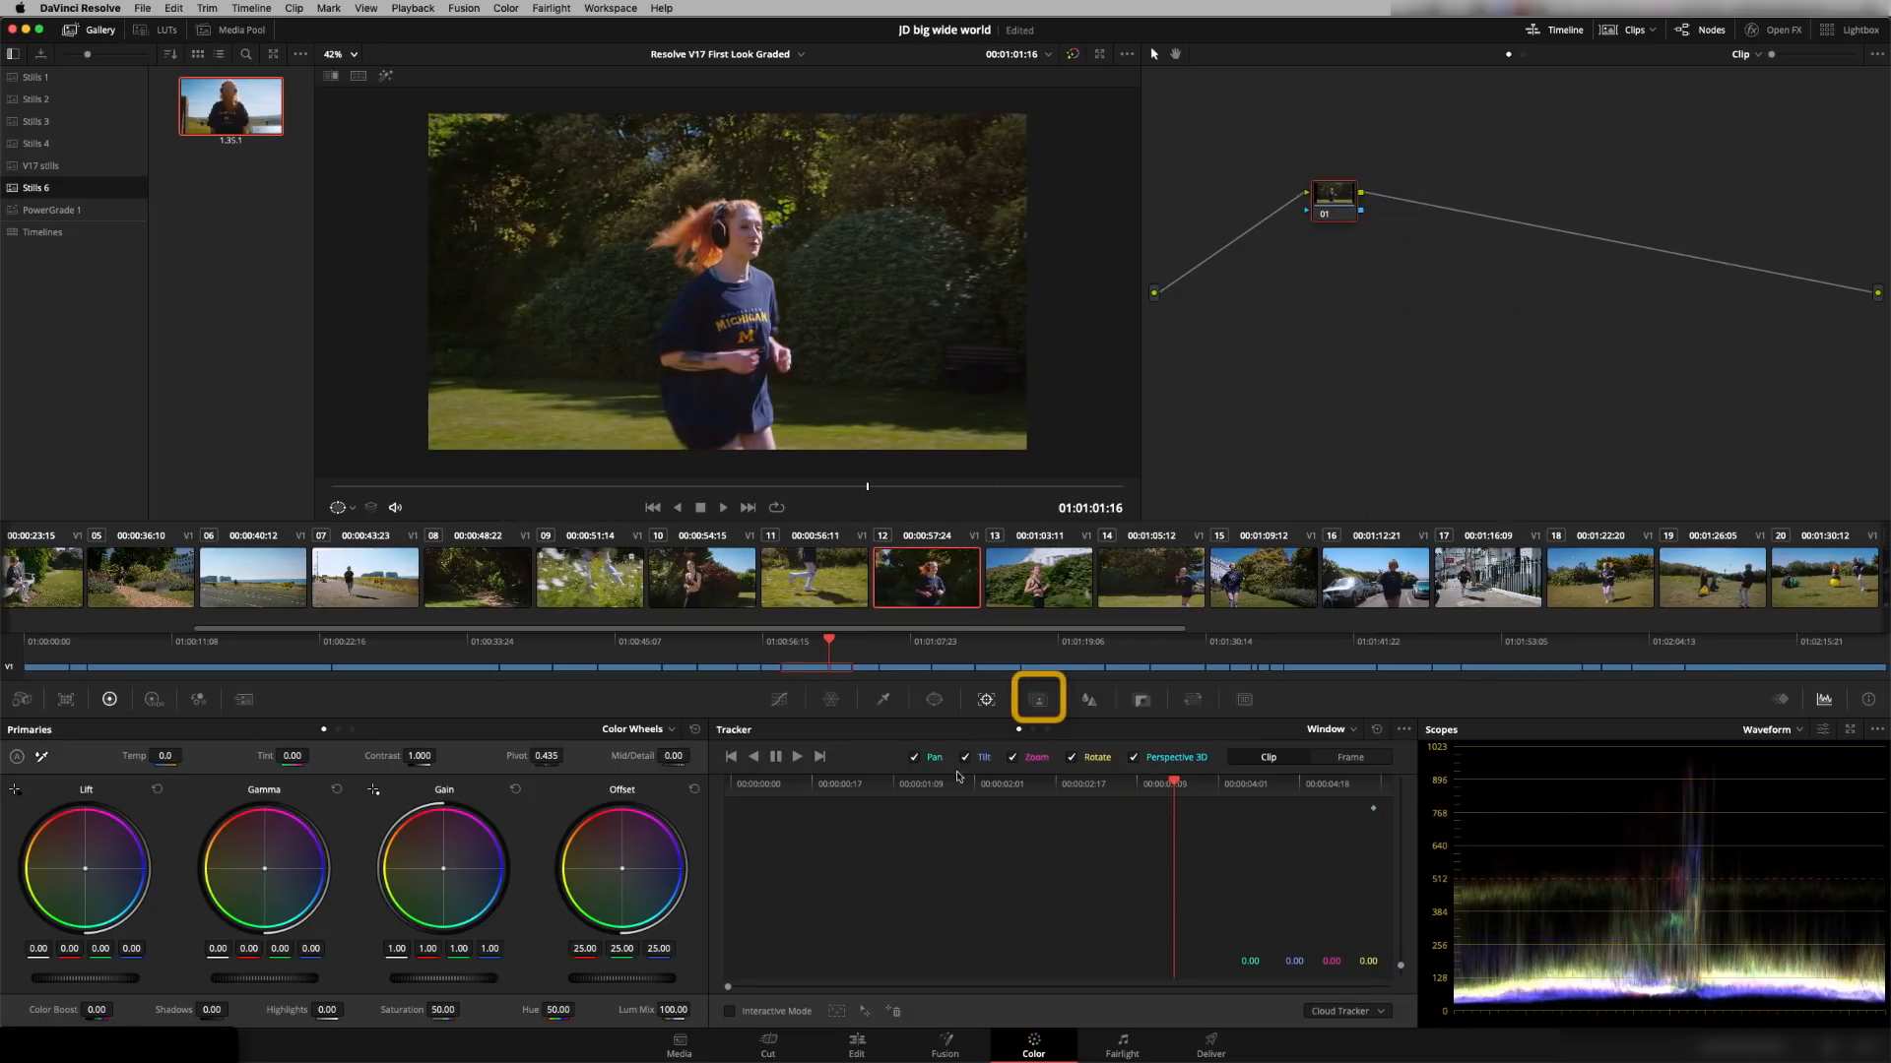
{"action": "left_click", "coordinate": [1034, 701]}
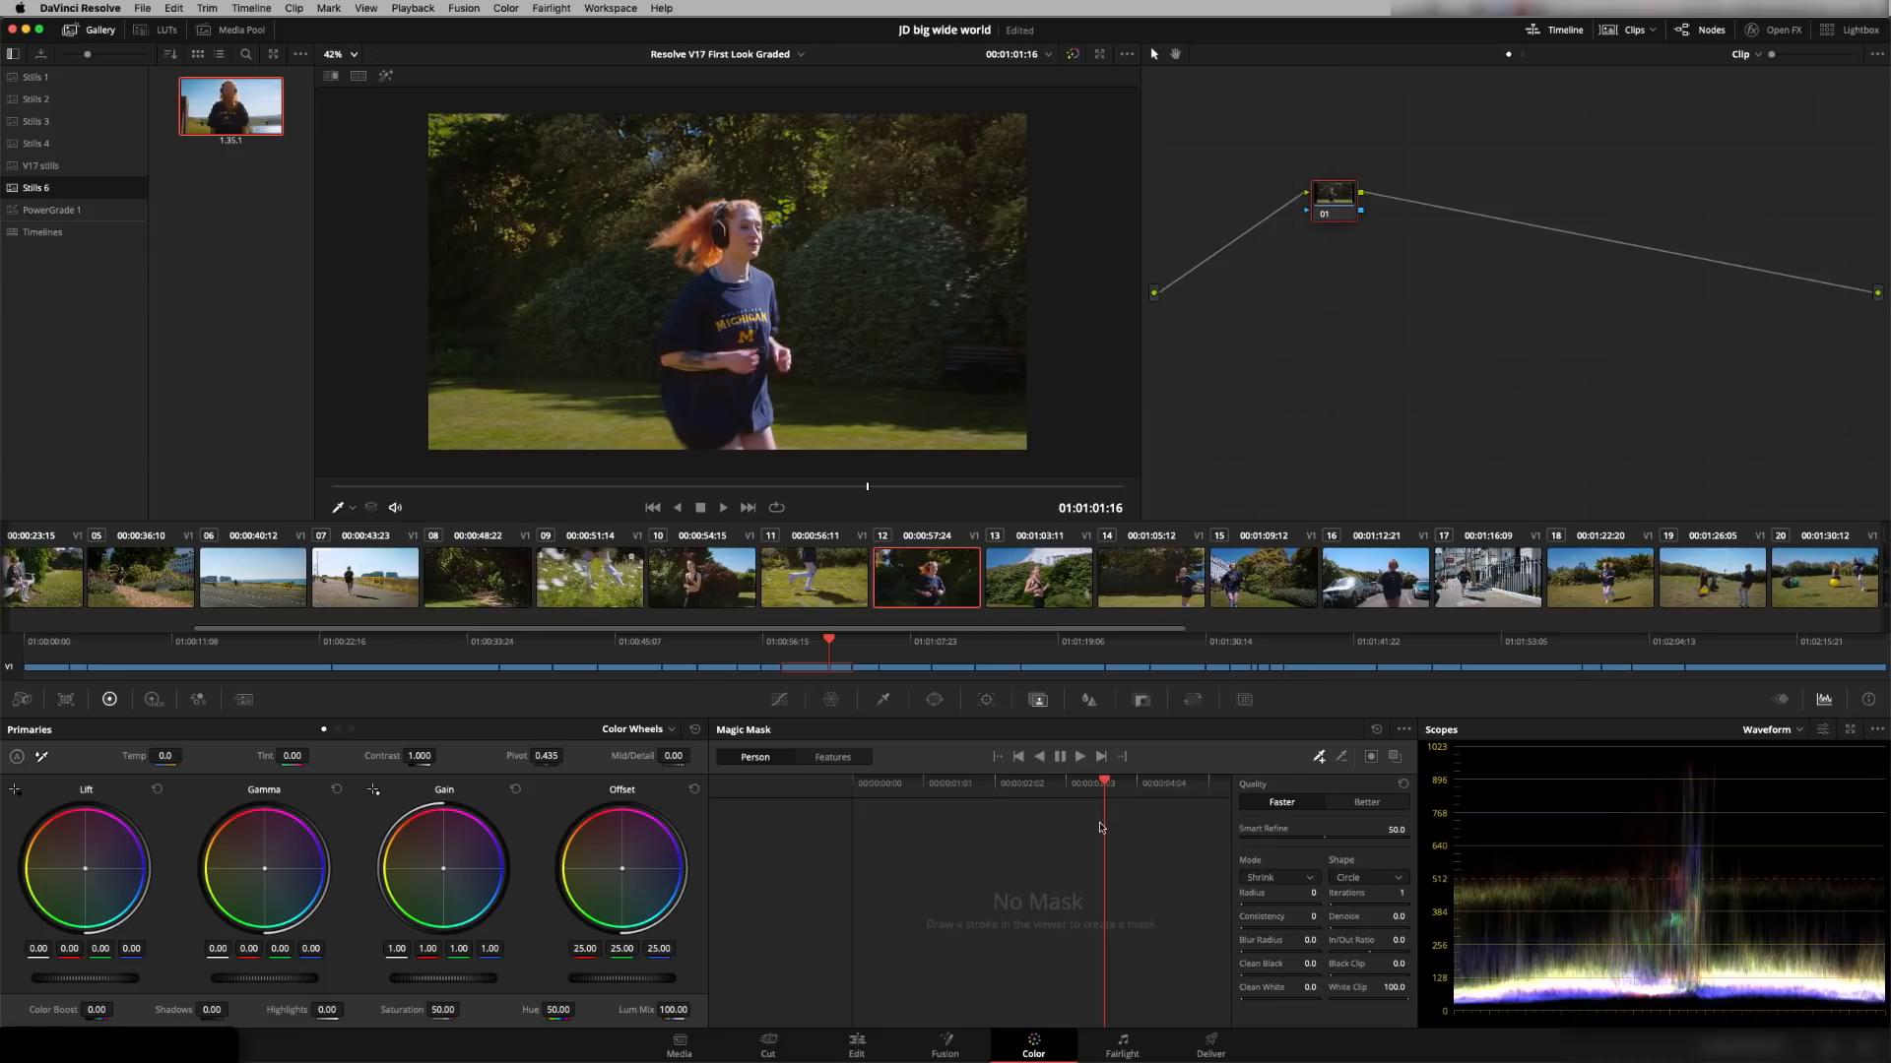
{"action": "left_click", "coordinate": [385, 77]}
{"action": "left_click_drag", "start_coordinate": [750, 238], "coordinate": [746, 254]}
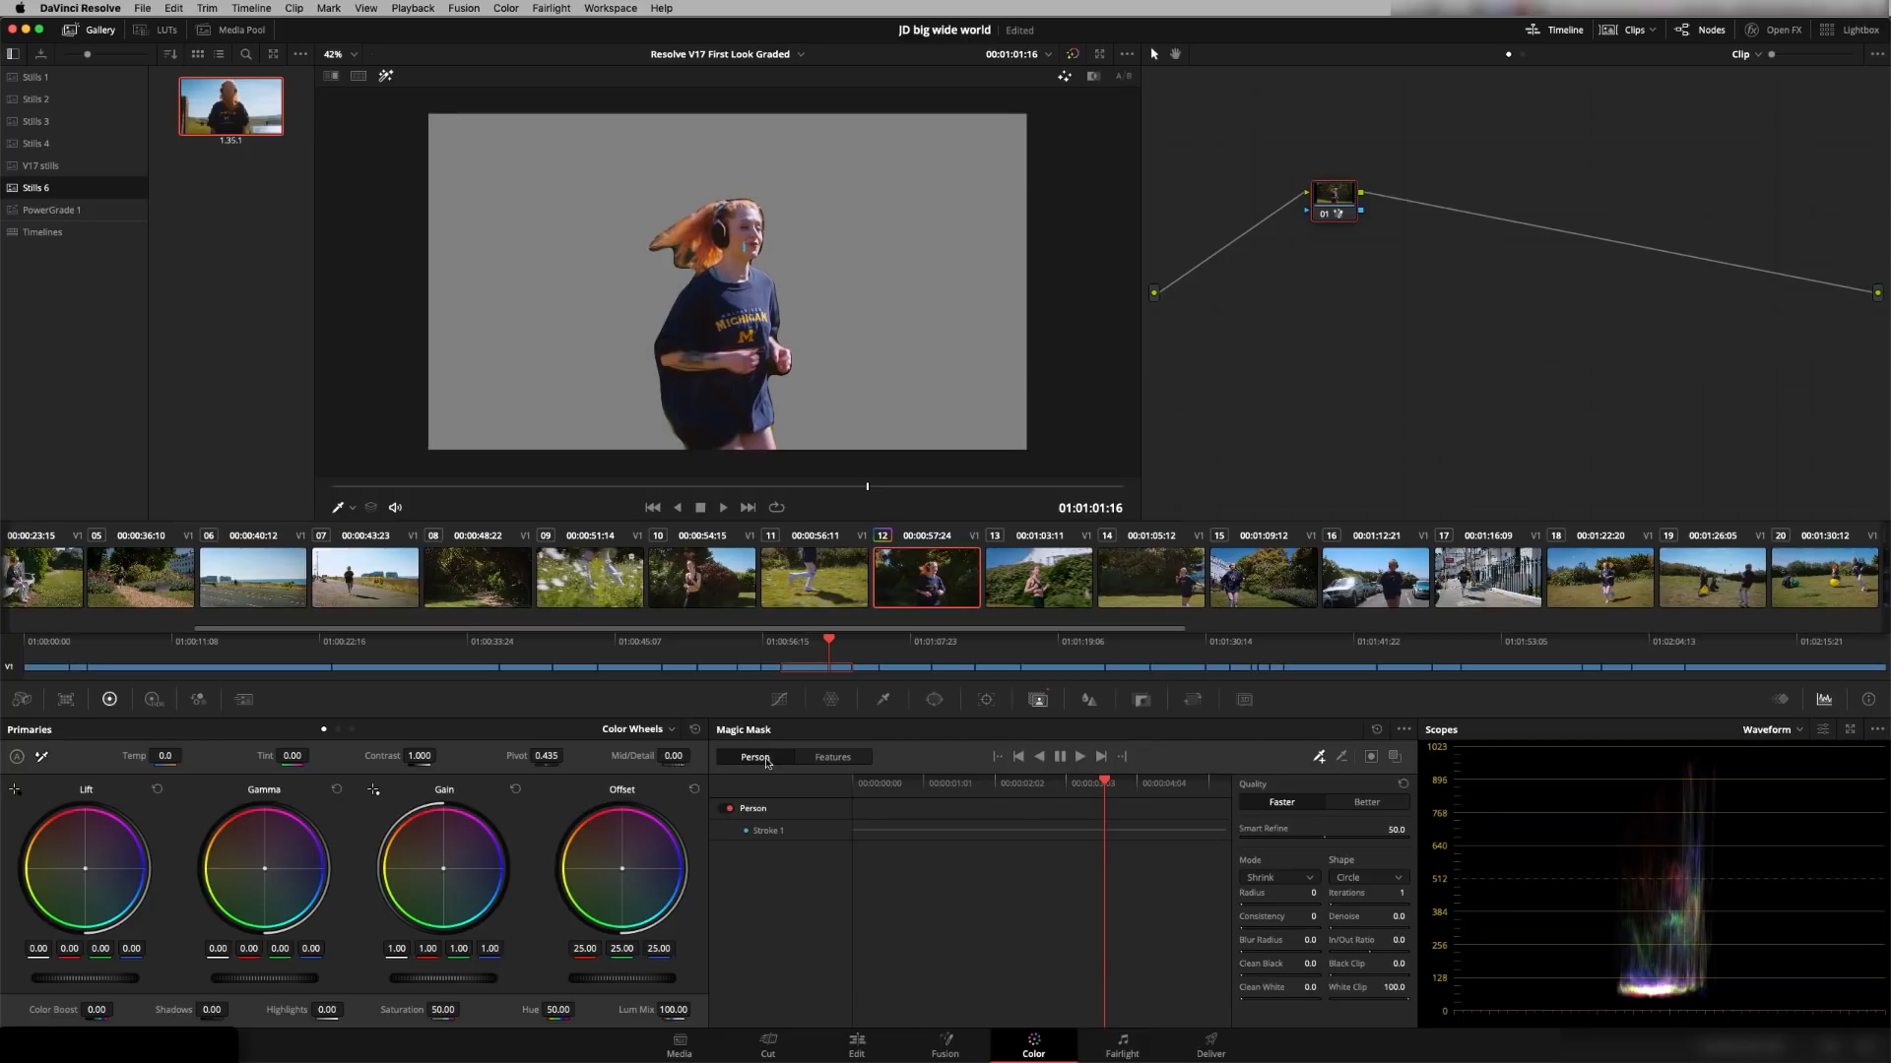
Review the body-part options of the Magic Mask's Features mode and return to Person mode.
{"action": "left_click", "coordinate": [833, 757]}
{"action": "left_click", "coordinate": [825, 788]}
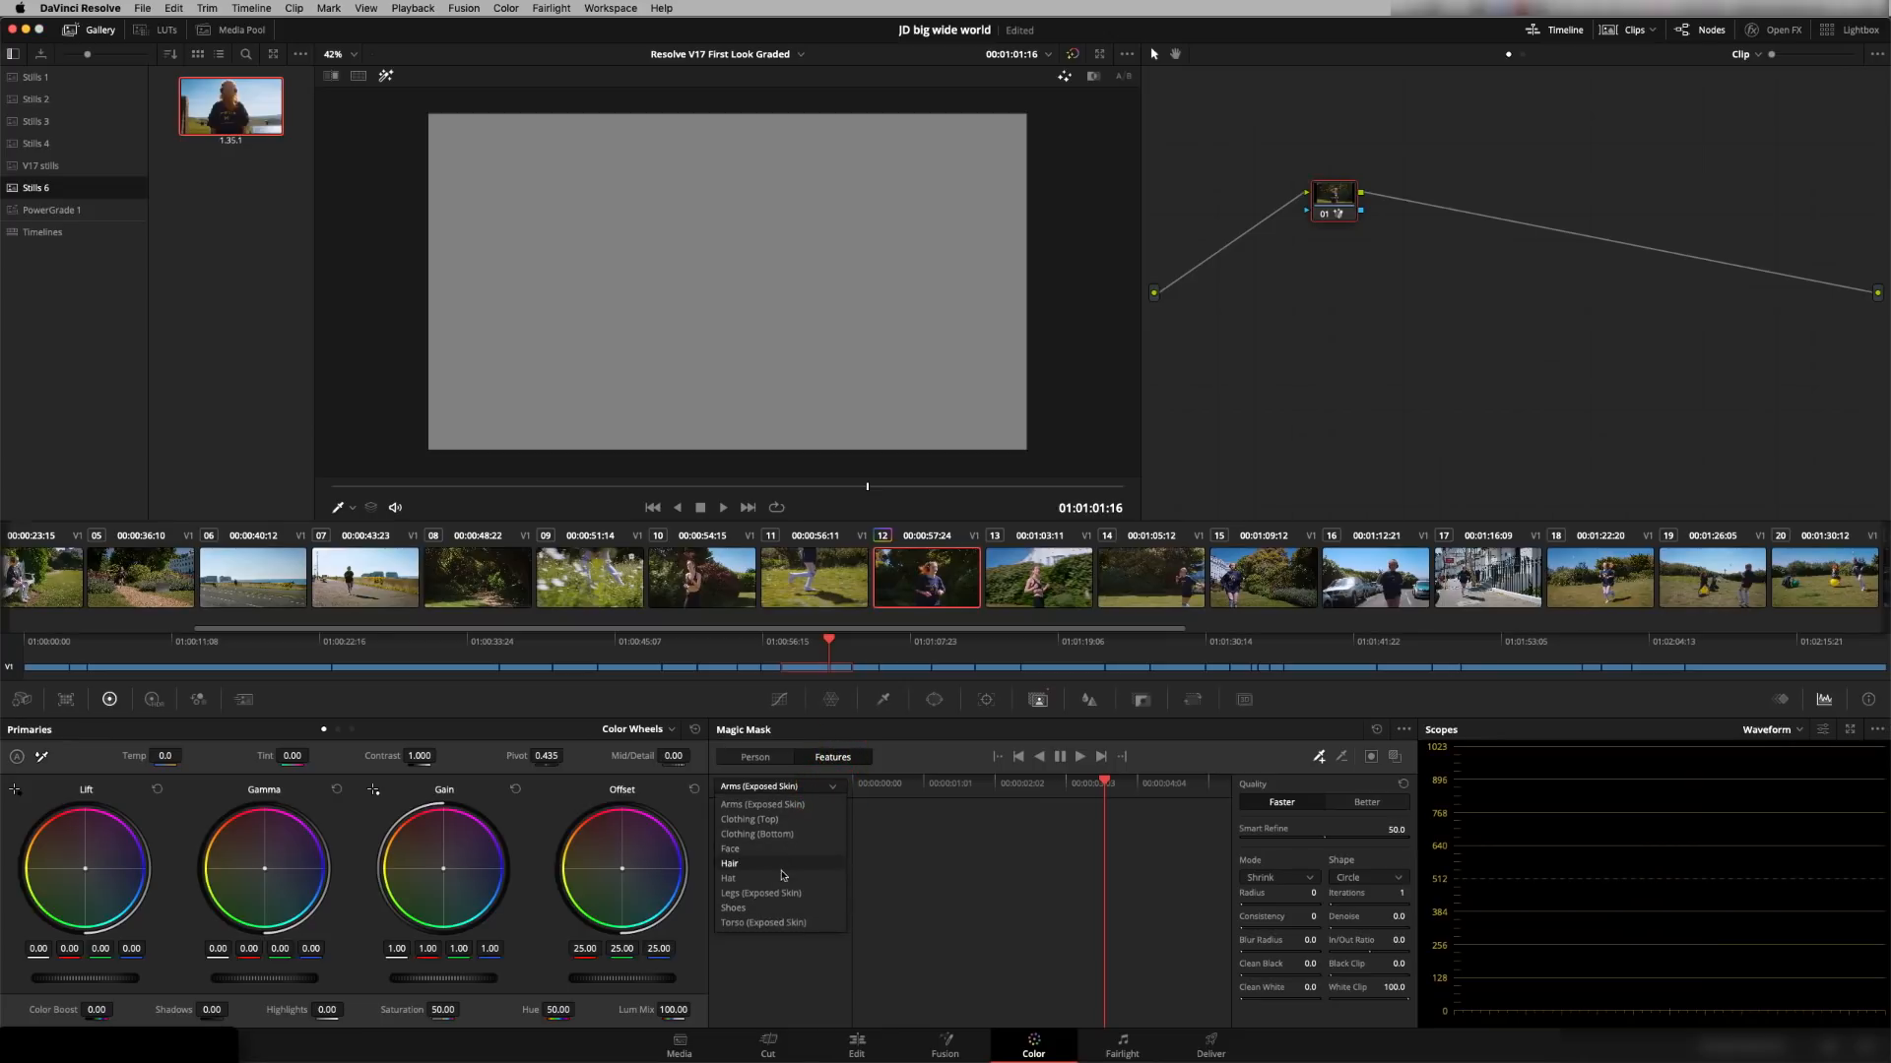
{"action": "left_click", "coordinate": [772, 759]}
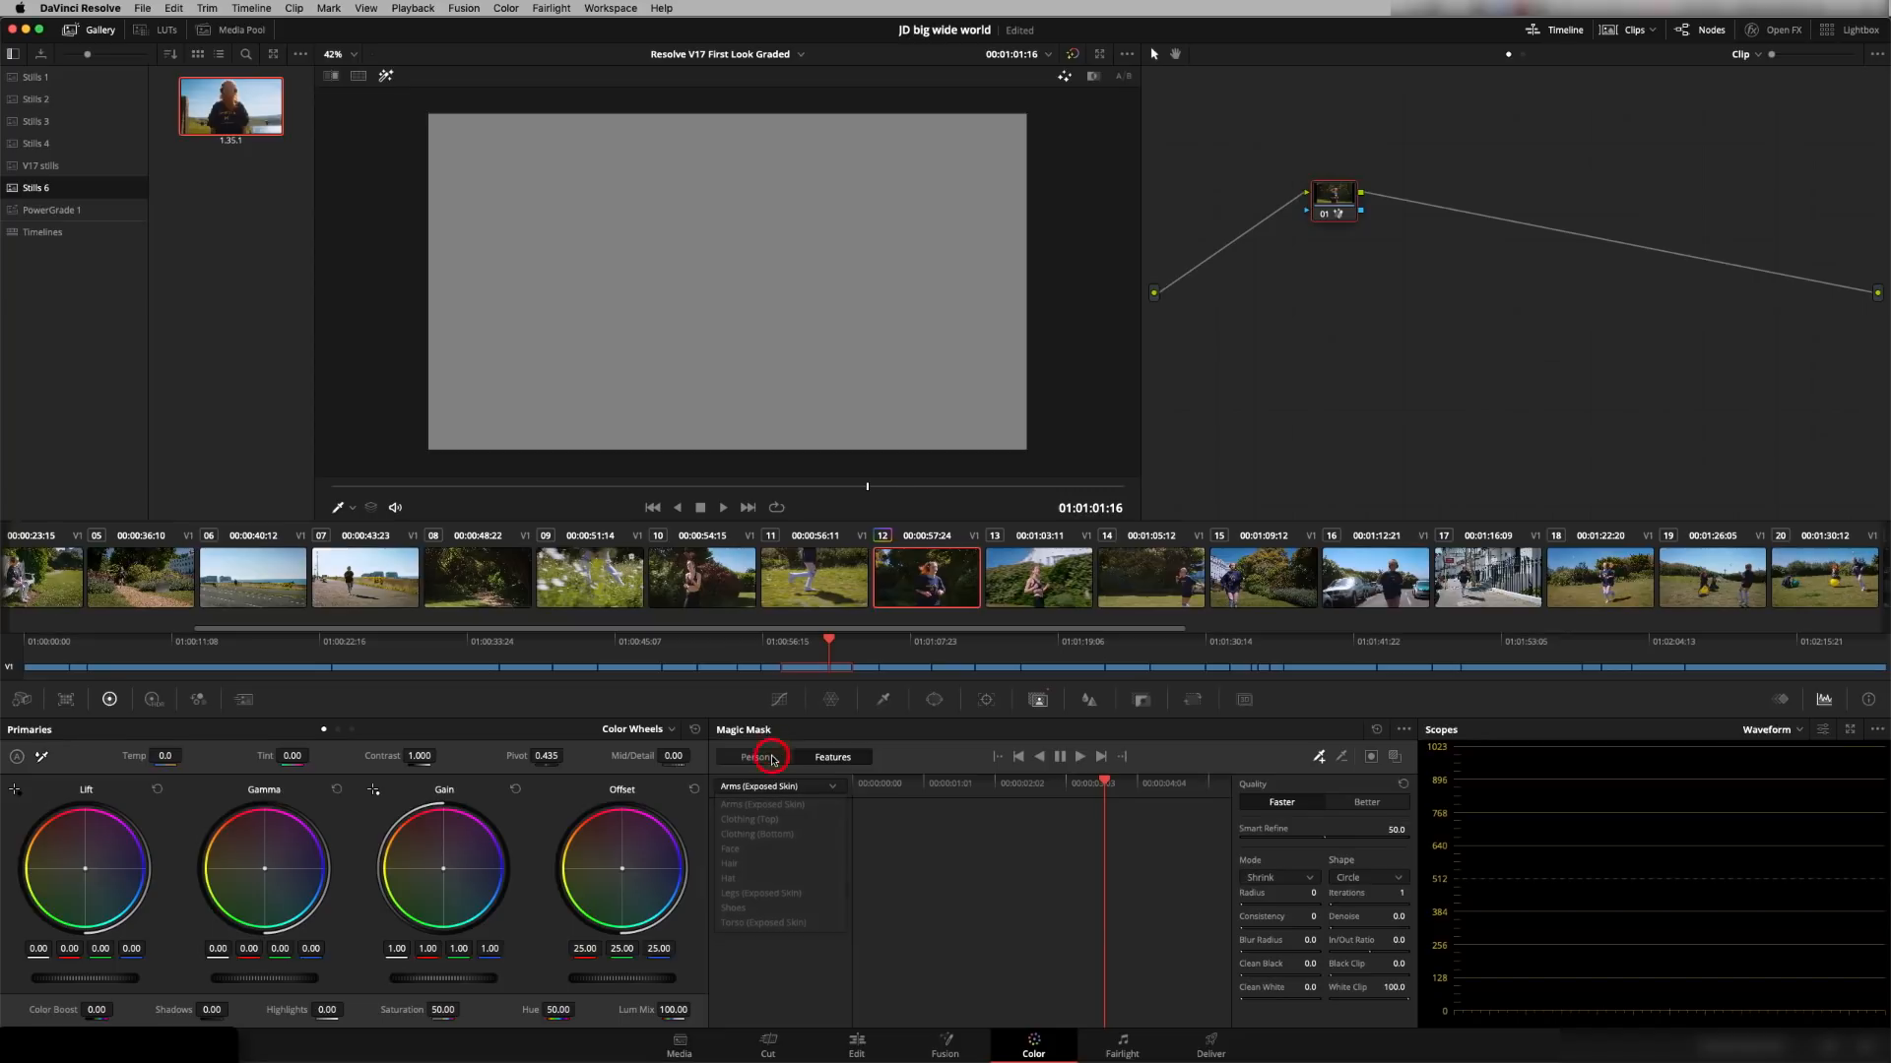
{"action": "left_click", "coordinate": [774, 759]}
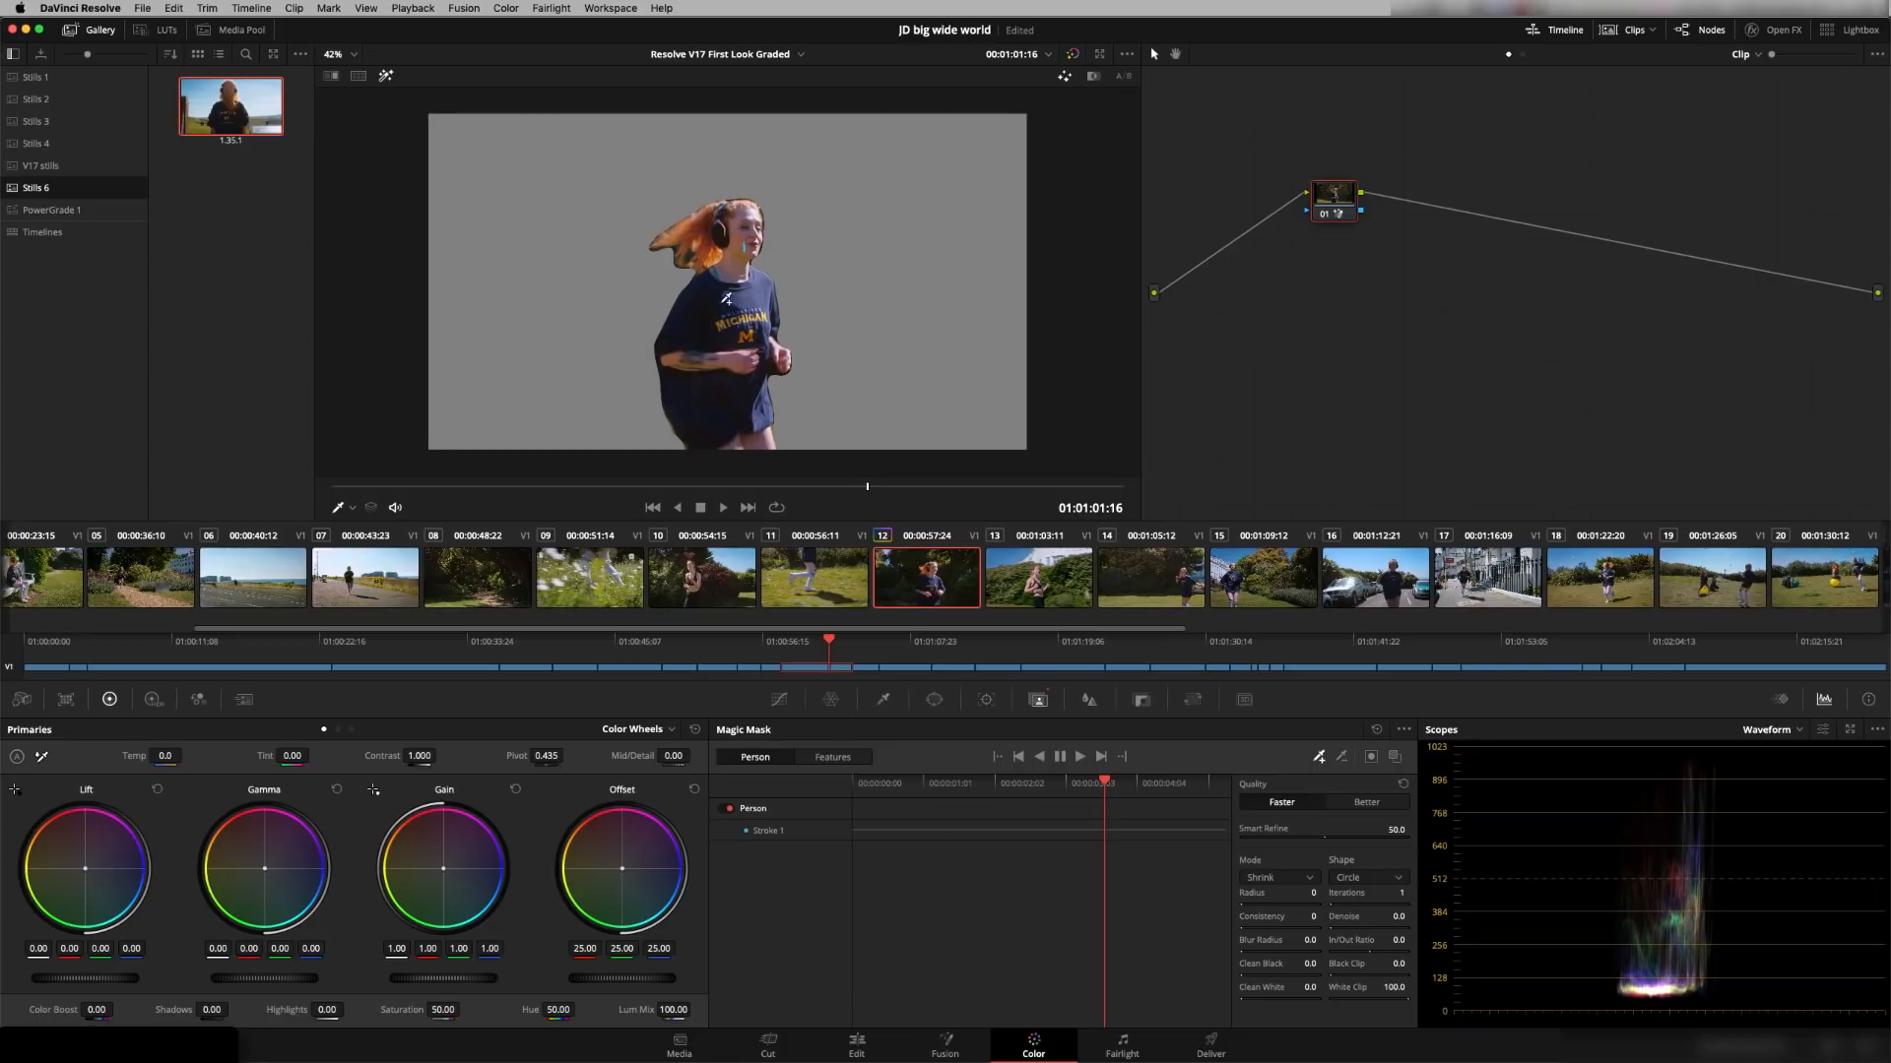
Add a second Magic Mask stroke on the runner's sweatshirt.
{"action": "left_click_drag", "start_coordinate": [736, 290], "coordinate": [734, 296]}
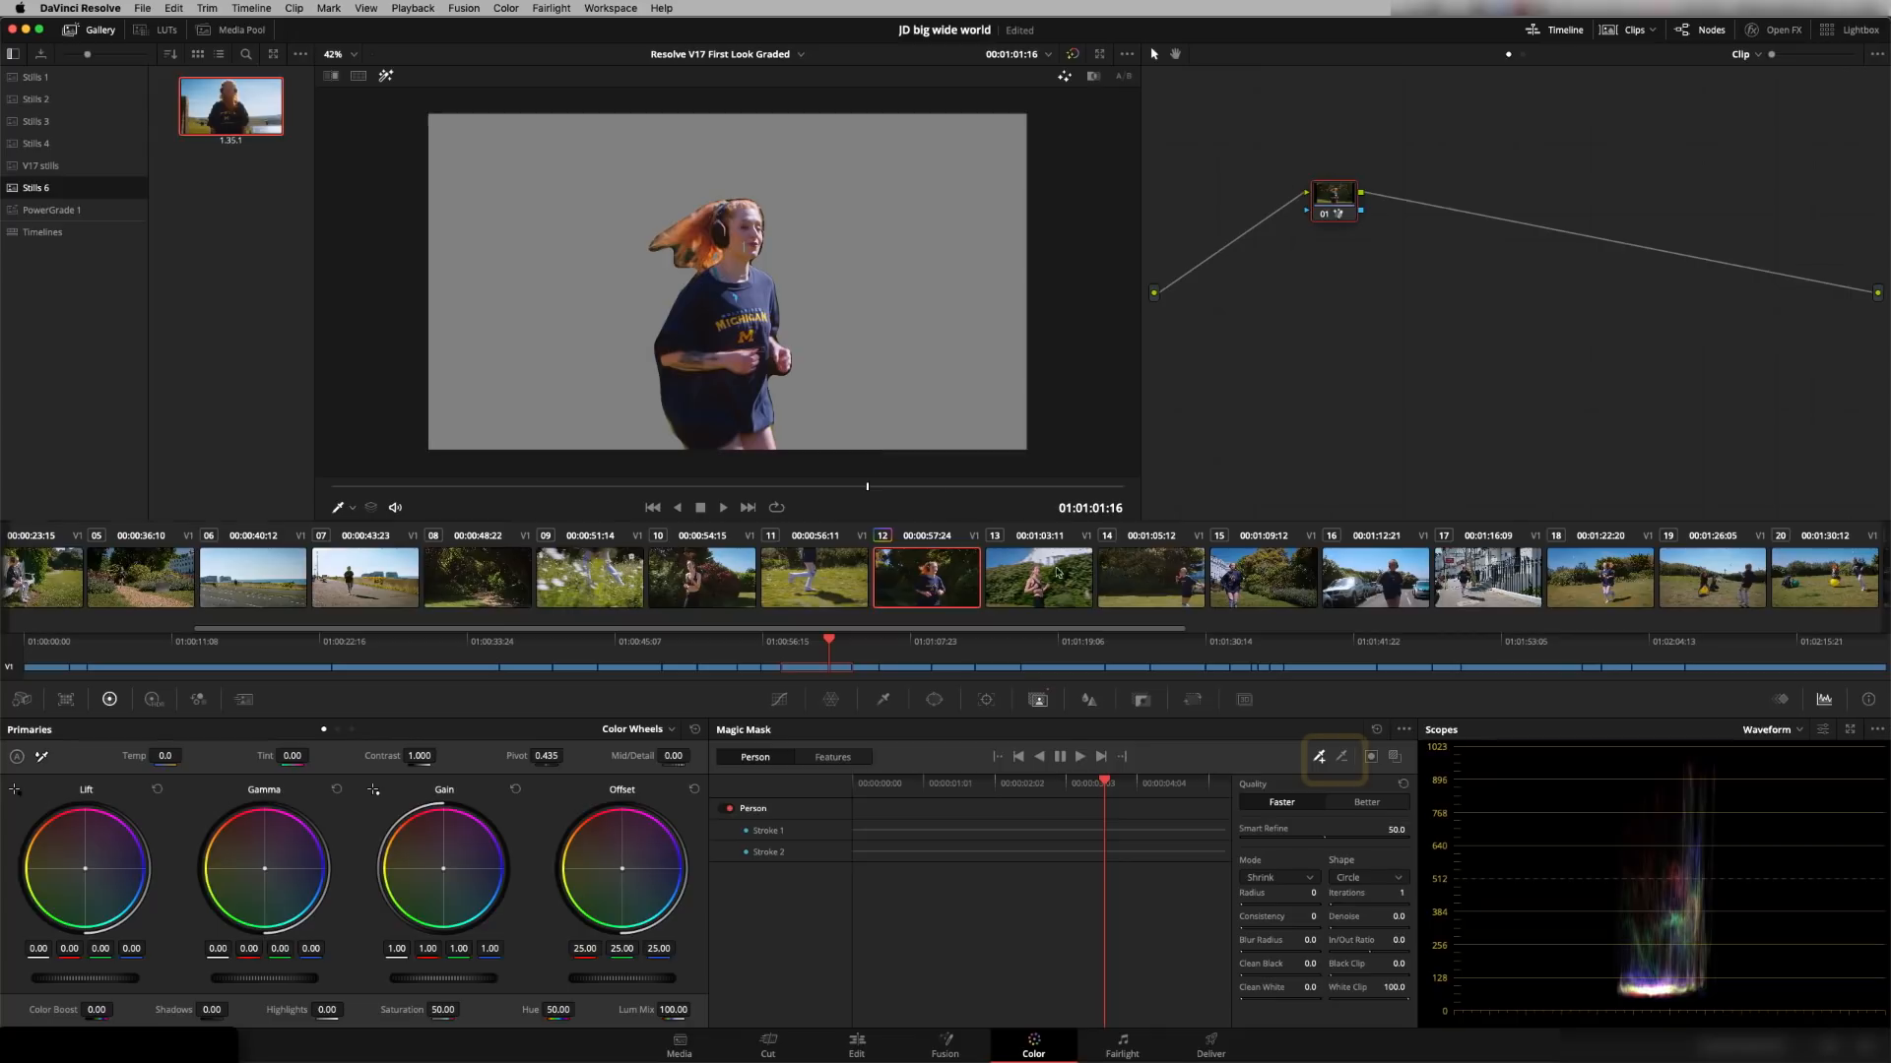
Add a subtractive Magic Mask stroke on the background by the runner's hair and track the mask forward to the clip's end.
{"action": "left_click", "coordinate": [1342, 759]}
{"action": "left_click_drag", "start_coordinate": [687, 249], "coordinate": [674, 245]}
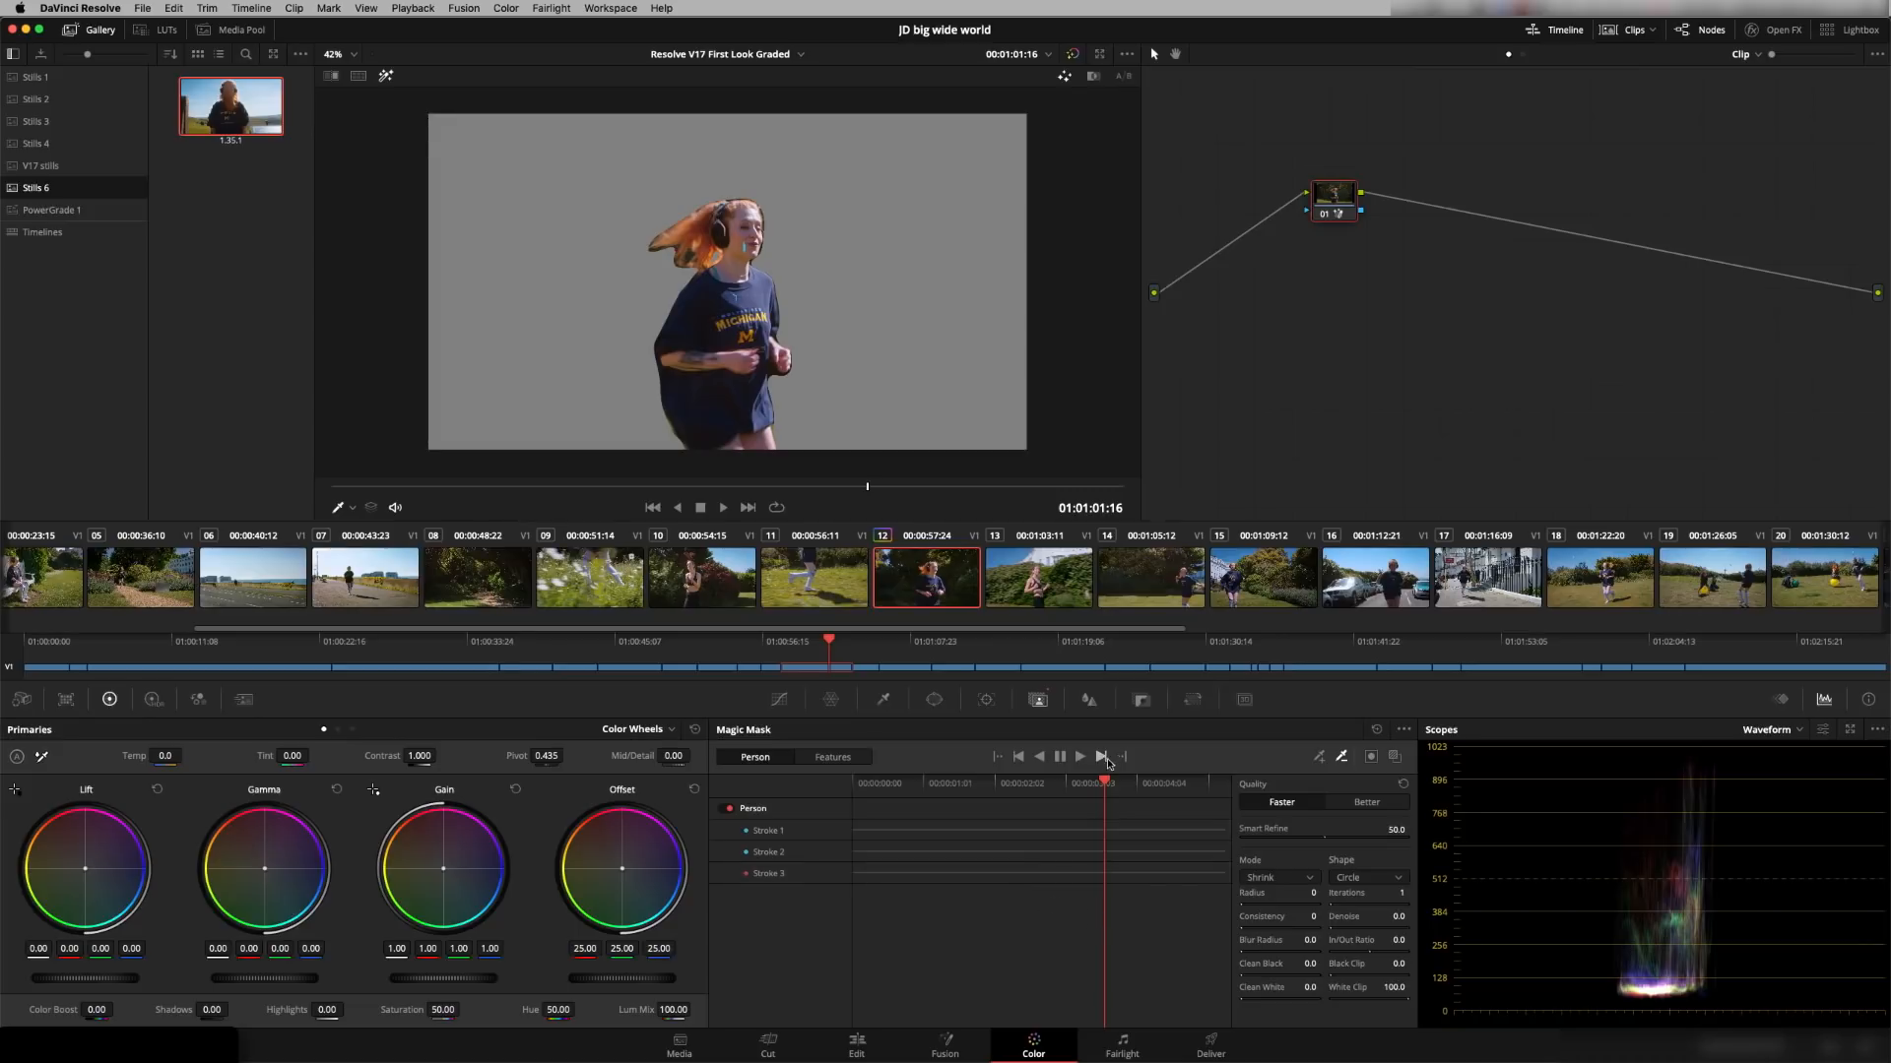
{"action": "left_click", "coordinate": [1081, 758]}
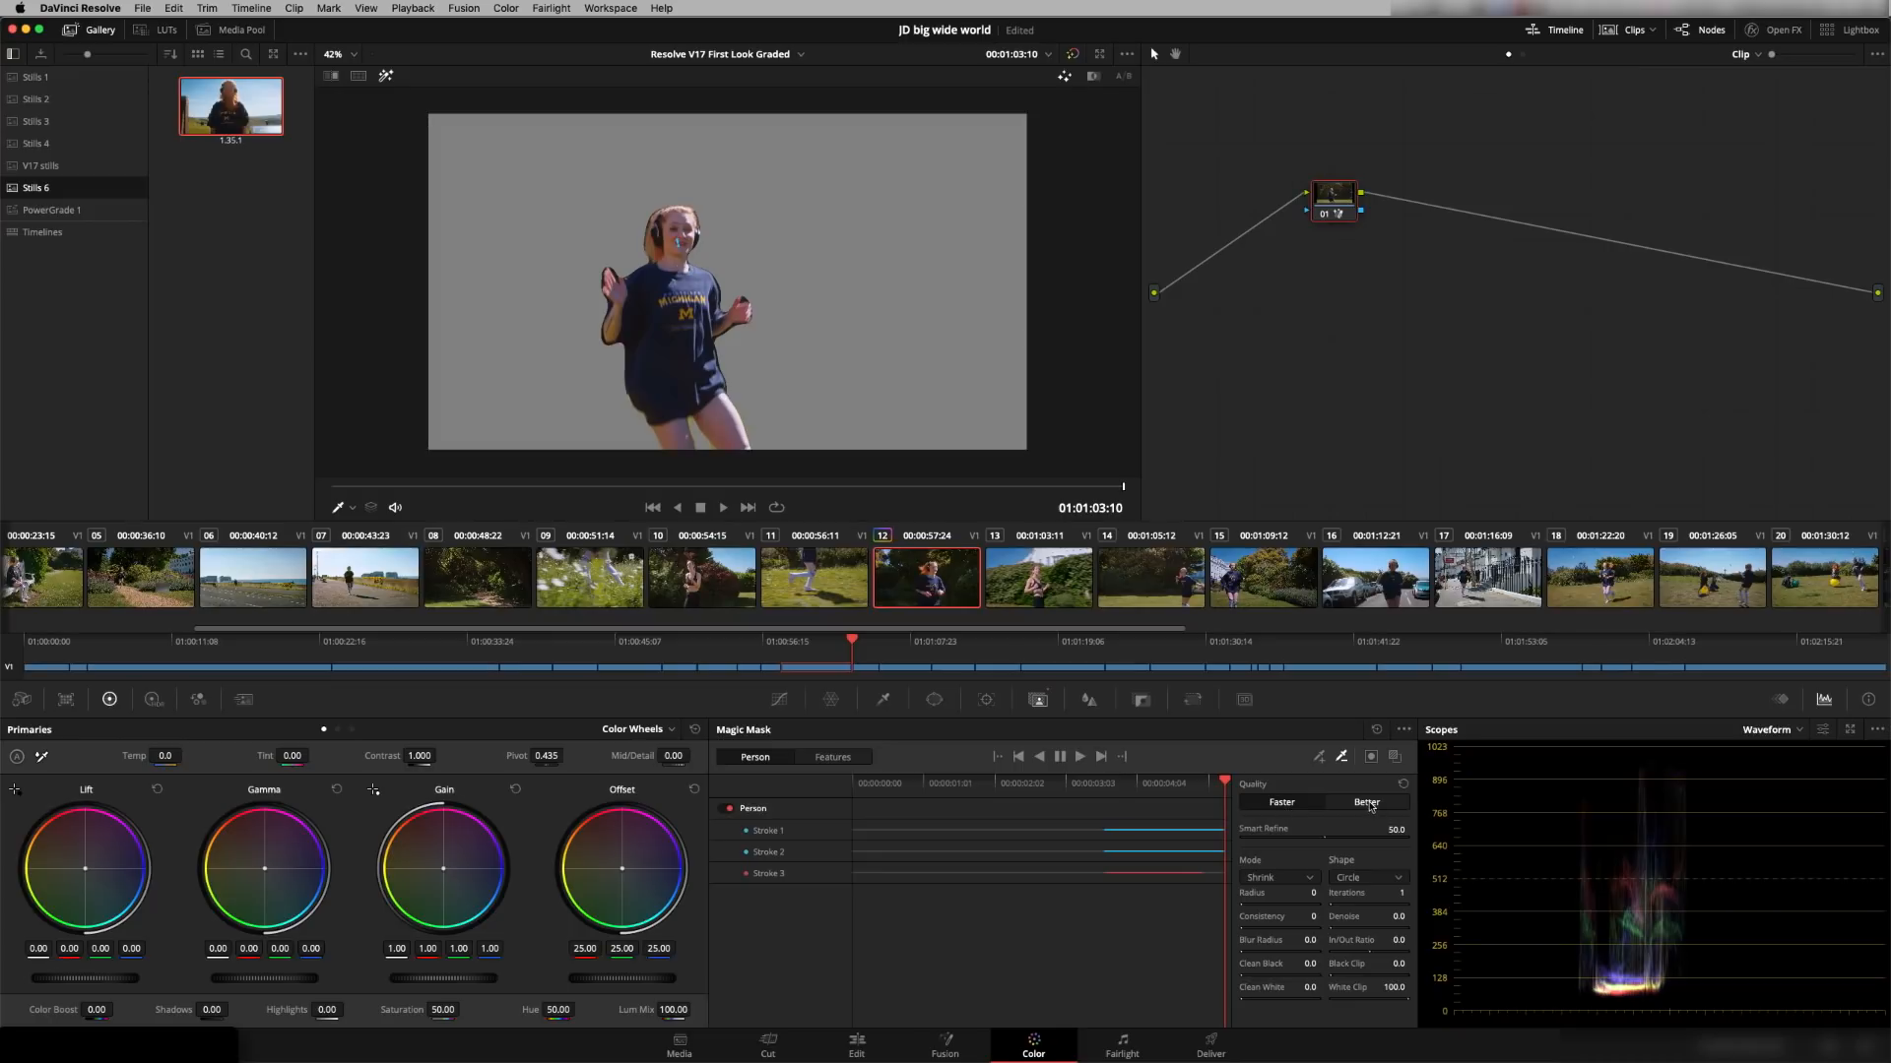
Set the Magic Mask quality to Better, save the project and turn off the viewer highlight.
{"action": "left_click", "coordinate": [1367, 804]}
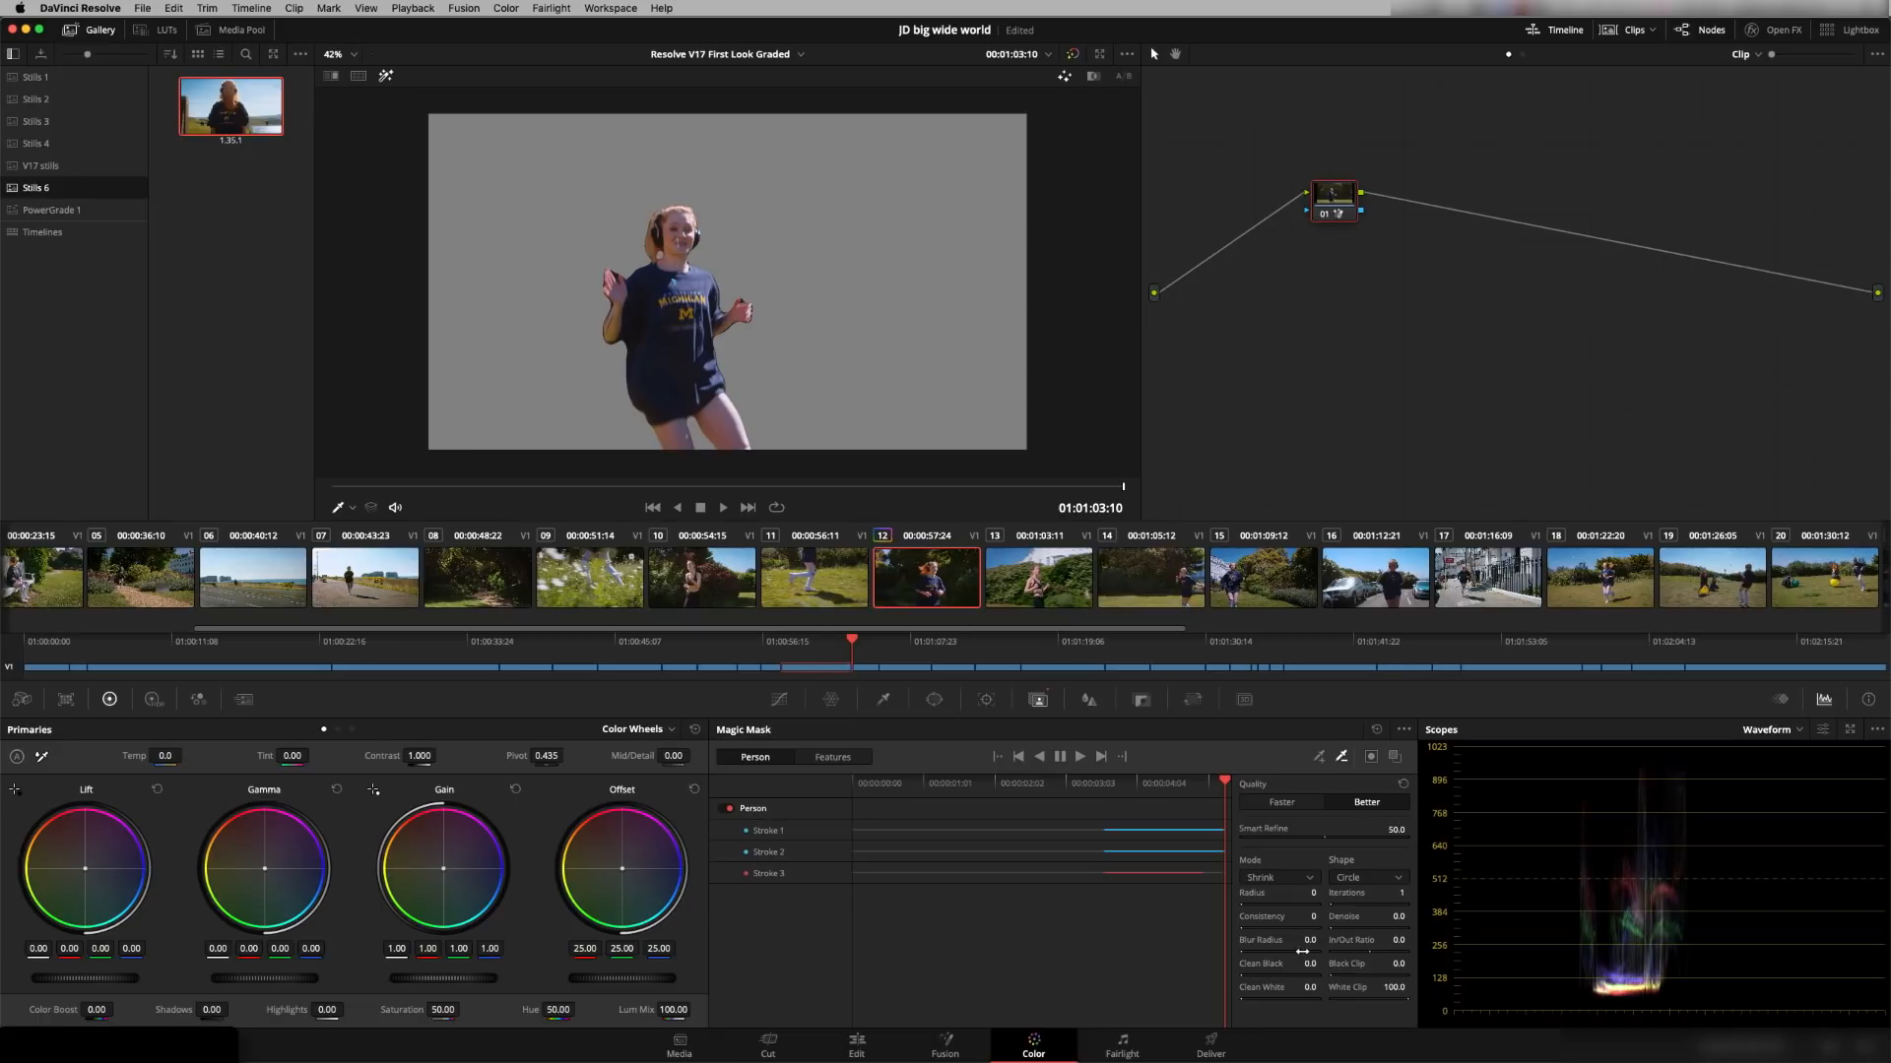
{"action": "key", "text": "super+s"}
{"action": "left_click", "coordinate": [385, 76]}
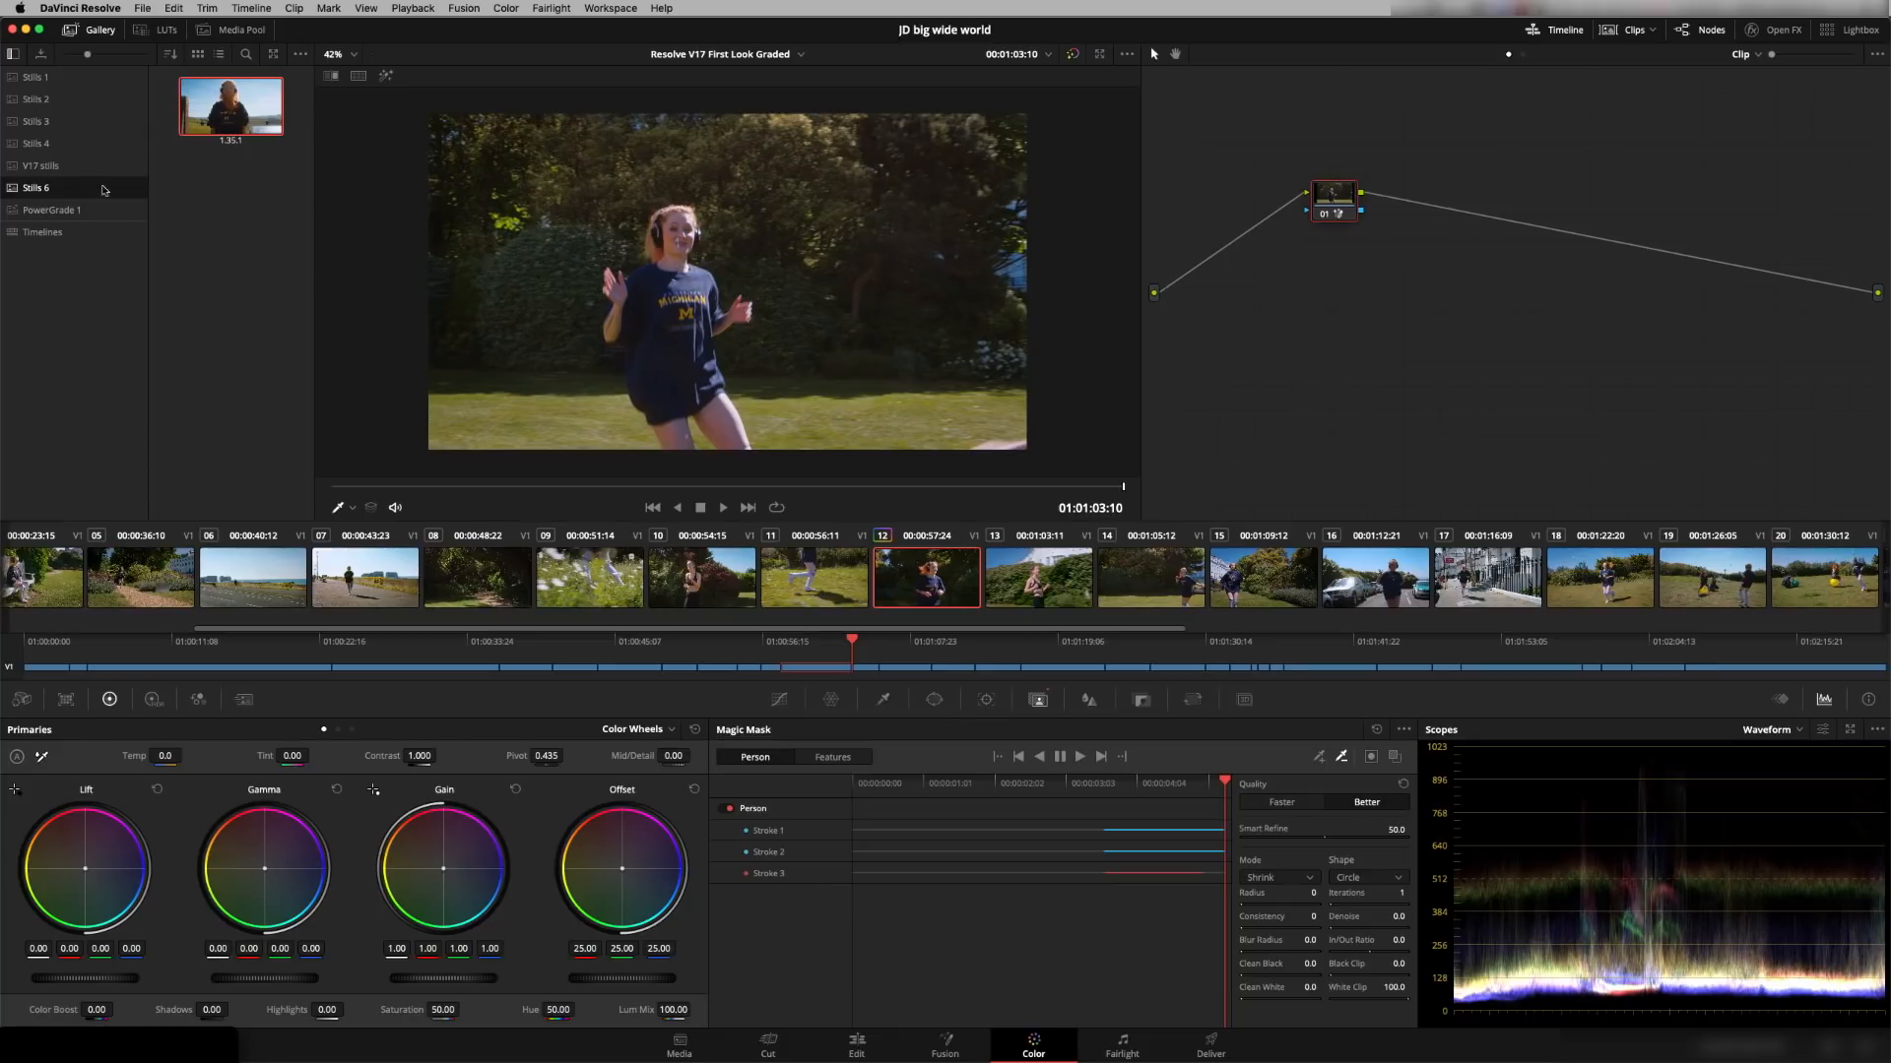
Open the V17 stills album and move to 01:01:41:03 in clip 25.
{"action": "left_click", "coordinate": [49, 168]}
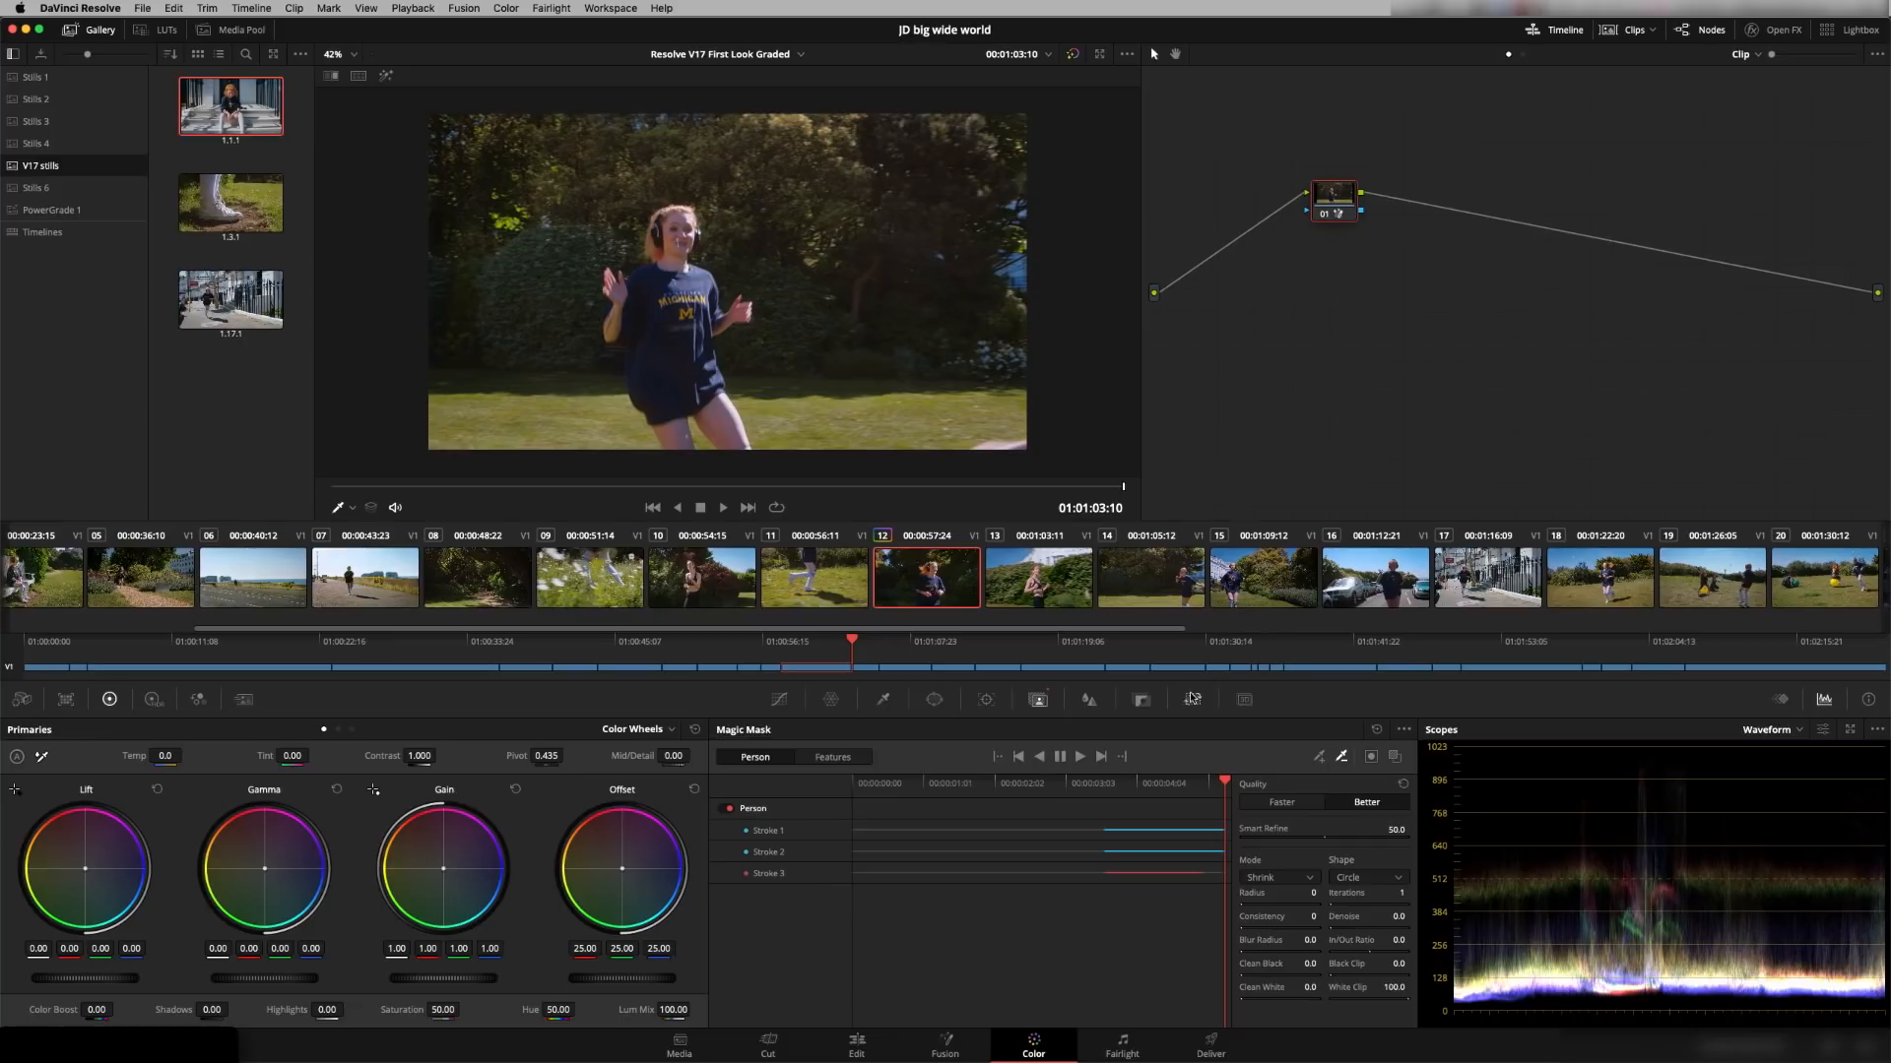
{"action": "left_click_drag", "start_coordinate": [1134, 630], "coordinate": [1653, 630]}
{"action": "left_click", "coordinate": [1406, 586]}
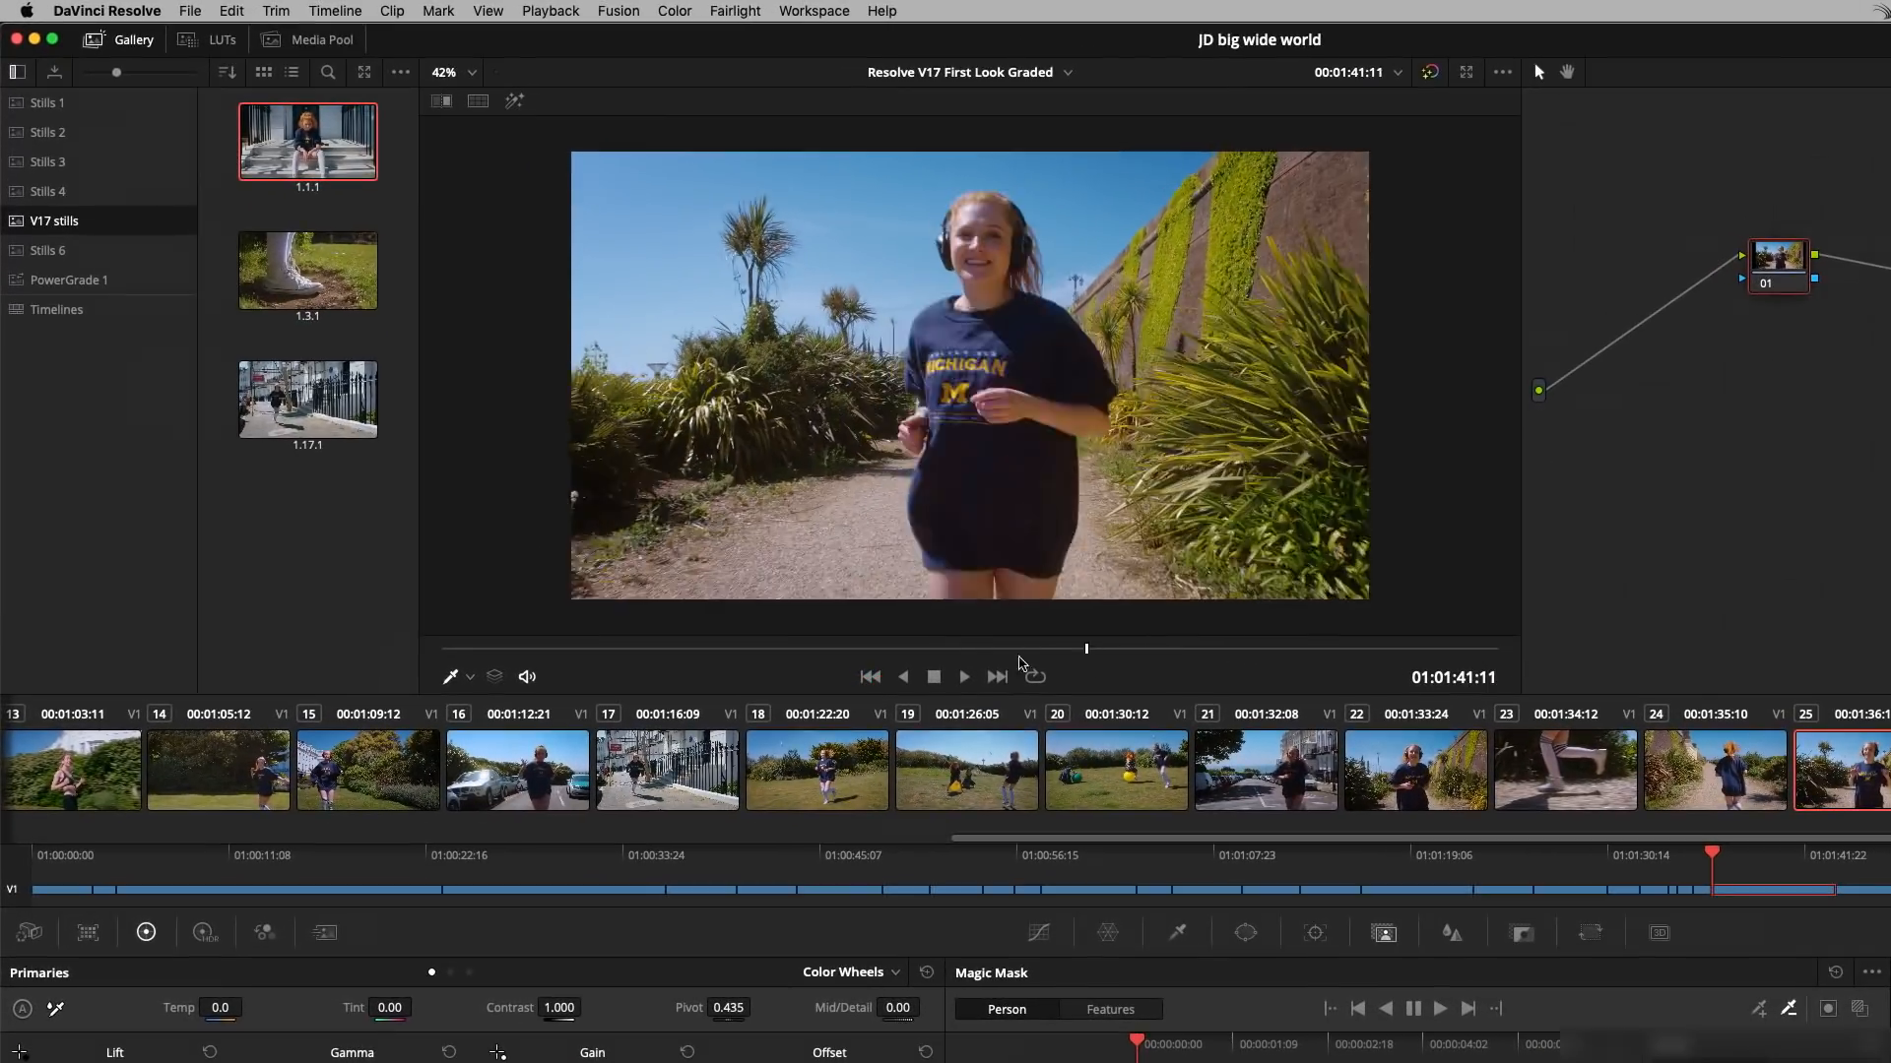
{"action": "left_click_drag", "start_coordinate": [1020, 657], "coordinate": [1140, 651]}
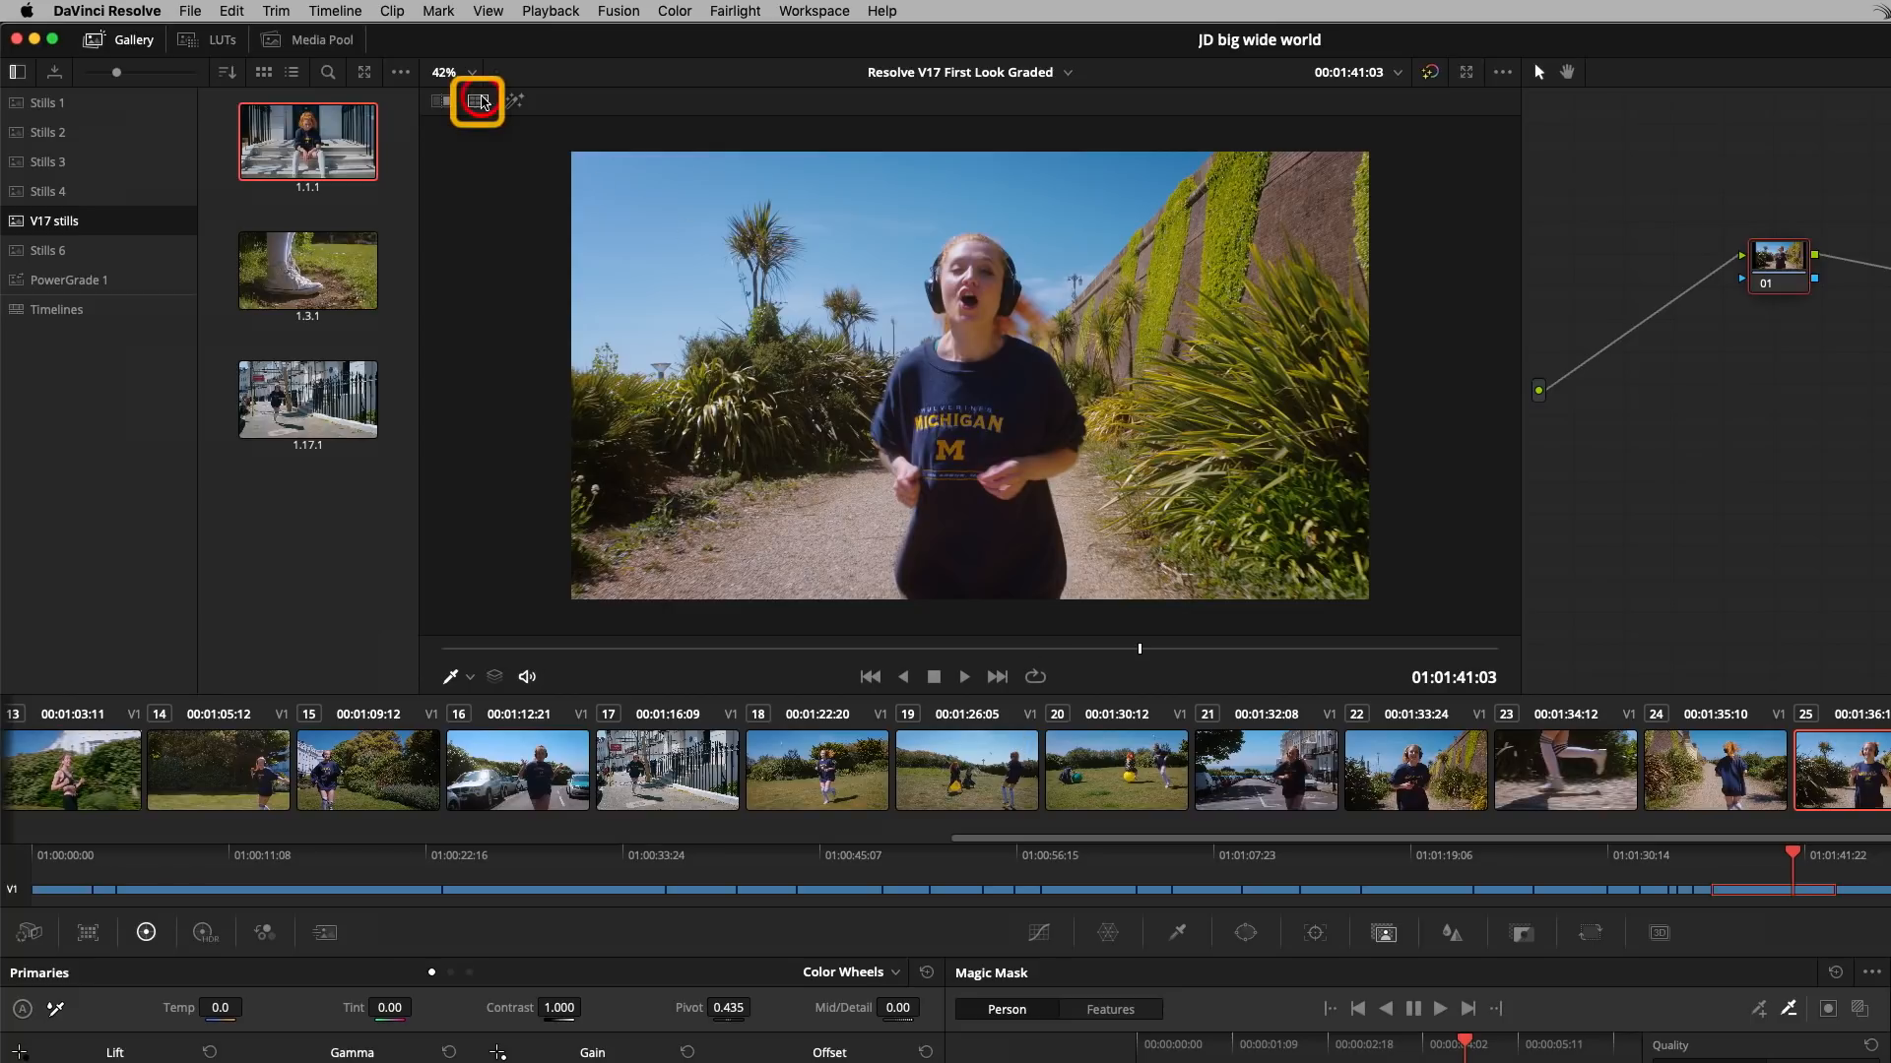
Select all three stills in the V17 stills album and compare them with the current clip in a Selected Still Images split screen.
{"action": "left_click", "coordinate": [479, 102]}
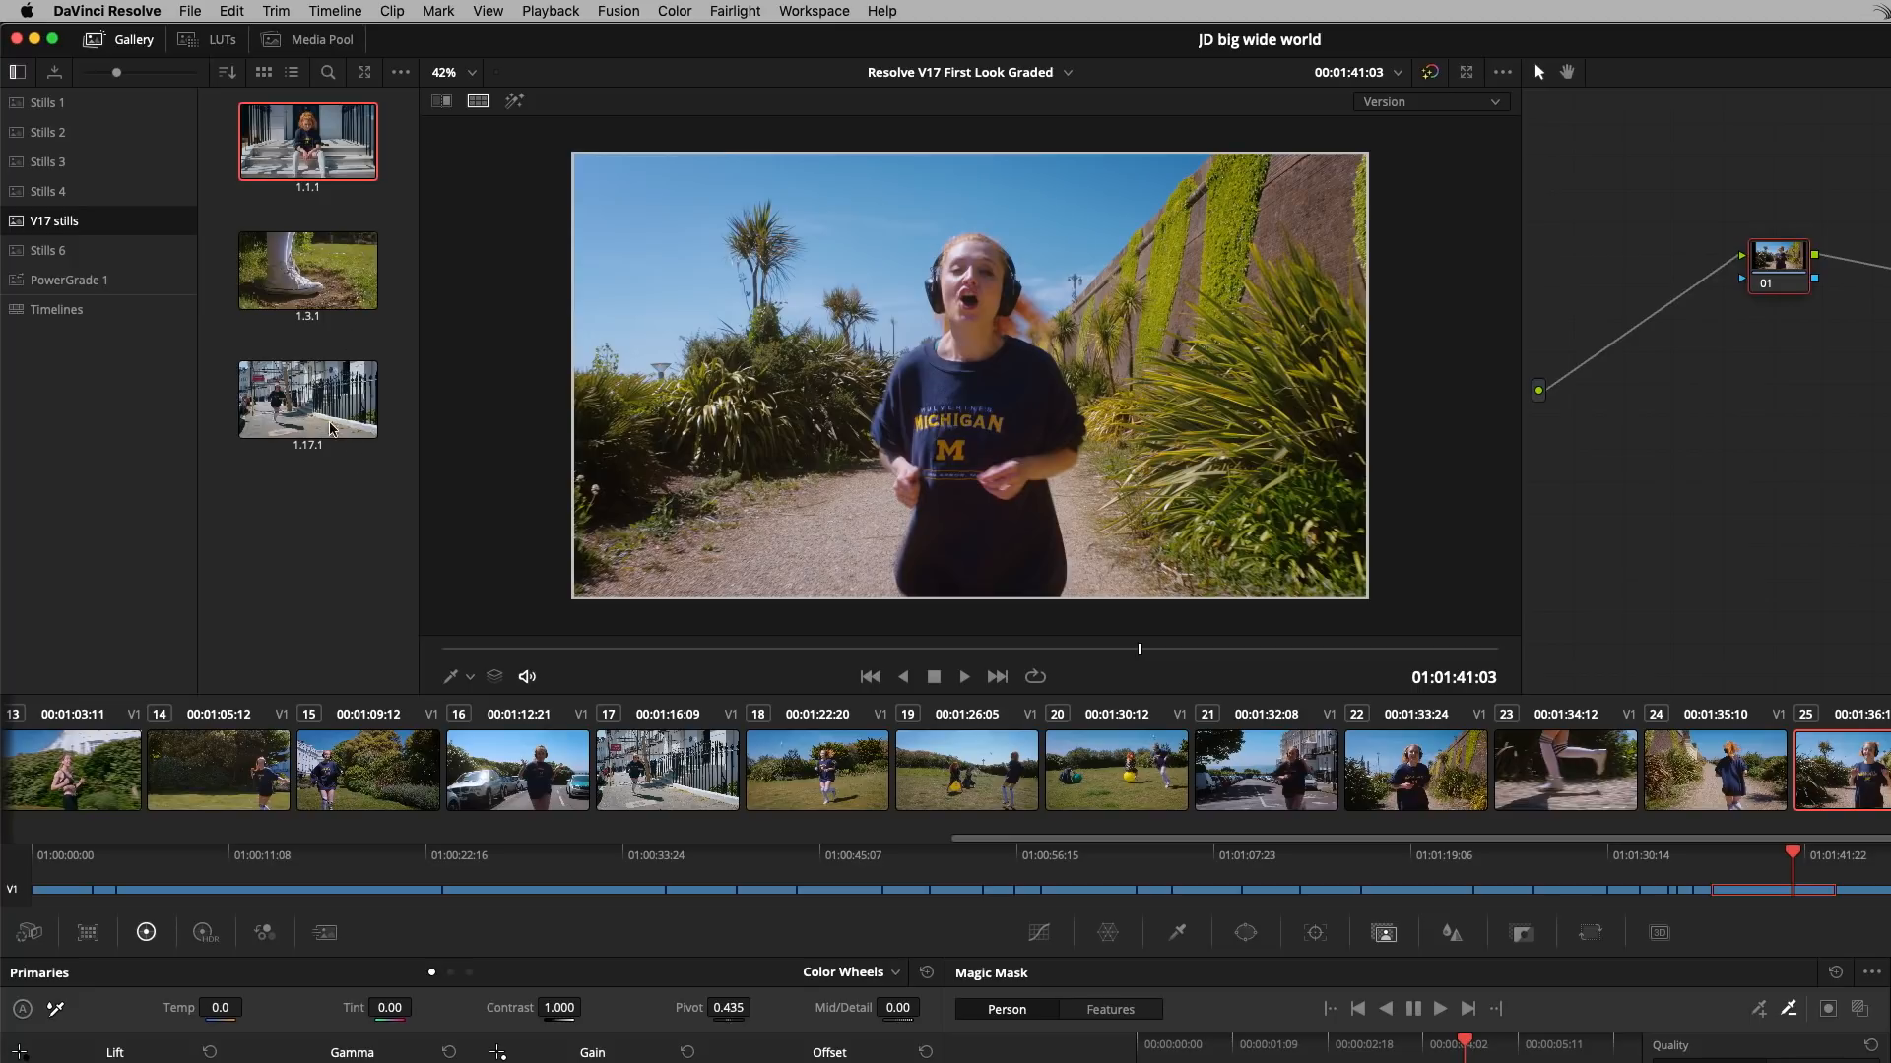
{"action": "left_click", "coordinate": [303, 418]}
{"action": "left_click", "coordinate": [297, 163], "text": "shift"}
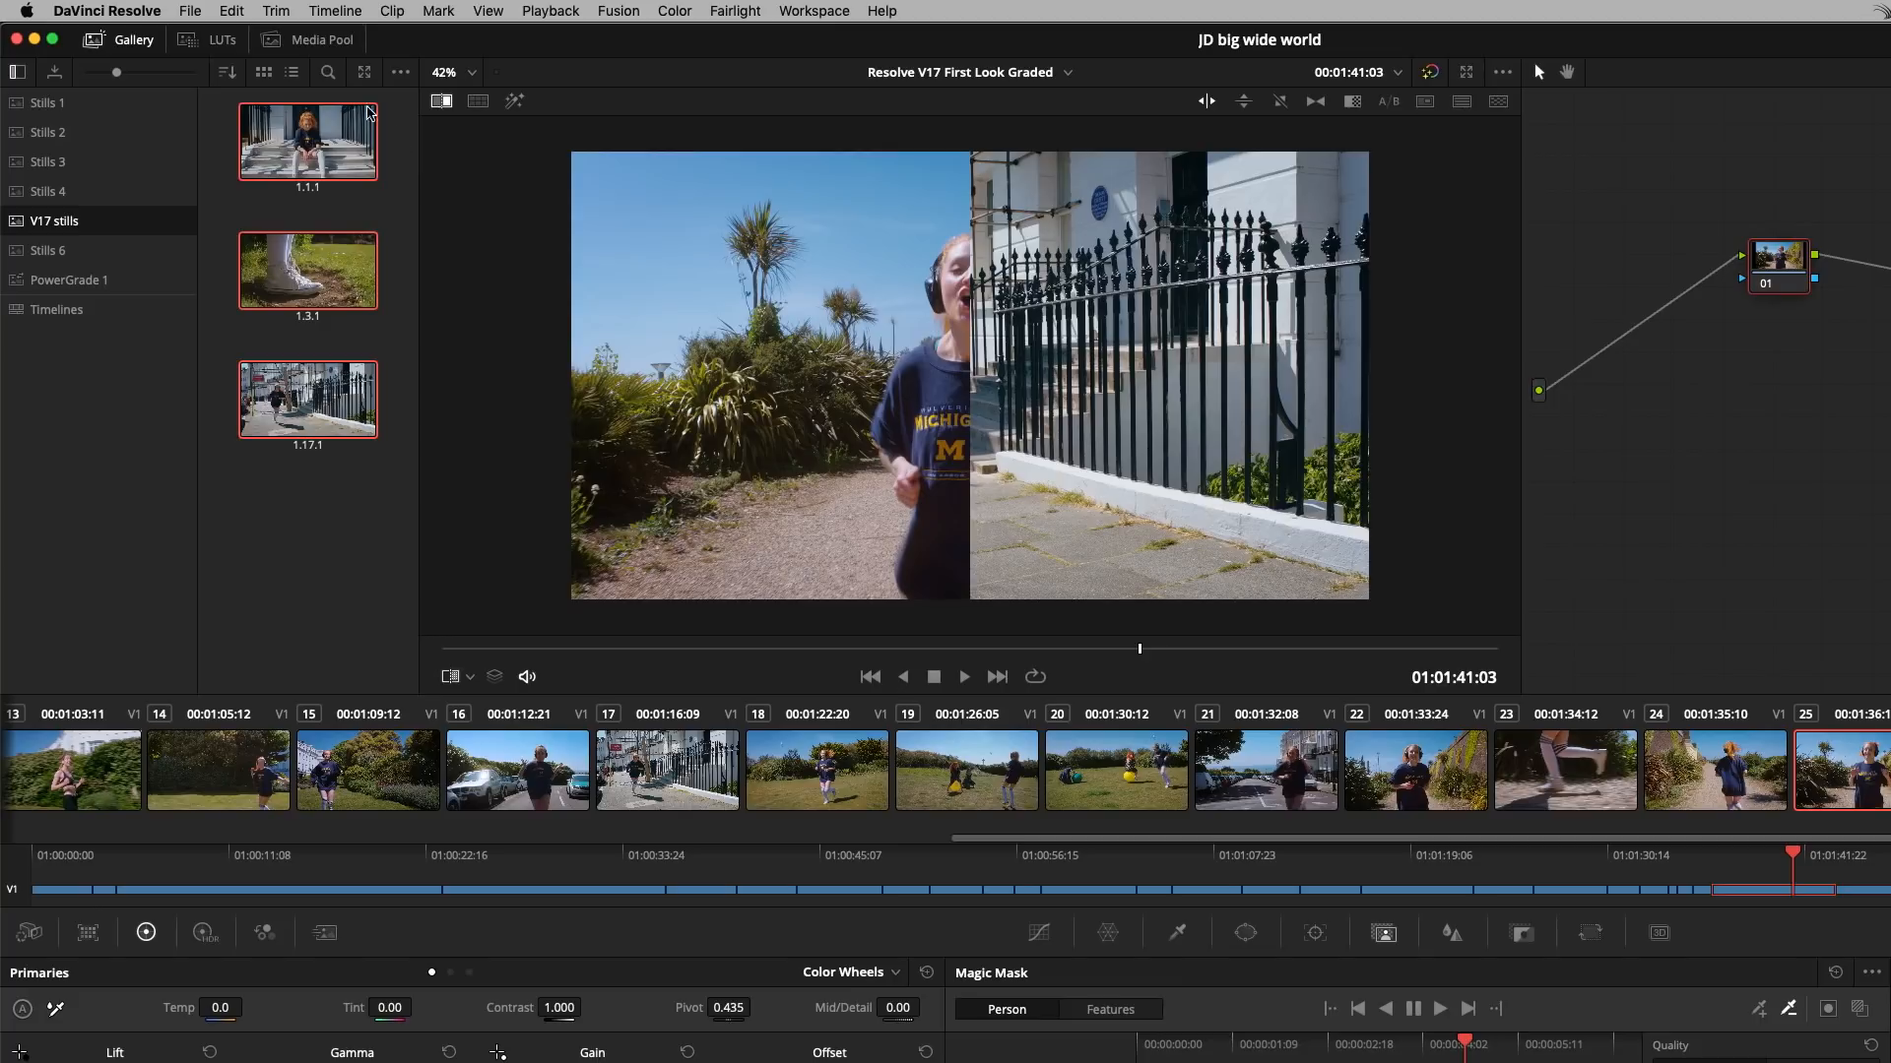
{"action": "left_click", "coordinate": [476, 102]}
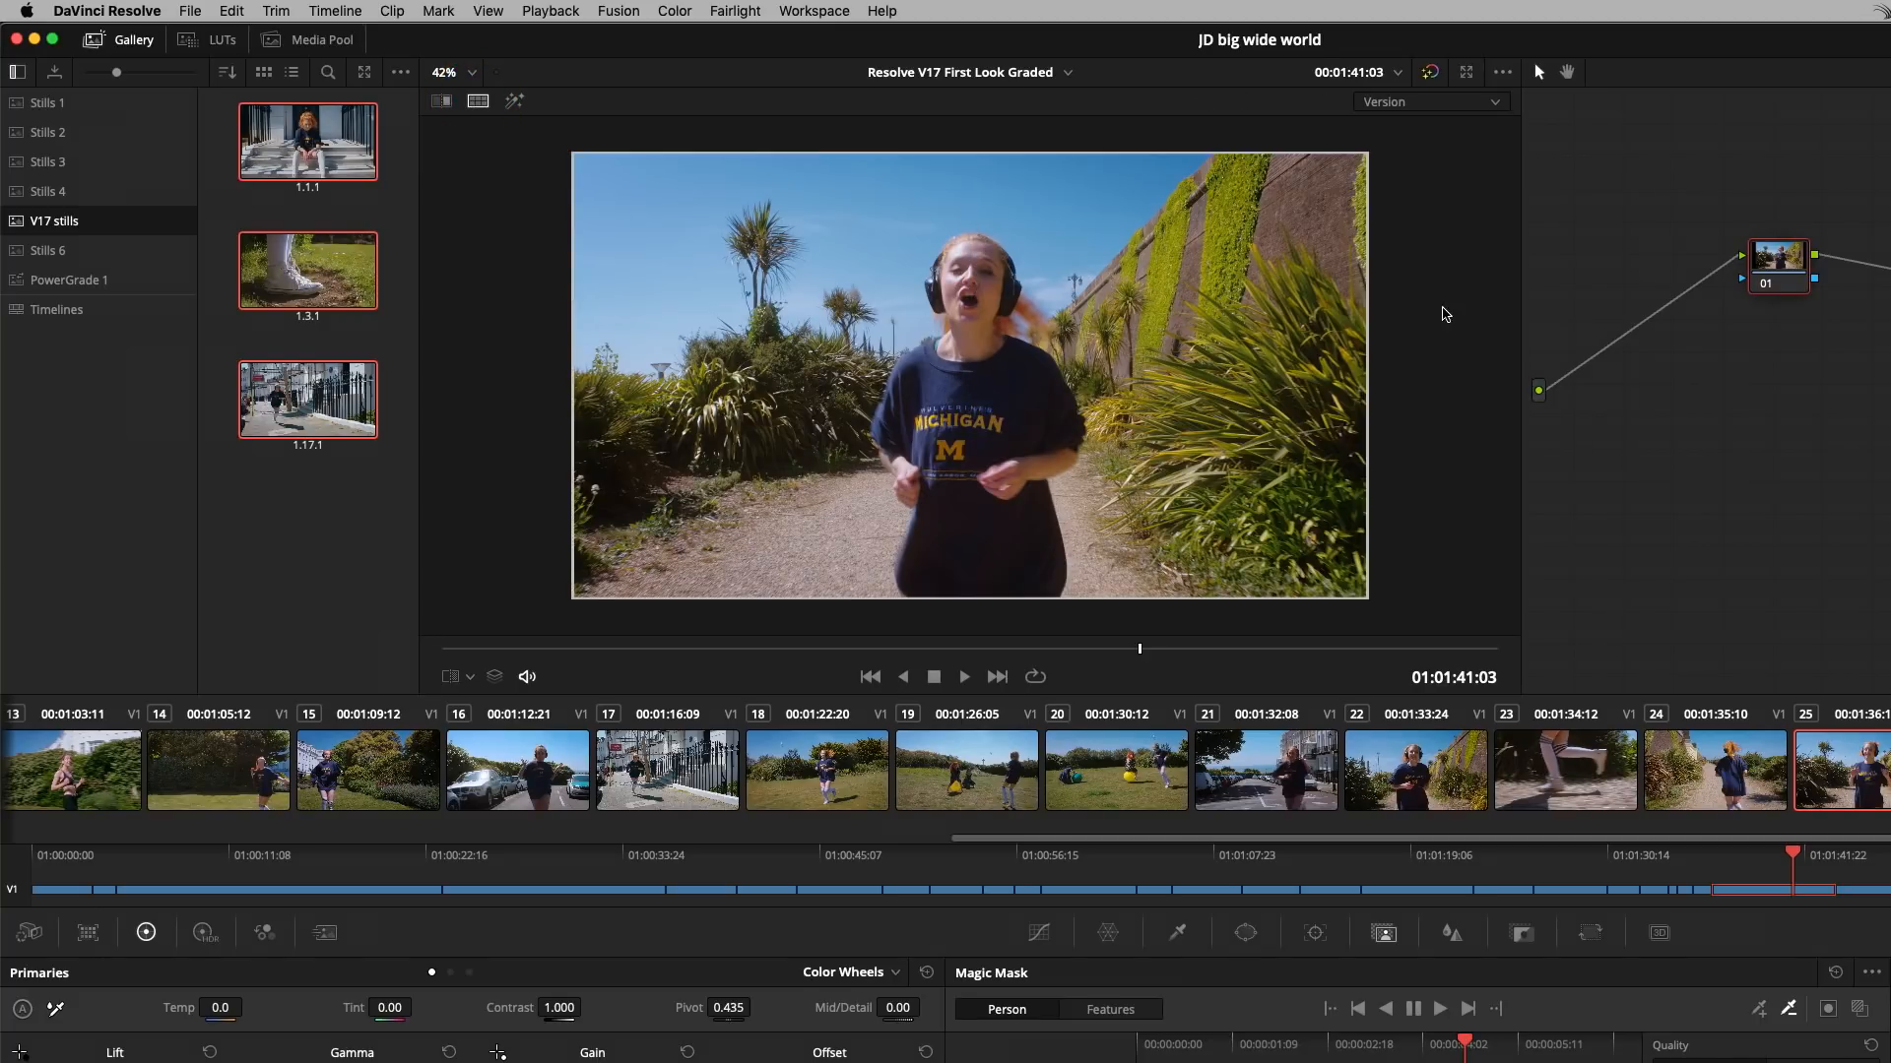
{"action": "left_click", "coordinate": [1497, 103]}
{"action": "left_click", "coordinate": [1457, 301]}
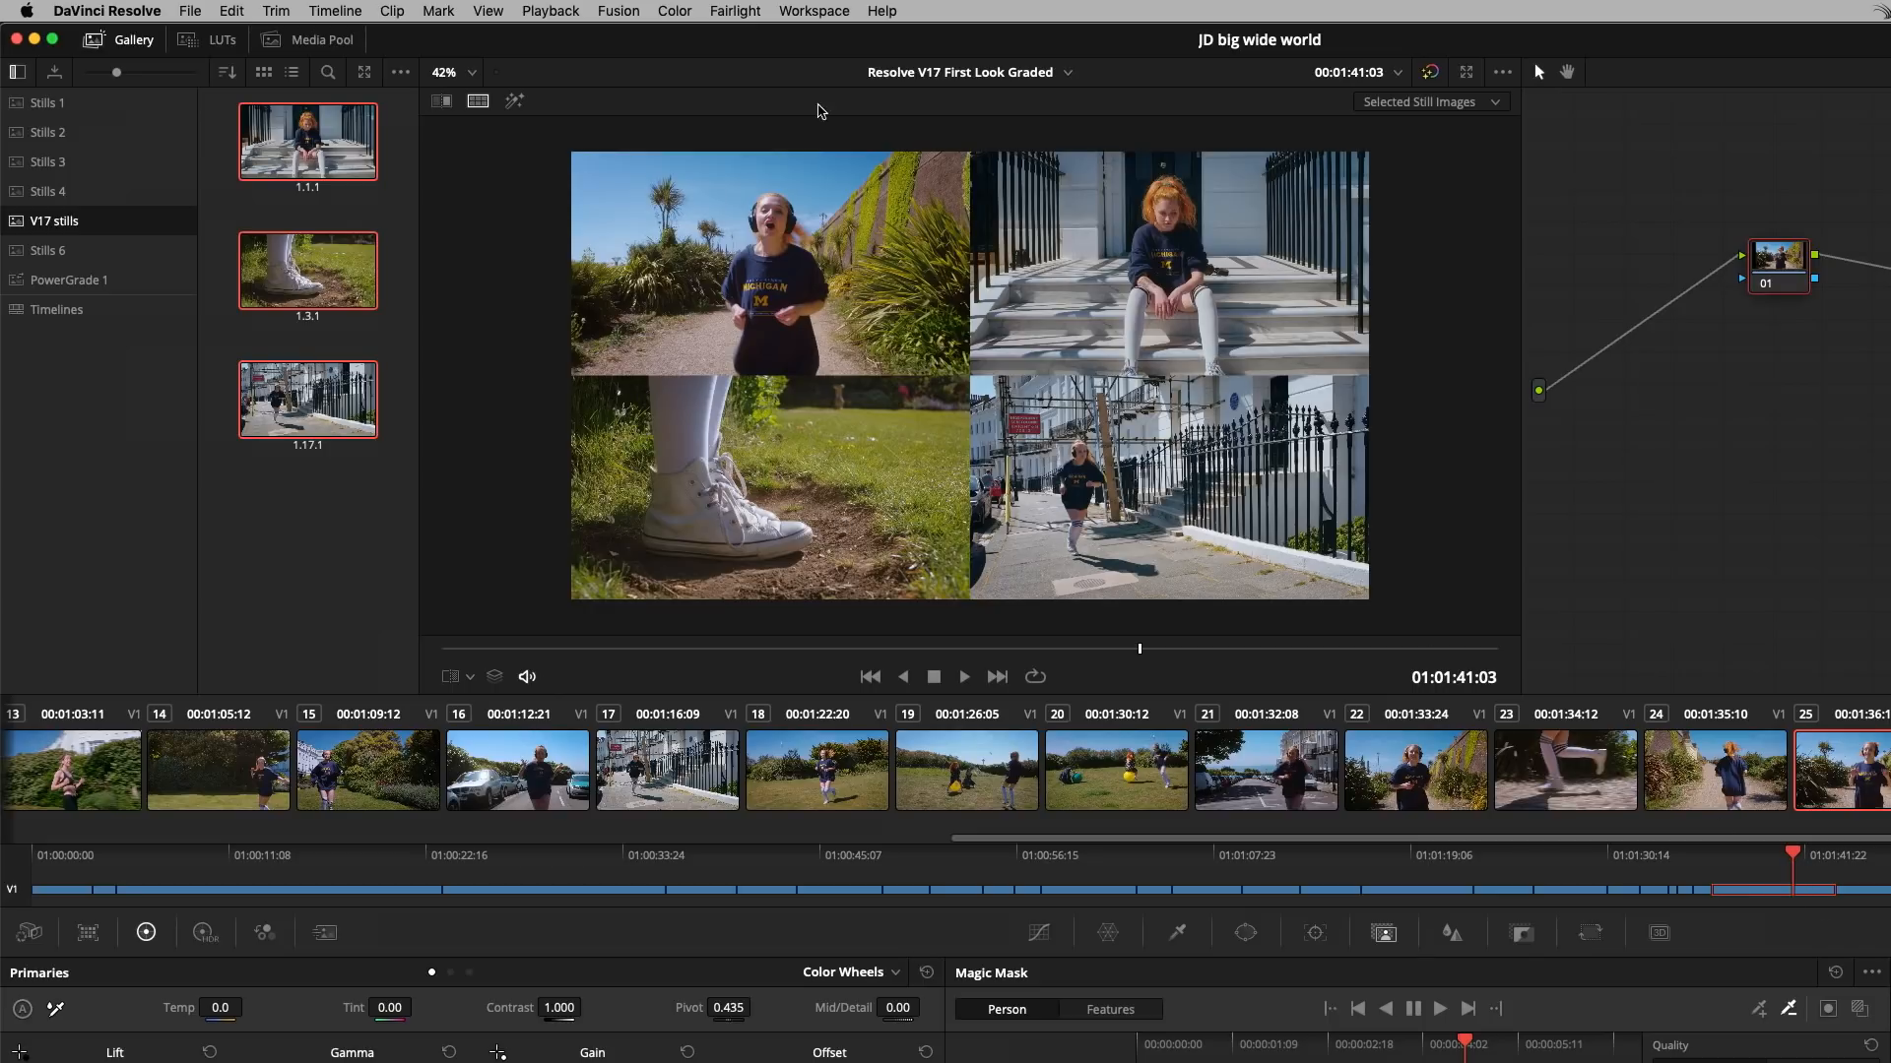
Activate Playhead B at the start of clip 01 and set the split screen to show Playheads.
{"action": "left_click", "coordinate": [678, 12]}
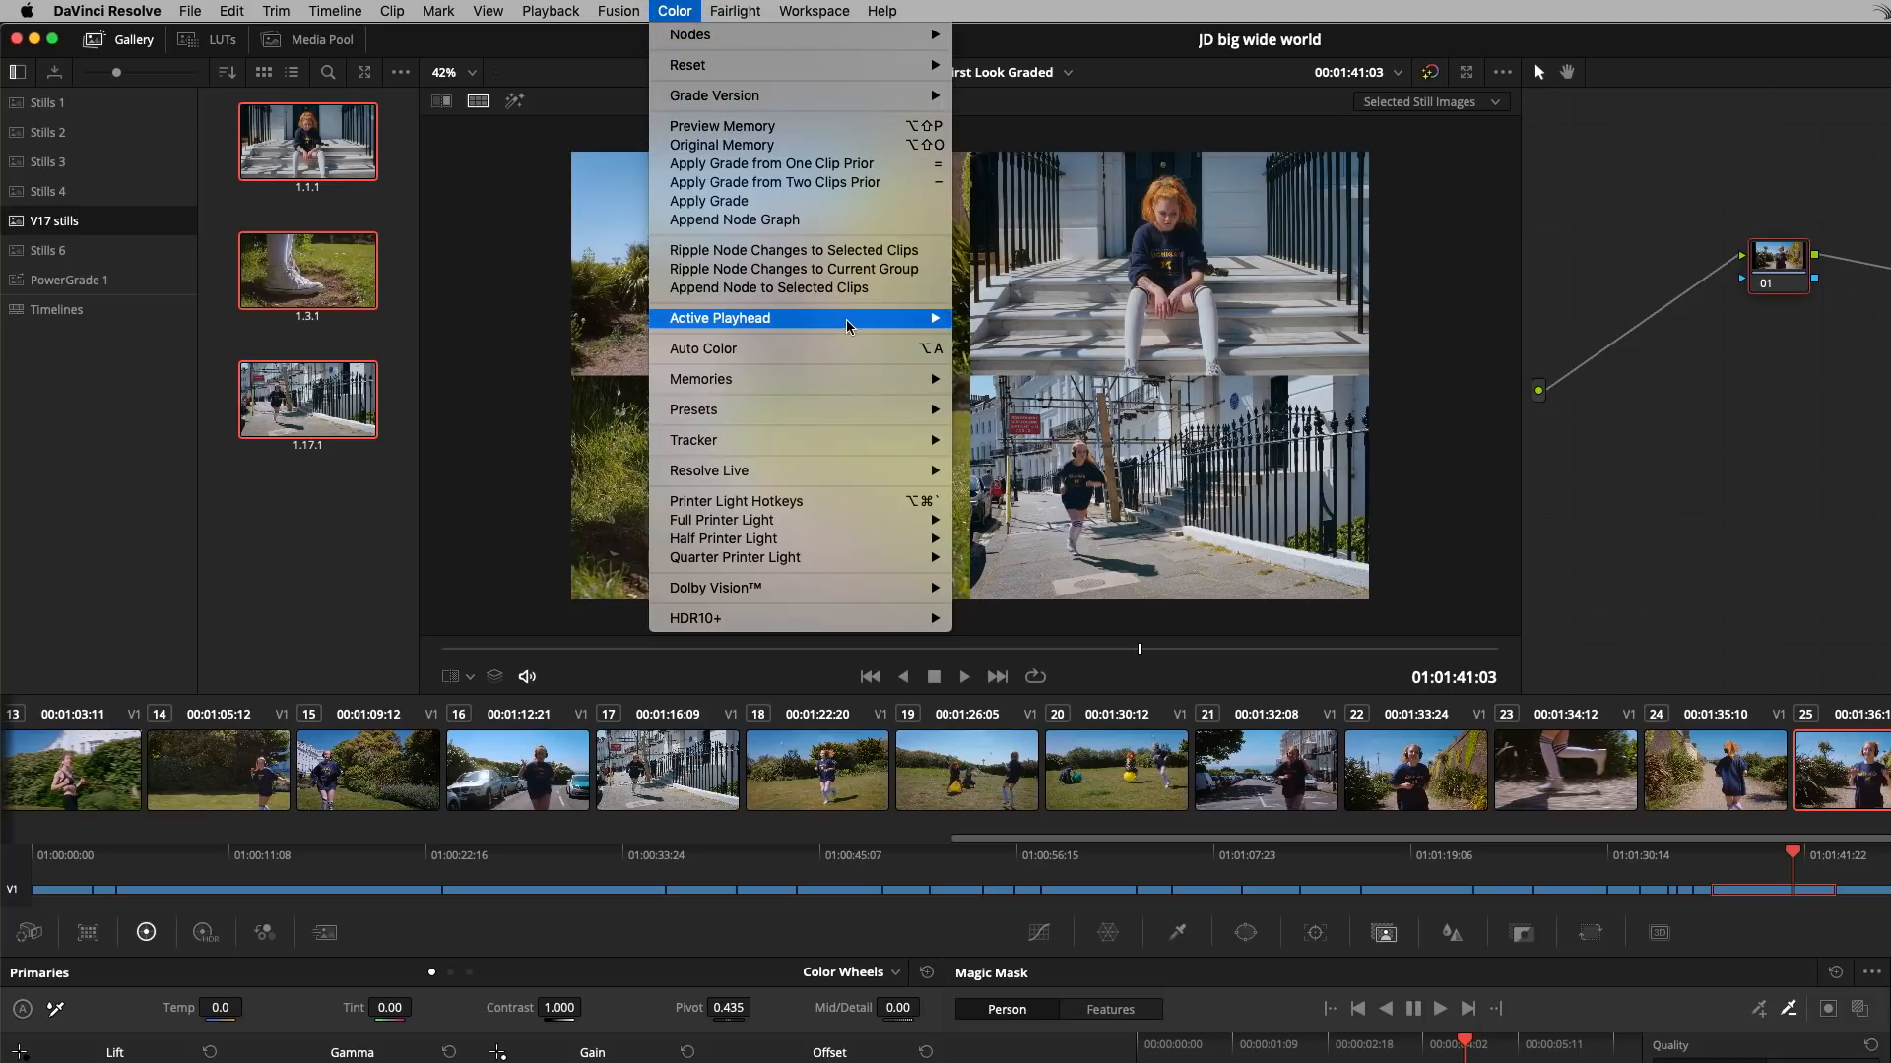
{"action": "mouse_move", "coordinate": [853, 318]}
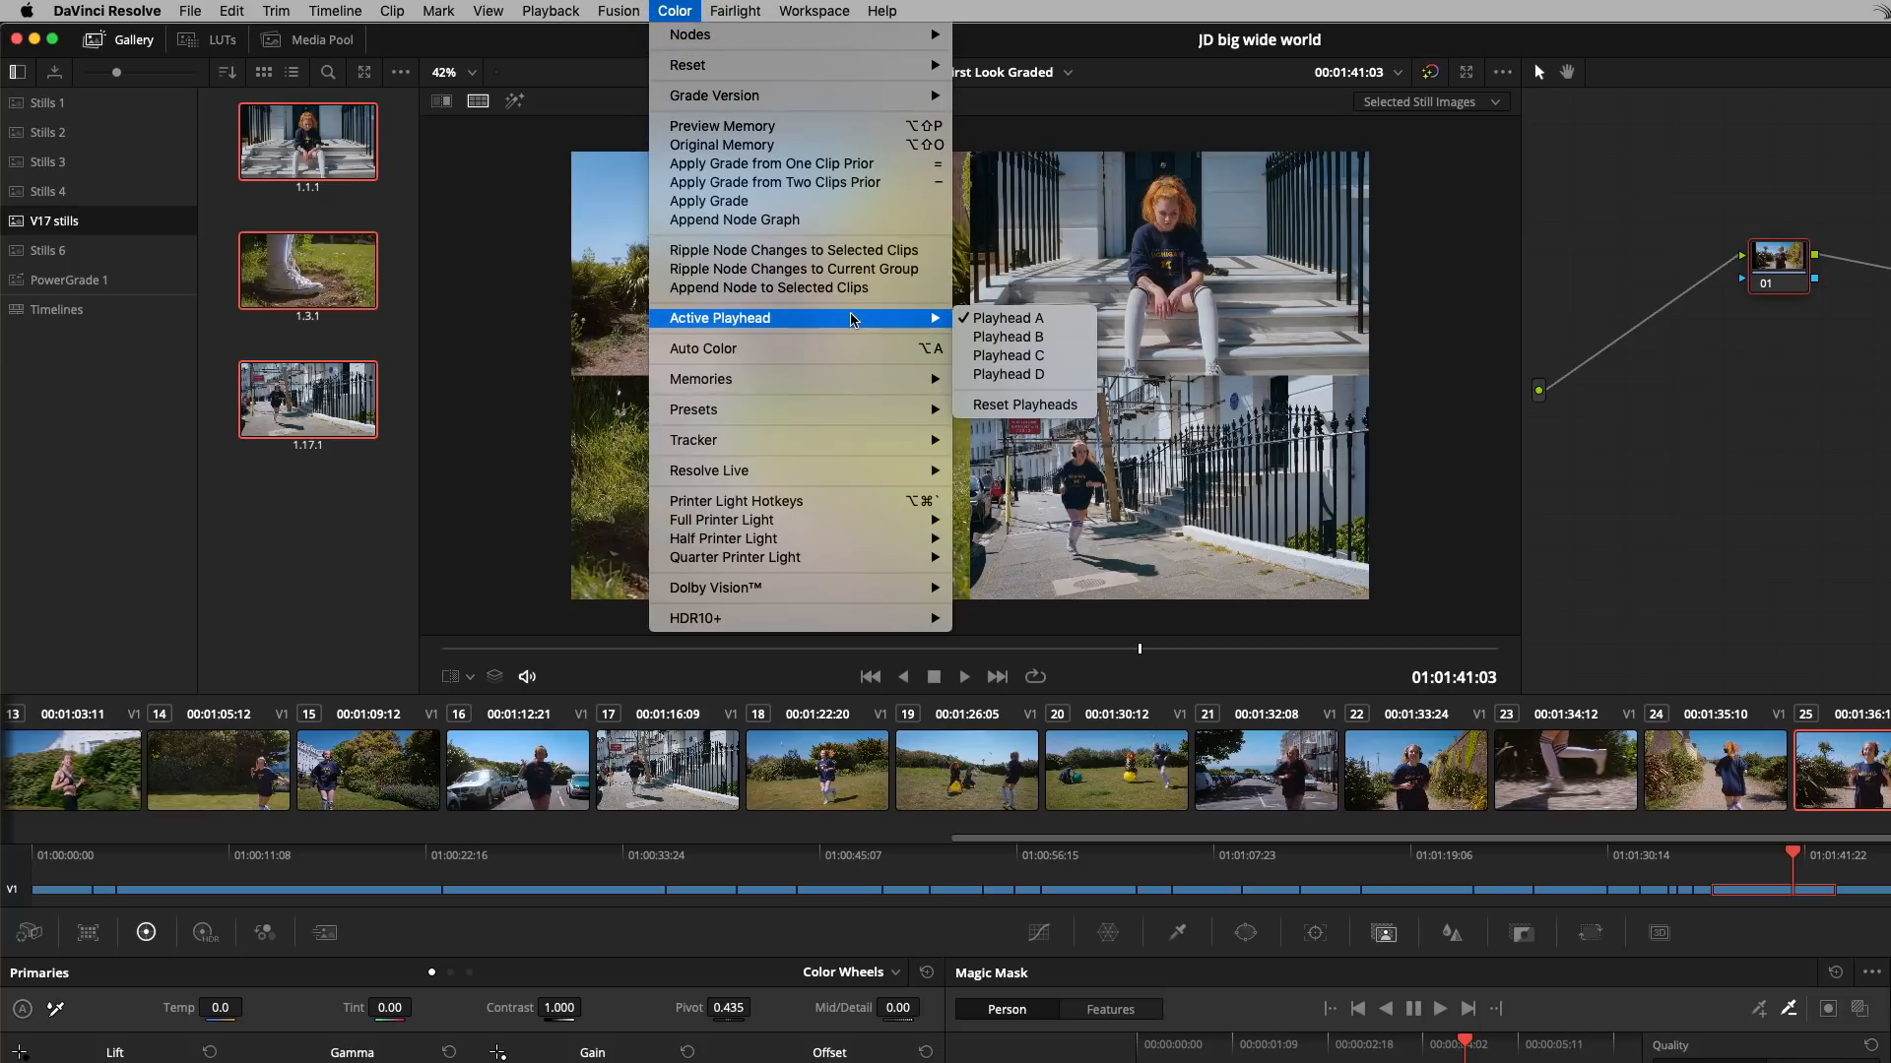
{"action": "left_click", "coordinate": [1067, 338]}
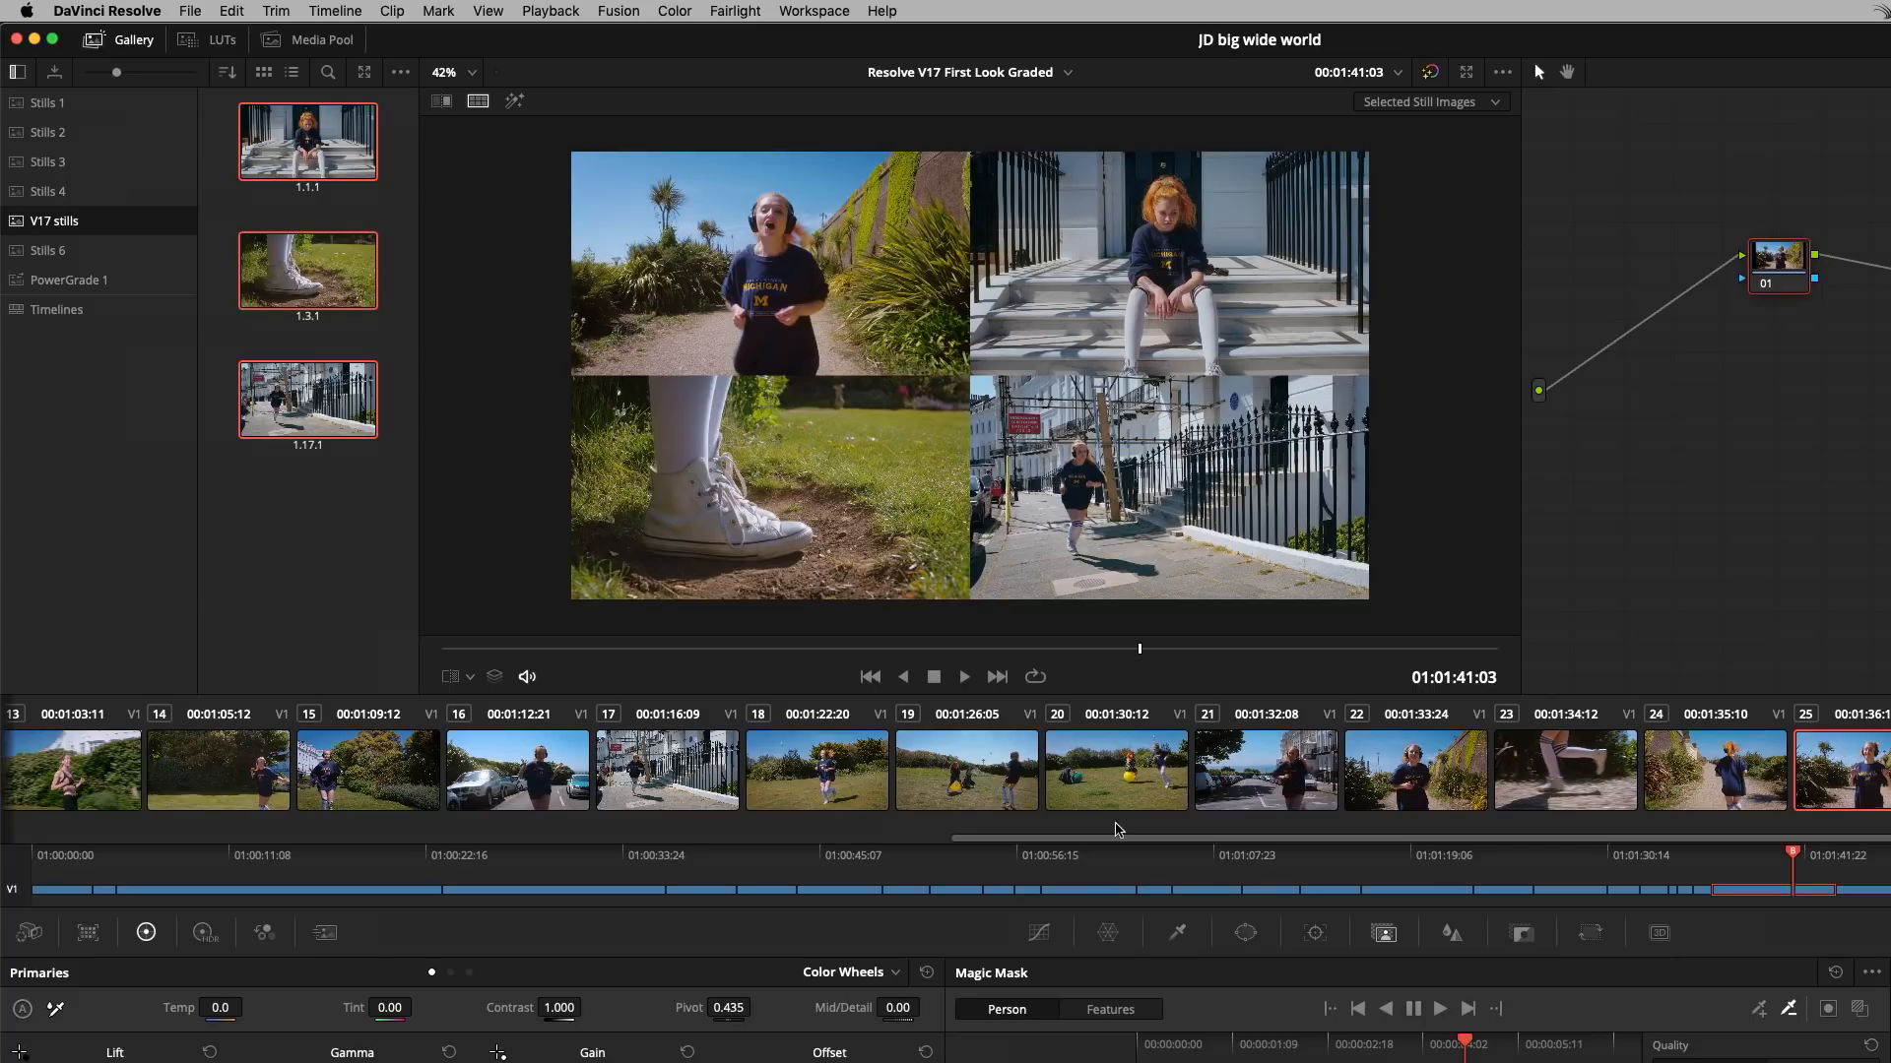
{"action": "left_click_drag", "start_coordinate": [1214, 844], "coordinate": [125, 891]}
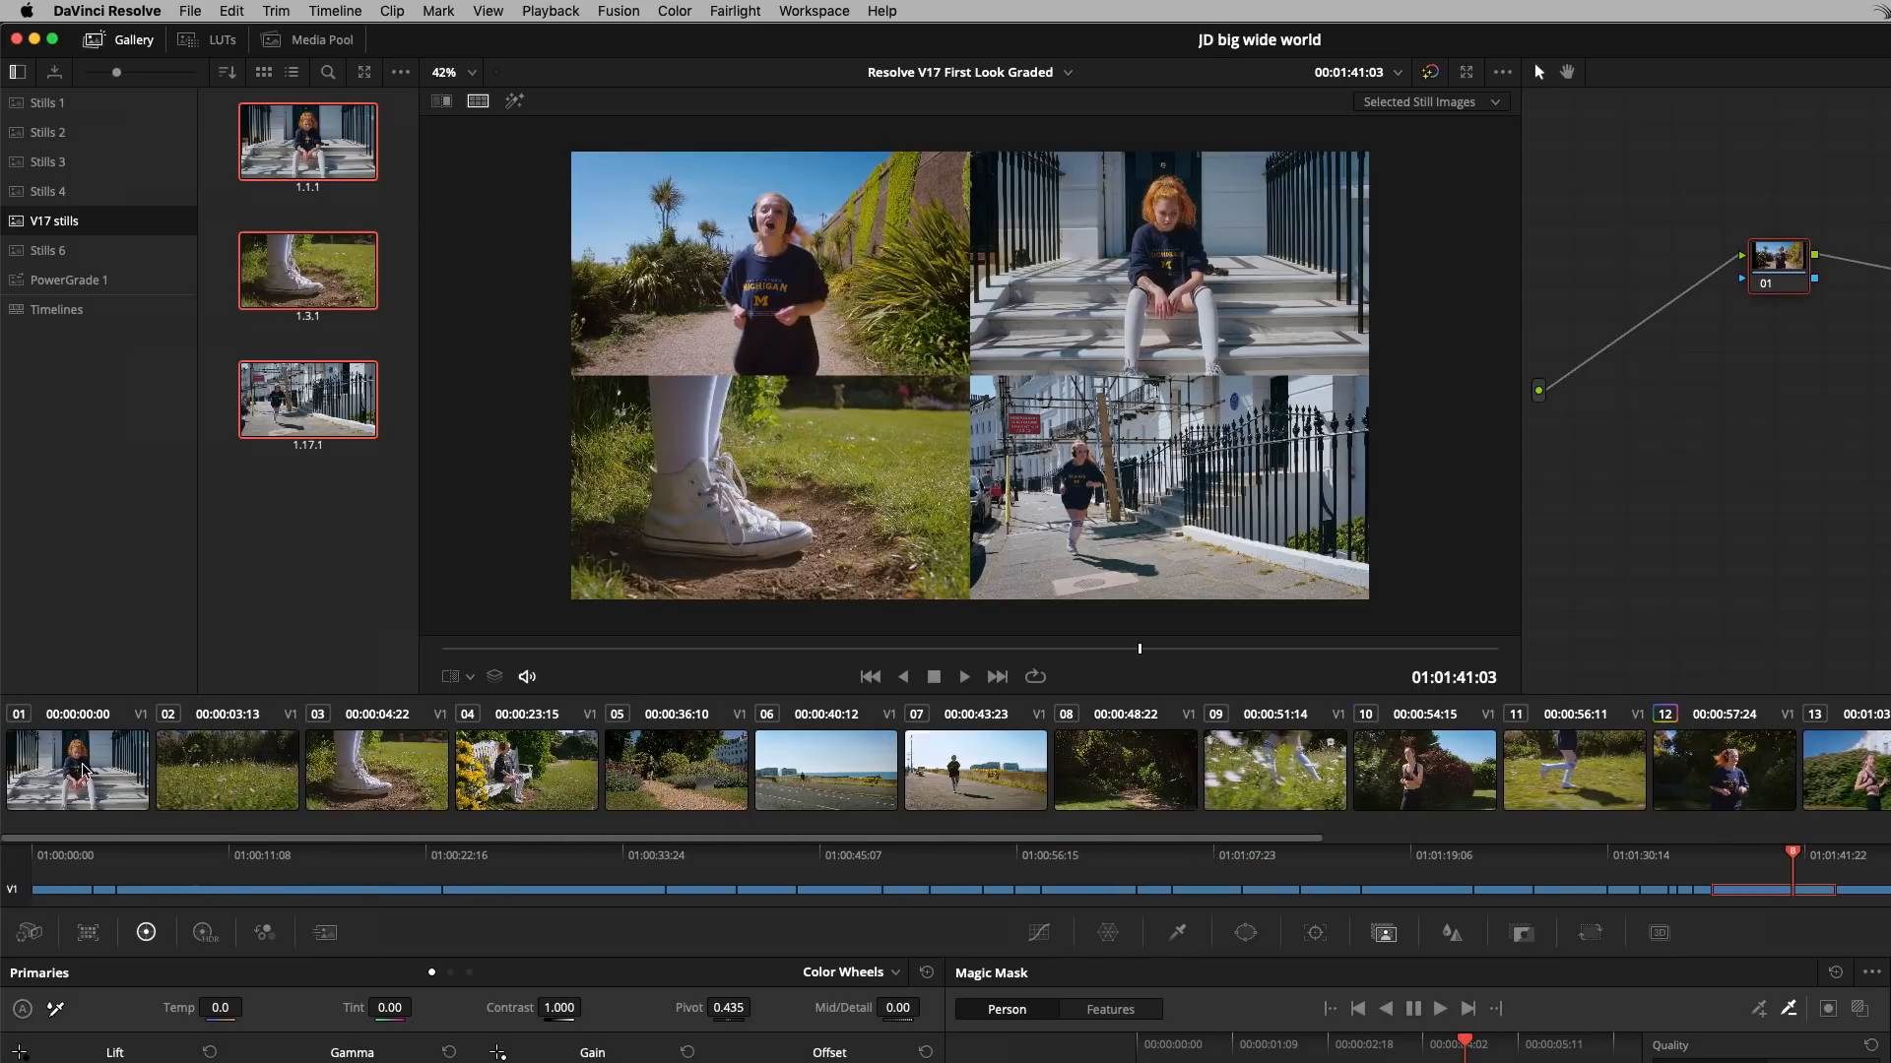
{"action": "left_click", "coordinate": [82, 784]}
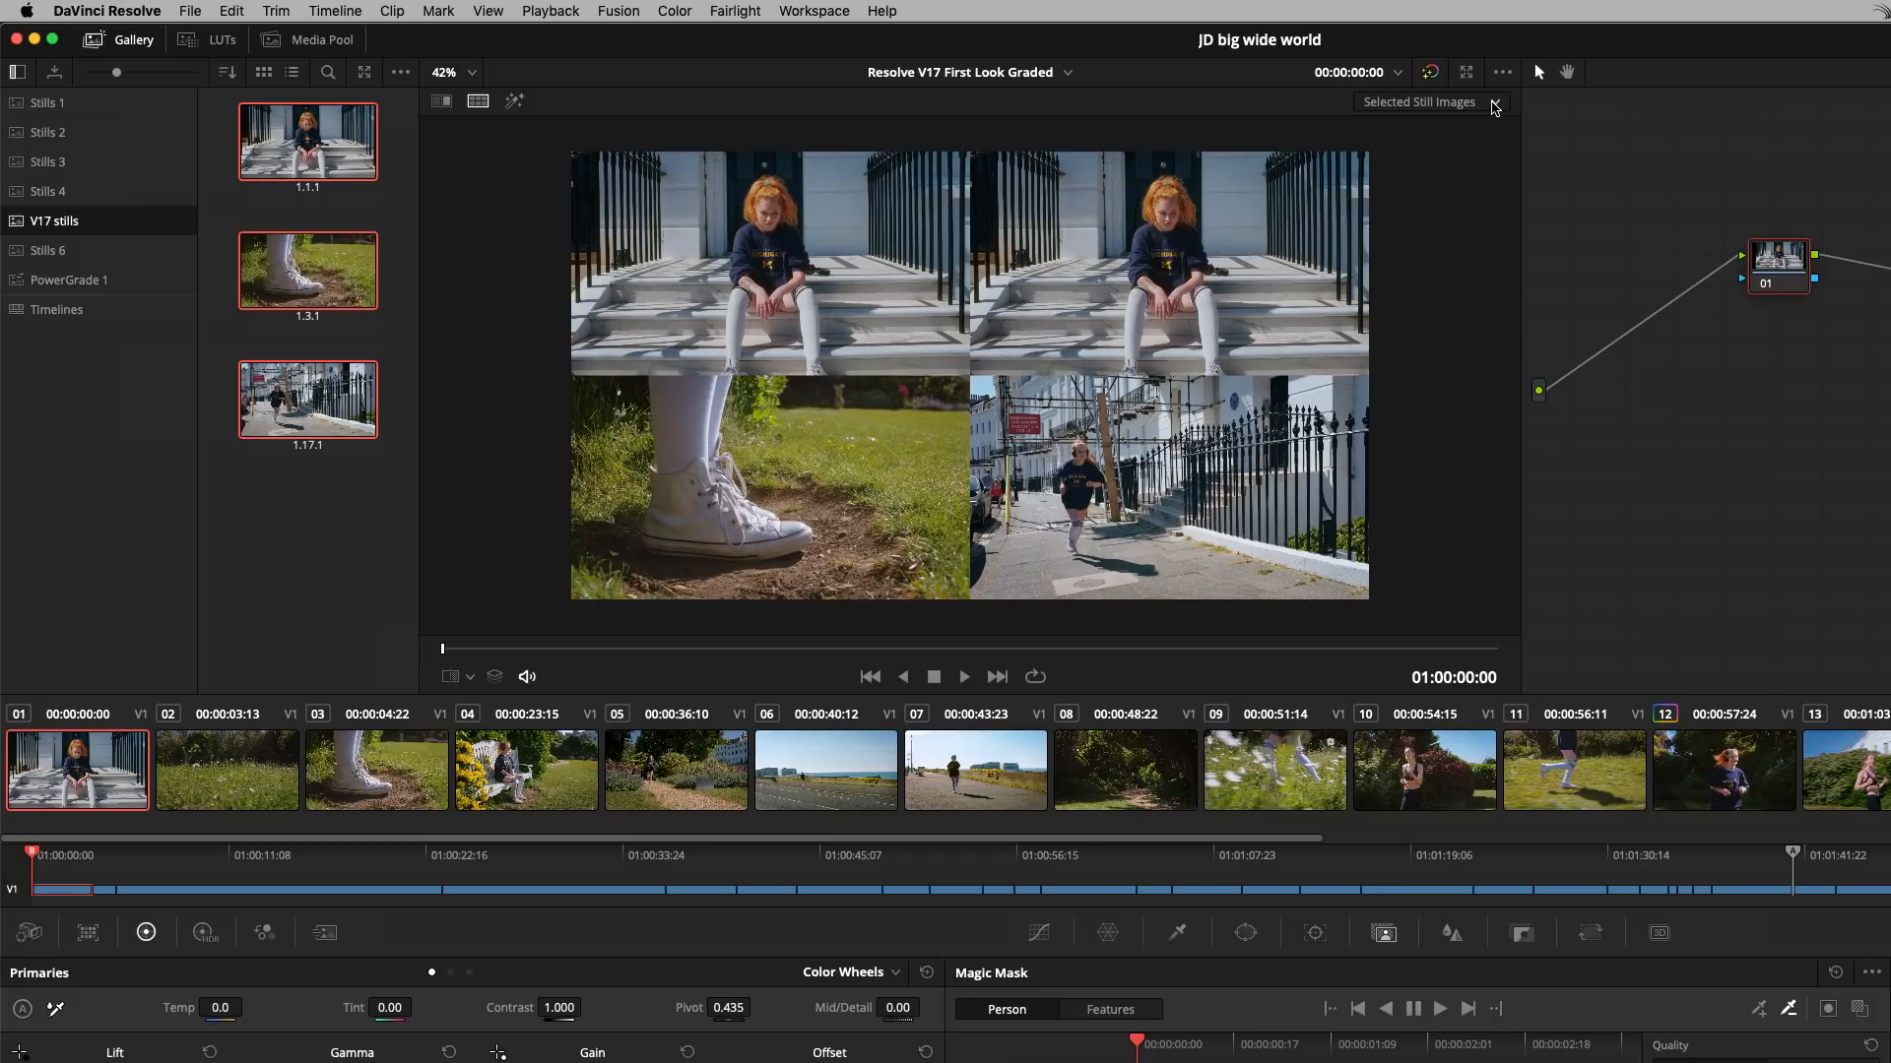
{"action": "left_click", "coordinate": [1495, 106]}
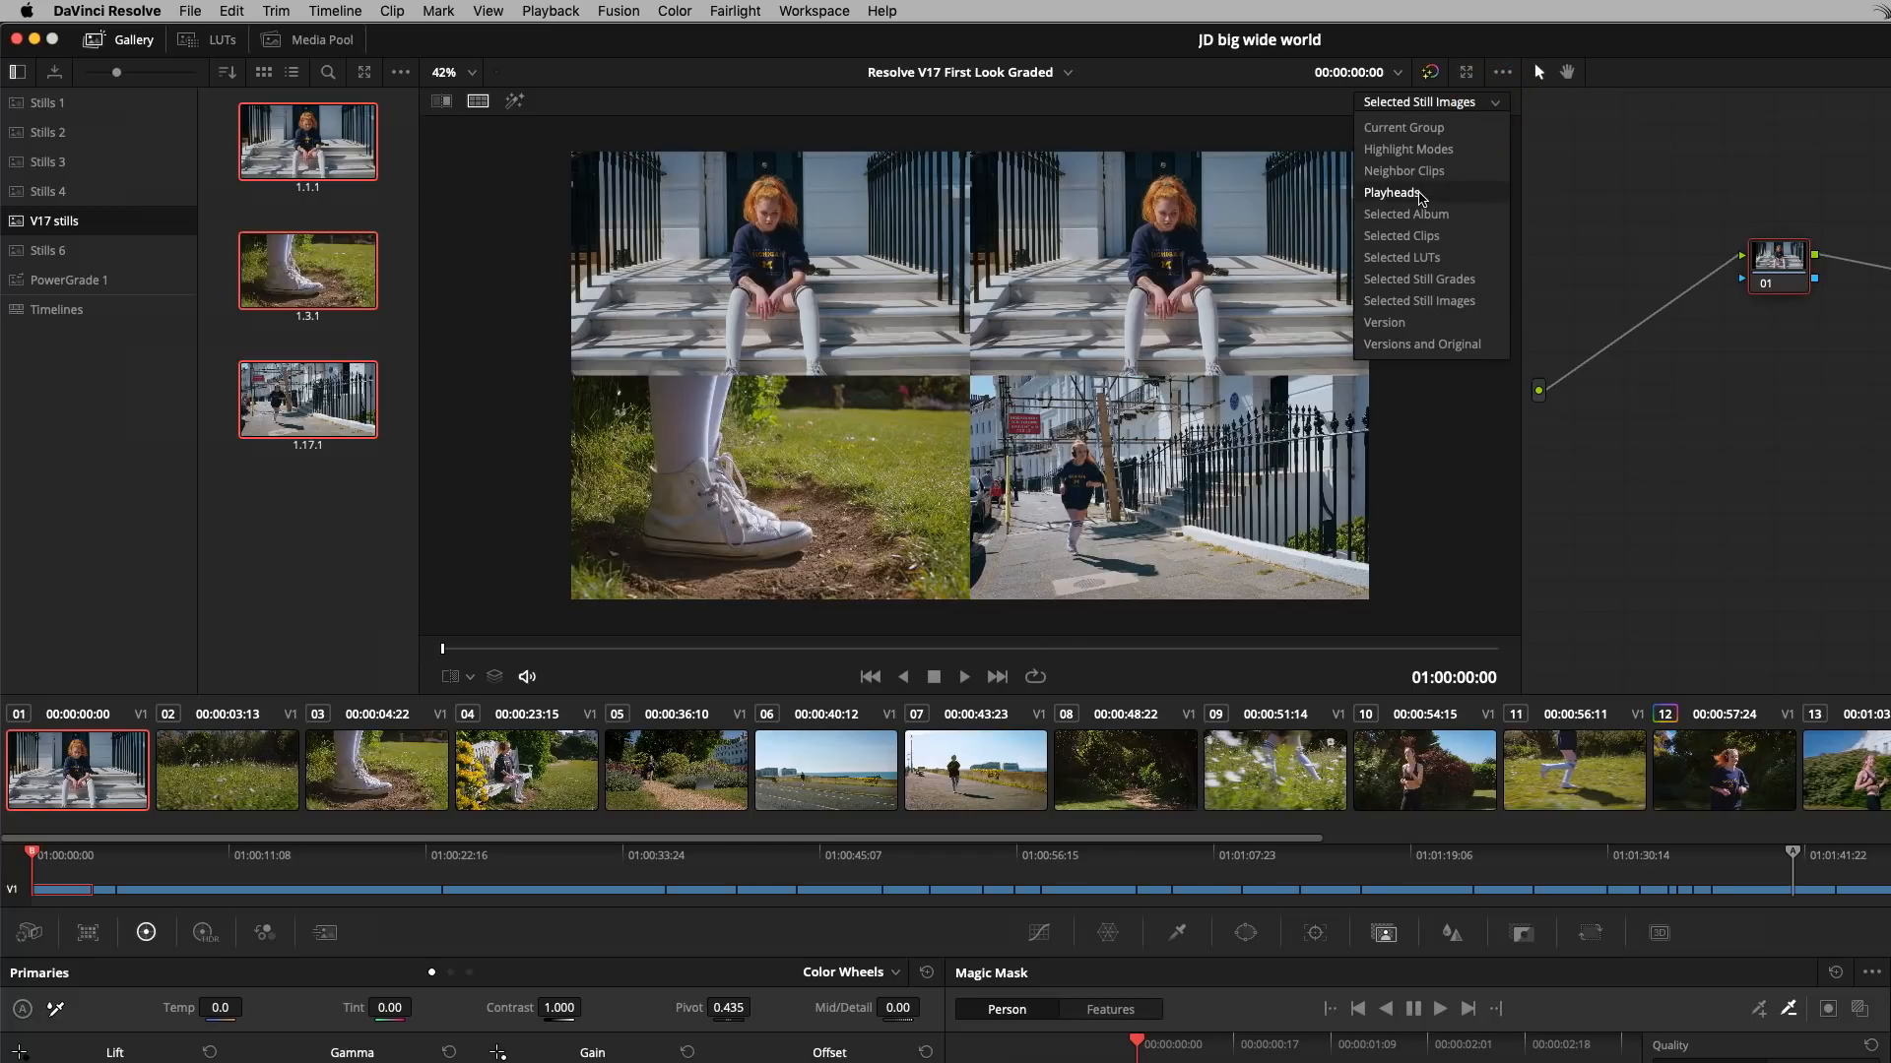
{"action": "left_click", "coordinate": [1418, 193]}
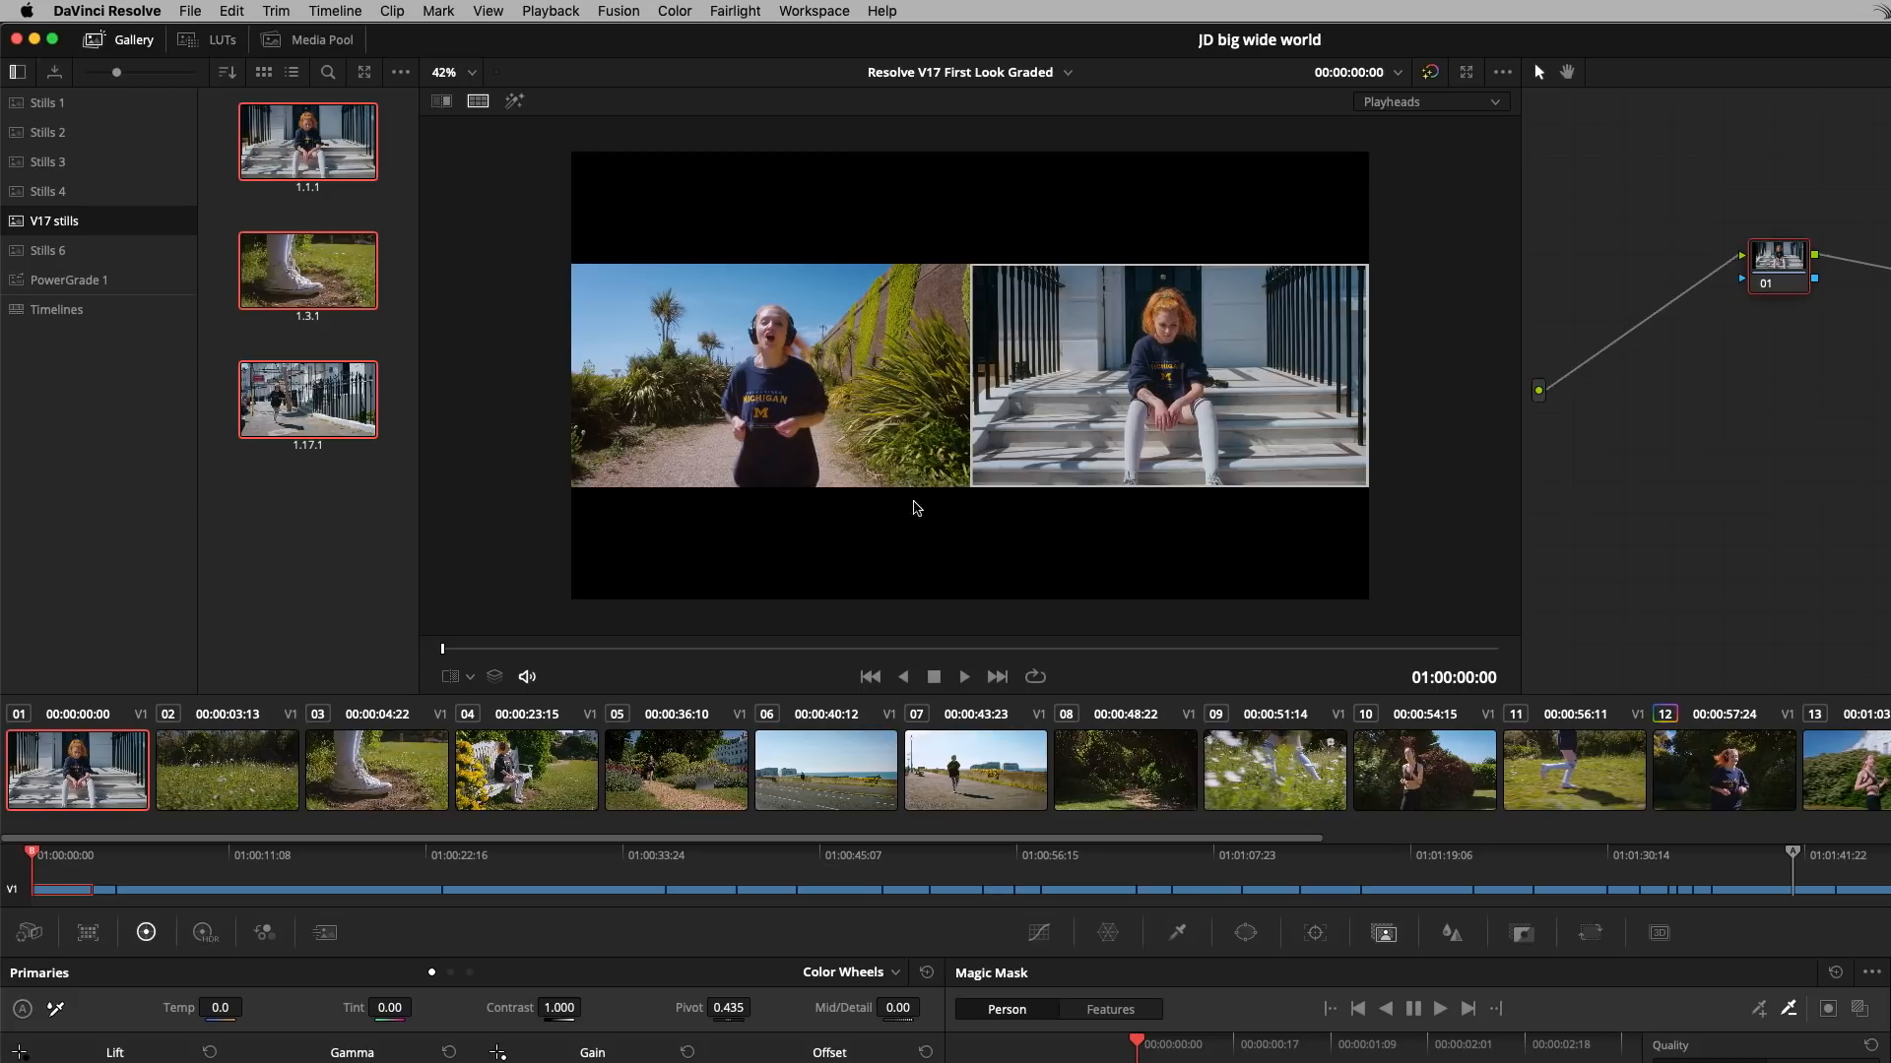
Activate Playhead C and move it to 01:00:21:14 in clip 03.
{"action": "left_click", "coordinate": [677, 14]}
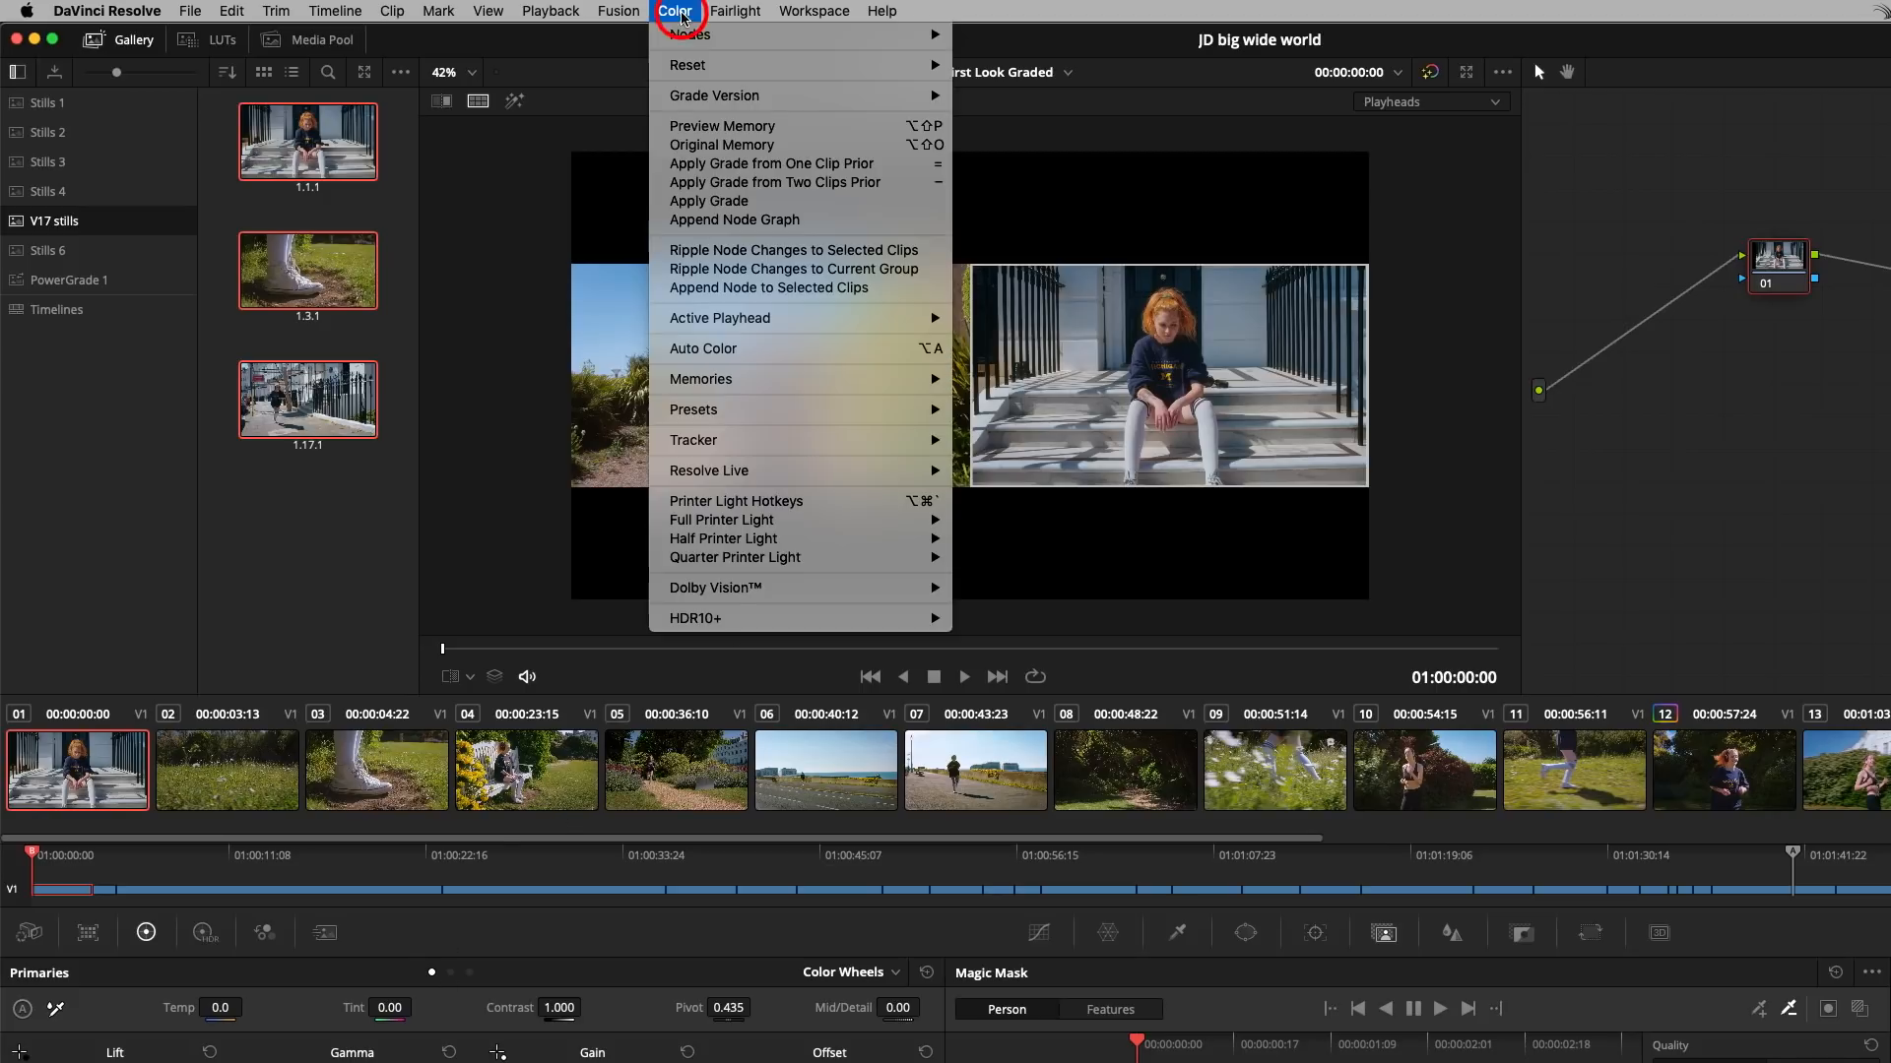
{"action": "mouse_move", "coordinate": [805, 328]}
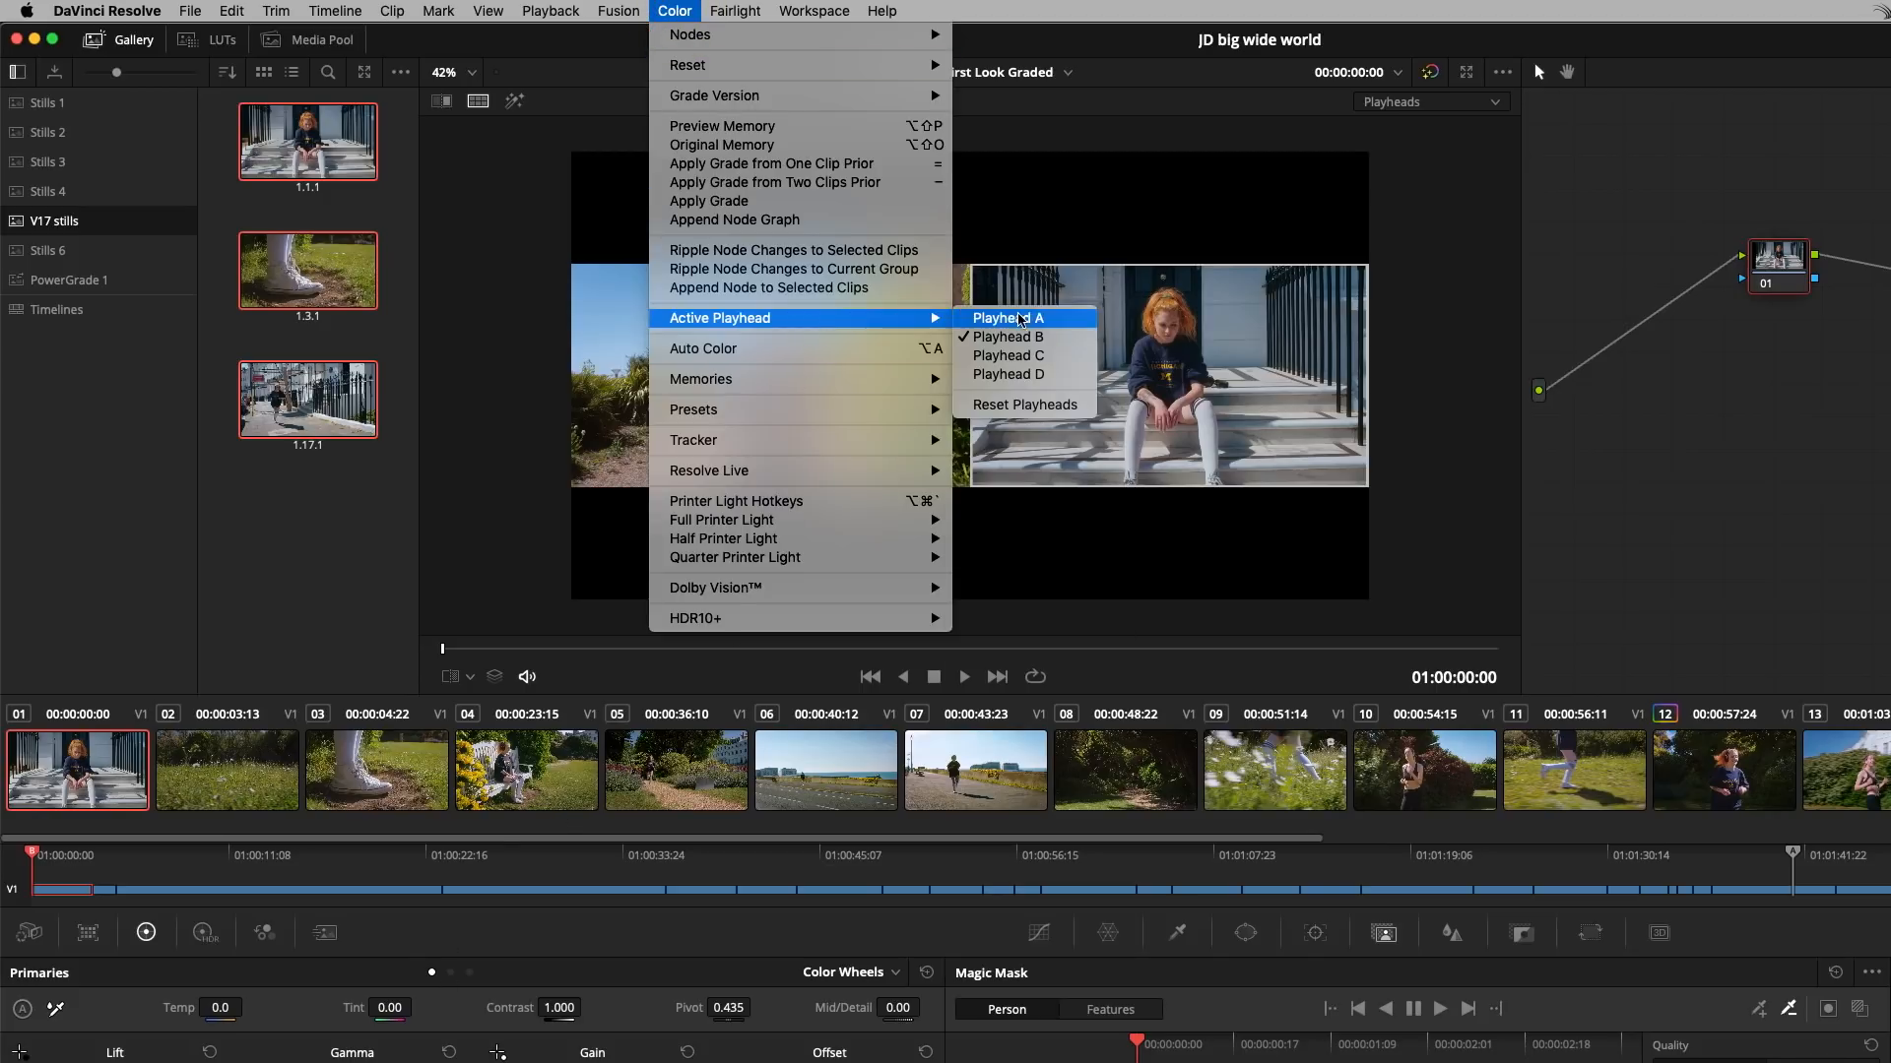
{"action": "left_click", "coordinate": [1040, 359]}
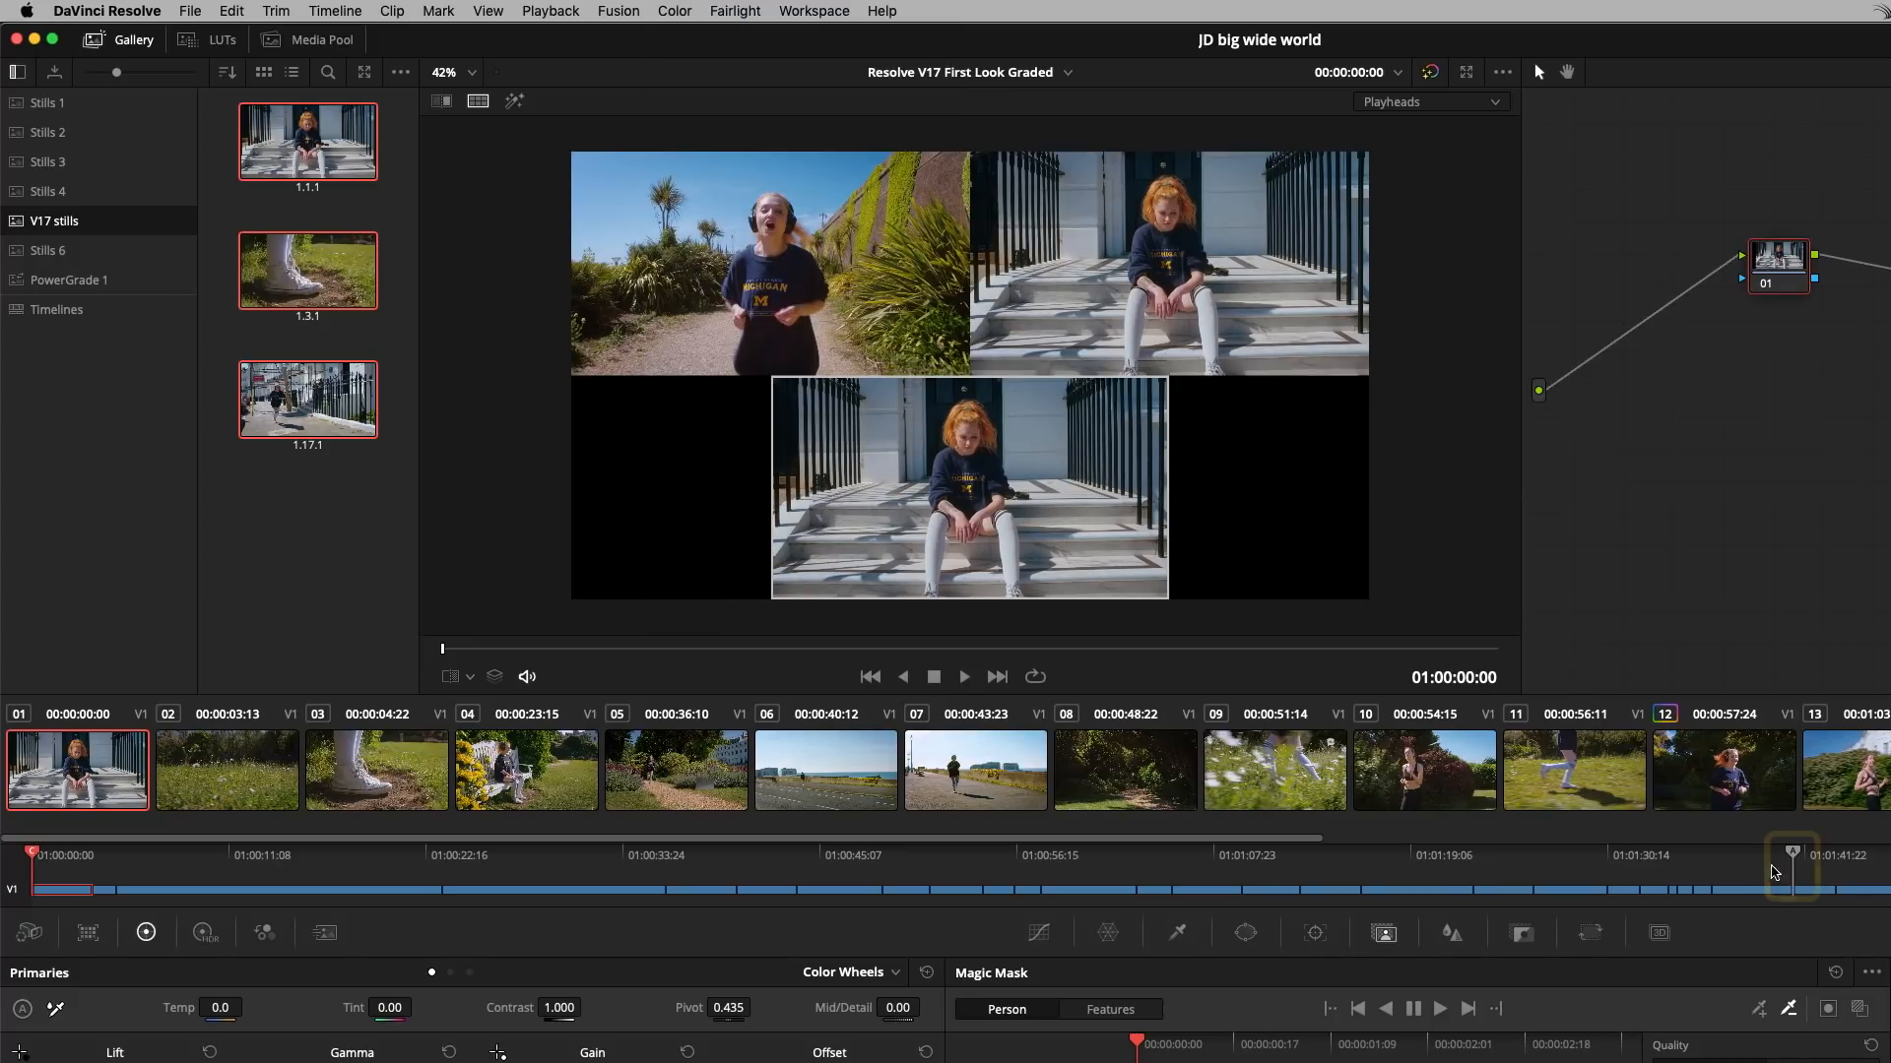
{"action": "left_click_drag", "start_coordinate": [35, 865], "coordinate": [407, 870]}
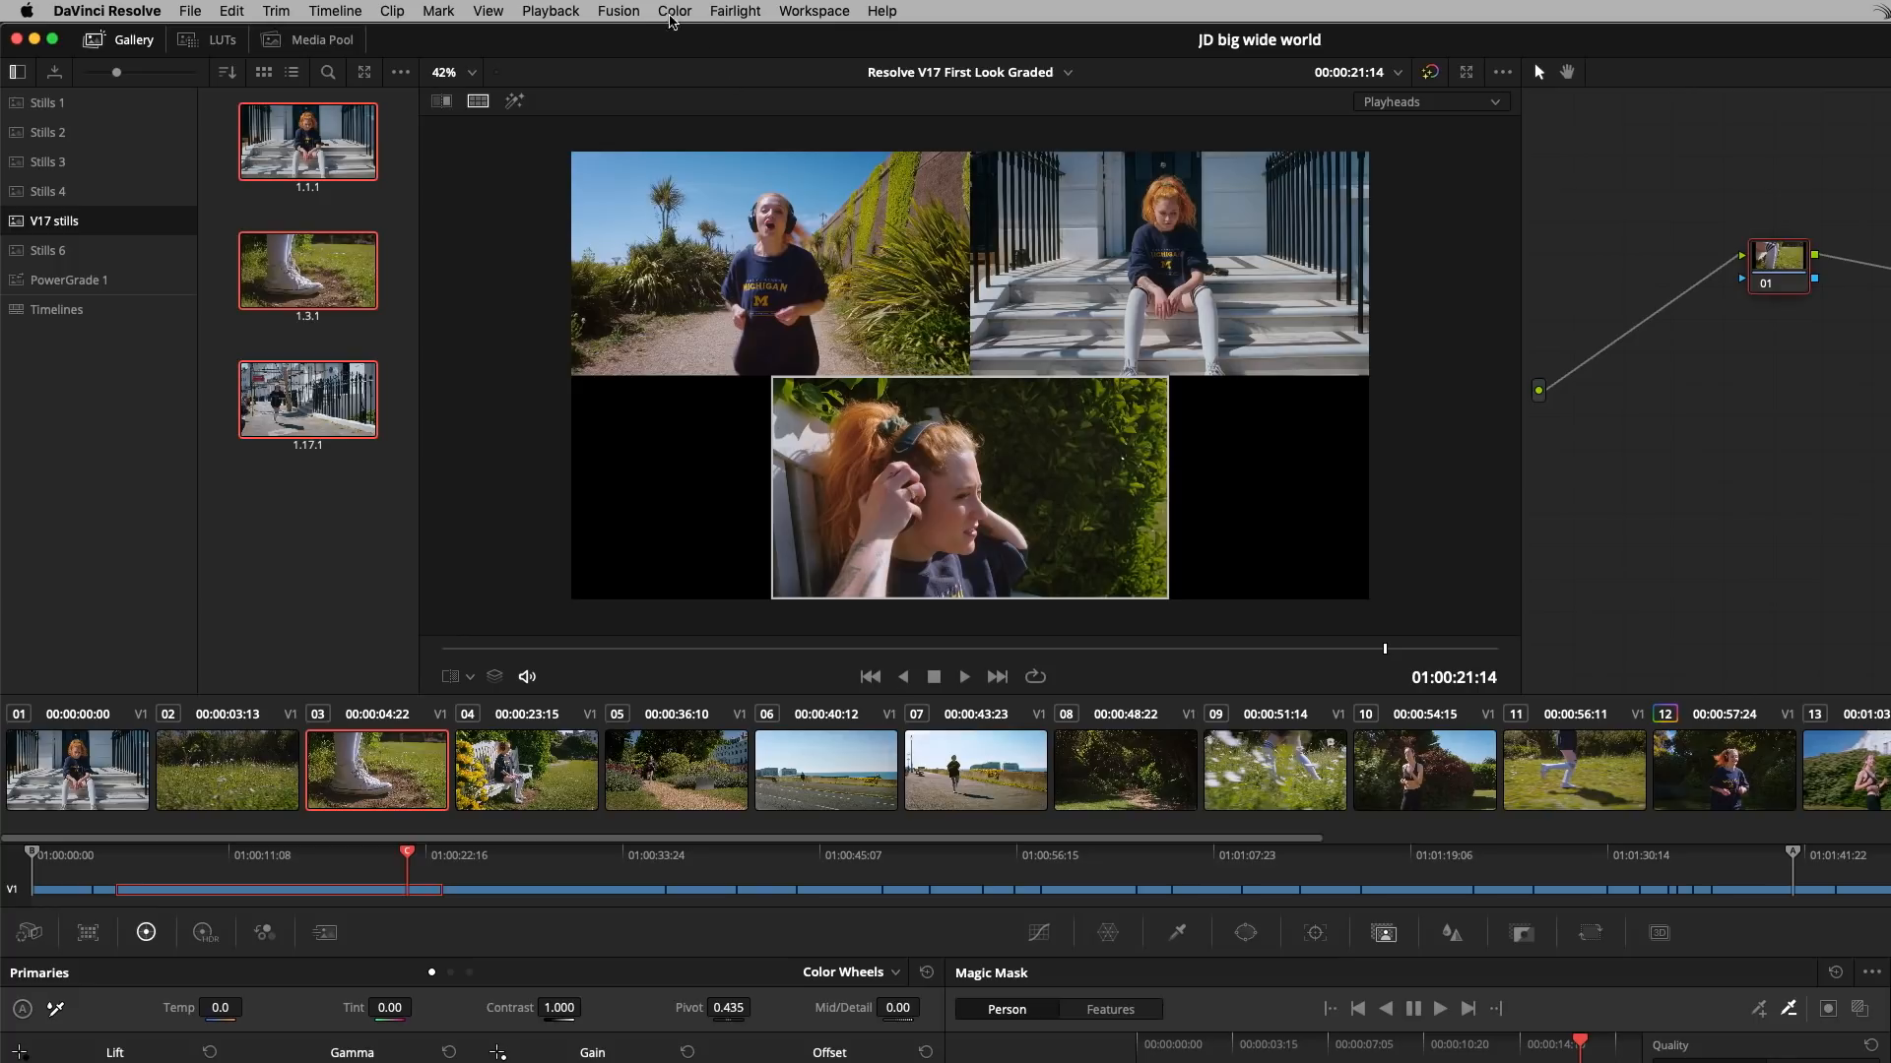
Activate Playhead D and position it at 01:01:19:06 in clip 17.
{"action": "left_click", "coordinate": [673, 11]}
{"action": "mouse_move", "coordinate": [827, 318]}
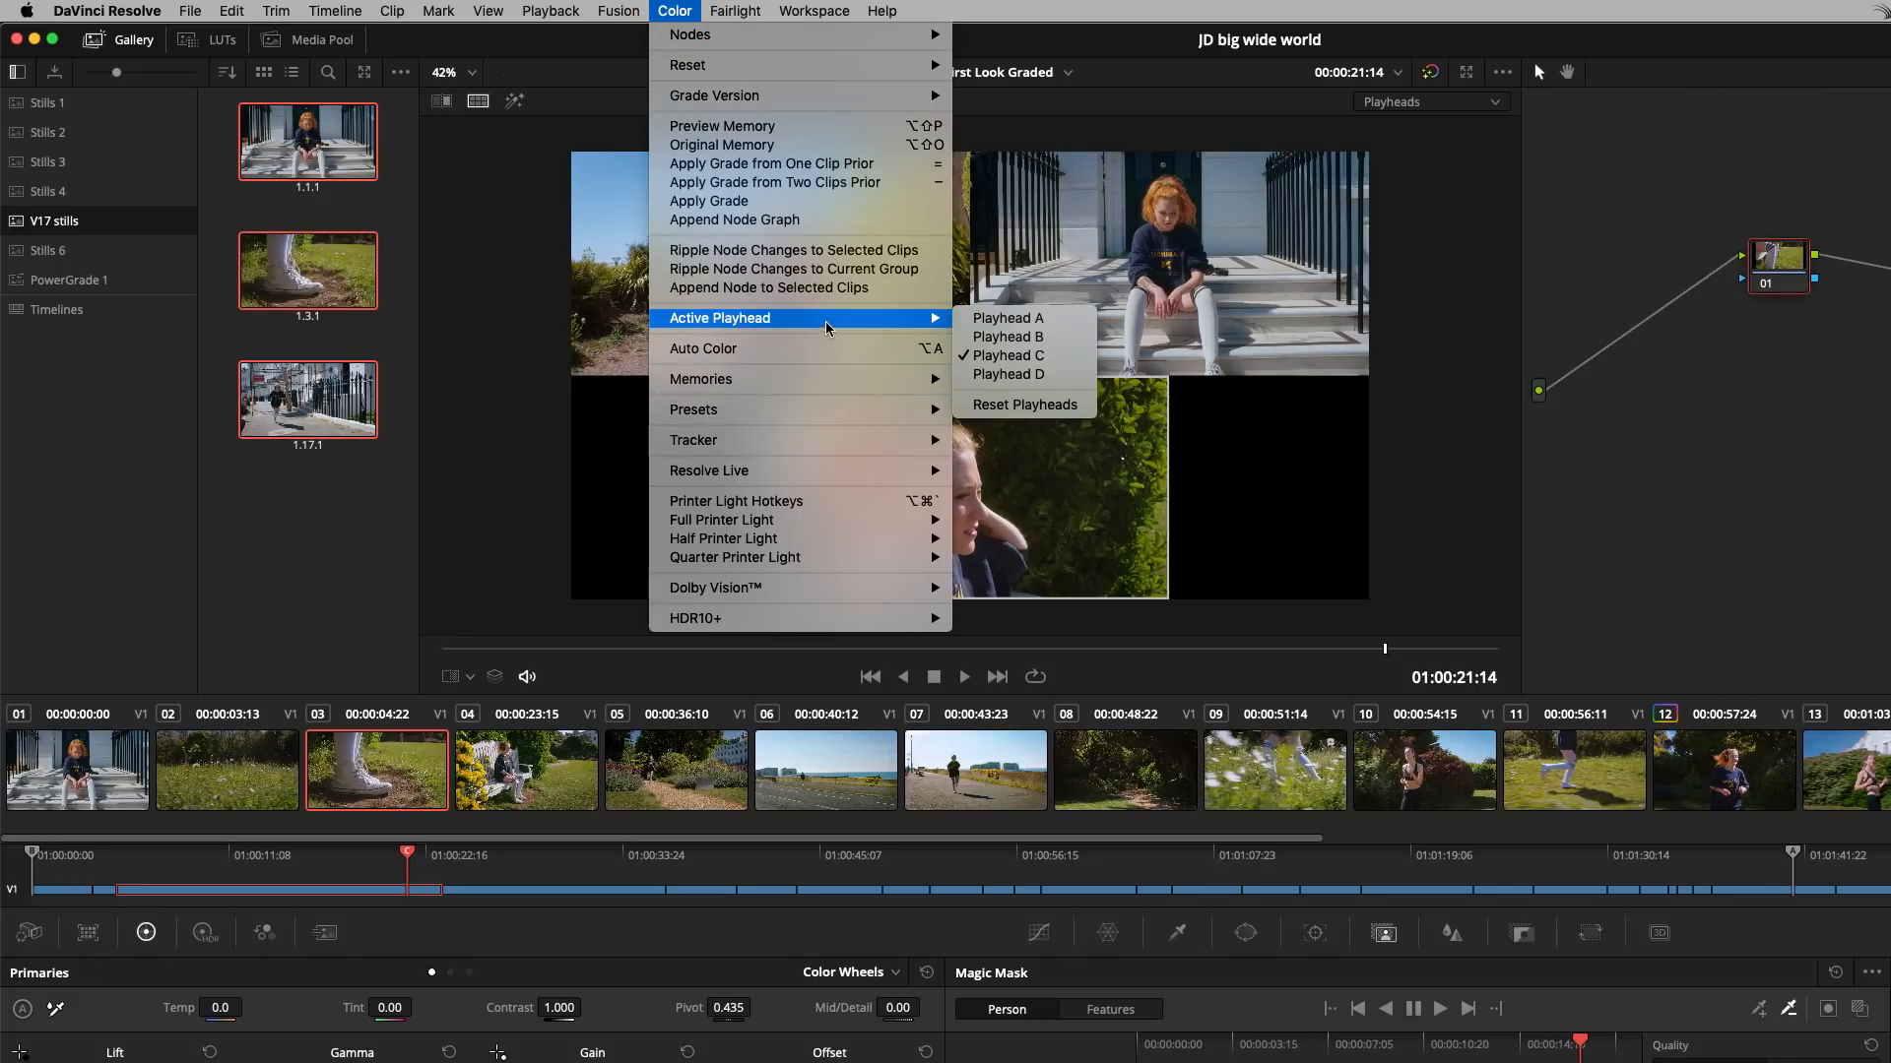
{"action": "left_click", "coordinate": [1008, 374]}
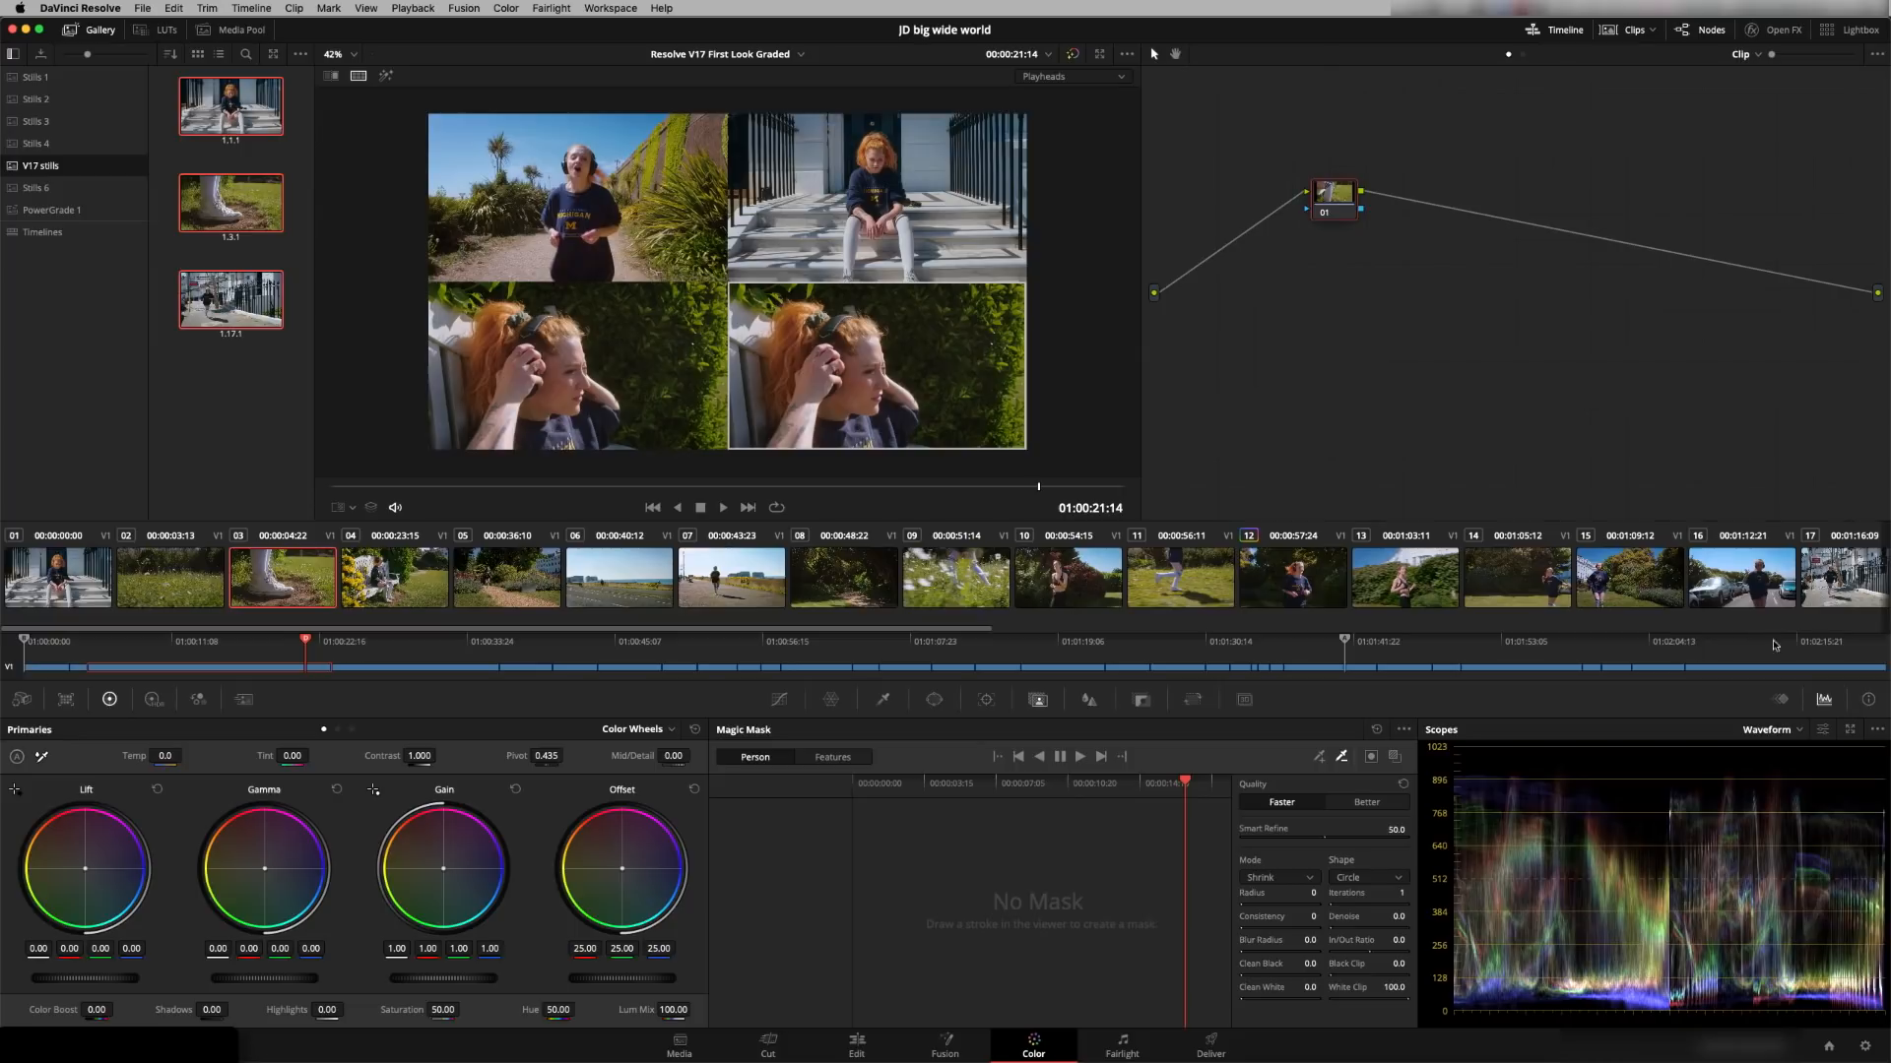
{"action": "left_click", "coordinate": [1846, 585]}
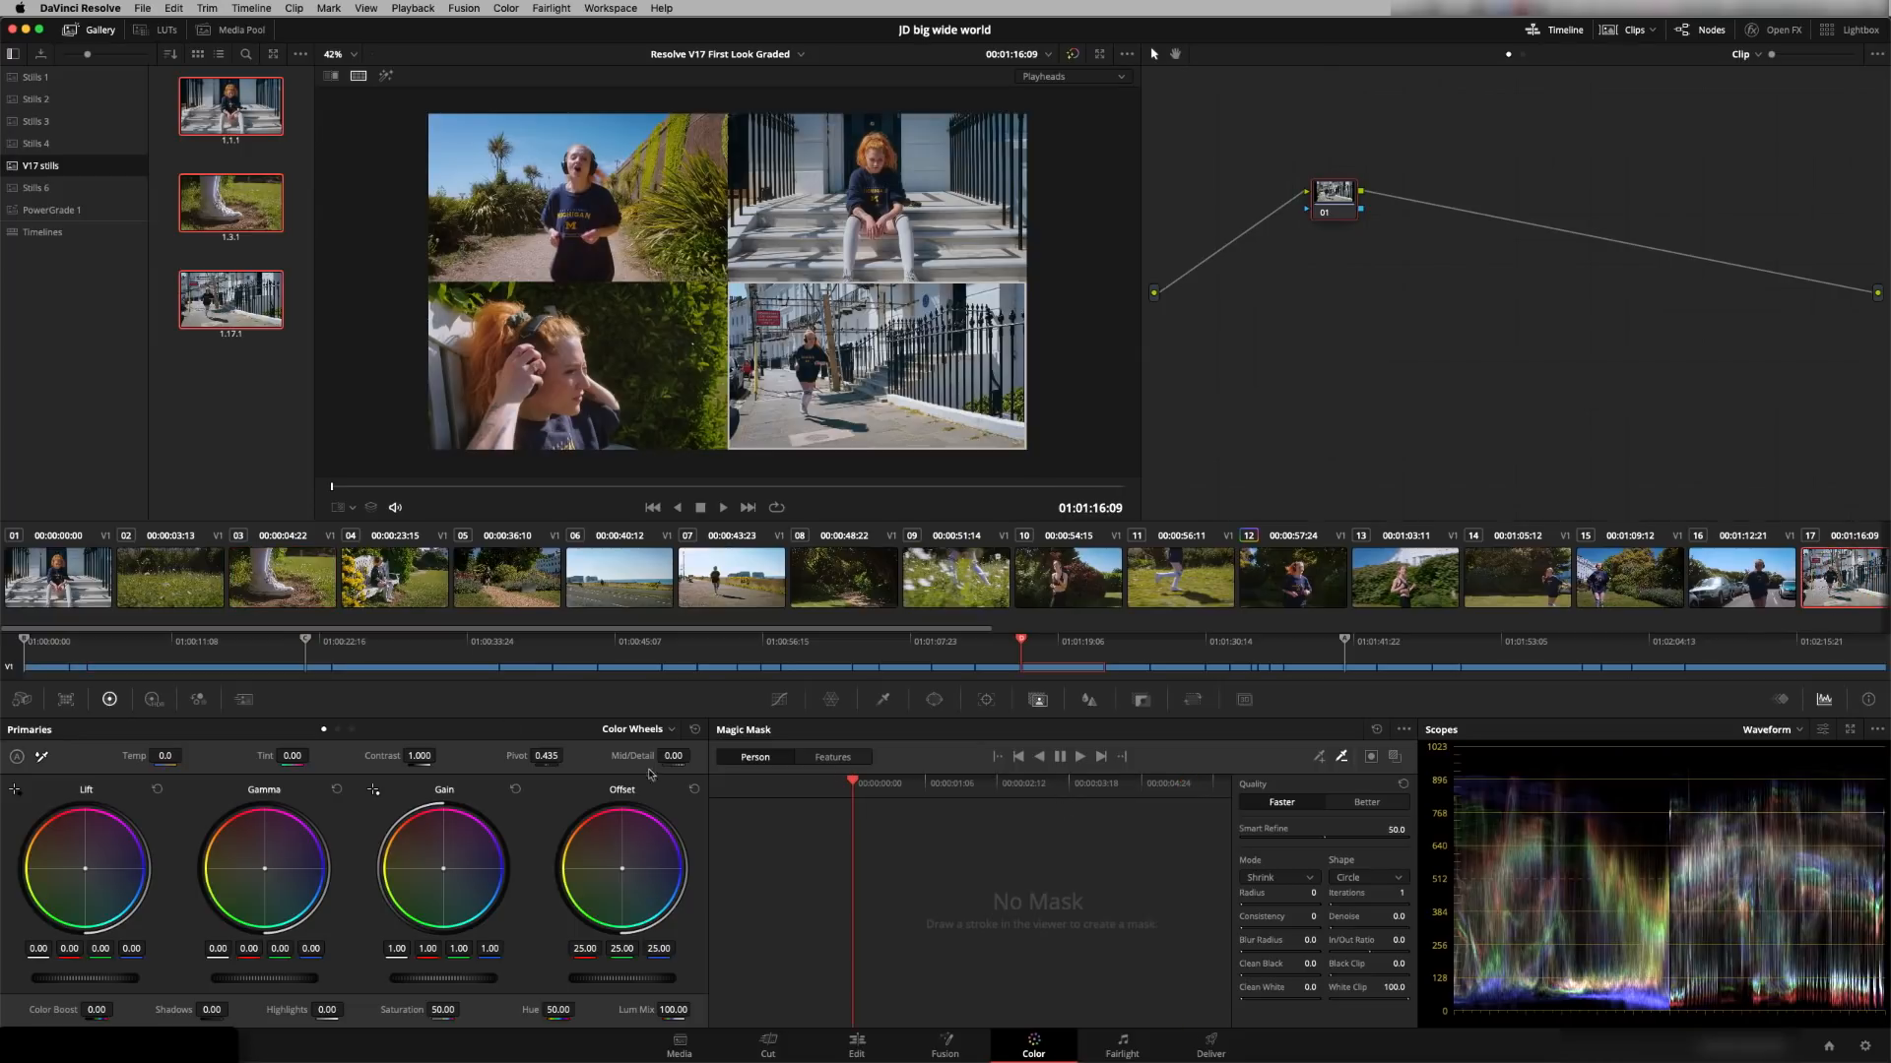
{"action": "mouse_move", "coordinate": [1022, 643]}
{"action": "left_mouse_down"}
{"action": "mouse_move", "coordinate": [1077, 643]}
{"action": "mouse_move", "coordinate": [1059, 643]}
{"action": "left_mouse_up"}
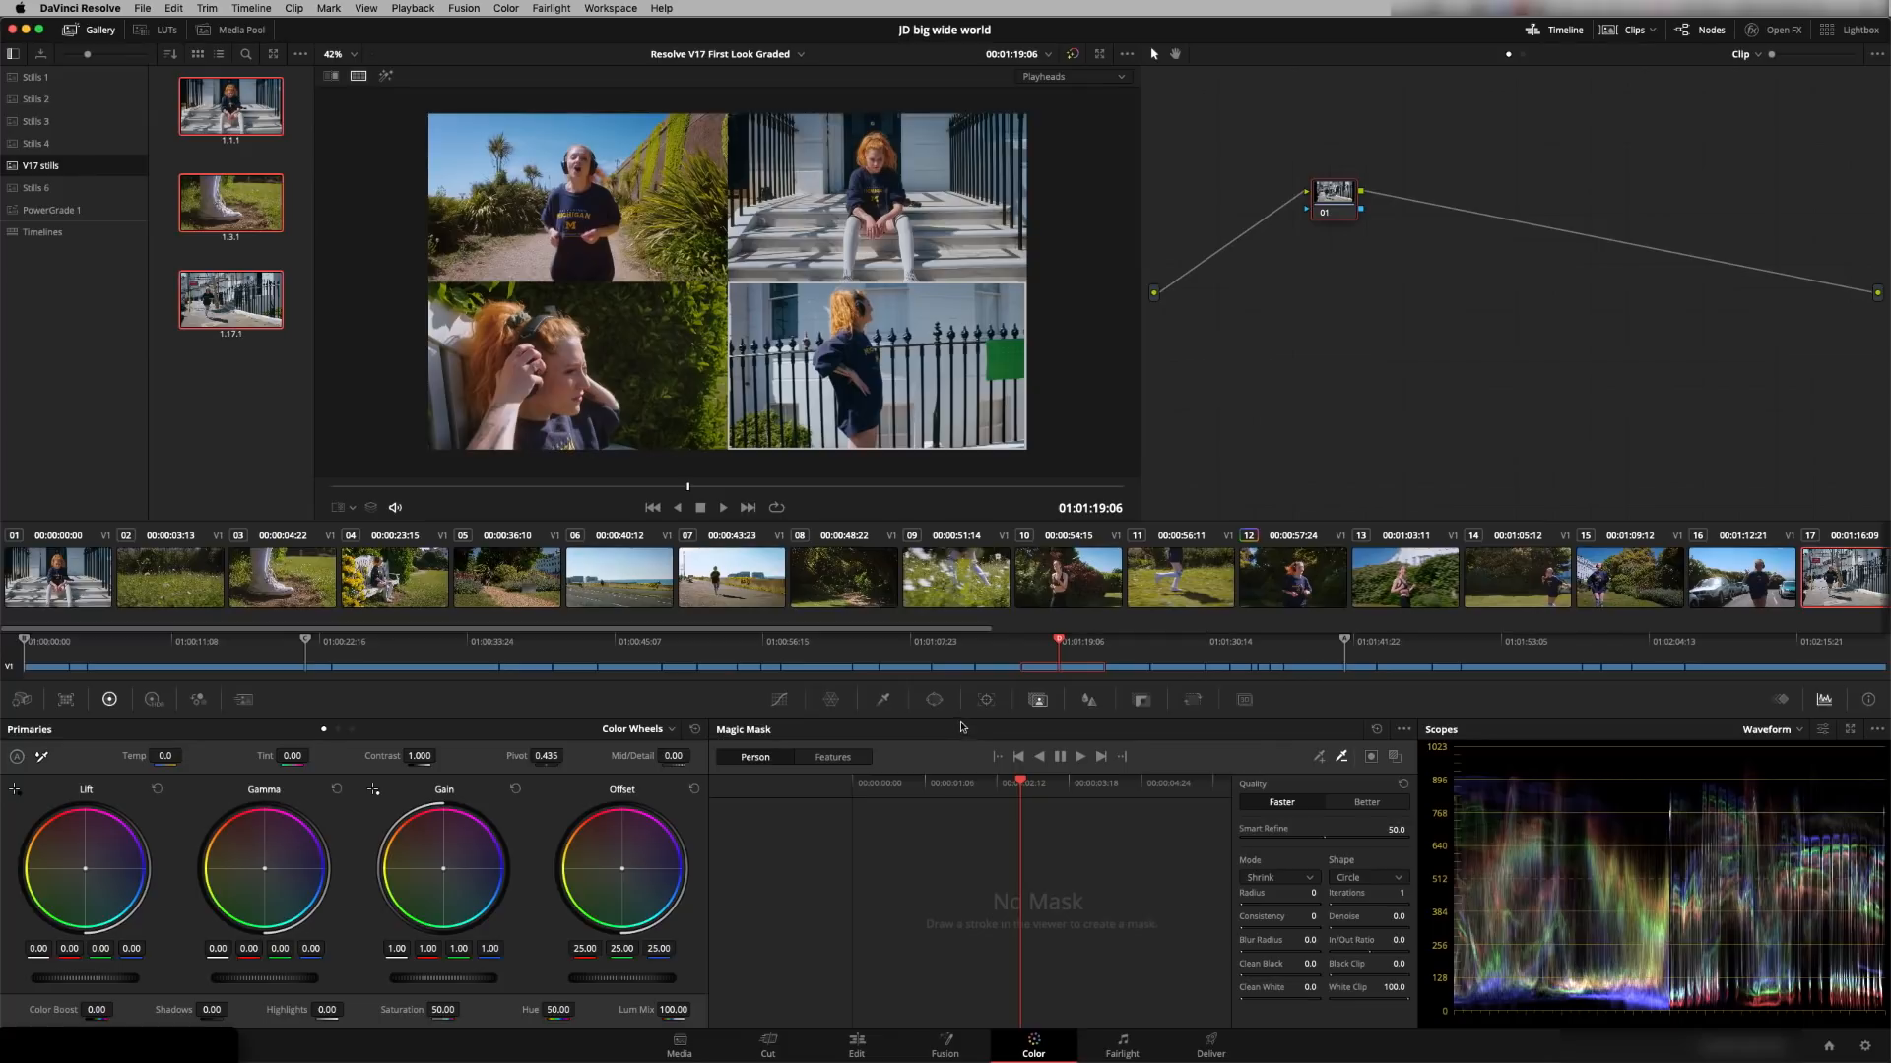
Move Playhead B to 01:00:01:14, and switch to Playhead A at 01:01:41:06.
{"action": "left_click", "coordinate": [41, 642]}
{"action": "left_click_drag", "start_coordinate": [49, 639], "coordinate": [46, 641]}
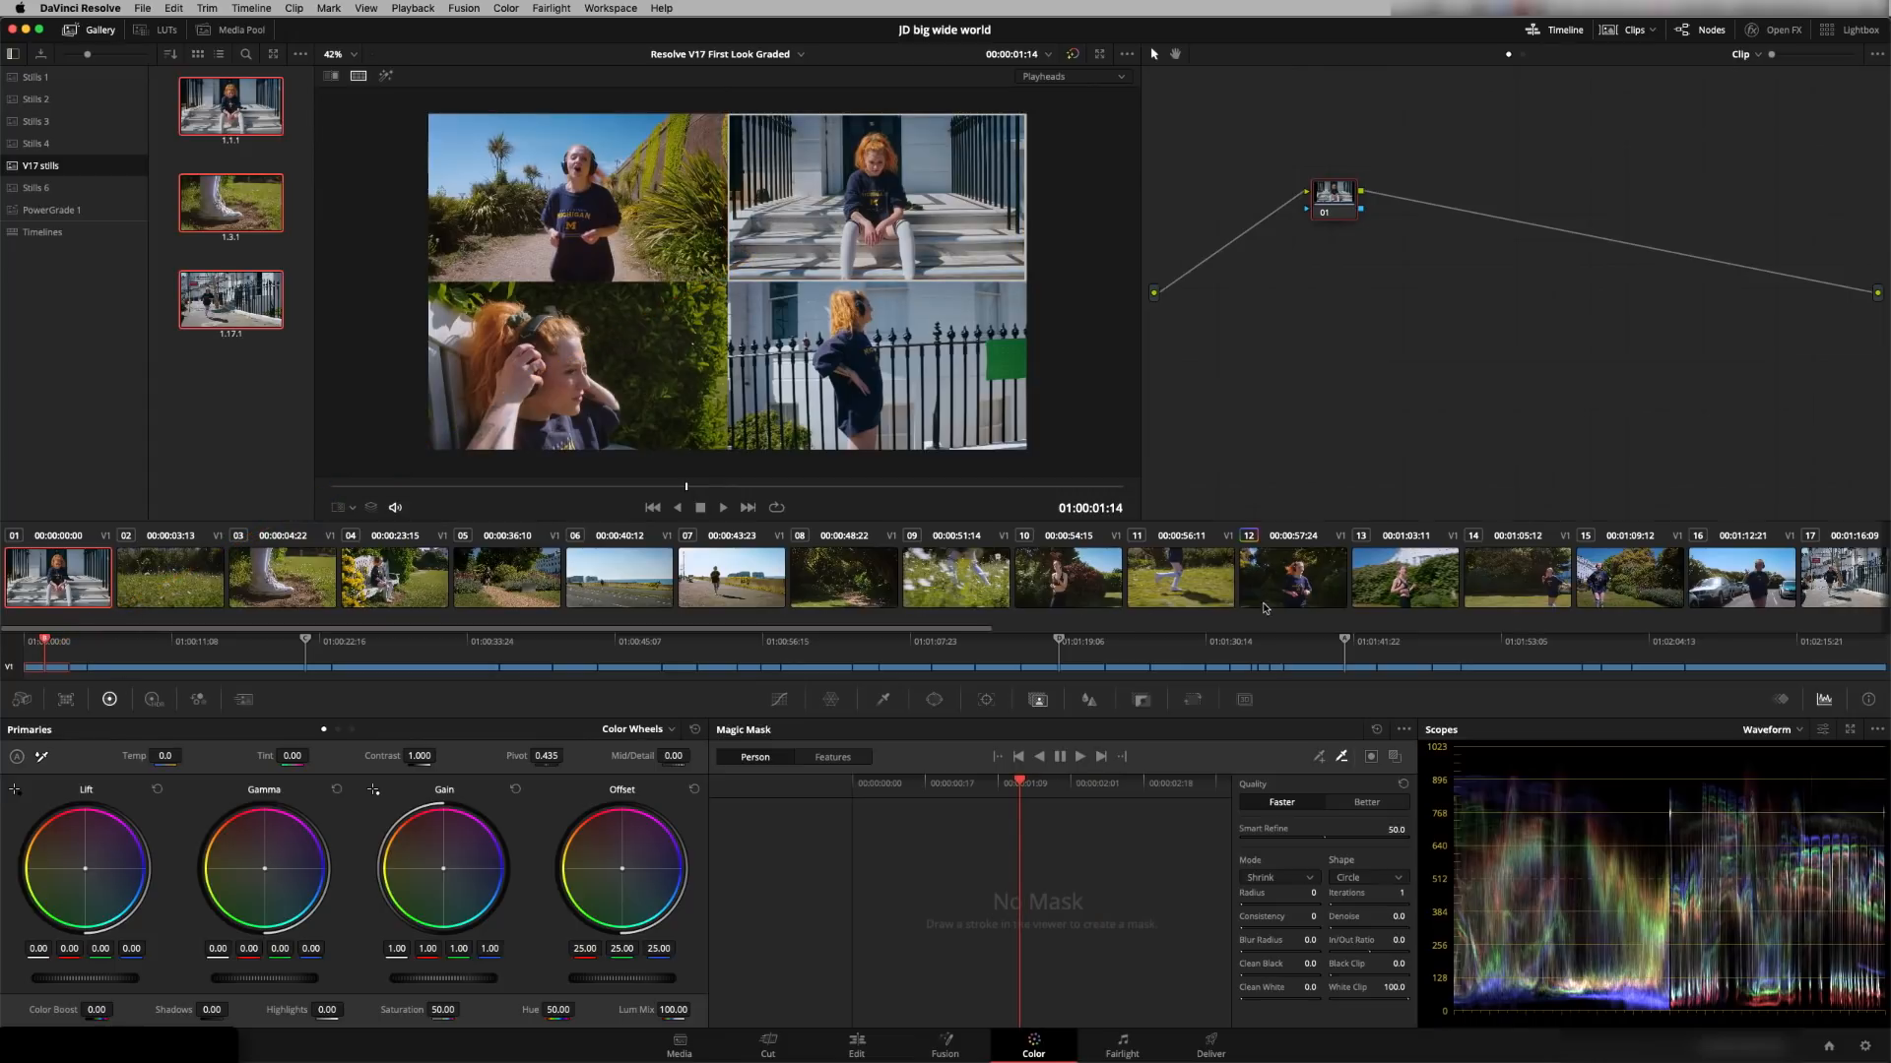
{"action": "left_click", "coordinate": [1347, 641]}
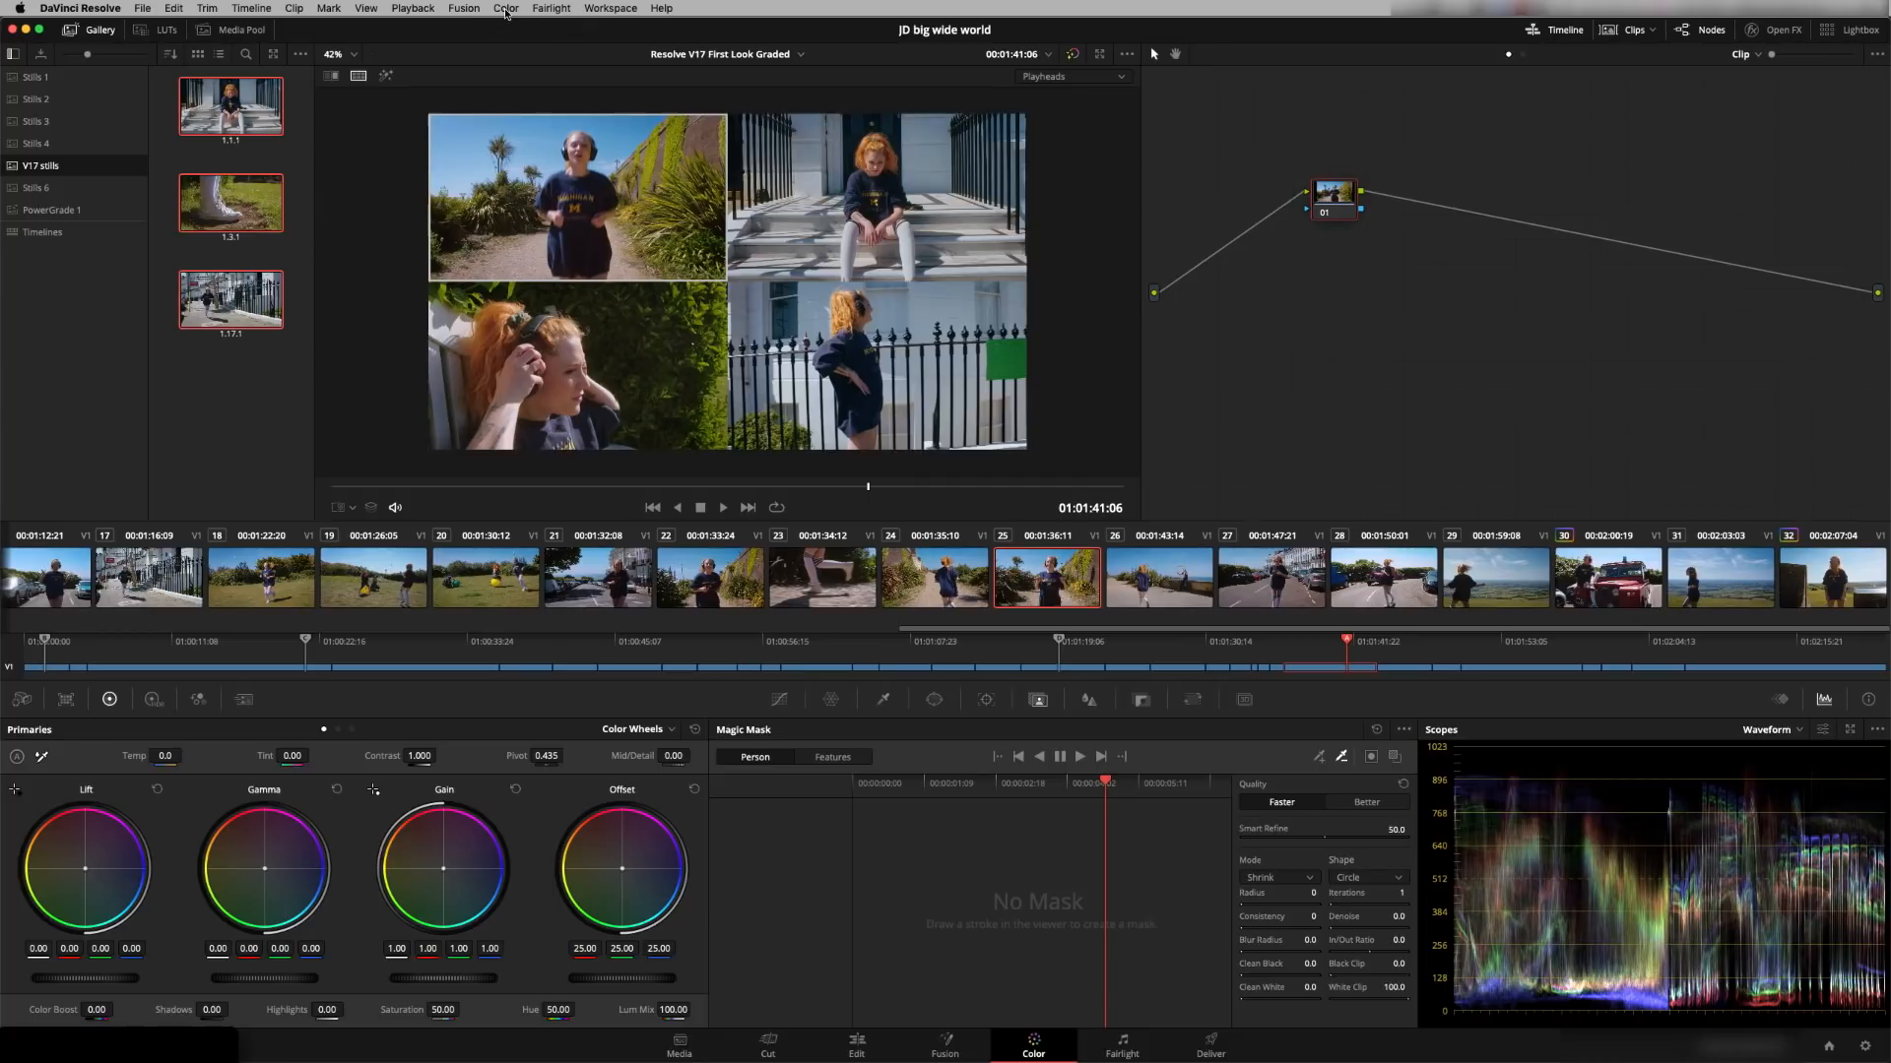
Reset the playheads to leave only Playhead A.
{"action": "left_click", "coordinate": [506, 9]}
{"action": "mouse_move", "coordinate": [591, 238]}
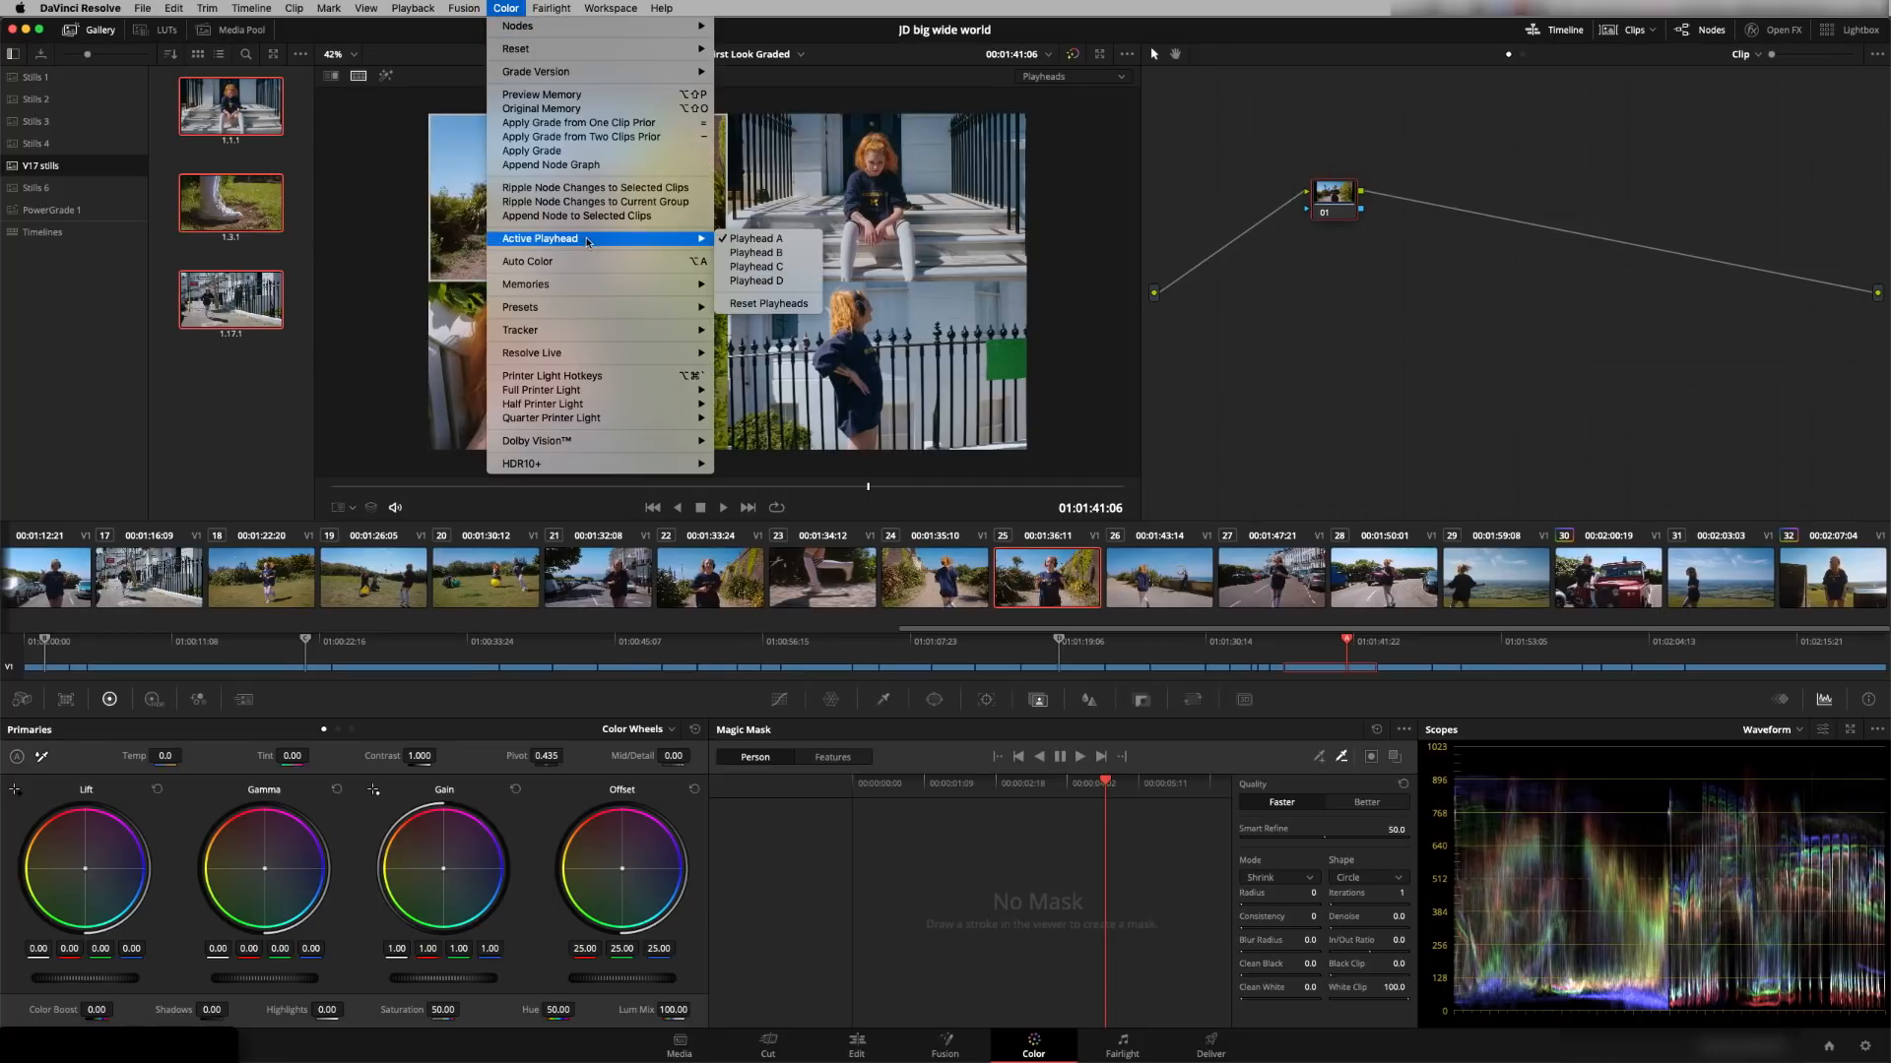
{"action": "left_click", "coordinate": [769, 303]}
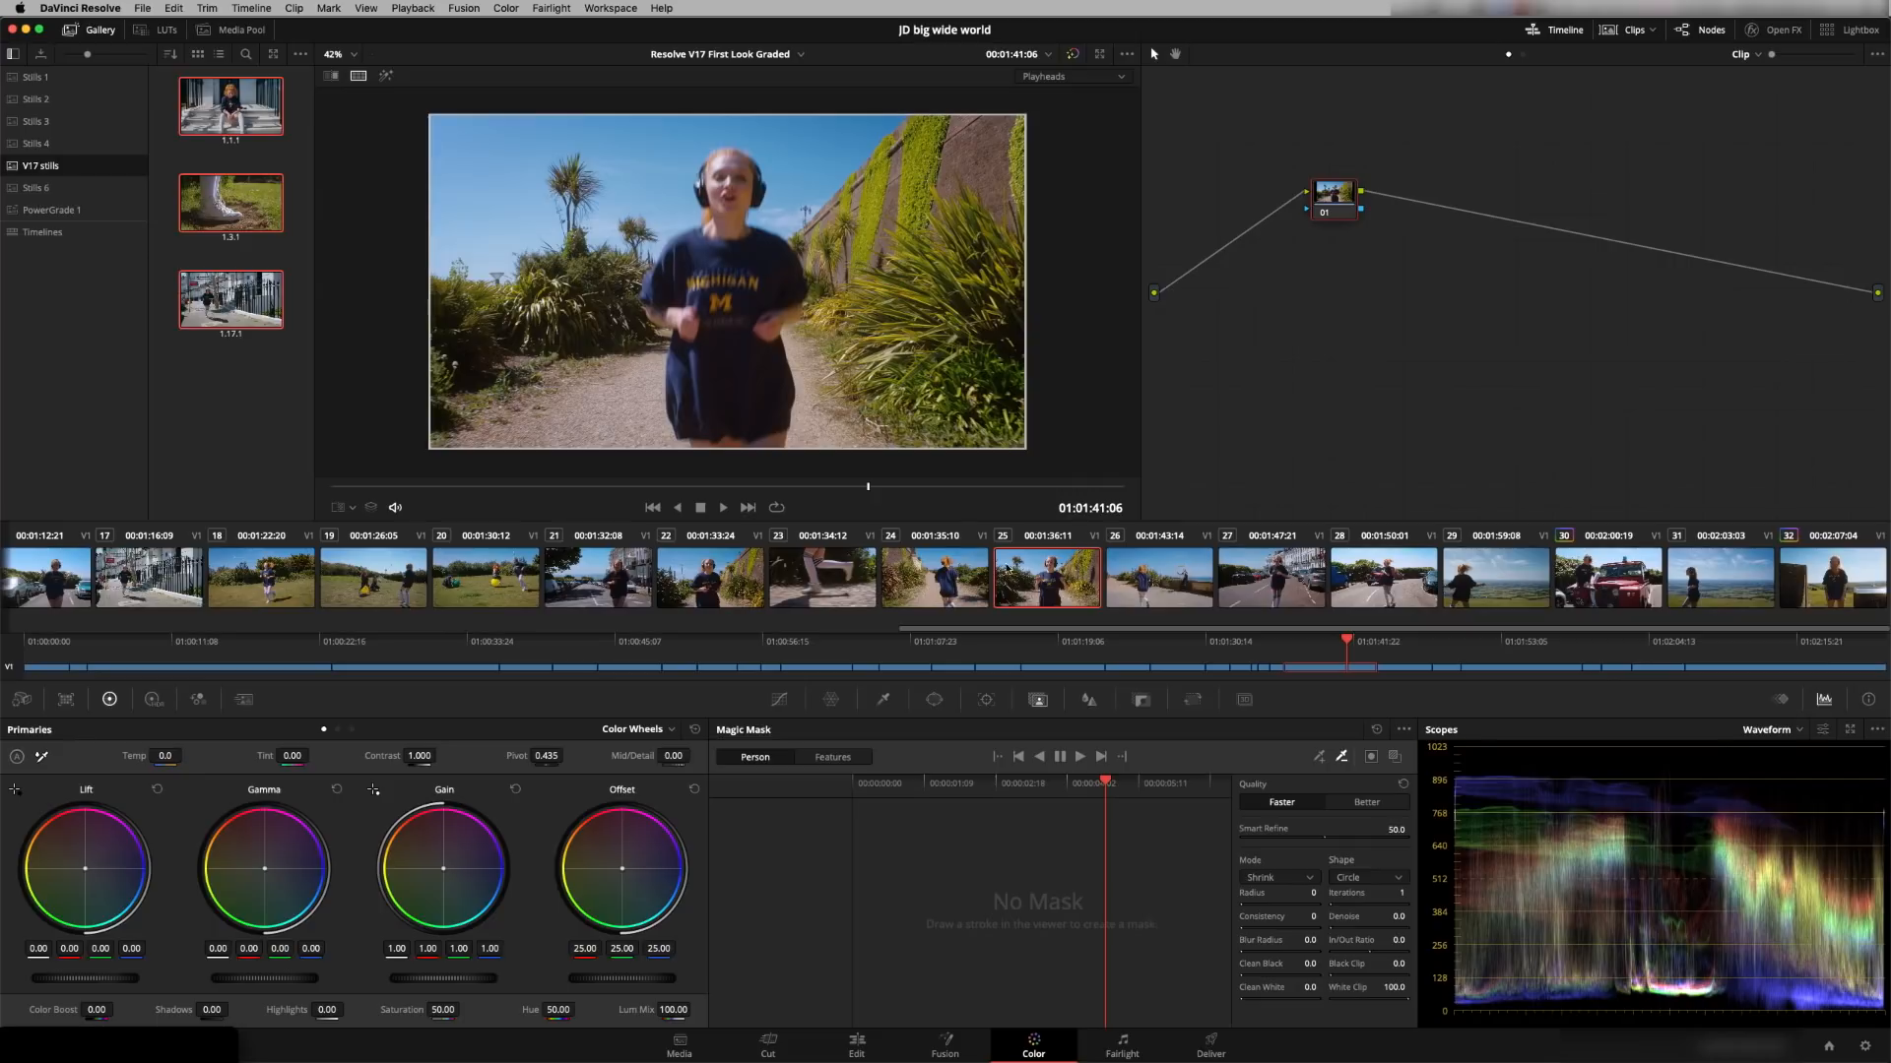
Place Playhead B at 01:01:19:15 in clip 17 and turn off the split screen.
{"action": "left_click", "coordinate": [506, 8]}
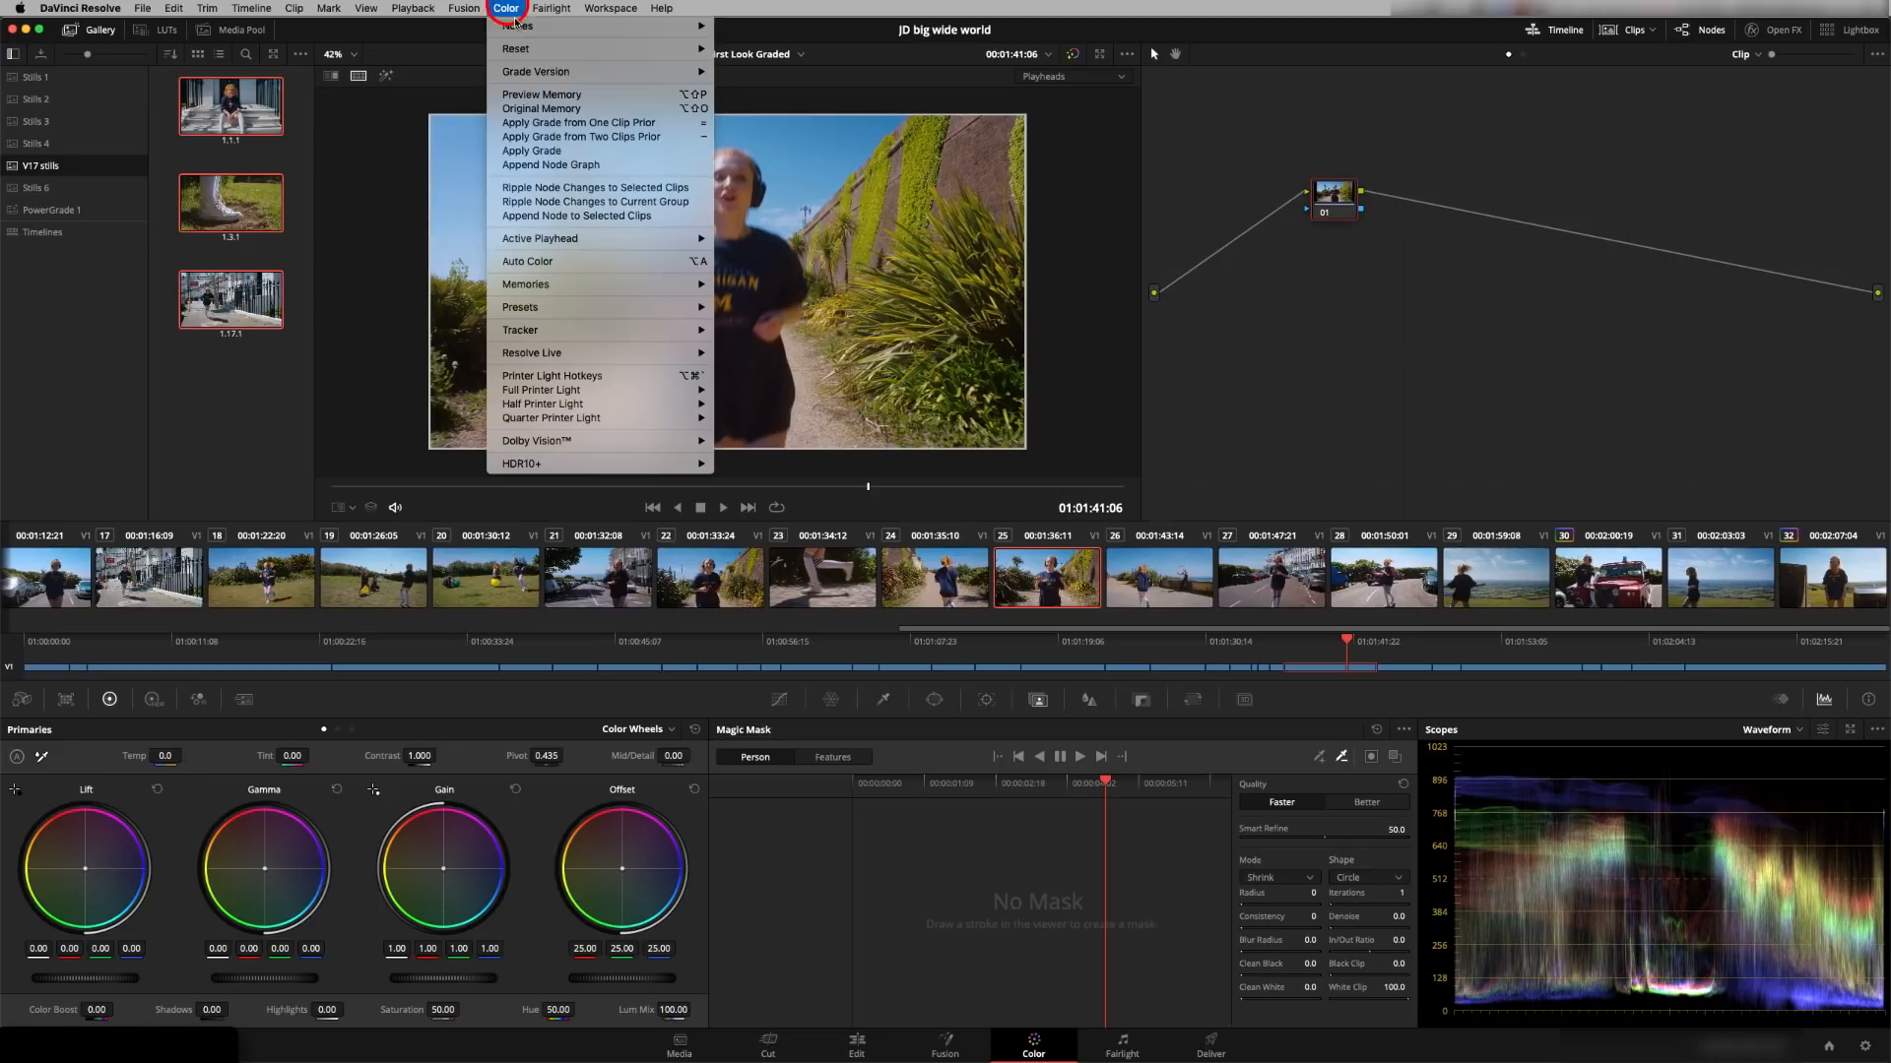
{"action": "mouse_move", "coordinate": [579, 246]}
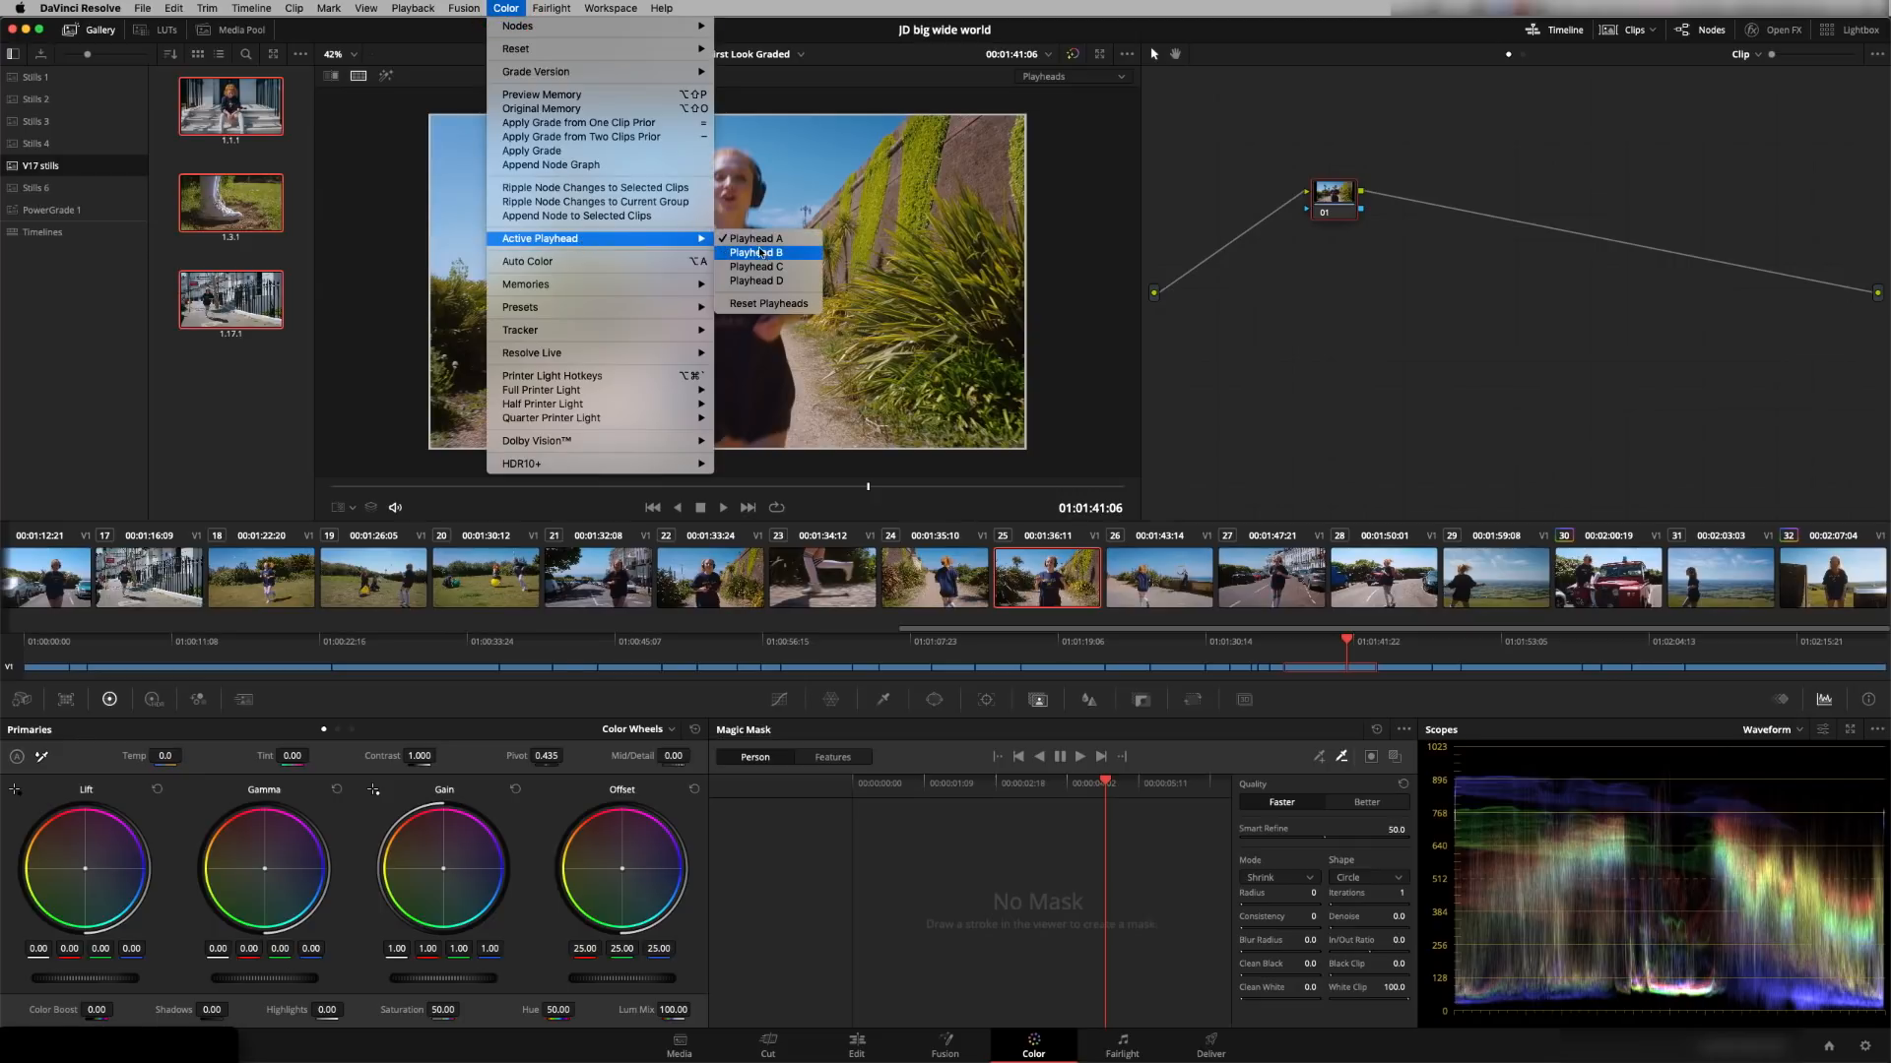
{"action": "left_click", "coordinate": [764, 253]}
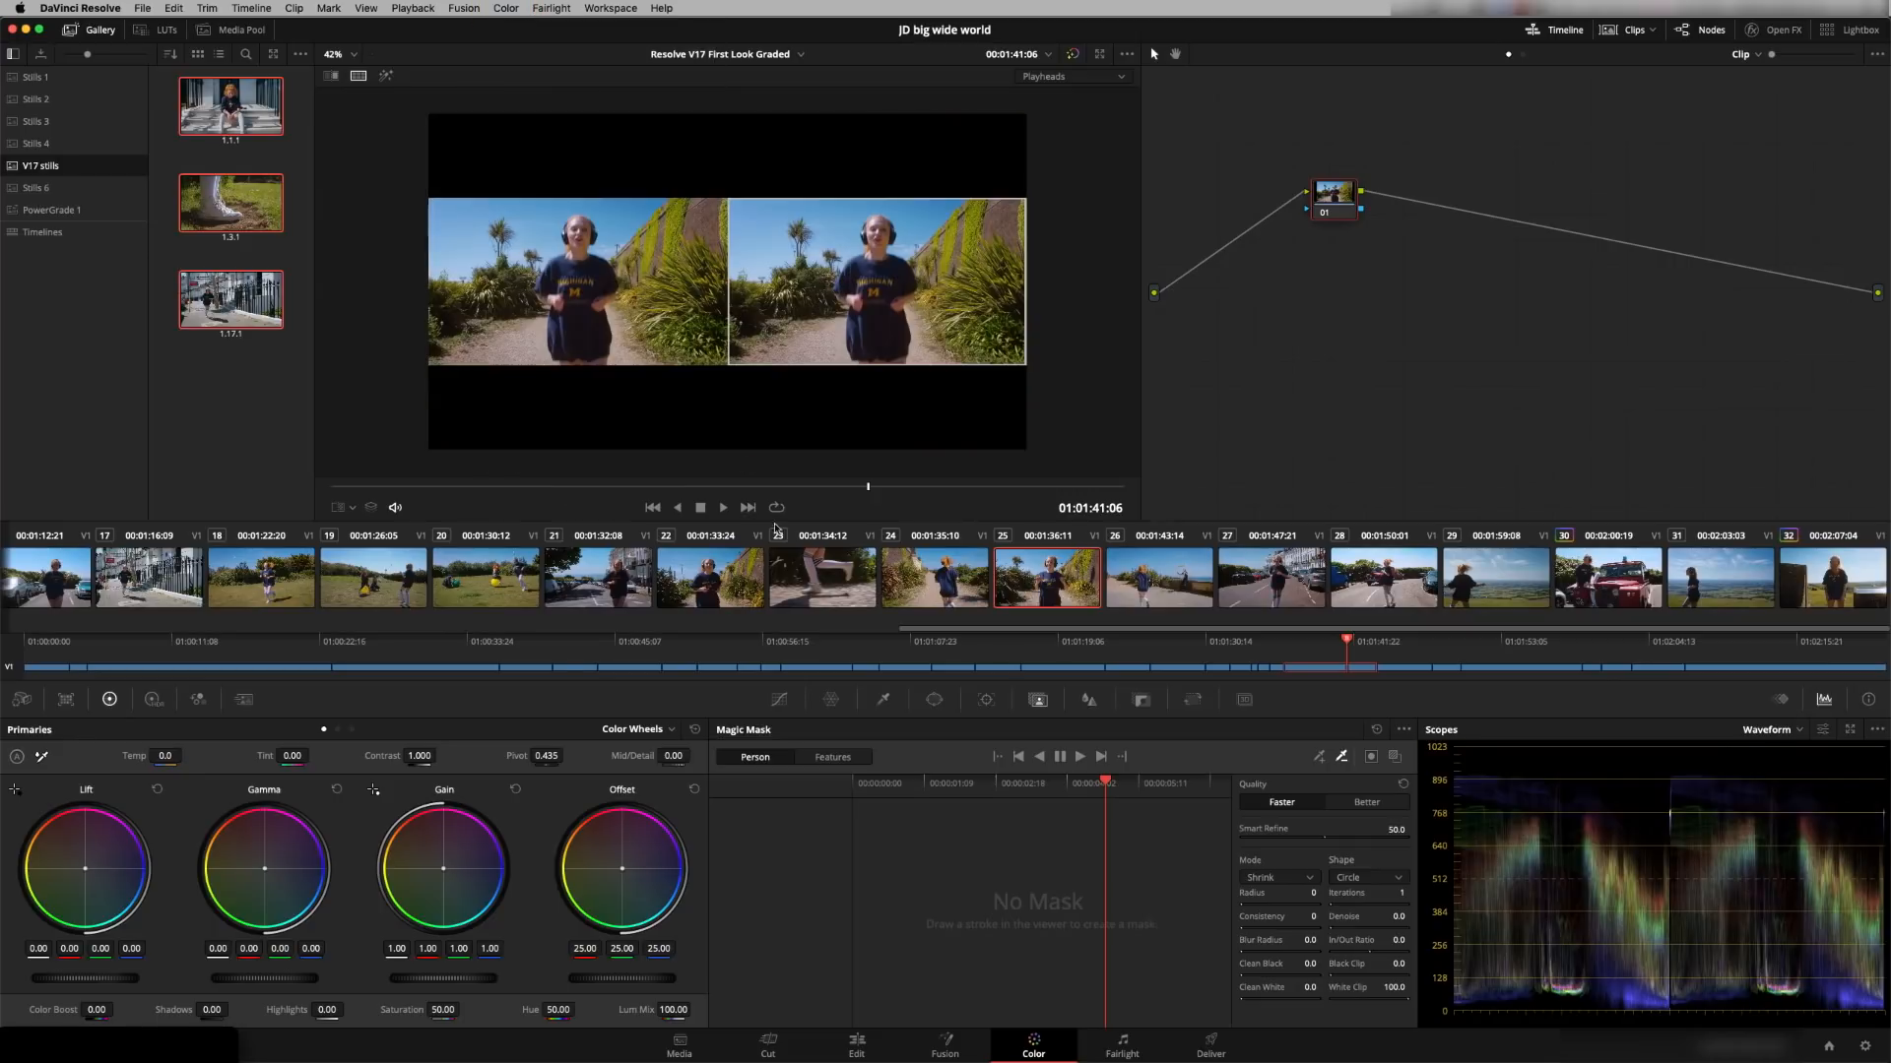
{"action": "left_click", "coordinate": [145, 595]}
{"action": "left_click_drag", "start_coordinate": [1019, 649], "coordinate": [1063, 643]}
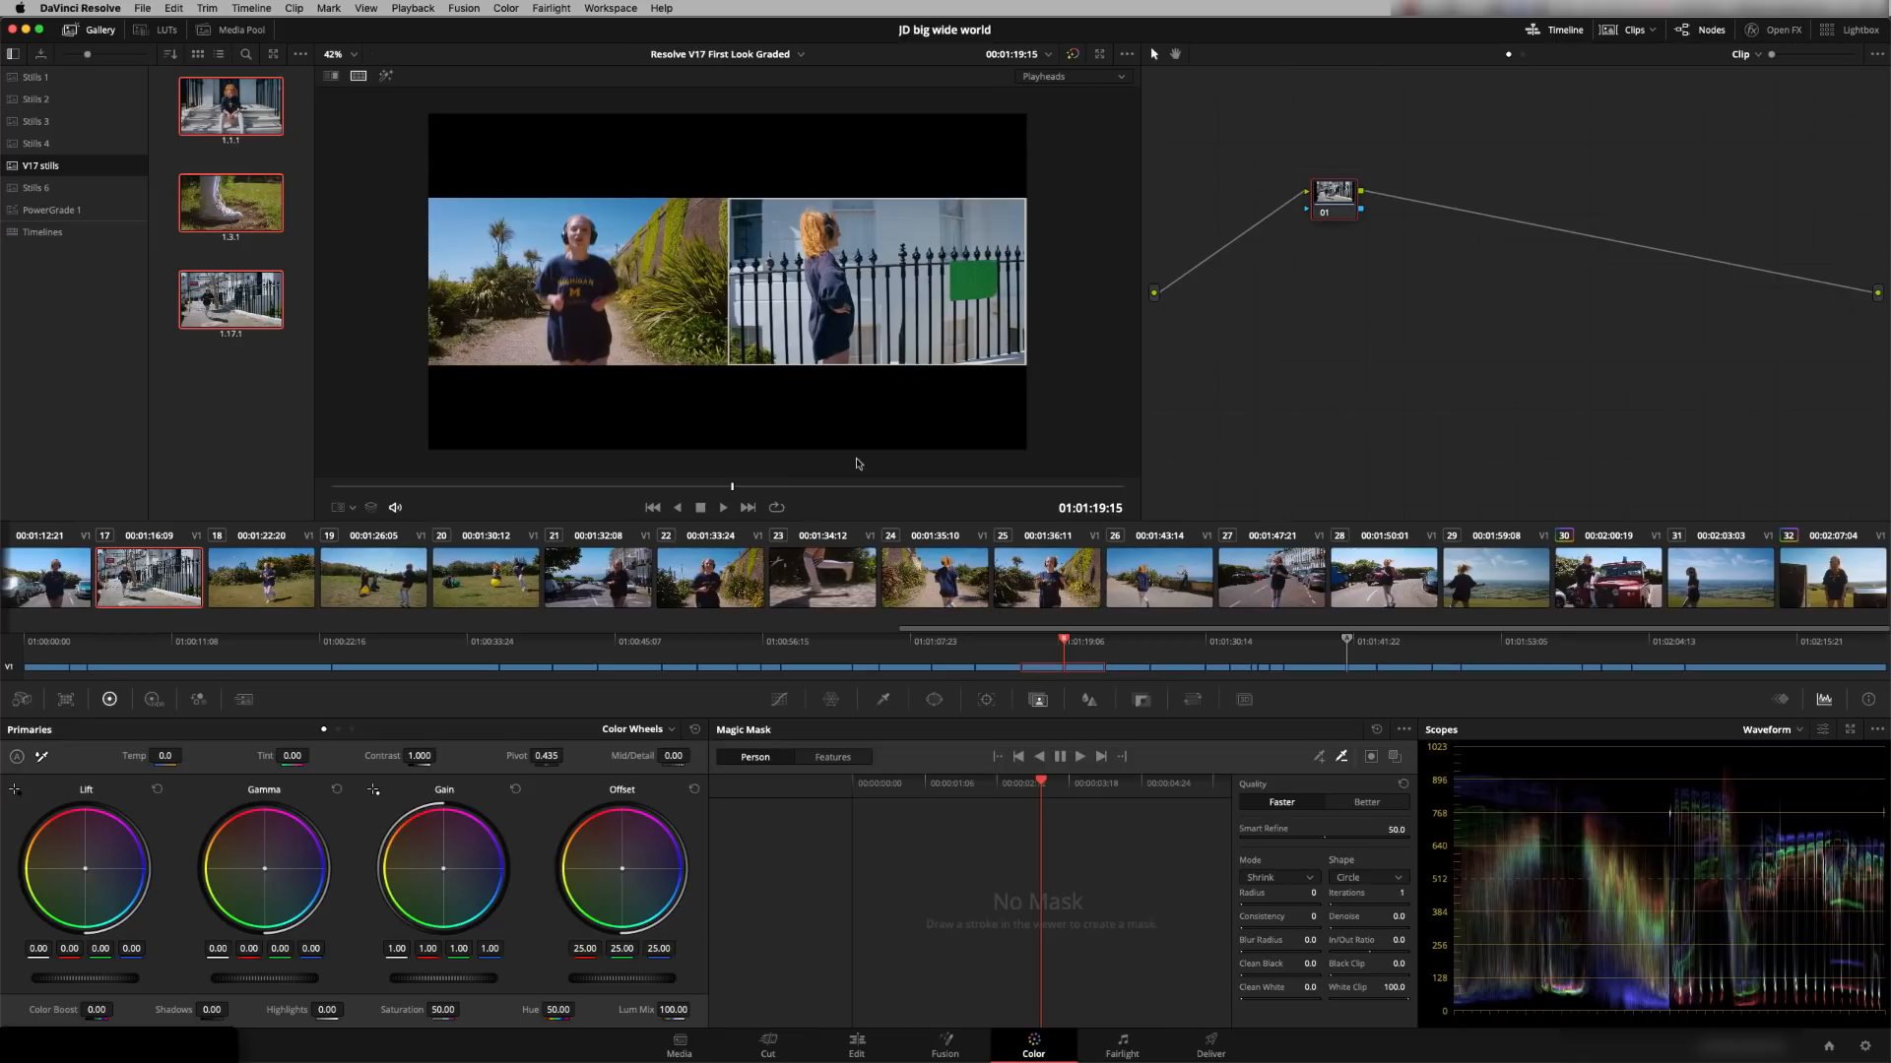
{"action": "left_click", "coordinate": [359, 75]}
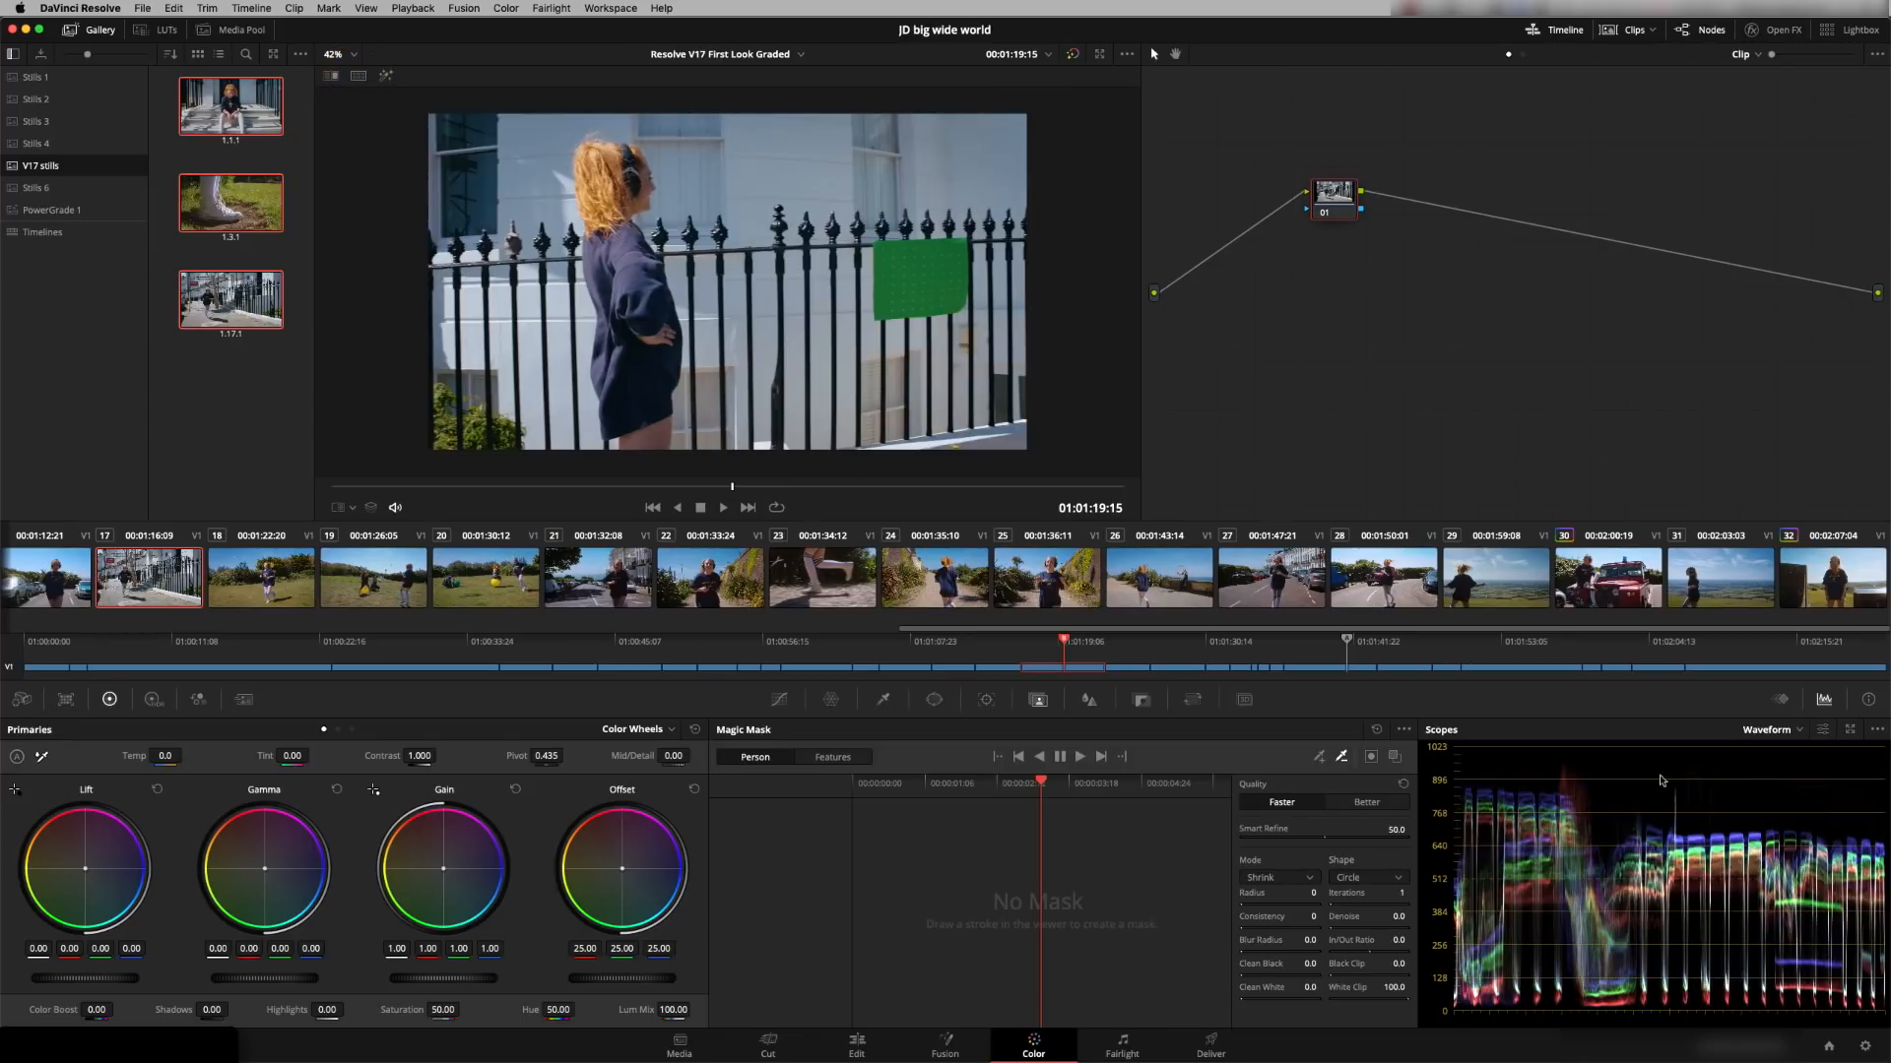
Try DaVinci YRGB Color Managed as the project's color science, review the color management presets including DaVinci Wide Gamut, and discard the settings.
{"action": "left_click", "coordinate": [1864, 1047]}
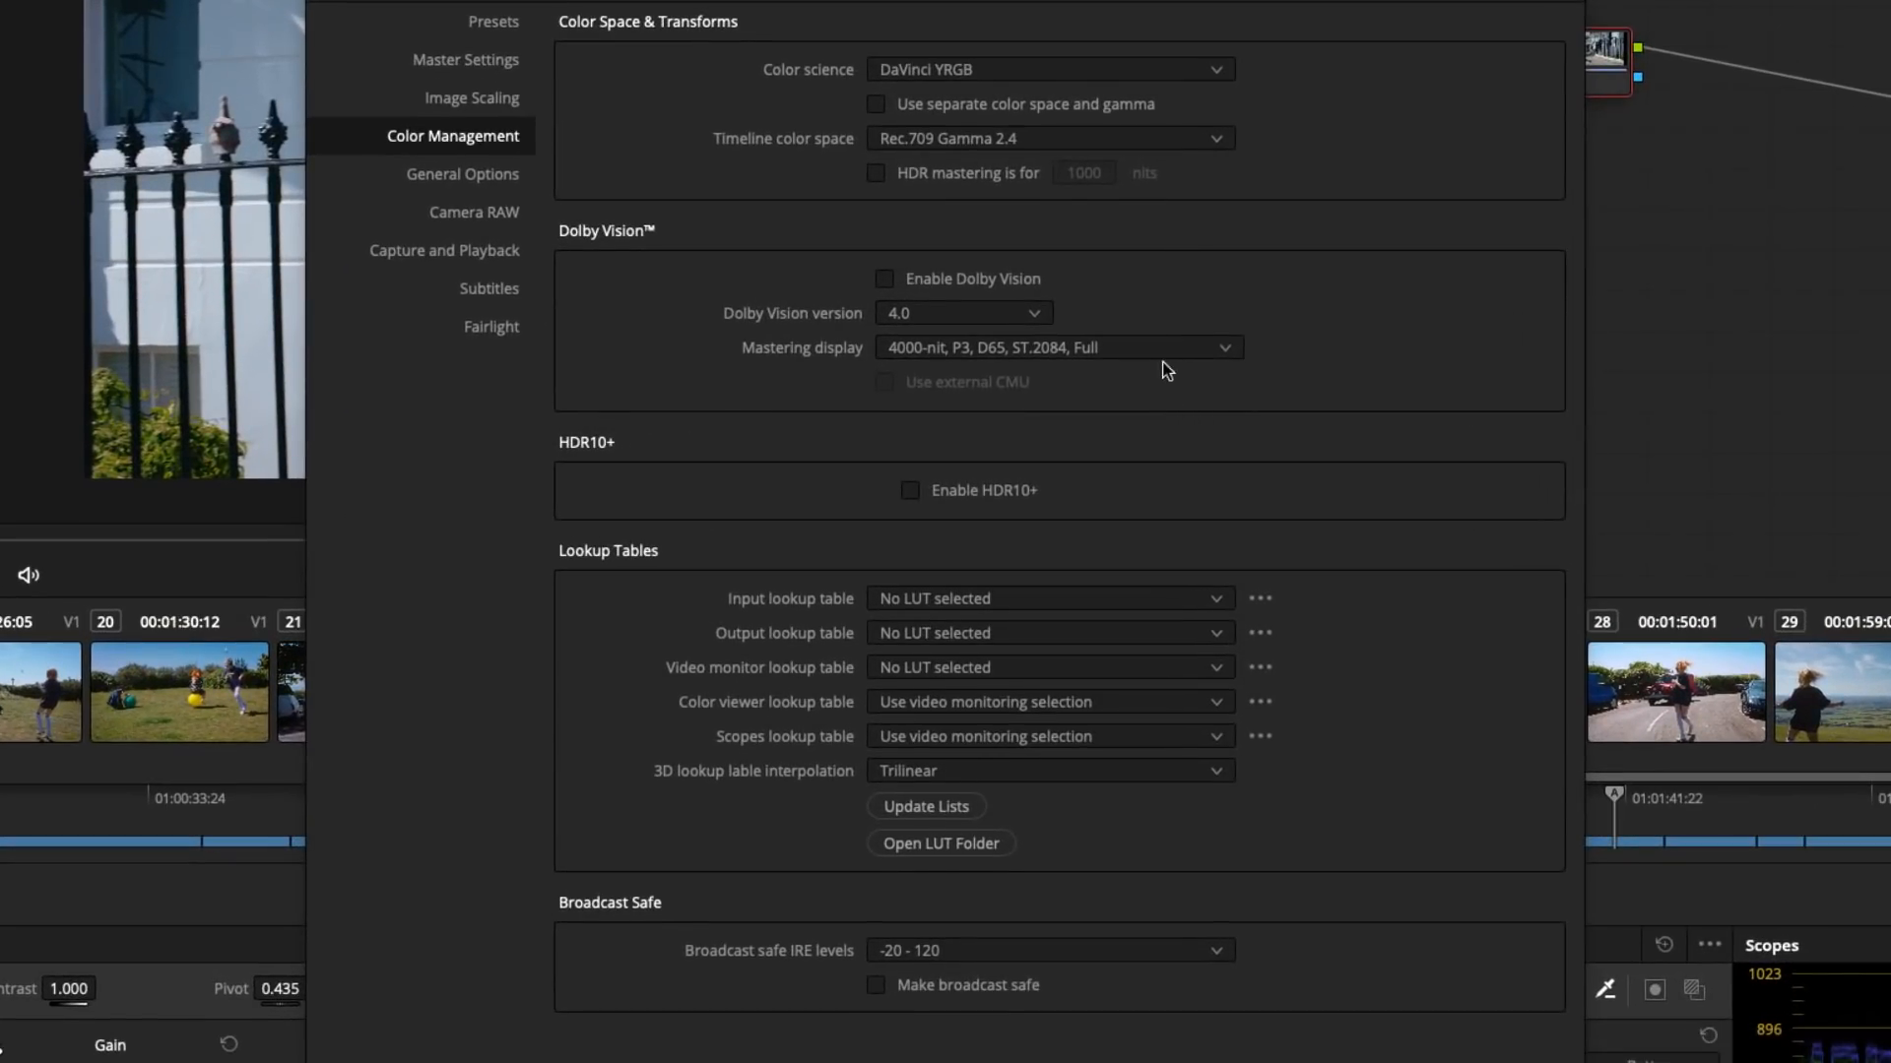
{"action": "left_click", "coordinate": [1191, 75]}
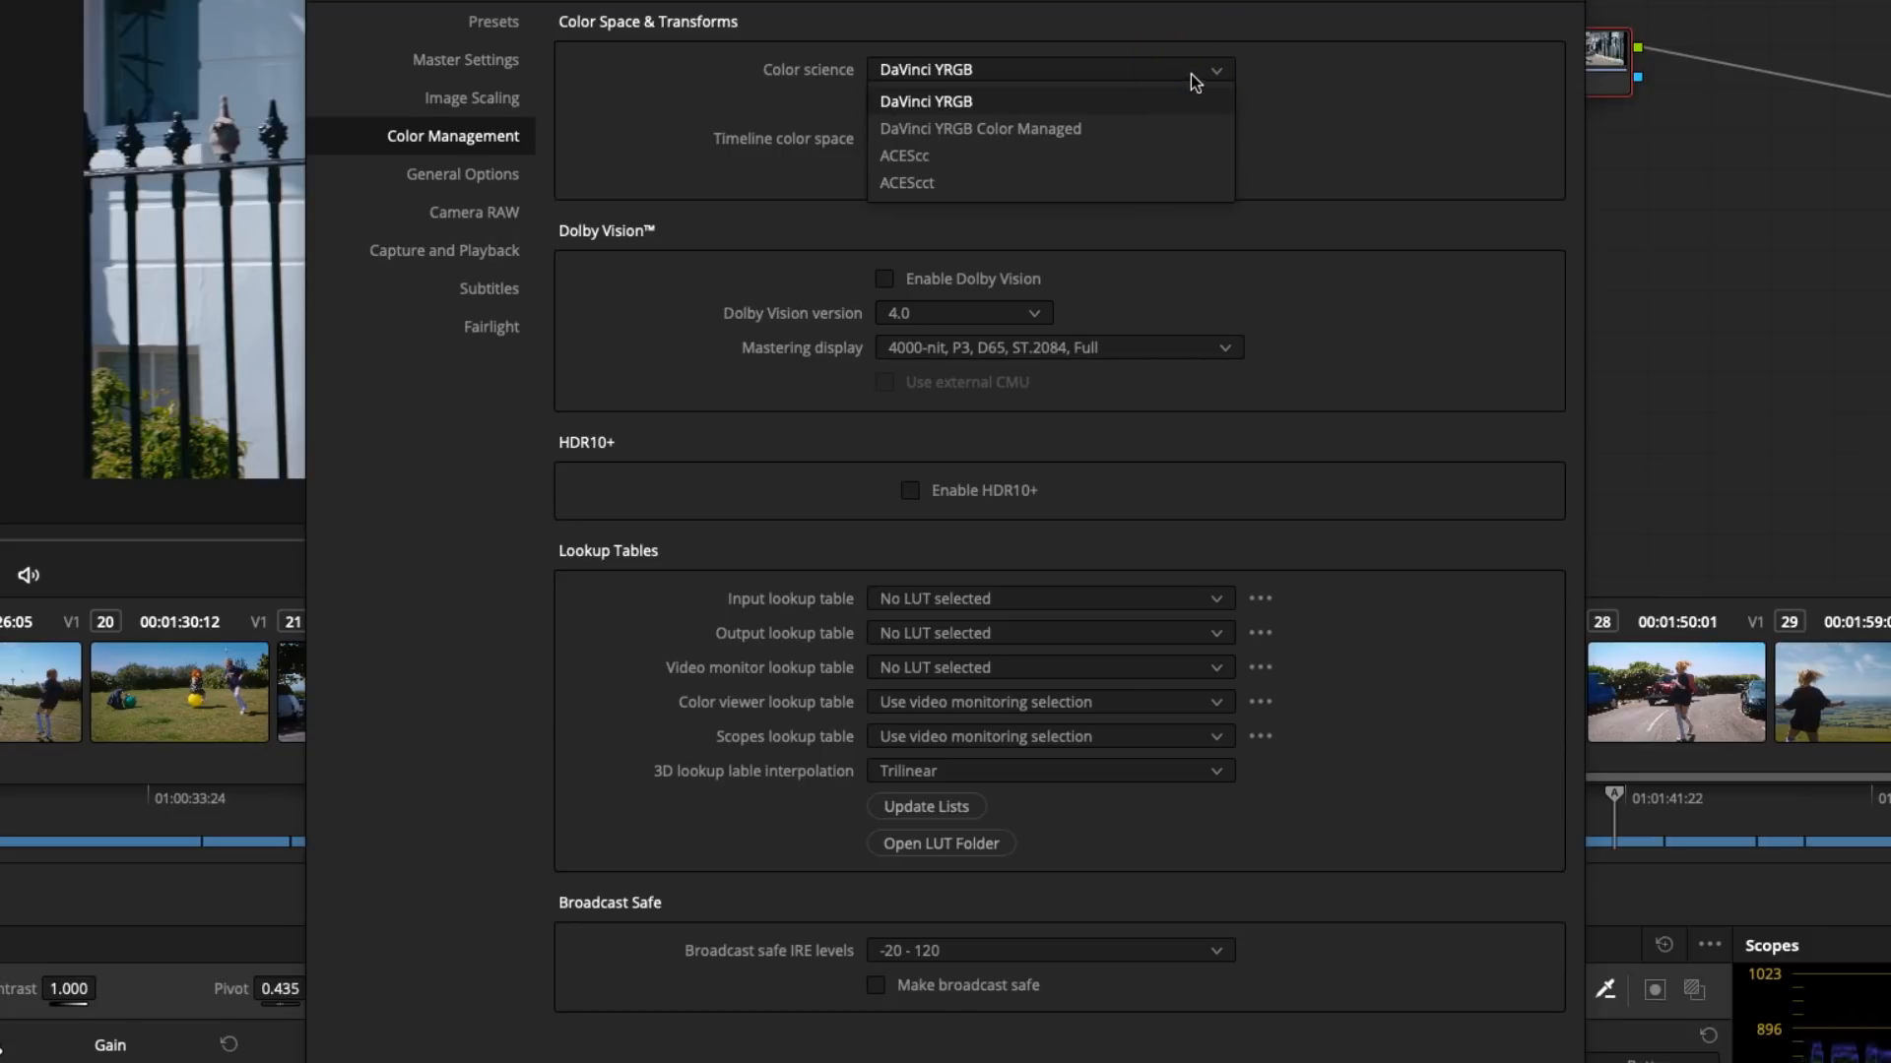
{"action": "left_click", "coordinate": [1078, 137]}
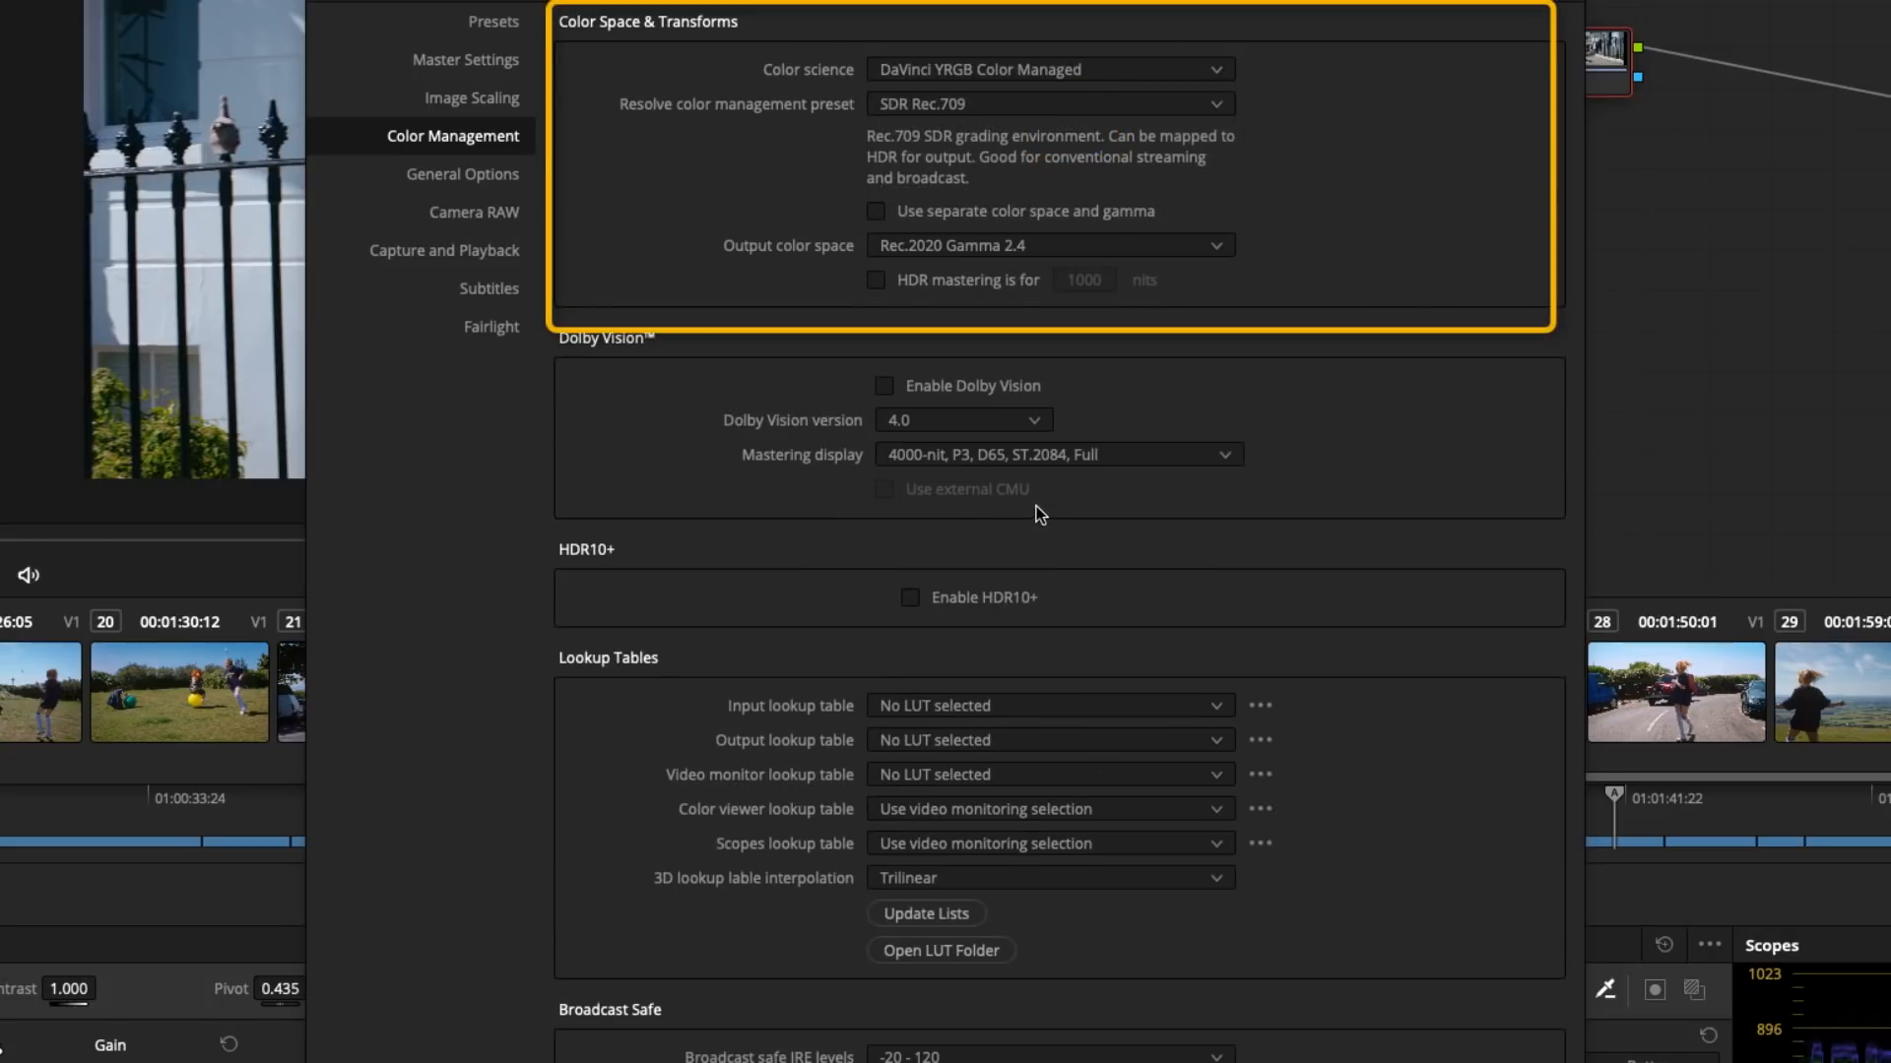
{"action": "left_click", "coordinate": [1218, 106]}
{"action": "left_click", "coordinate": [1166, 136]}
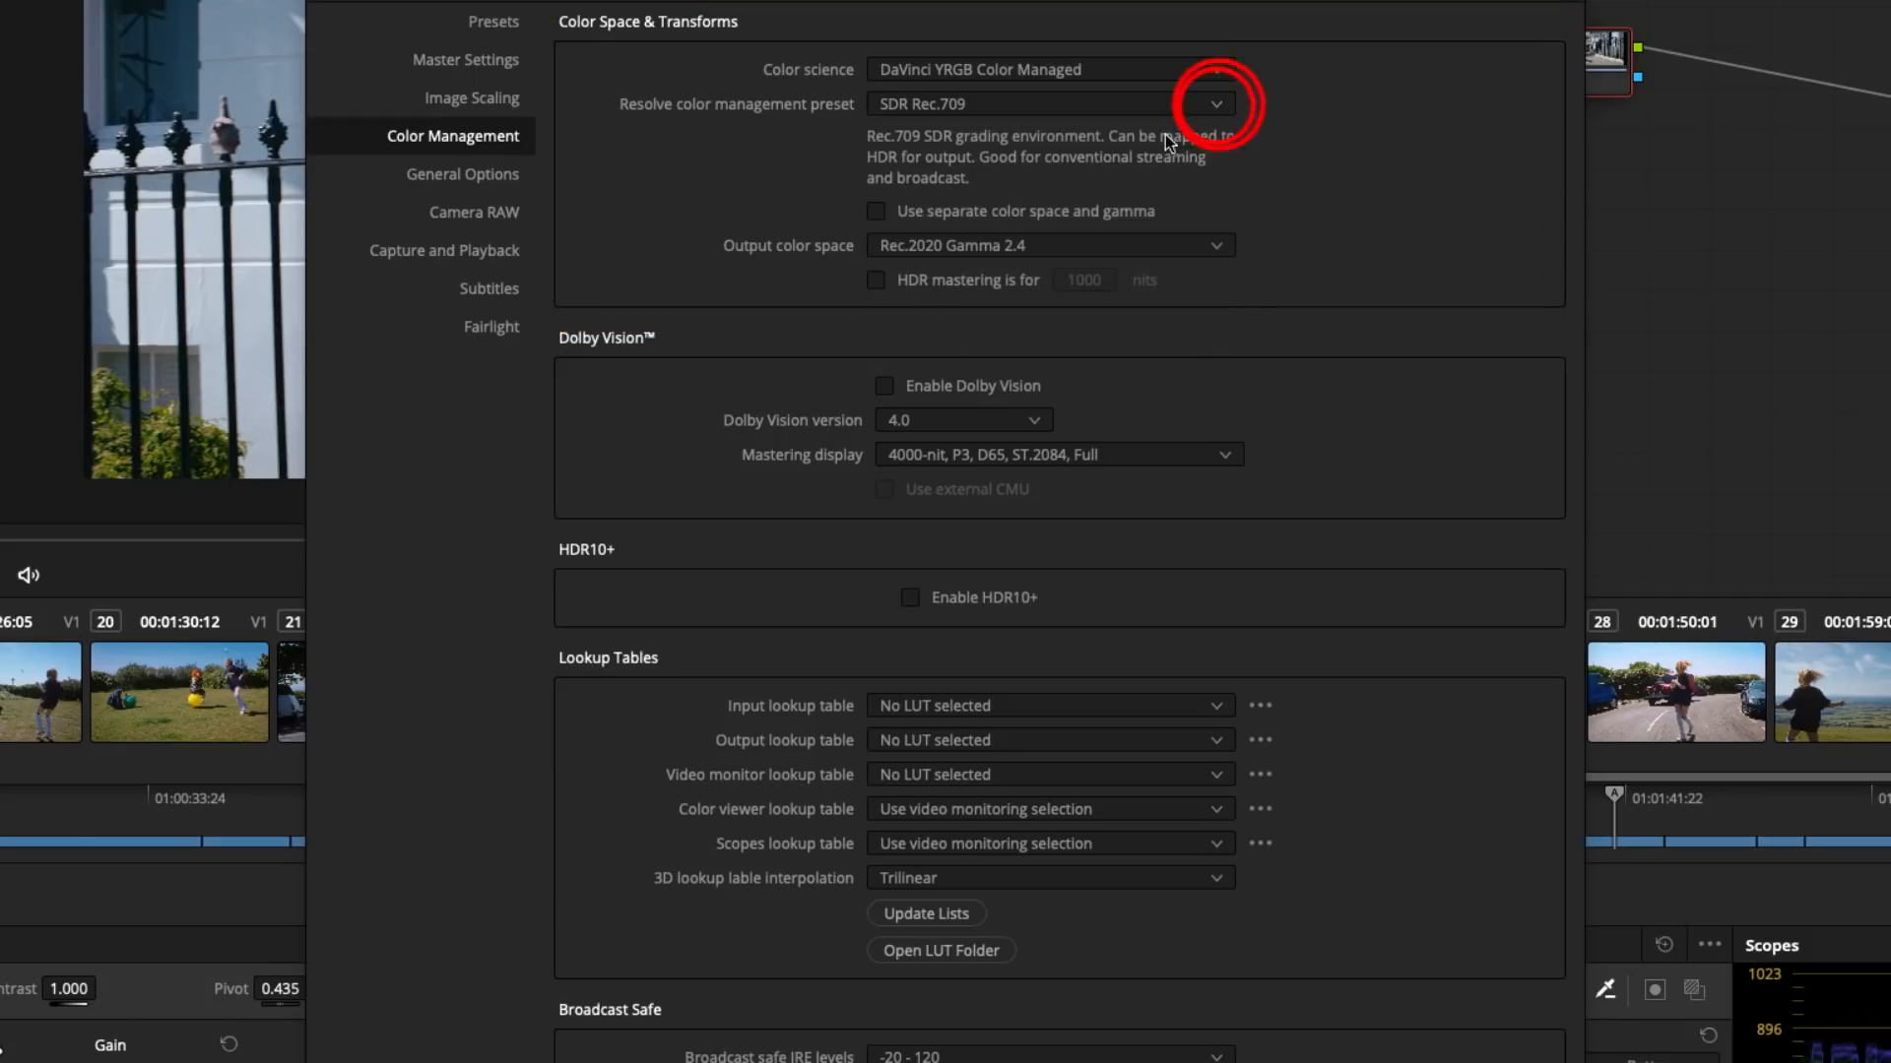
{"action": "left_click", "coordinate": [1221, 102]}
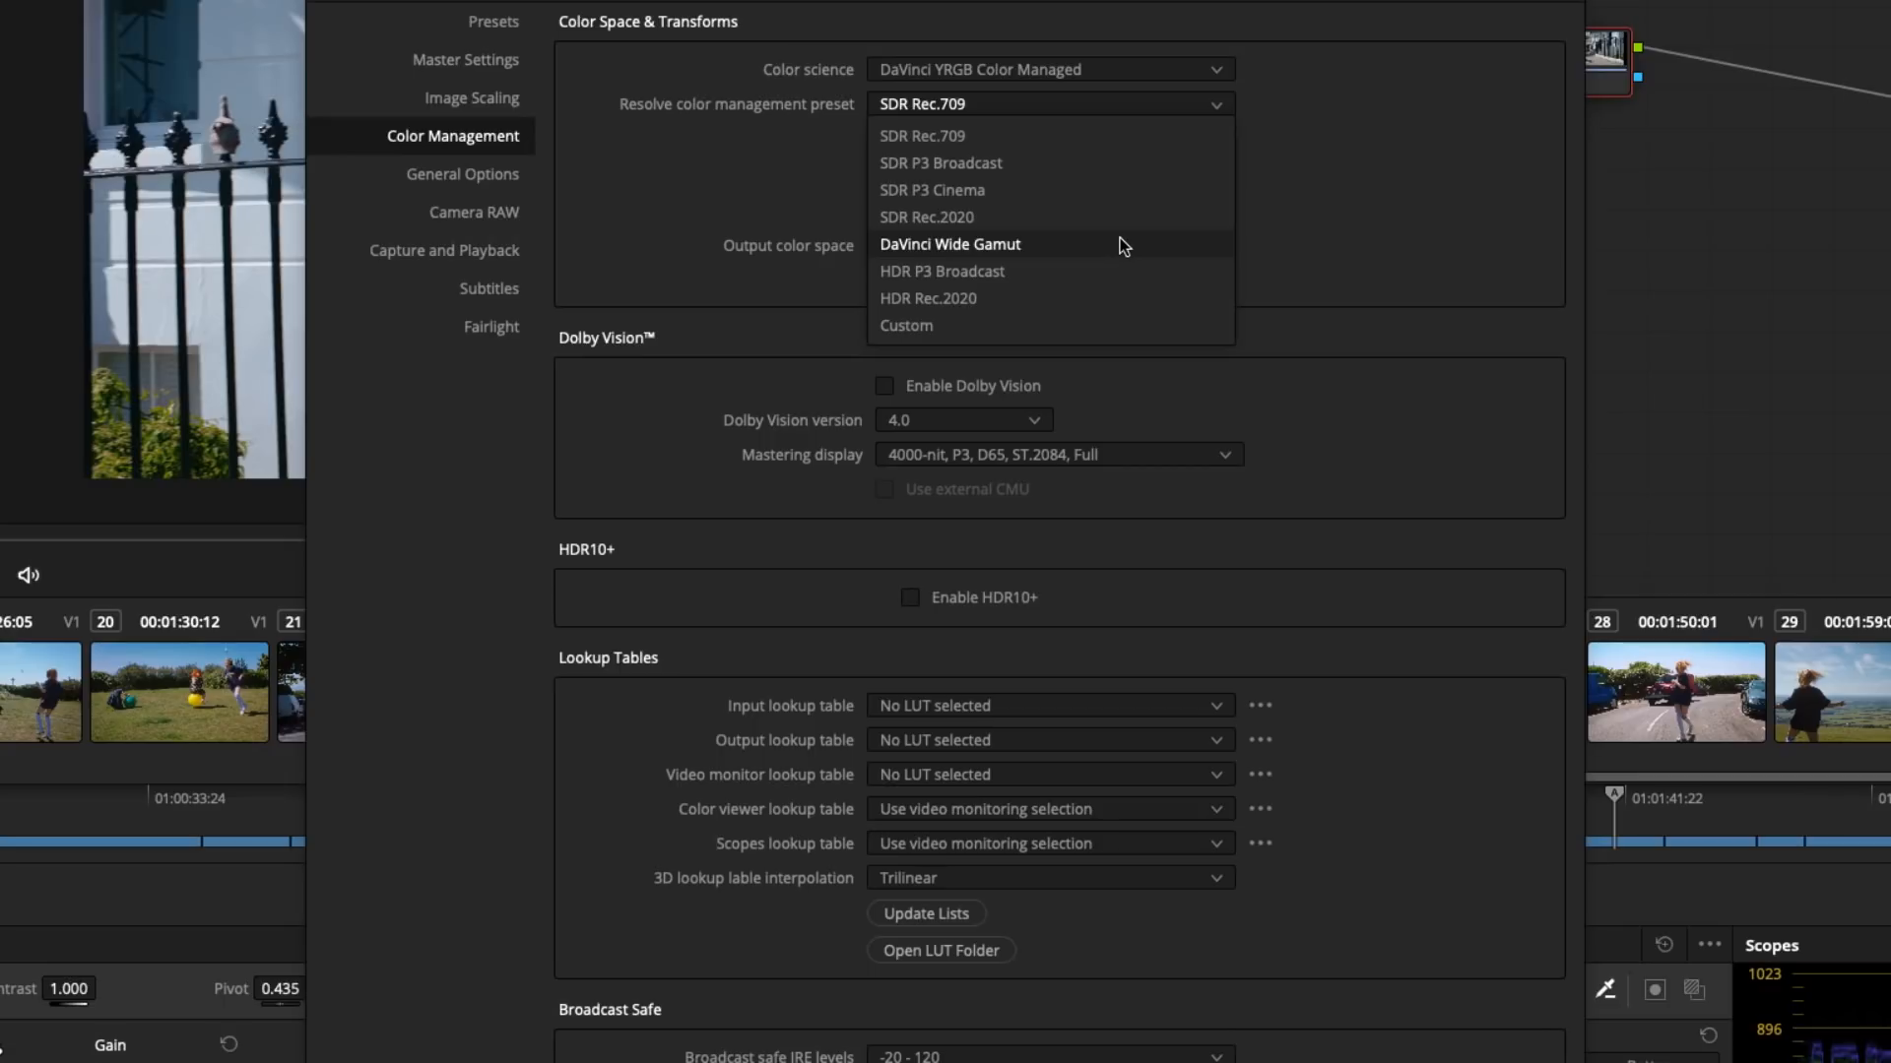
{"action": "left_click", "coordinate": [1301, 178]}
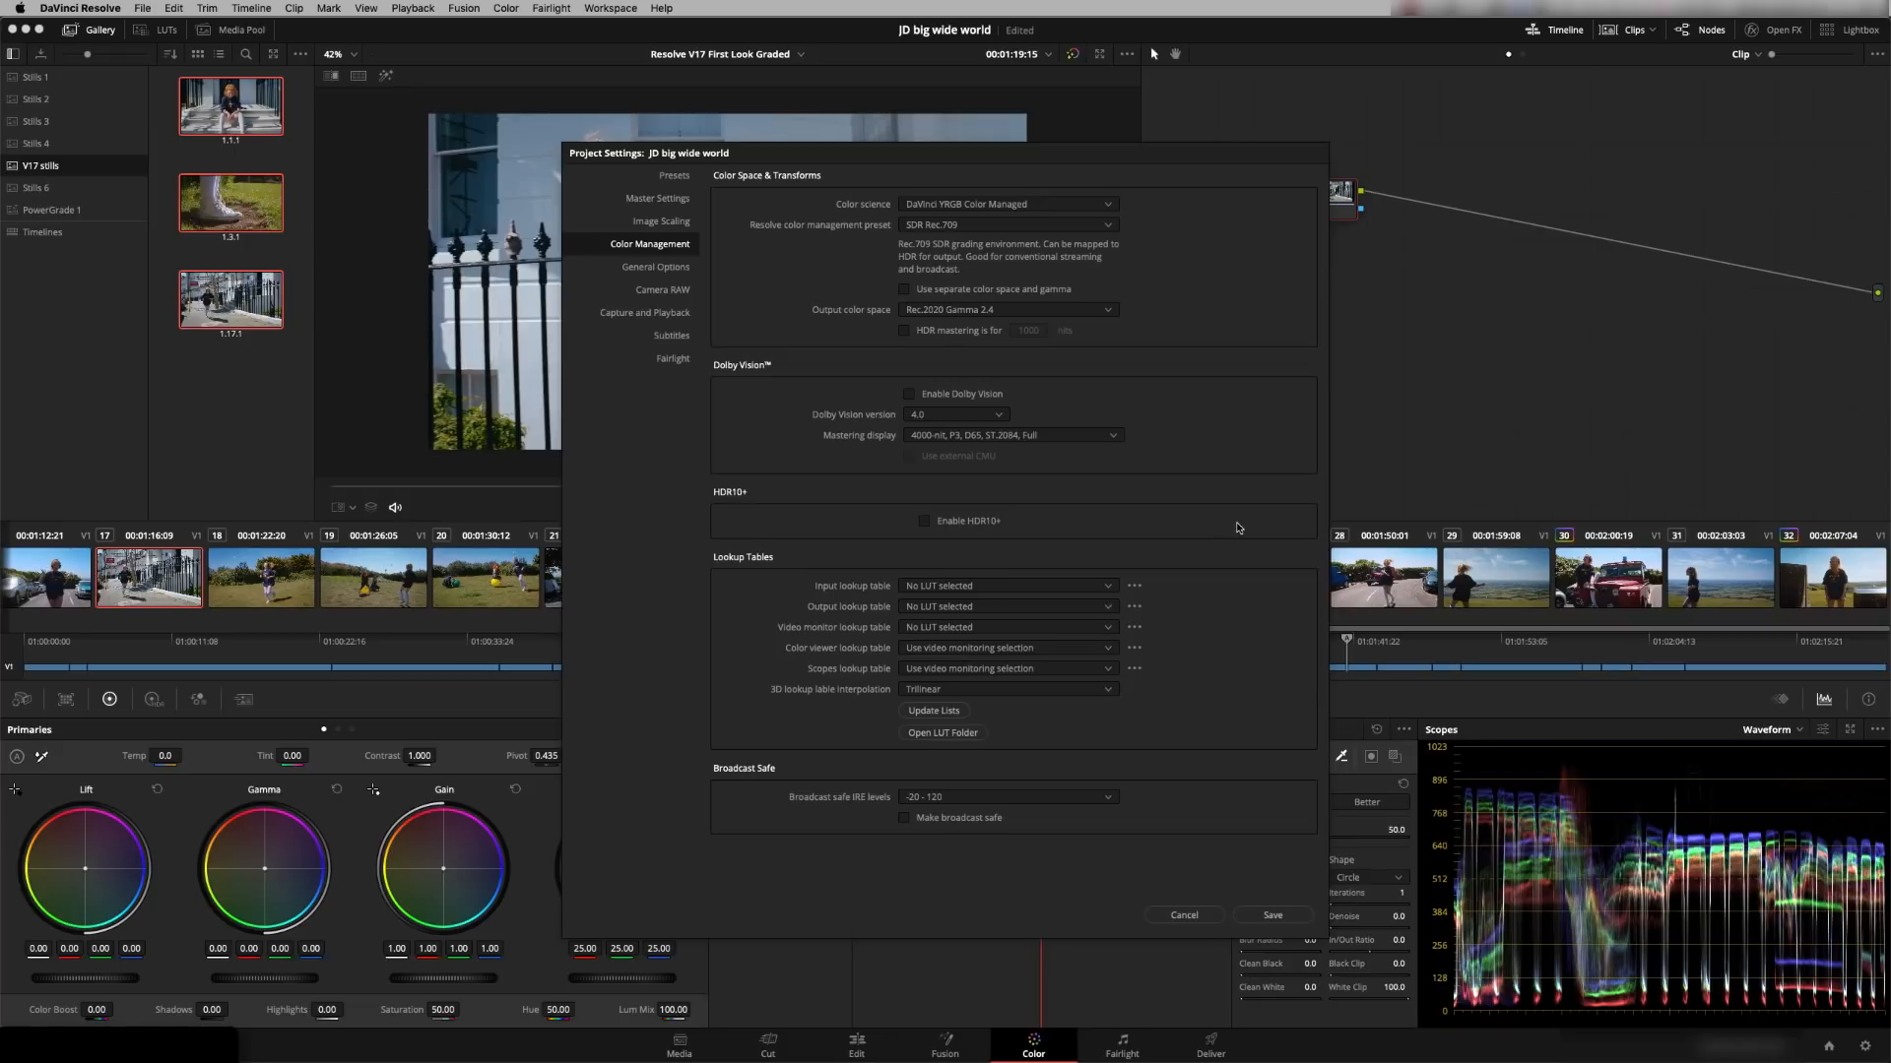
{"action": "left_click", "coordinate": [1183, 916]}
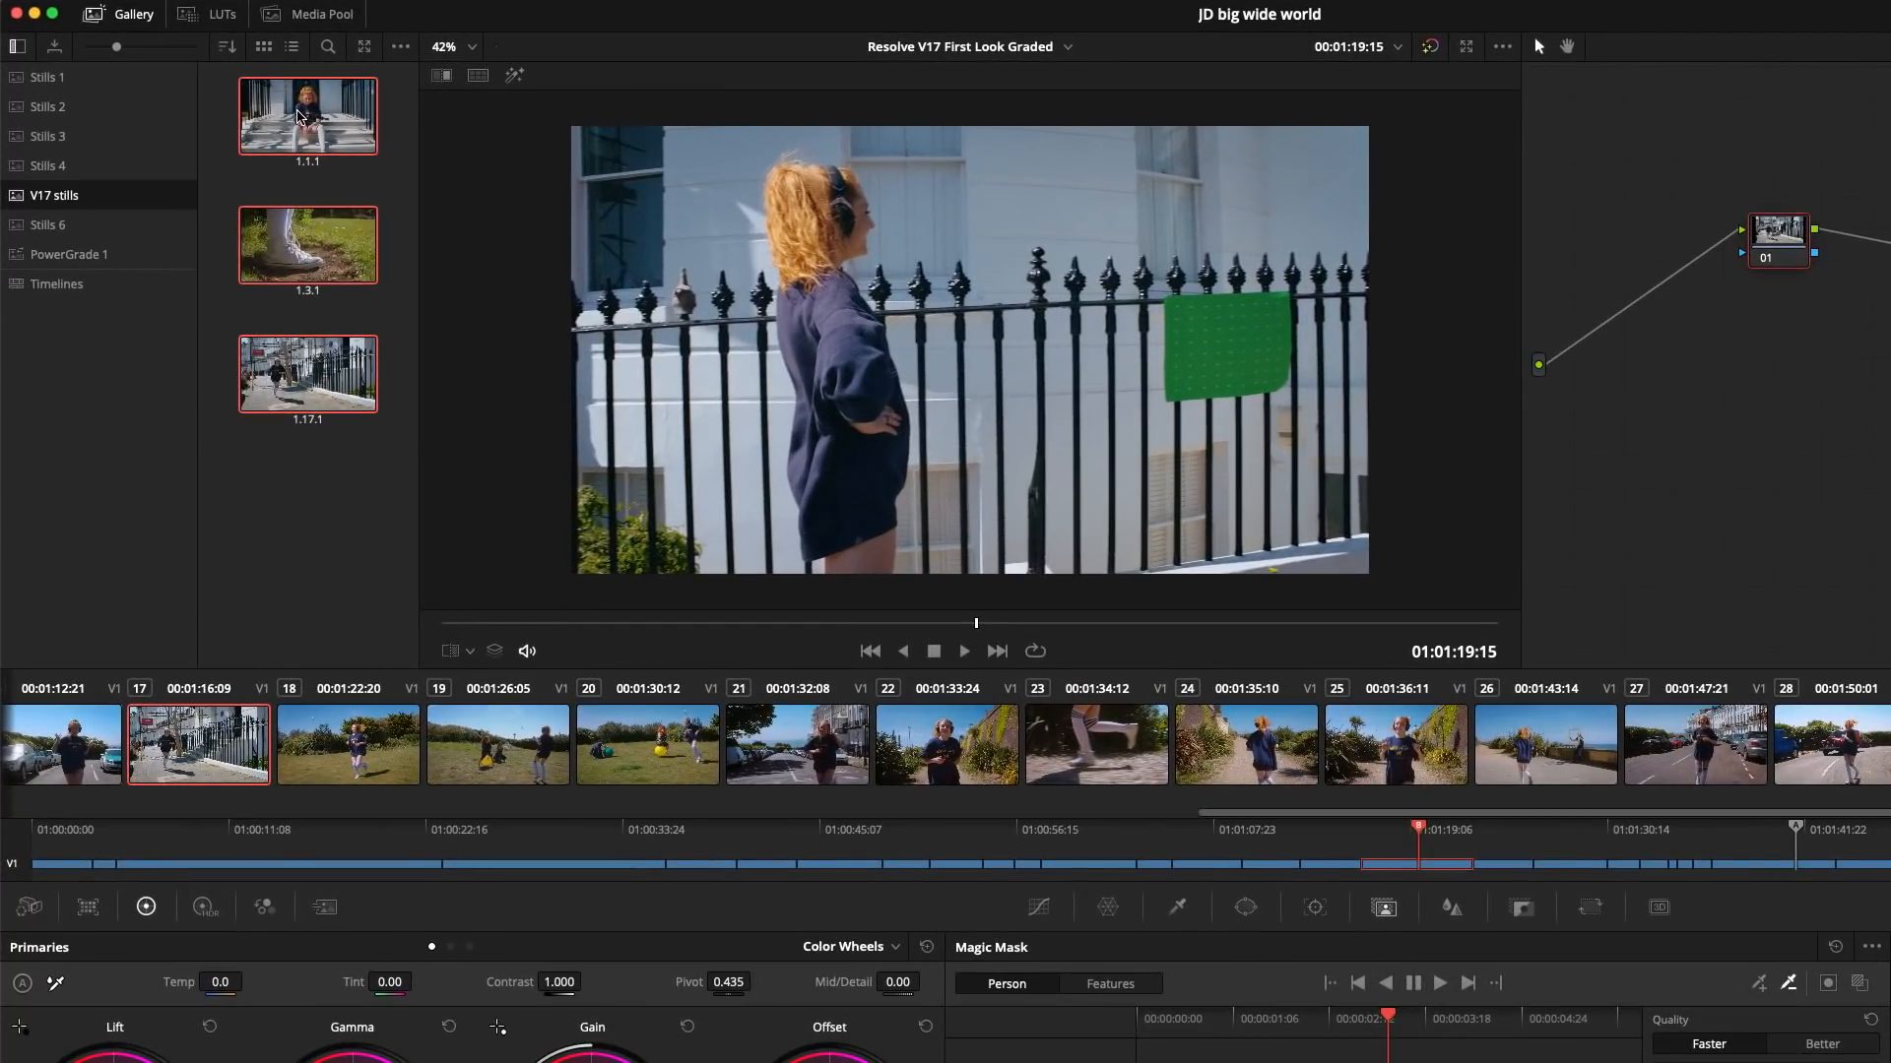
Compare still 1.1.1 with the current clip 17 frame using an adjusted side-by-side wipe and an upper/lower wipe.
{"action": "double_click", "coordinate": [305, 123]}
{"action": "left_click_drag", "start_coordinate": [968, 401], "coordinate": [911, 446]}
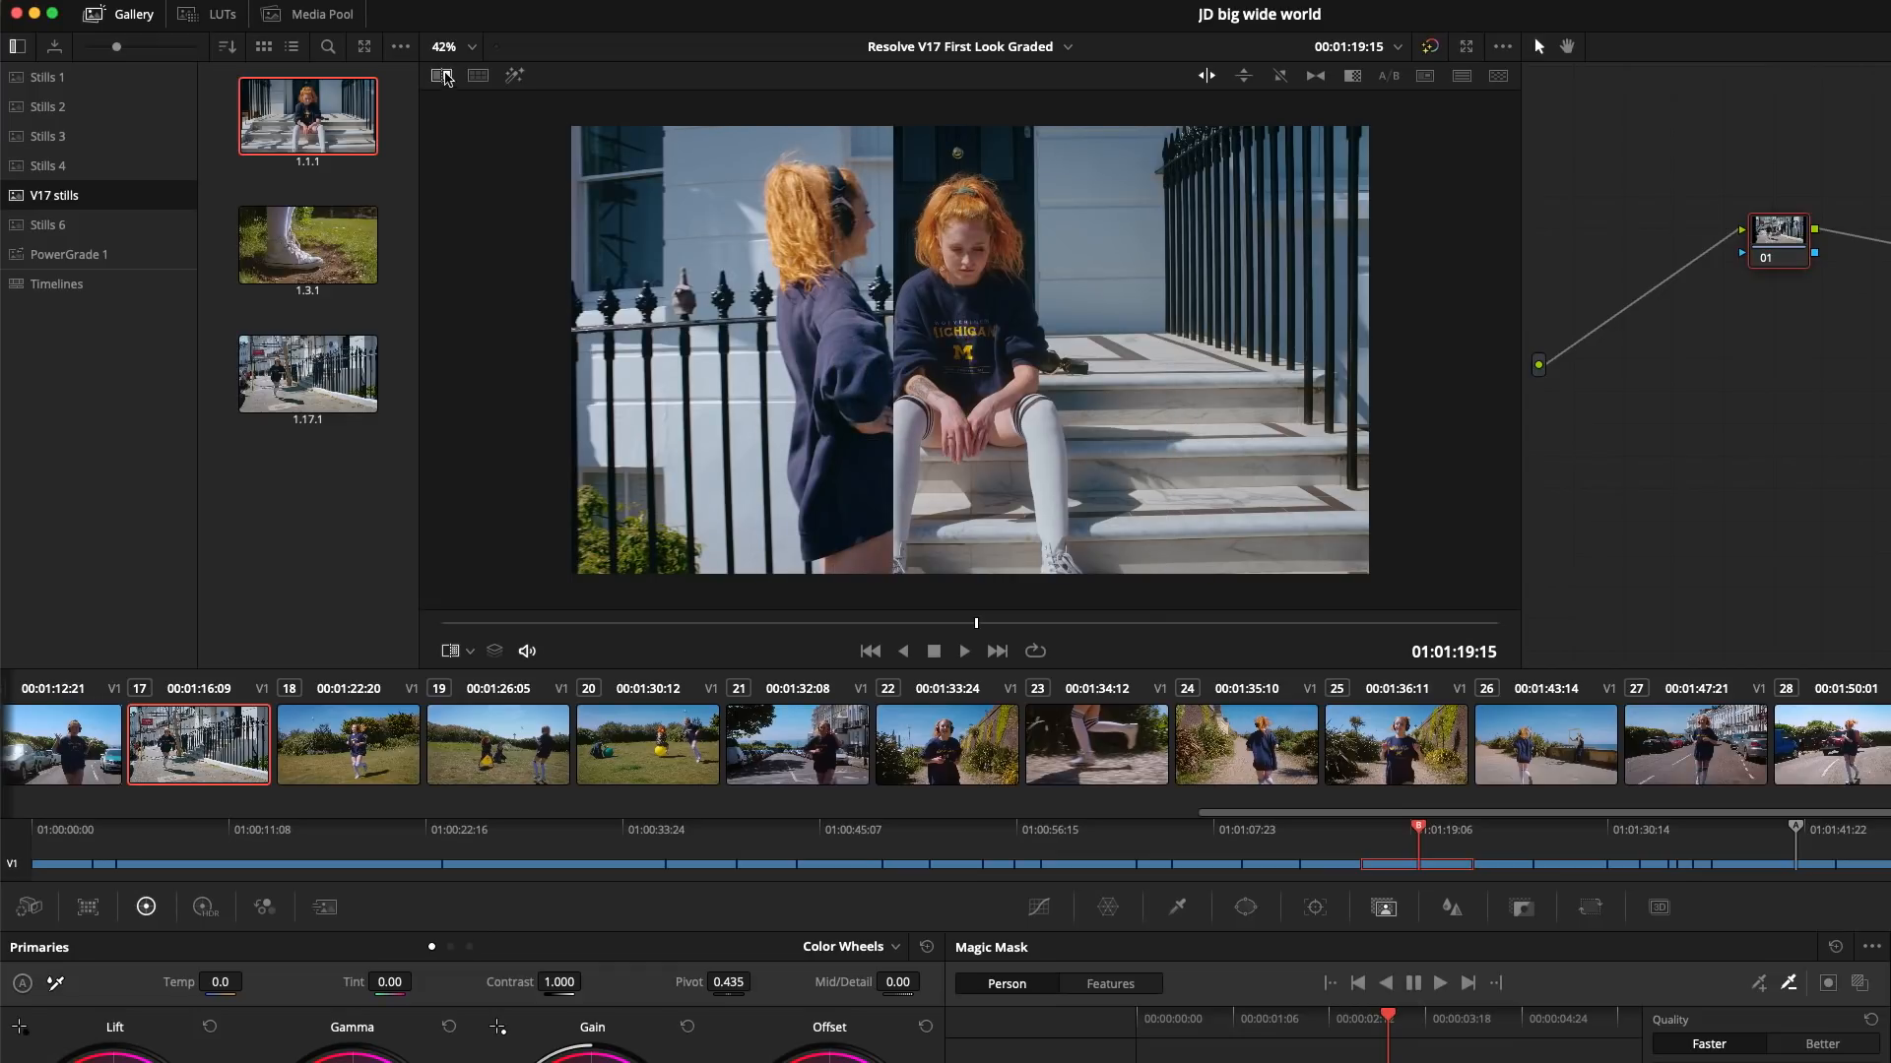
{"action": "left_click", "coordinate": [1243, 75]}
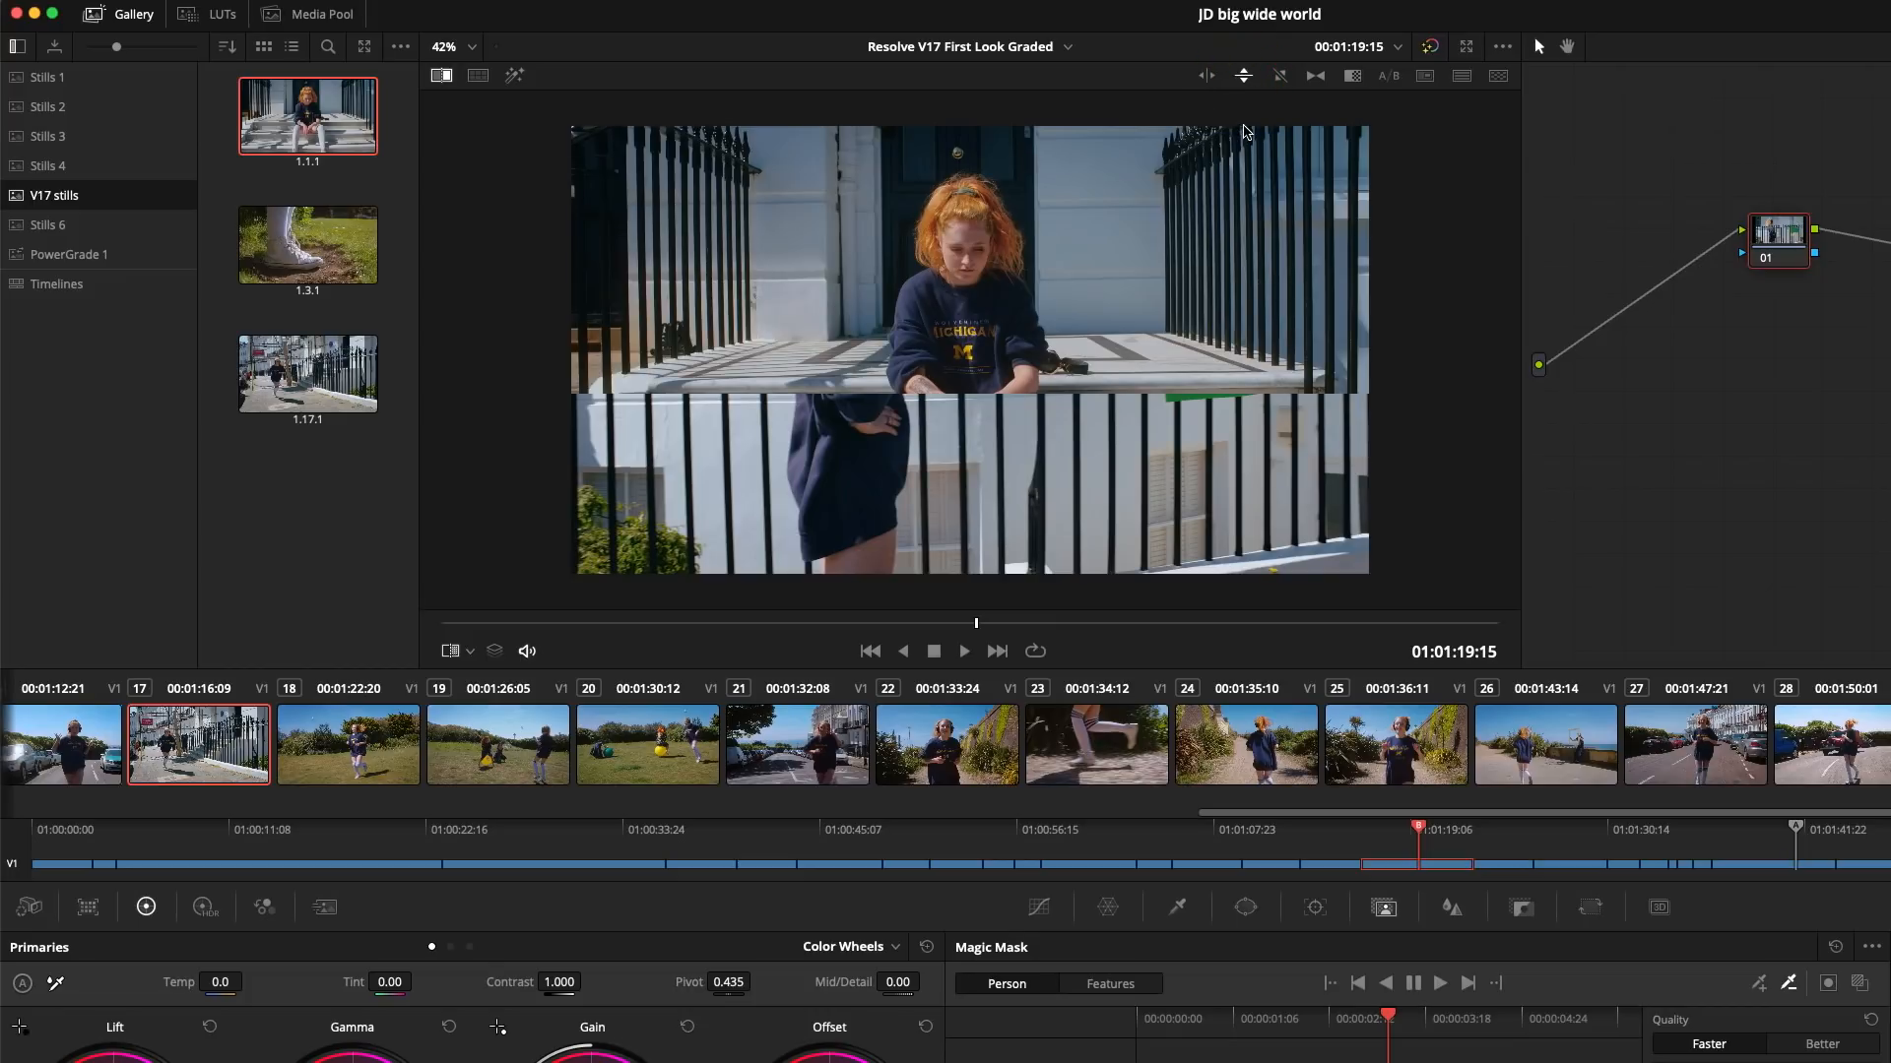
{"action": "left_click", "coordinate": [1206, 76]}
Compare the same still through a diagonal wipe with its boundary moved, and through the Venetian blind and checkerboard wipes.
{"action": "left_click", "coordinate": [1280, 77]}
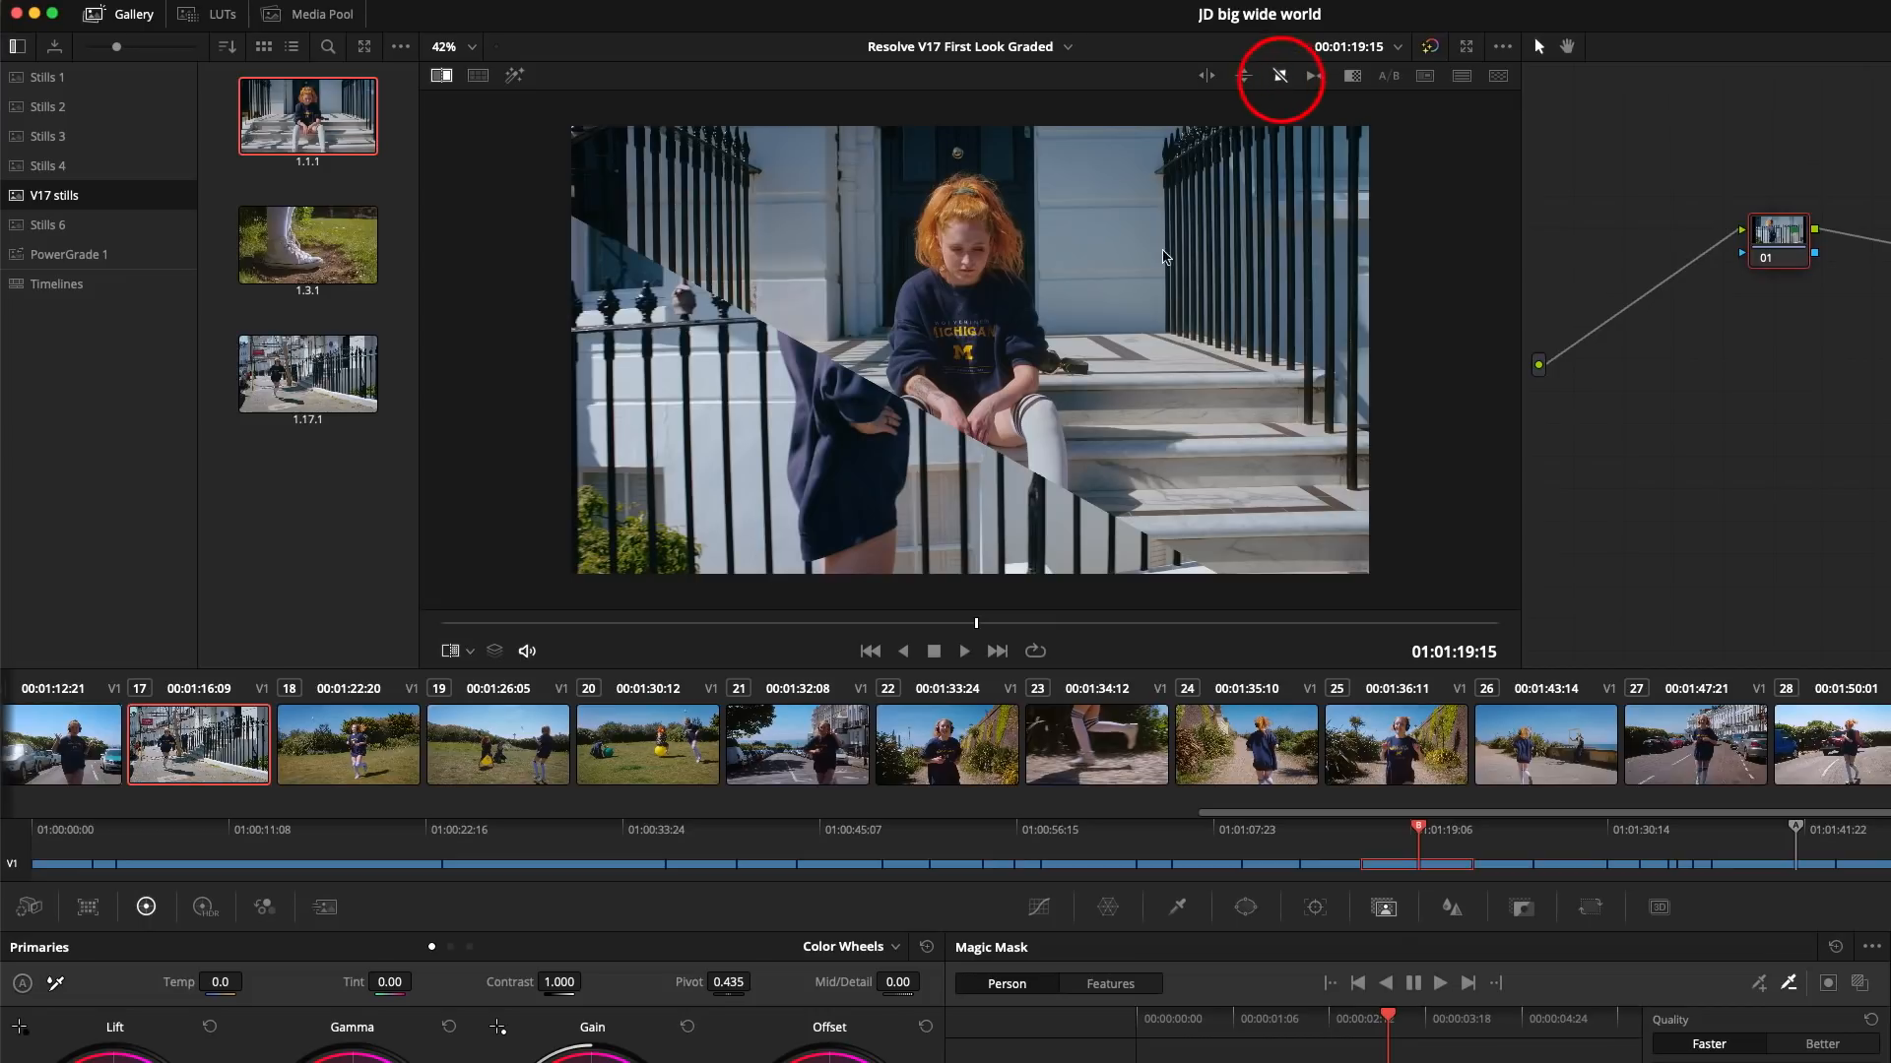
{"action": "left_click_drag", "start_coordinate": [1008, 459], "coordinate": [1052, 329]}
{"action": "left_click", "coordinate": [1461, 76]}
{"action": "left_click", "coordinate": [1498, 76]}
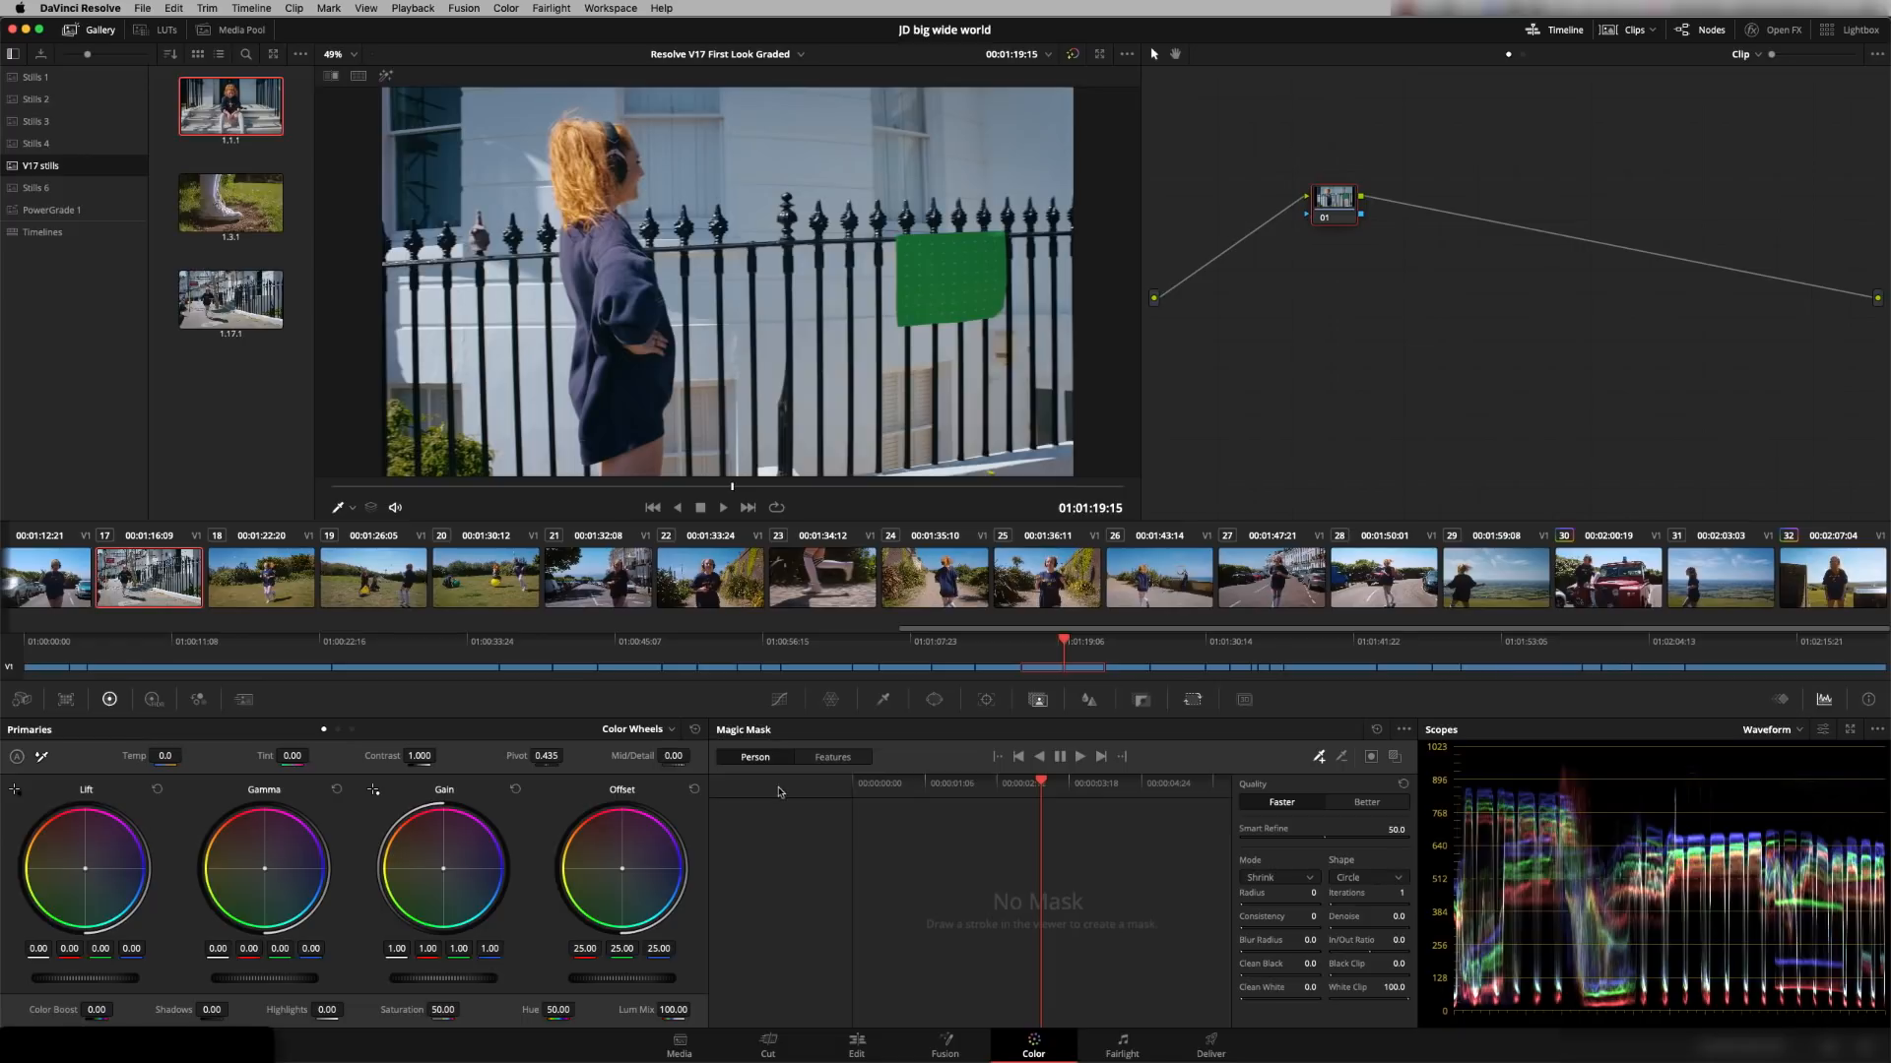
Go to clip 01 at the start of the timeline and play it with Fast Review.
{"action": "left_click_drag", "start_coordinate": [976, 633], "coordinate": [4, 592]}
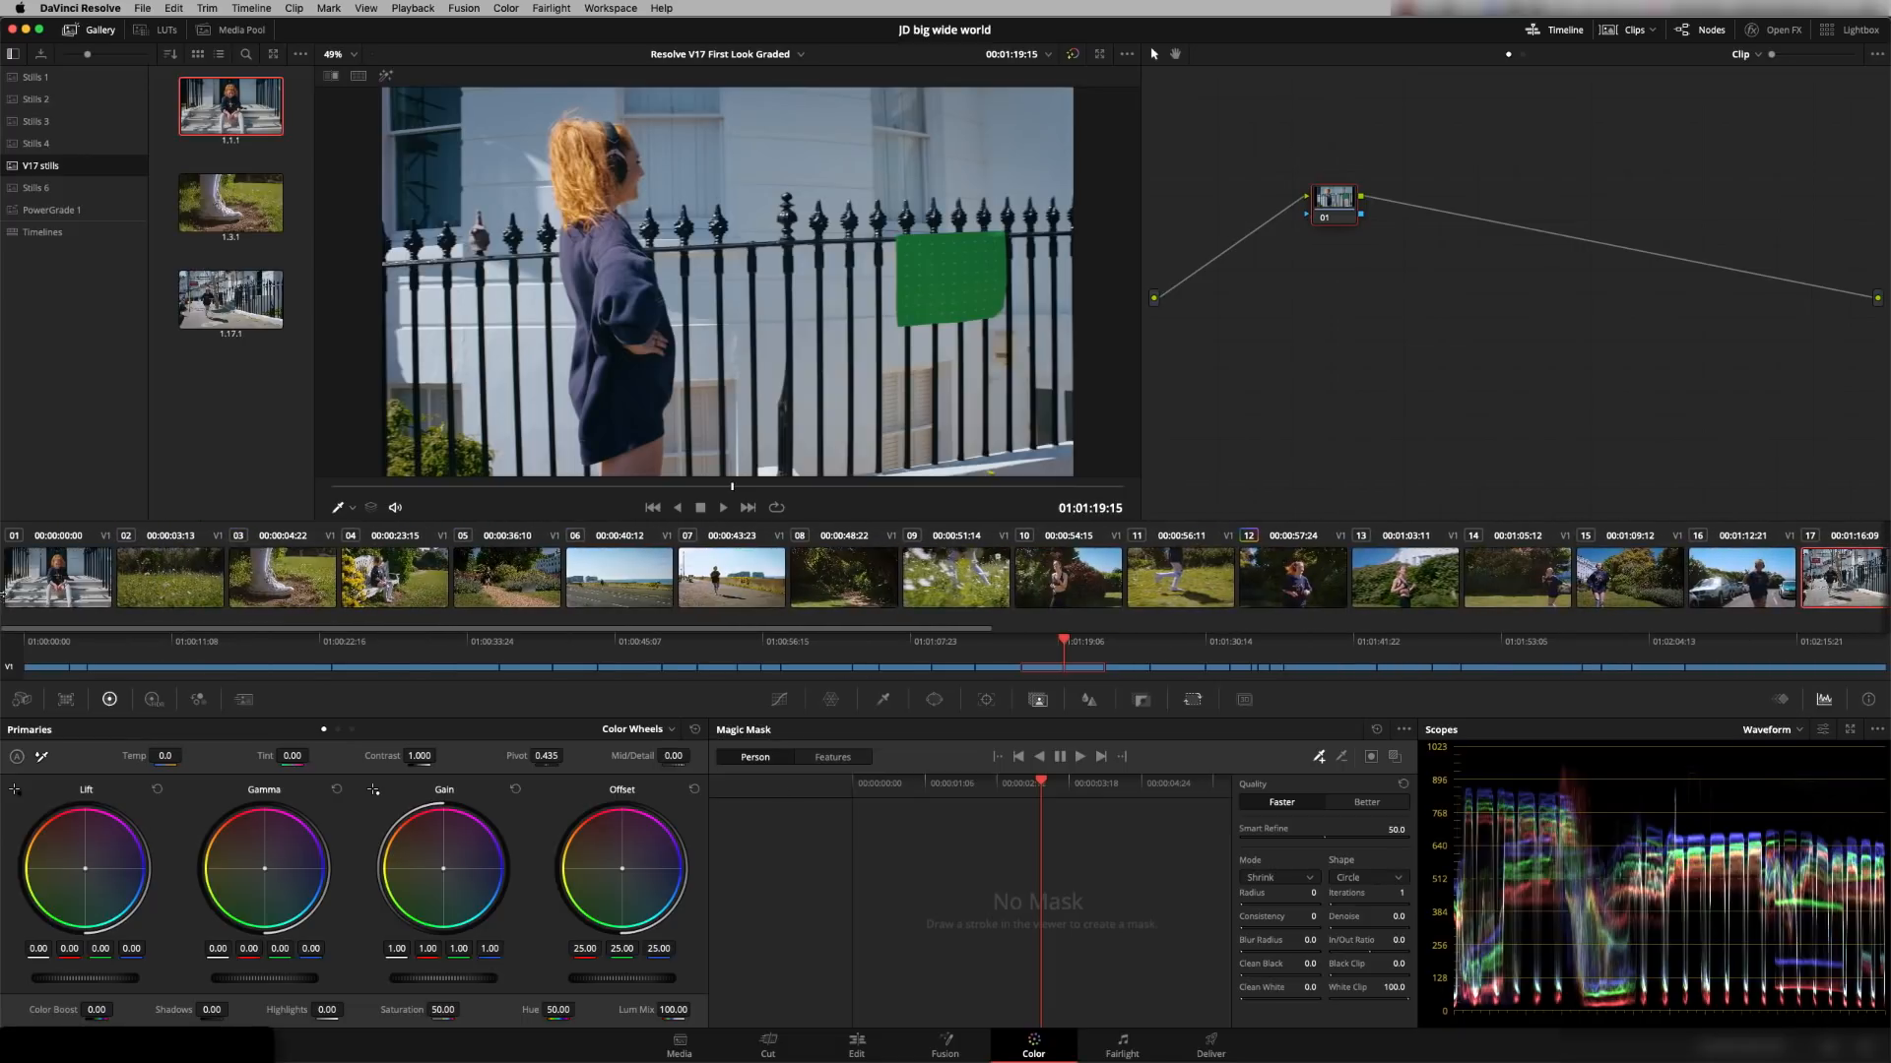
{"action": "left_click", "coordinate": [63, 581]}
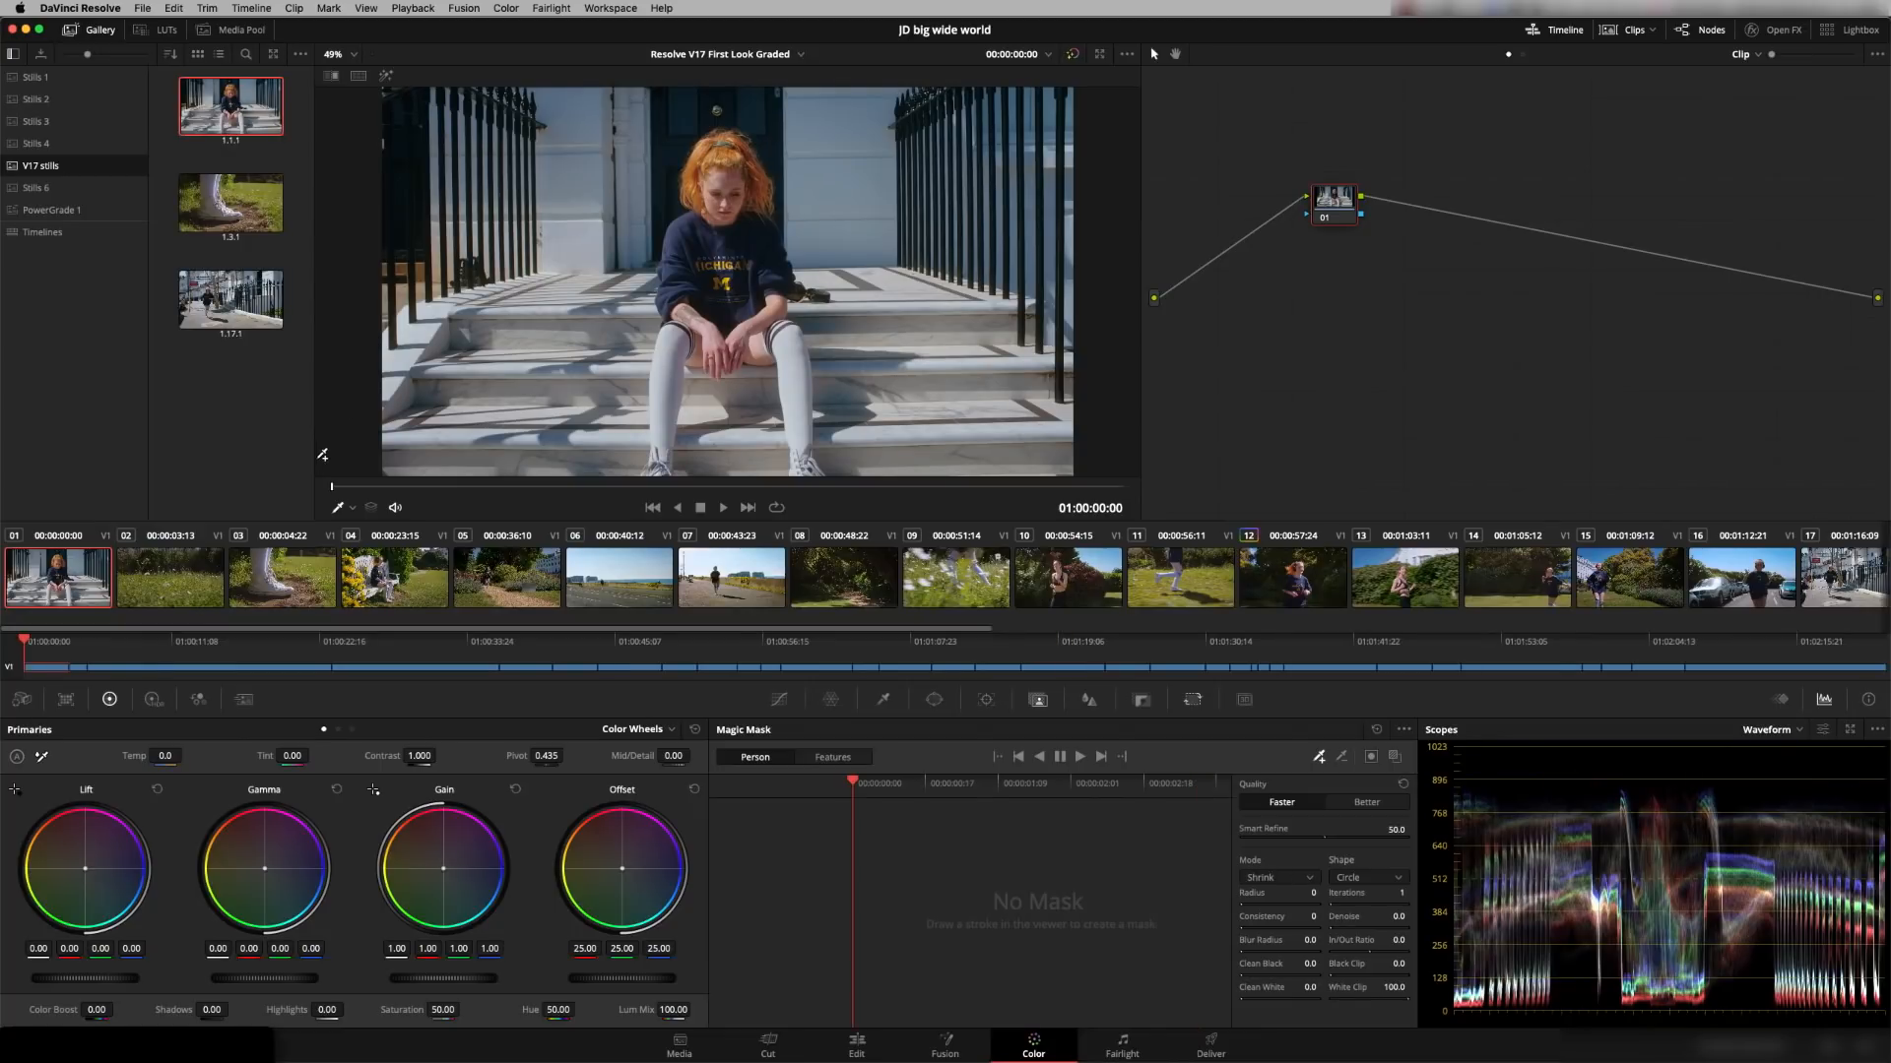
{"action": "left_click", "coordinate": [414, 7]}
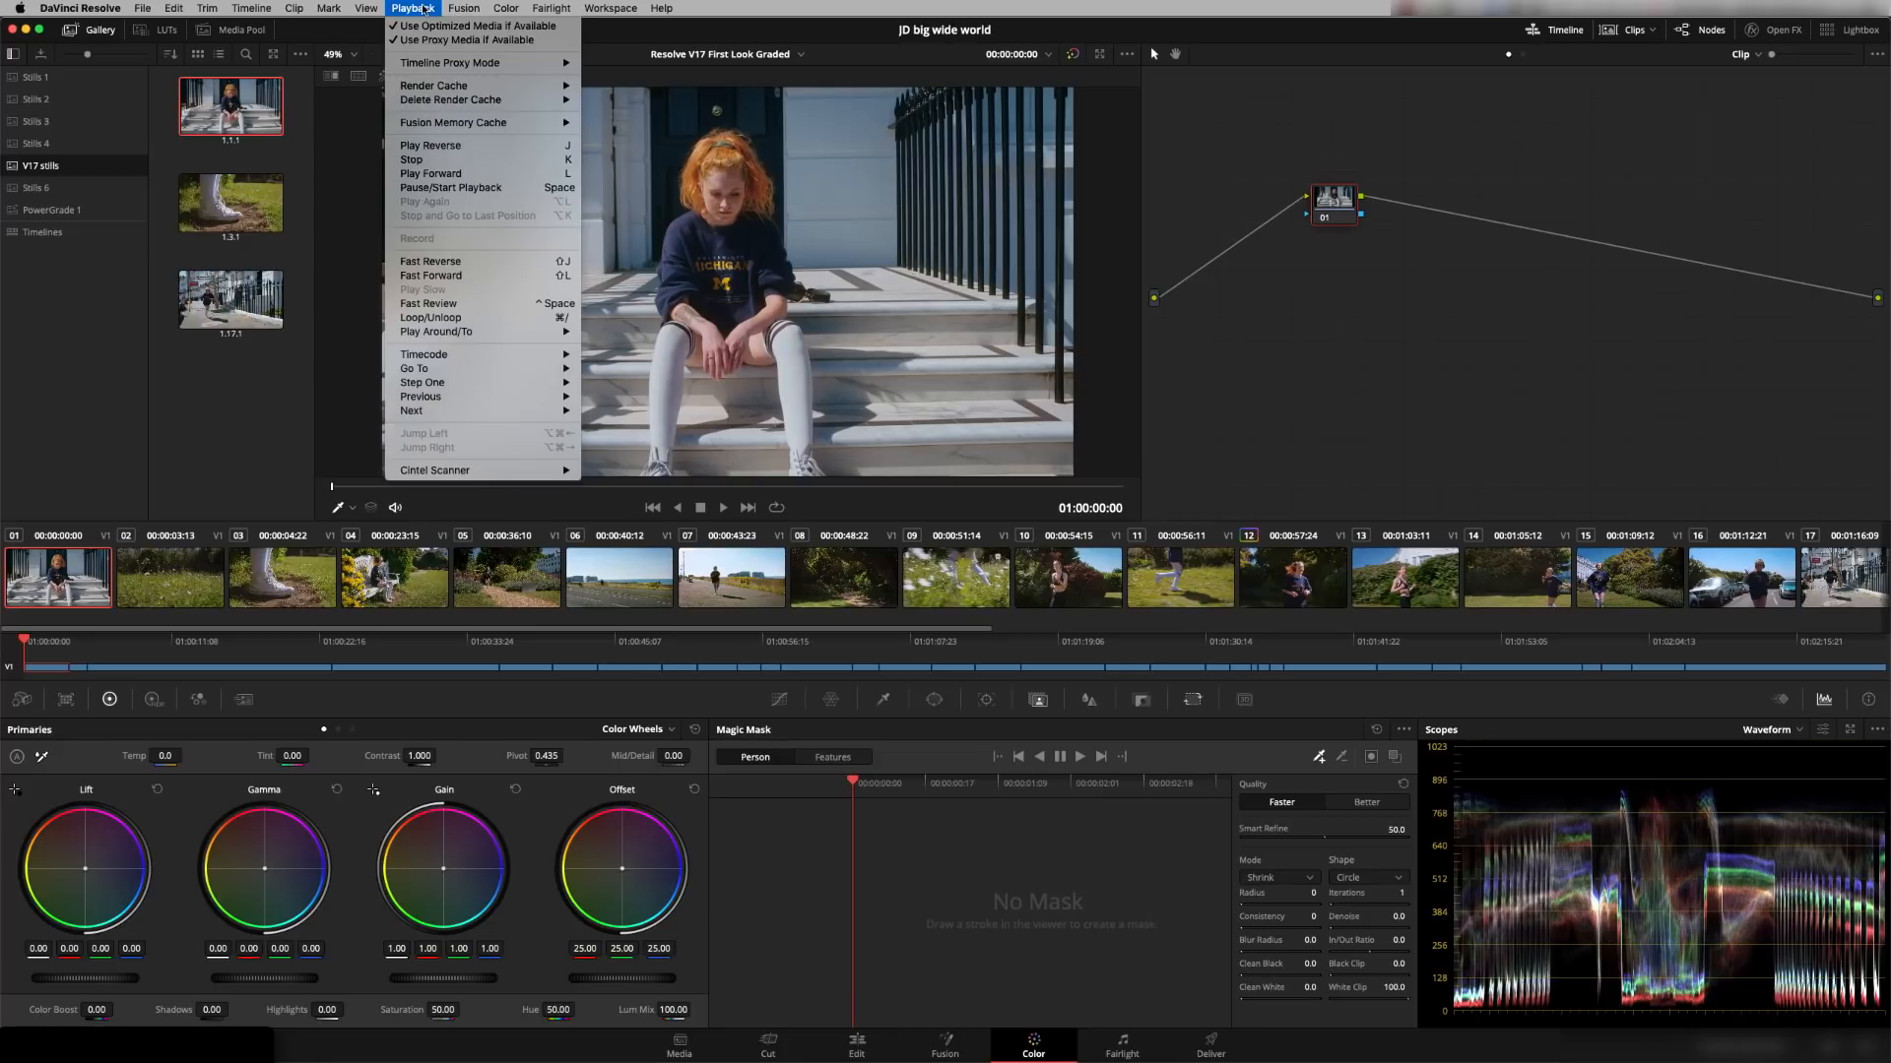
{"action": "left_click", "coordinate": [511, 303]}
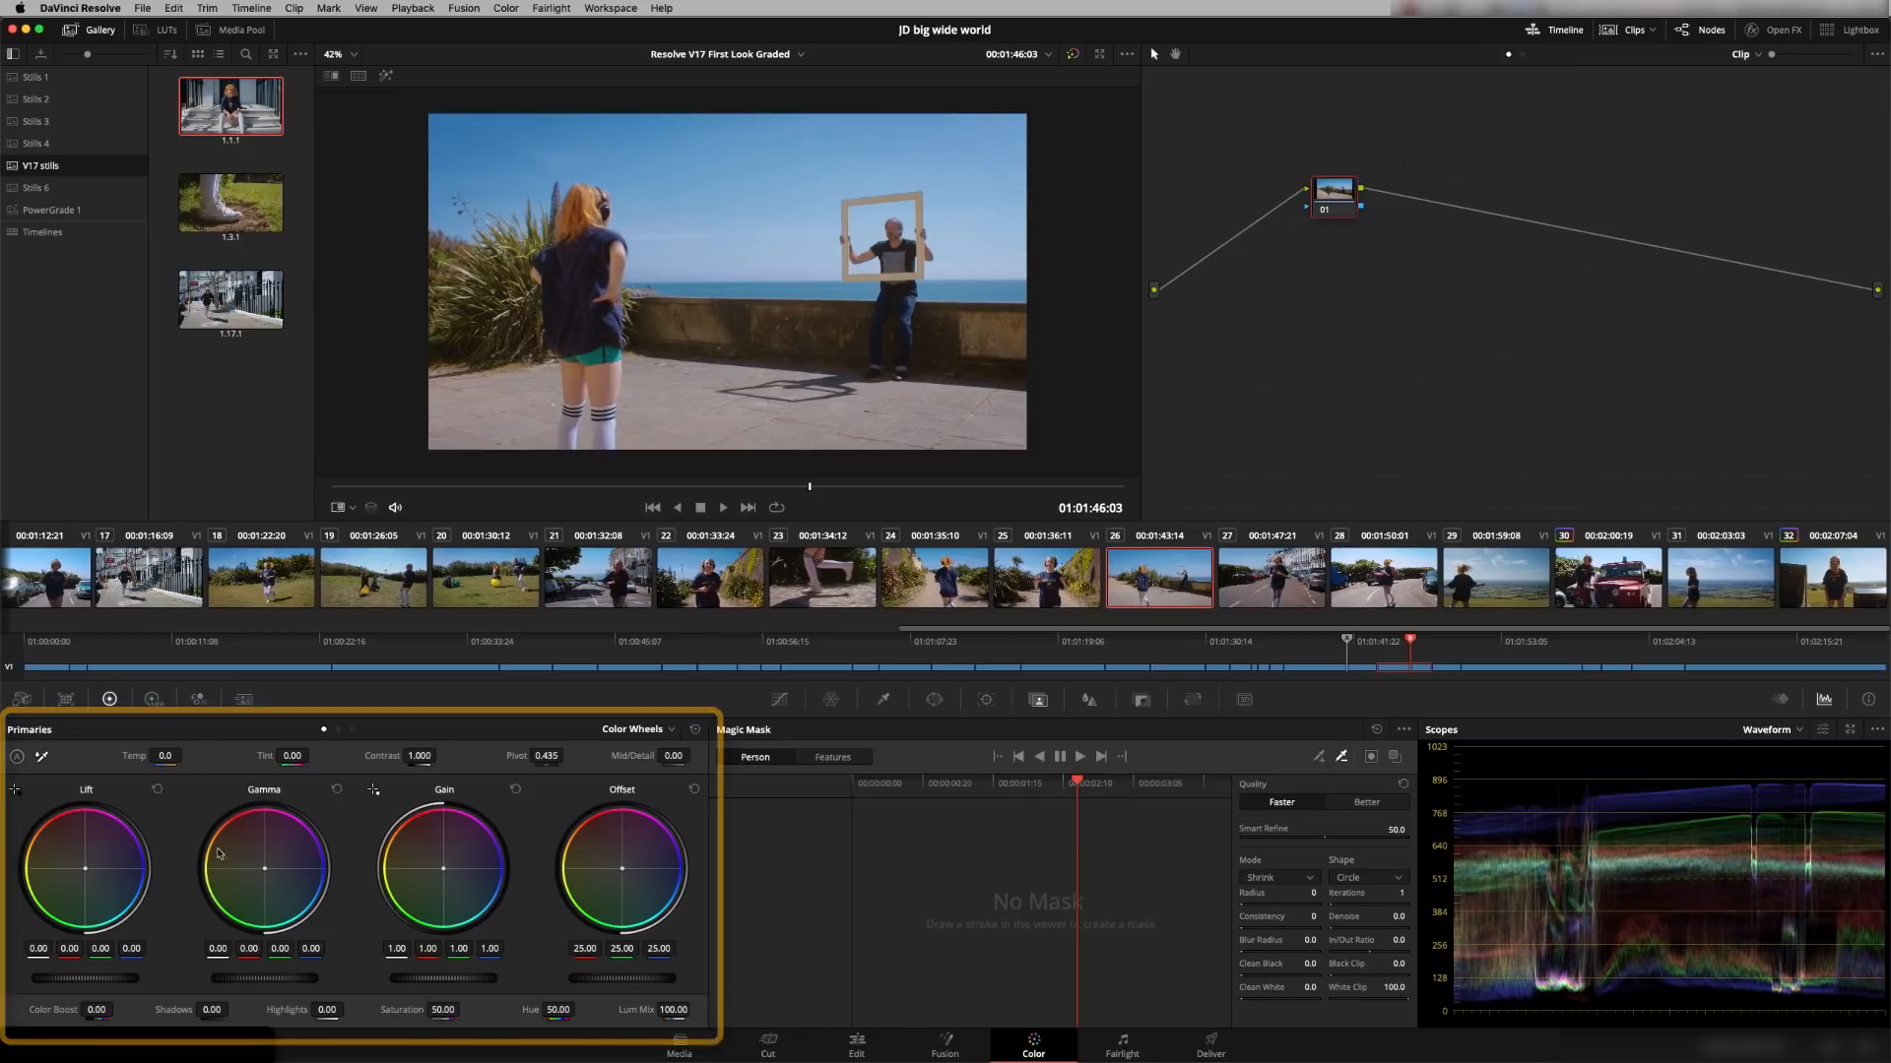
Show the High Dynamic Range wheels for clip 26 and page through the zones to Global and back to Black.
{"action": "left_click", "coordinate": [151, 699]}
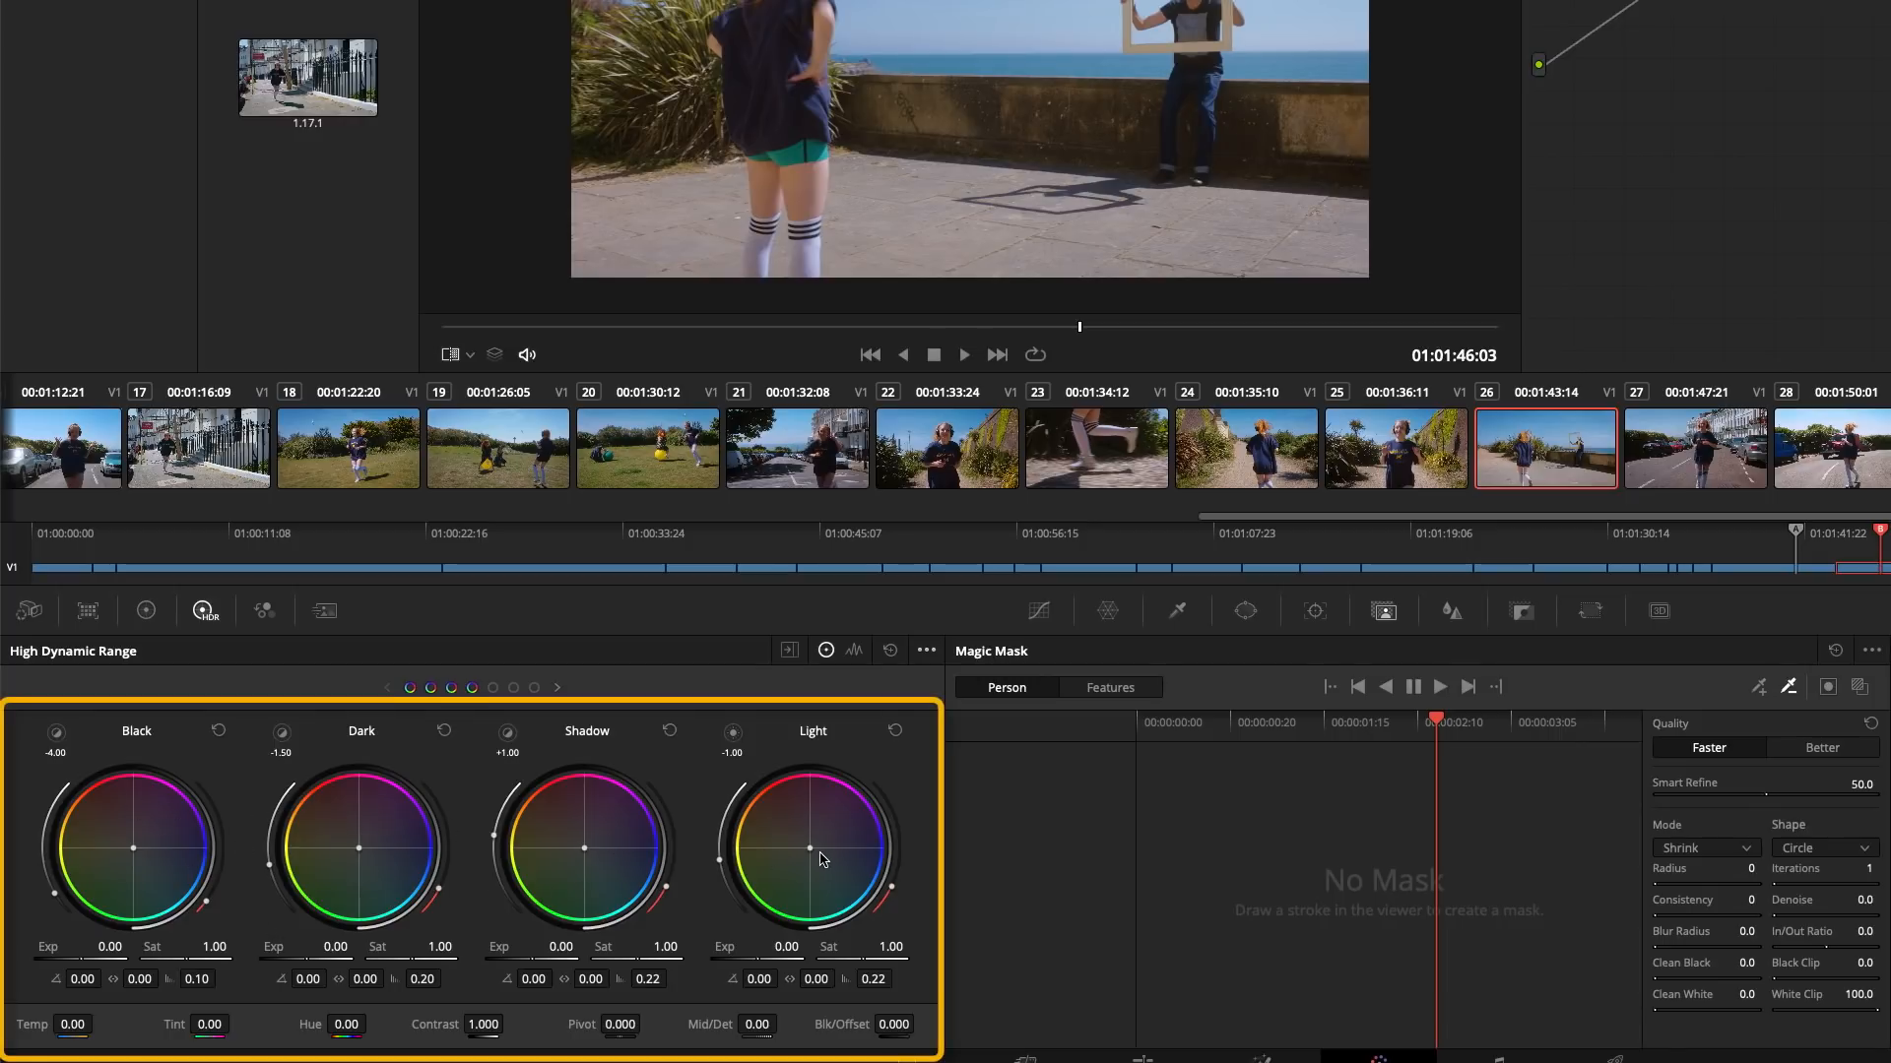
{"action": "left_click", "coordinate": [494, 689]}
{"action": "left_click", "coordinate": [514, 690]}
{"action": "left_click", "coordinate": [535, 689]}
{"action": "left_click", "coordinate": [409, 689]}
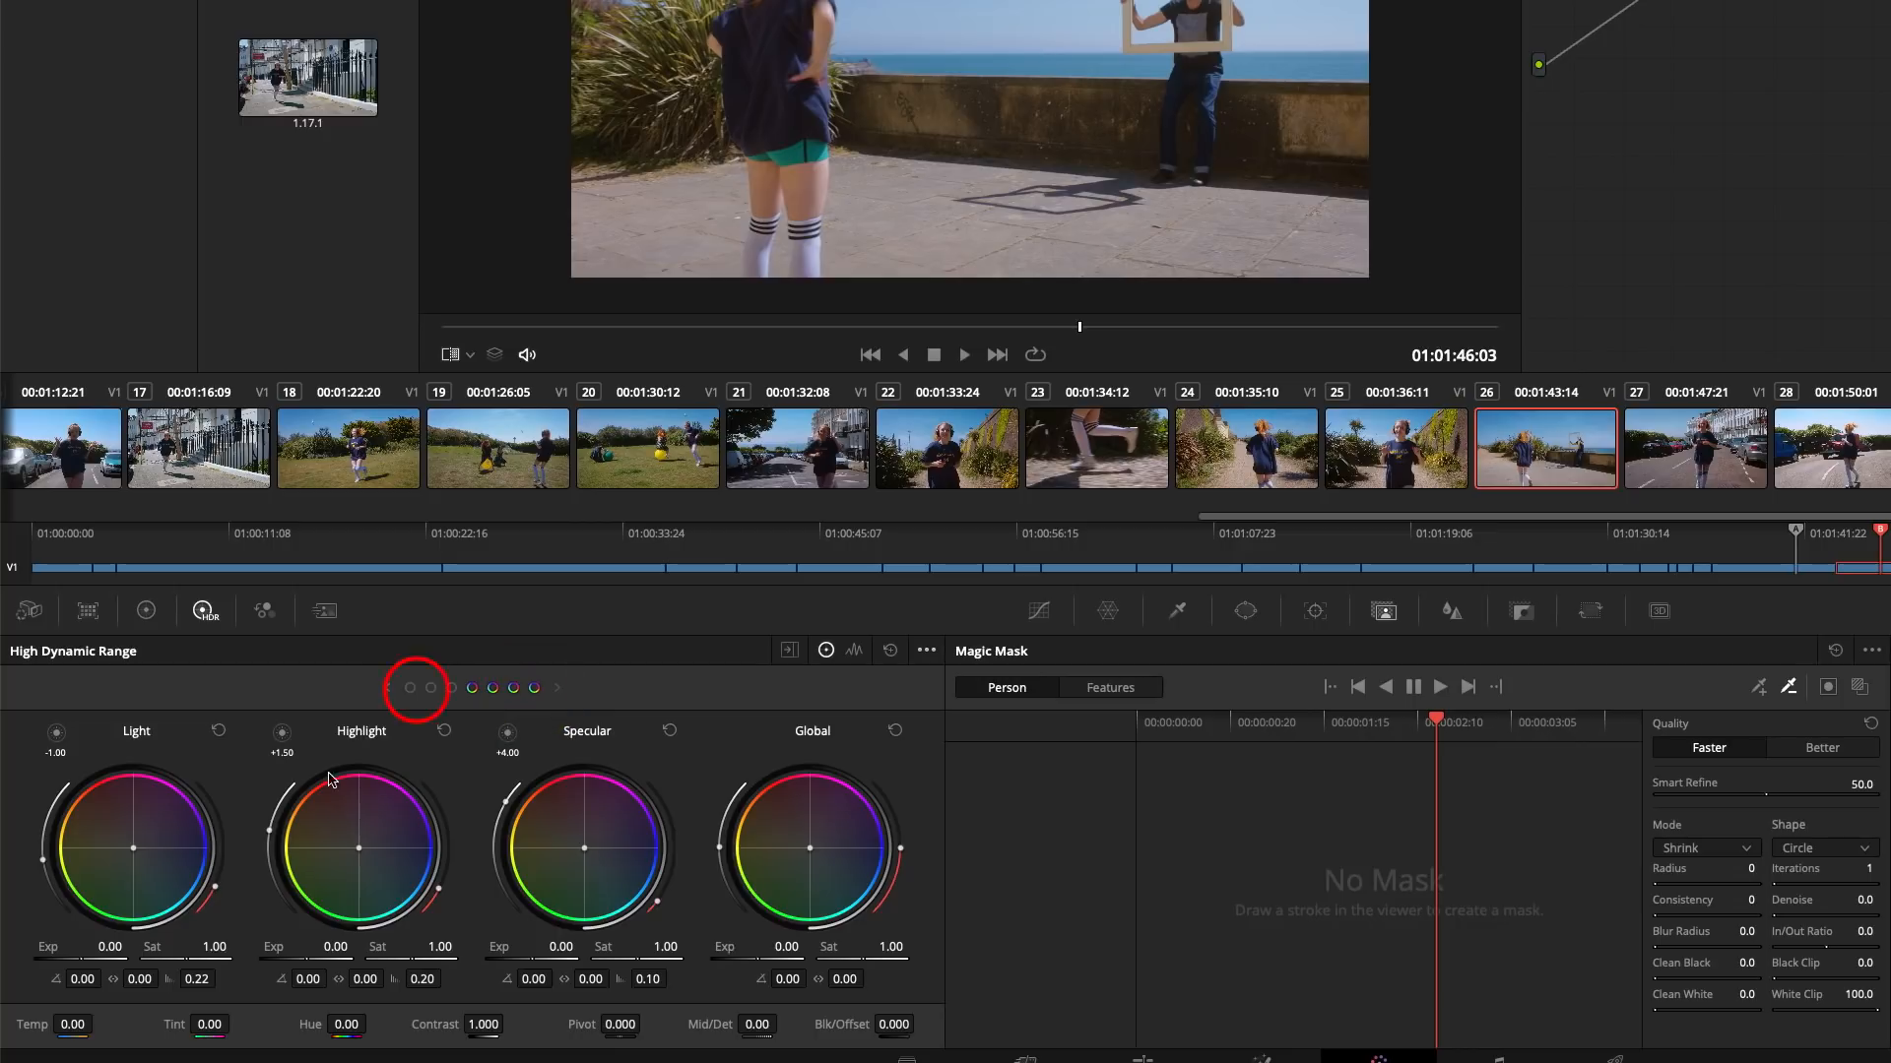
{"action": "left_click", "coordinate": [409, 689]}
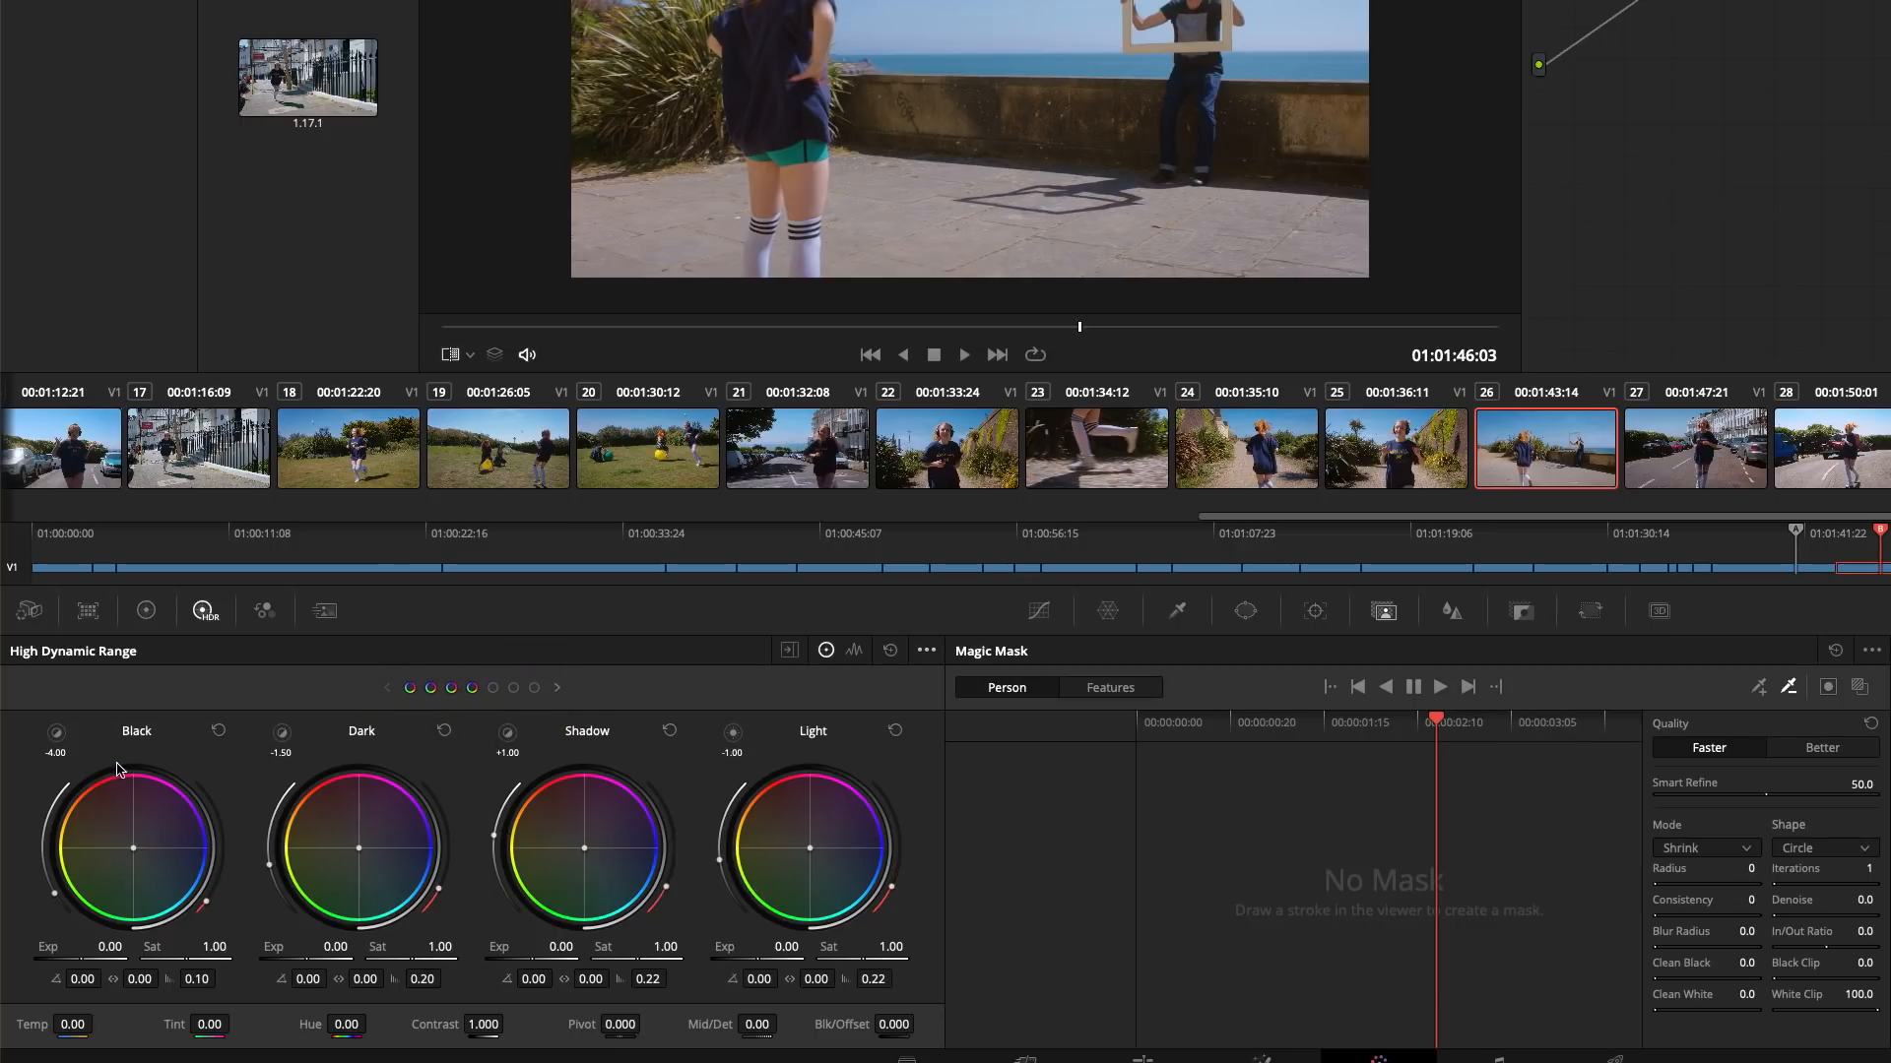
Step through the HDR wheel sets again, ending on the Shadow, Light, Highlight and Specular wheels.
{"action": "left_click", "coordinate": [534, 689]}
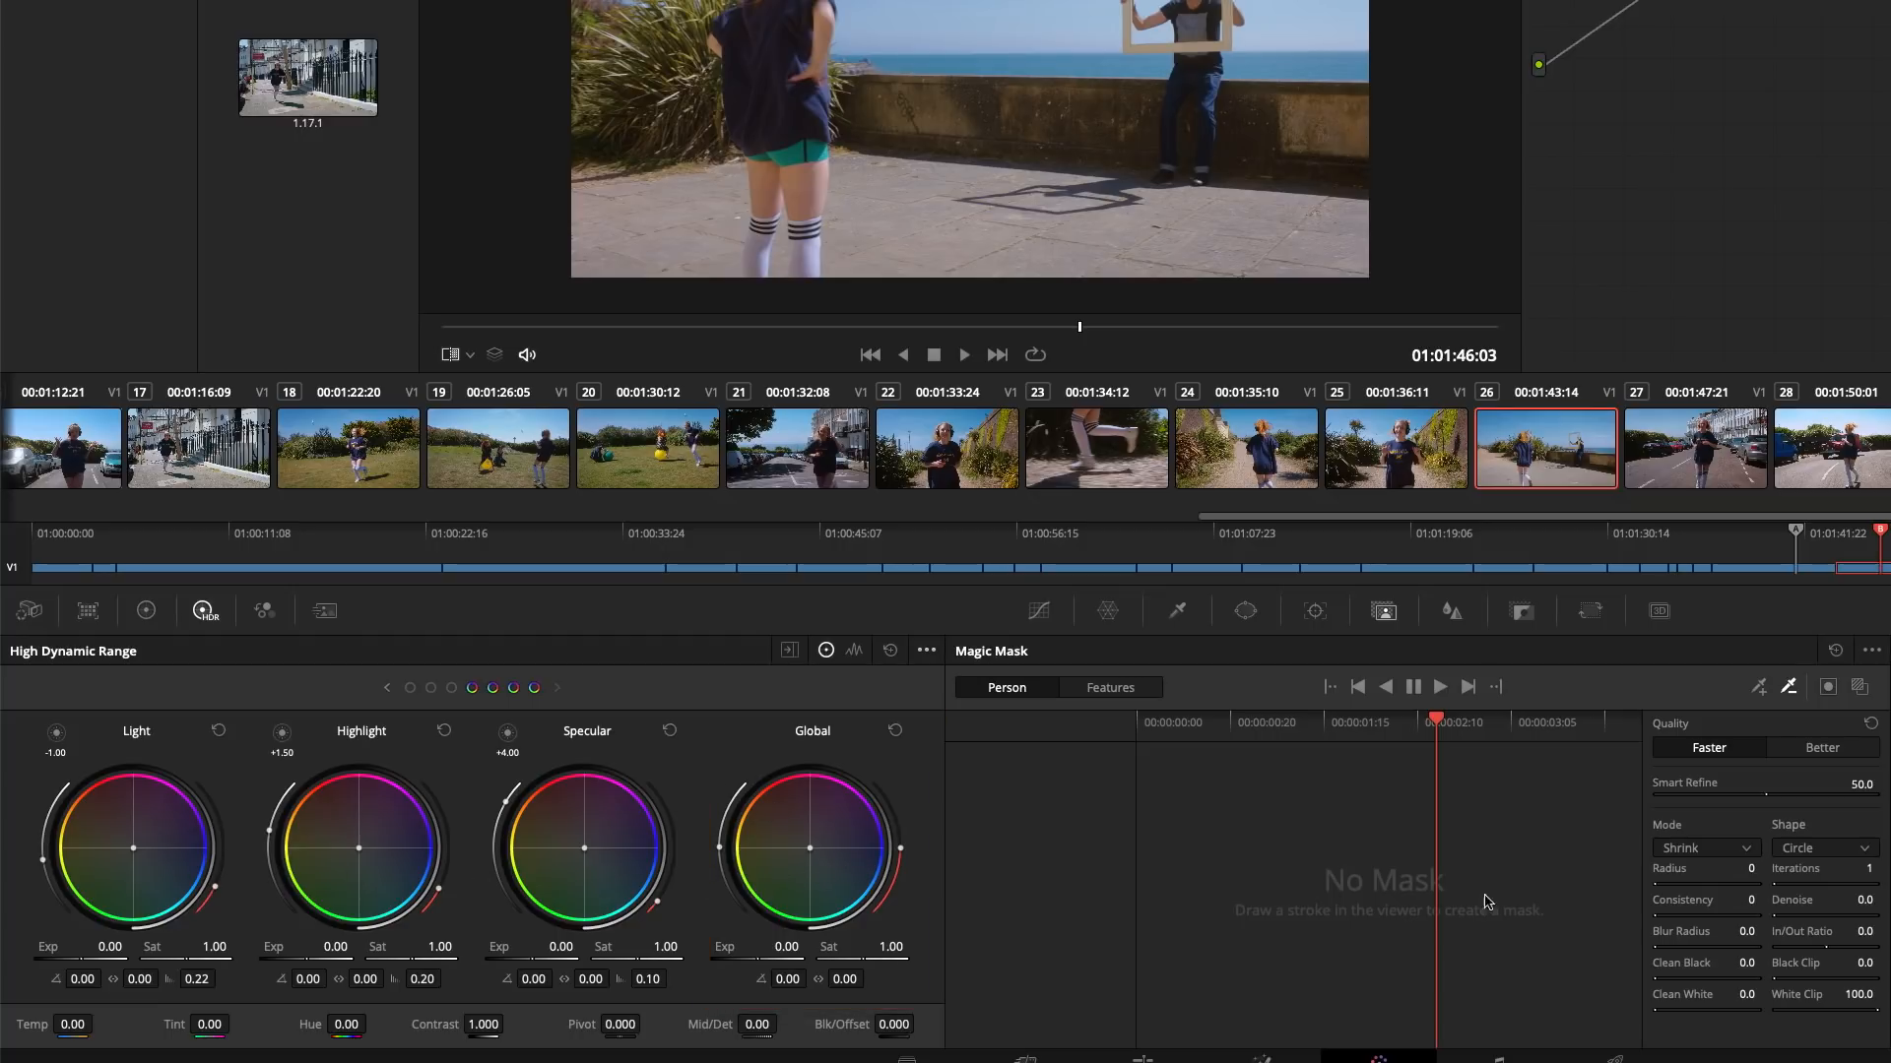
{"action": "left_click", "coordinate": [451, 687]}
{"action": "left_click", "coordinate": [431, 687]}
{"action": "left_click", "coordinate": [409, 688]}
{"action": "left_click", "coordinate": [557, 689]}
{"action": "left_click", "coordinate": [557, 688]}
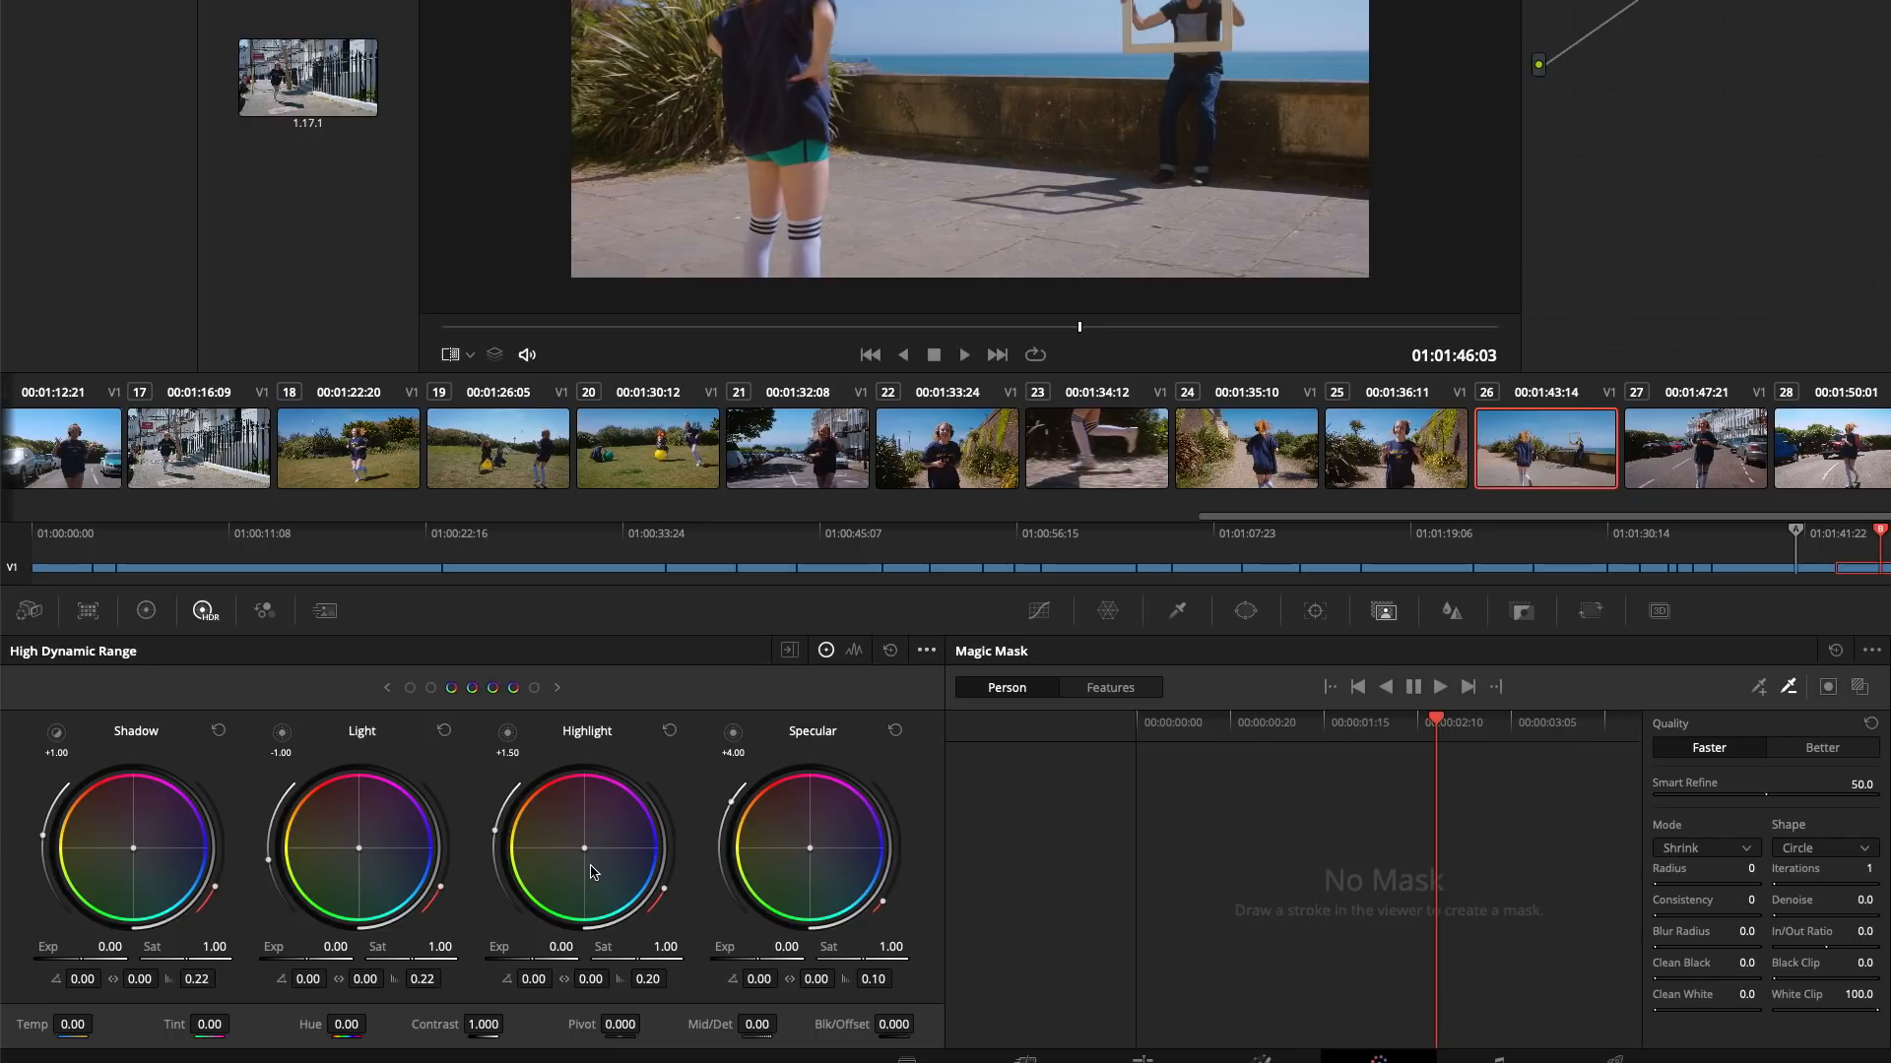
Set the Light zone's minimum range to about -0.93 on the HDR zones graph and expand the graph beside the wheels.
{"action": "left_click", "coordinate": [853, 651]}
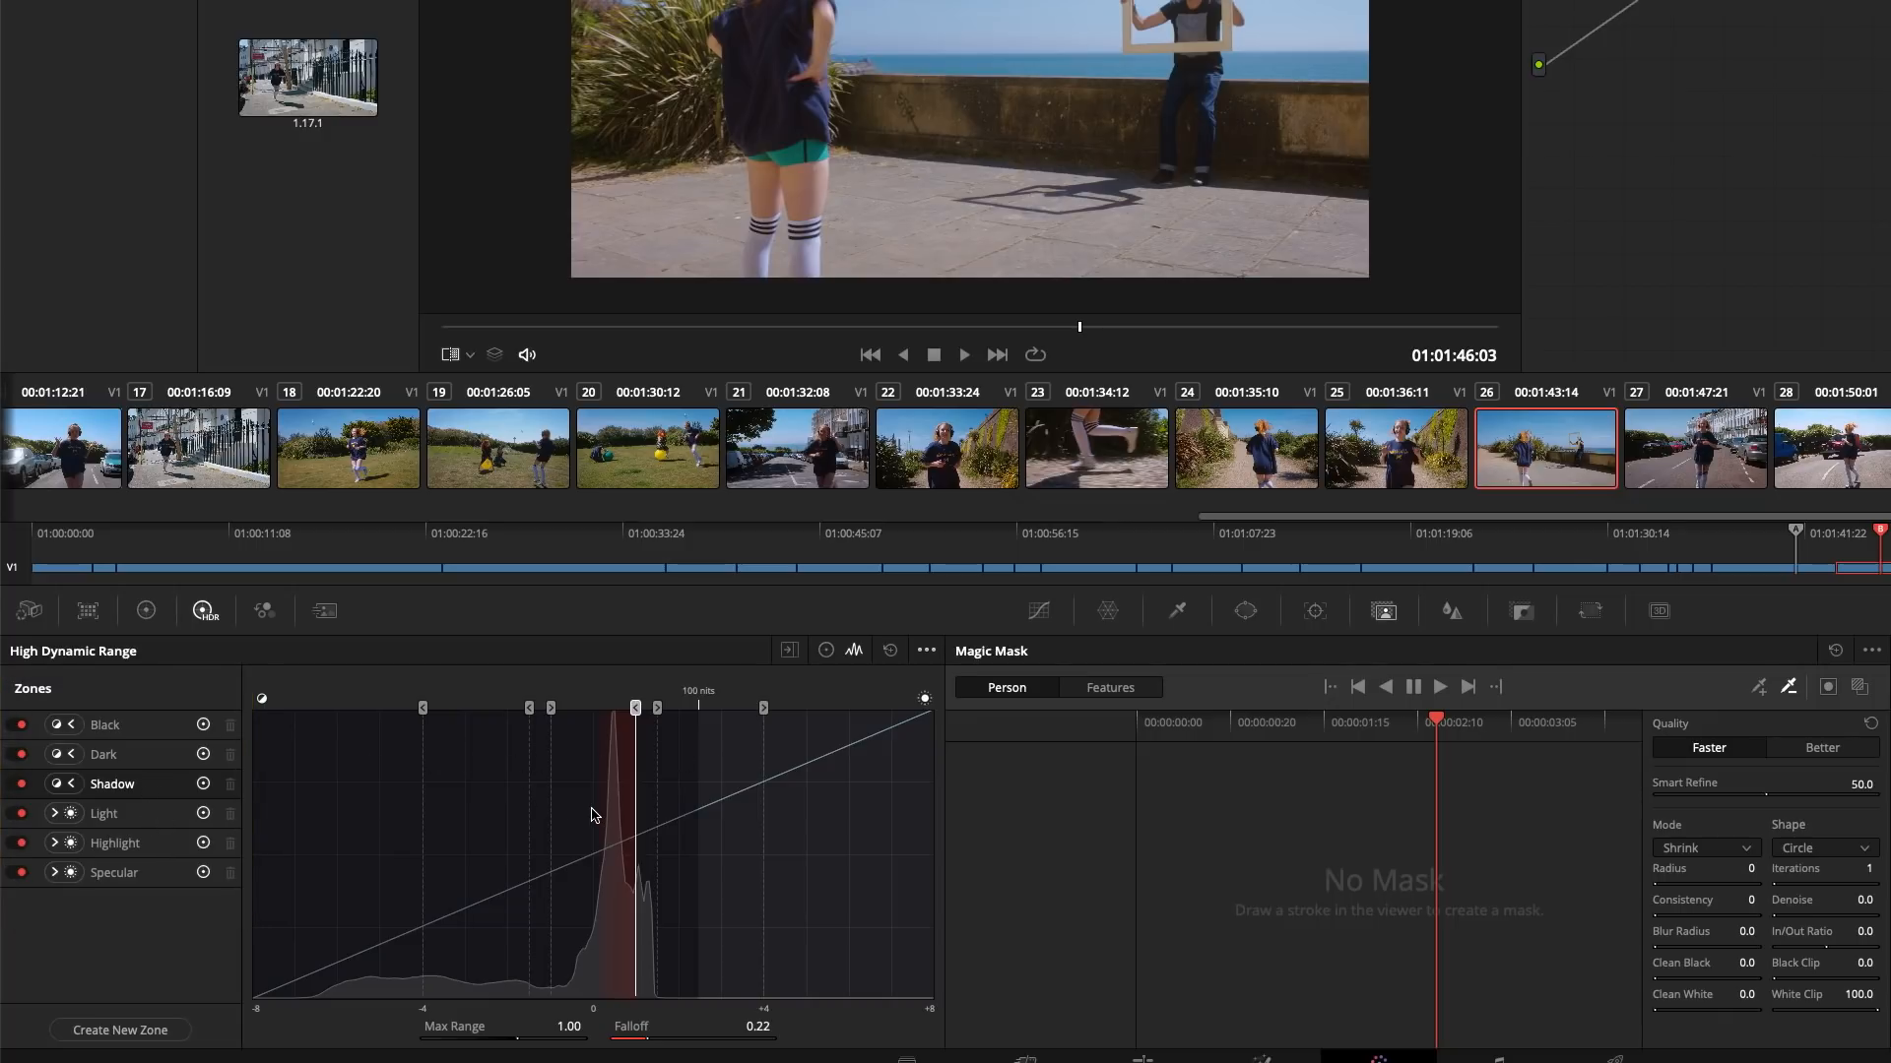
{"action": "left_click_drag", "start_coordinate": [551, 707], "coordinate": [553, 707]}
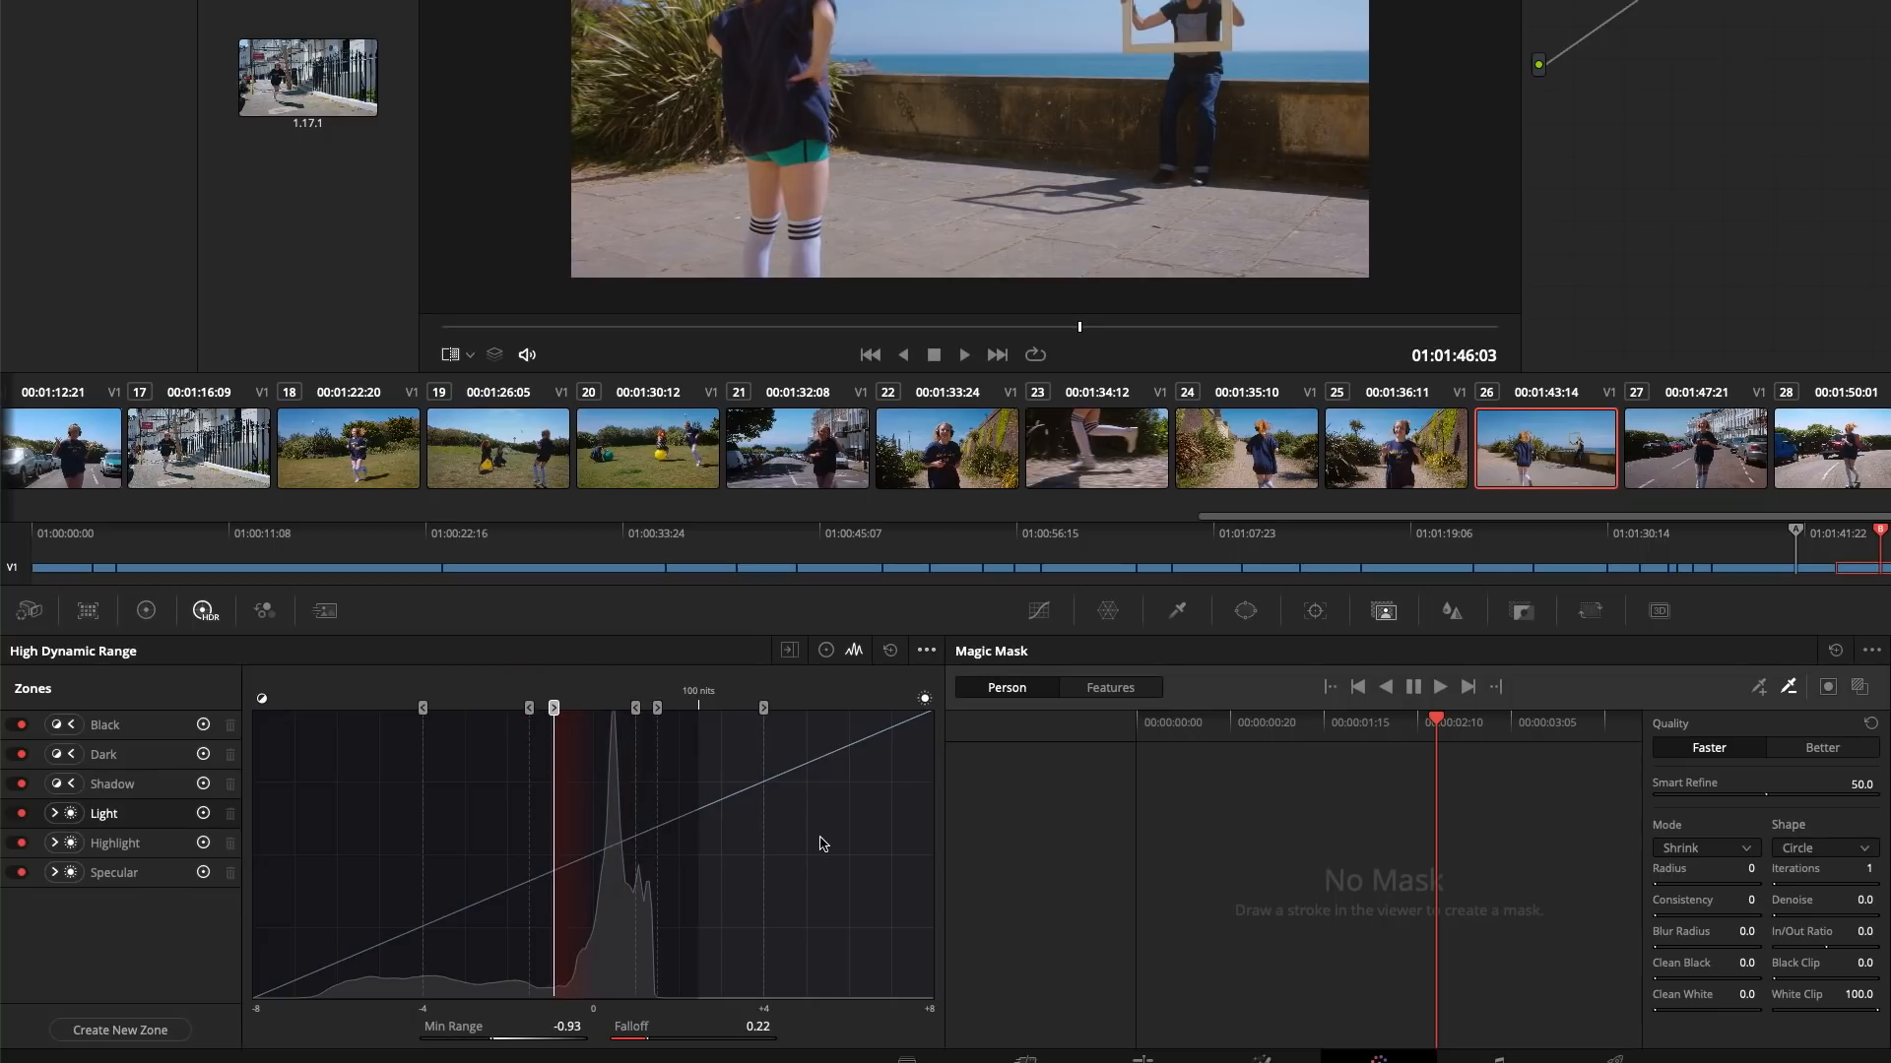
{"action": "left_click", "coordinate": [789, 651]}
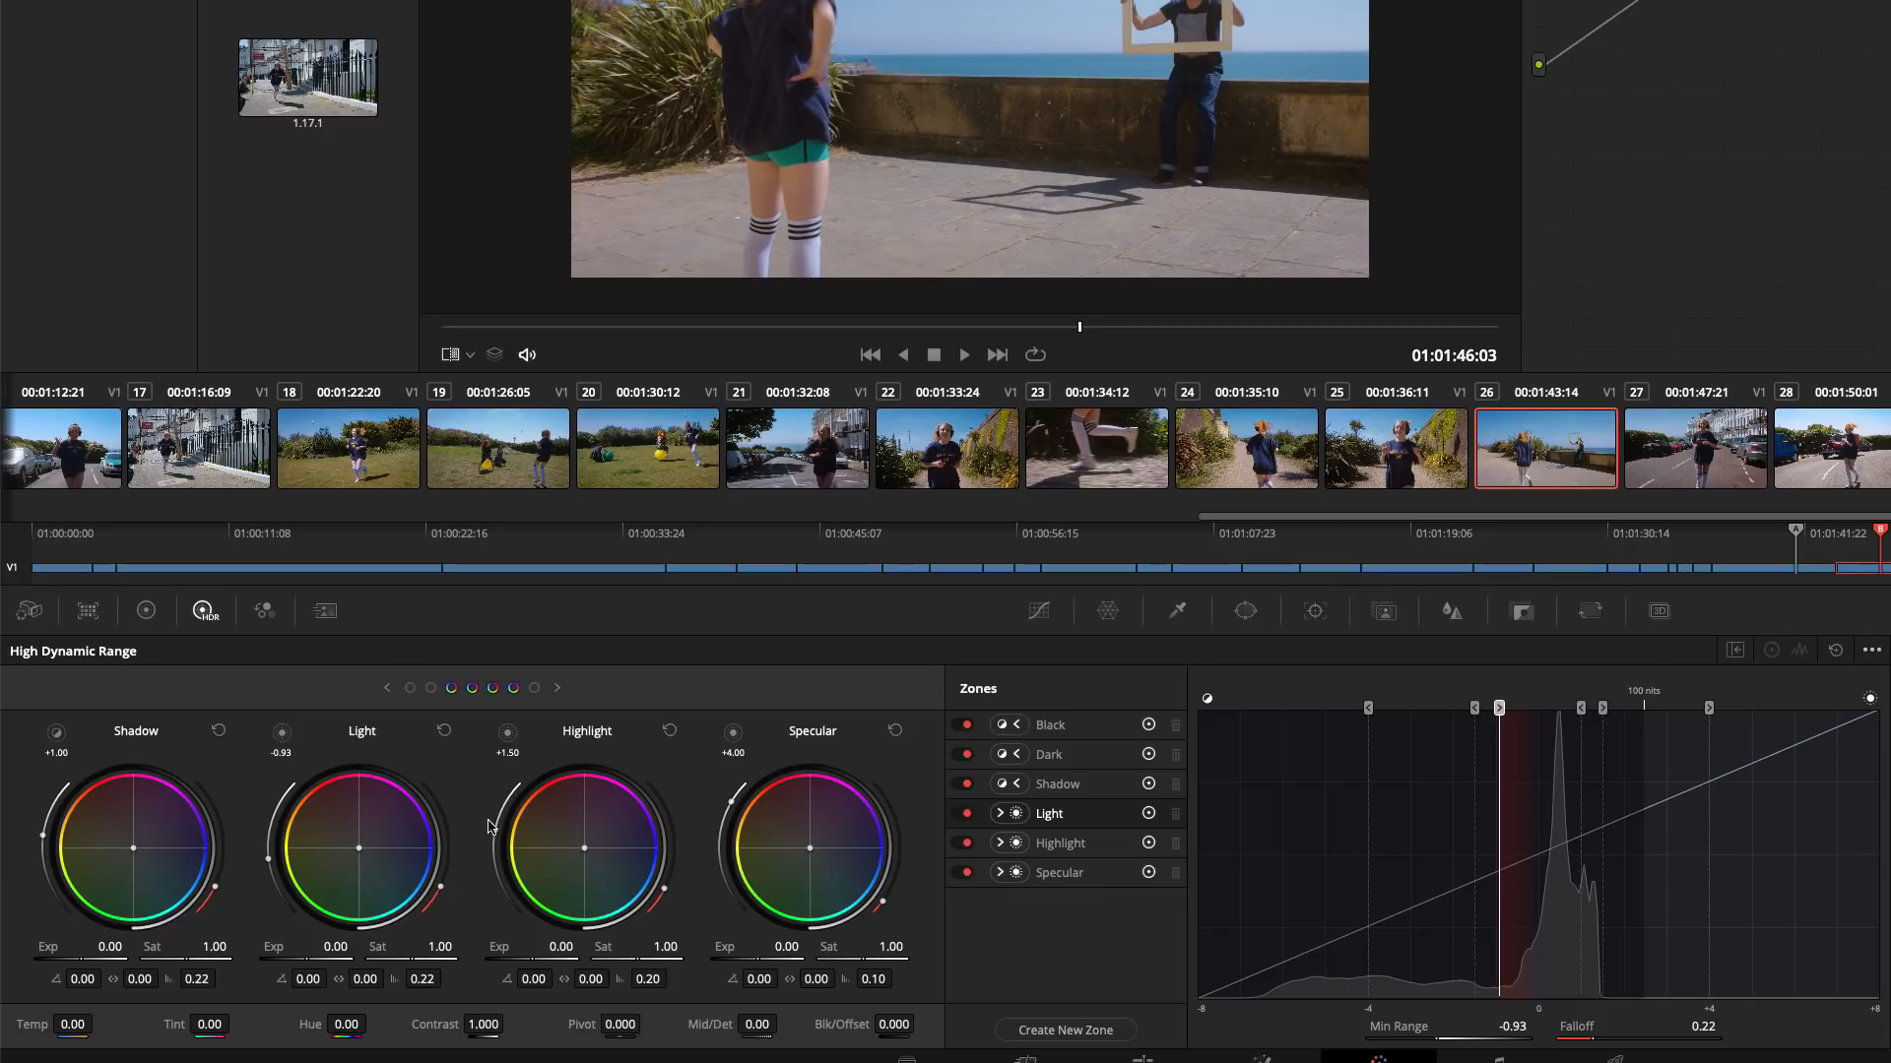
At 01:02:19:06 in clip 32, preview the areas affected by the Highlight zone and the Shadow zone in turn.
{"action": "left_click", "coordinate": [1383, 515]}
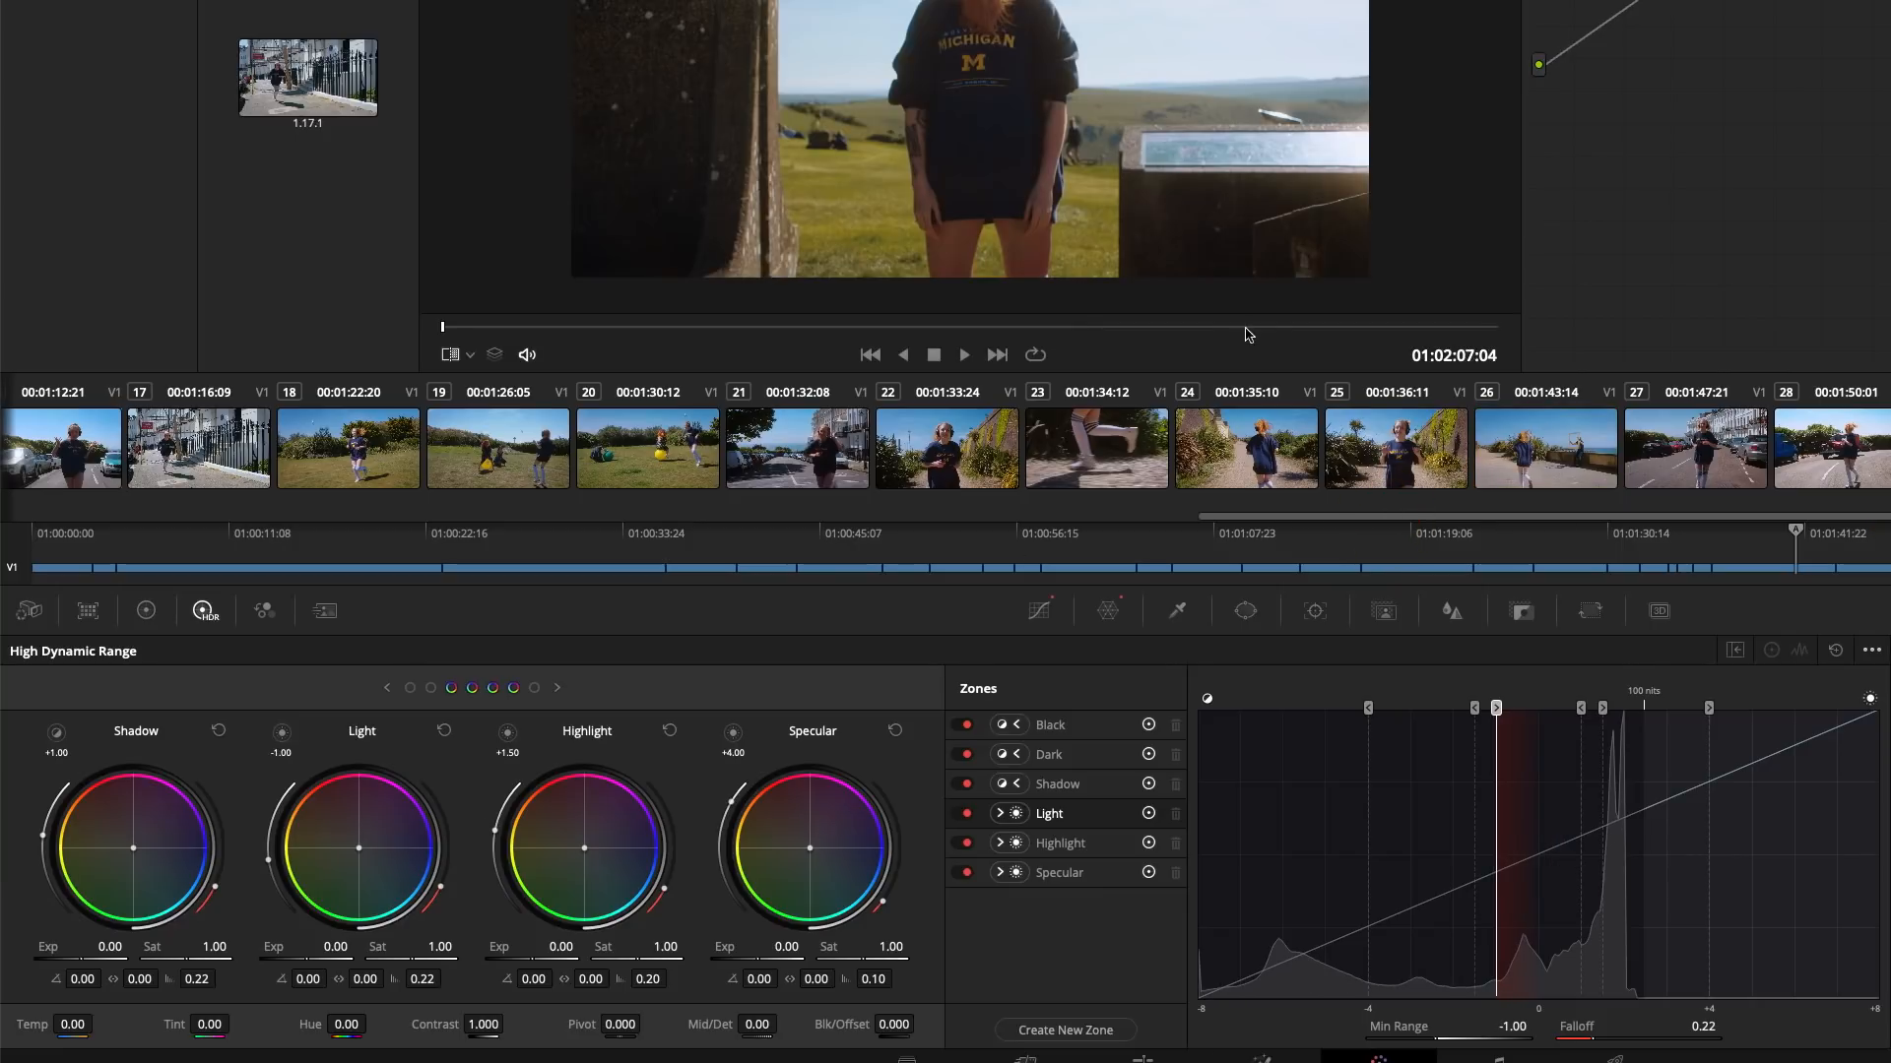
{"action": "left_click", "coordinate": [1246, 327]}
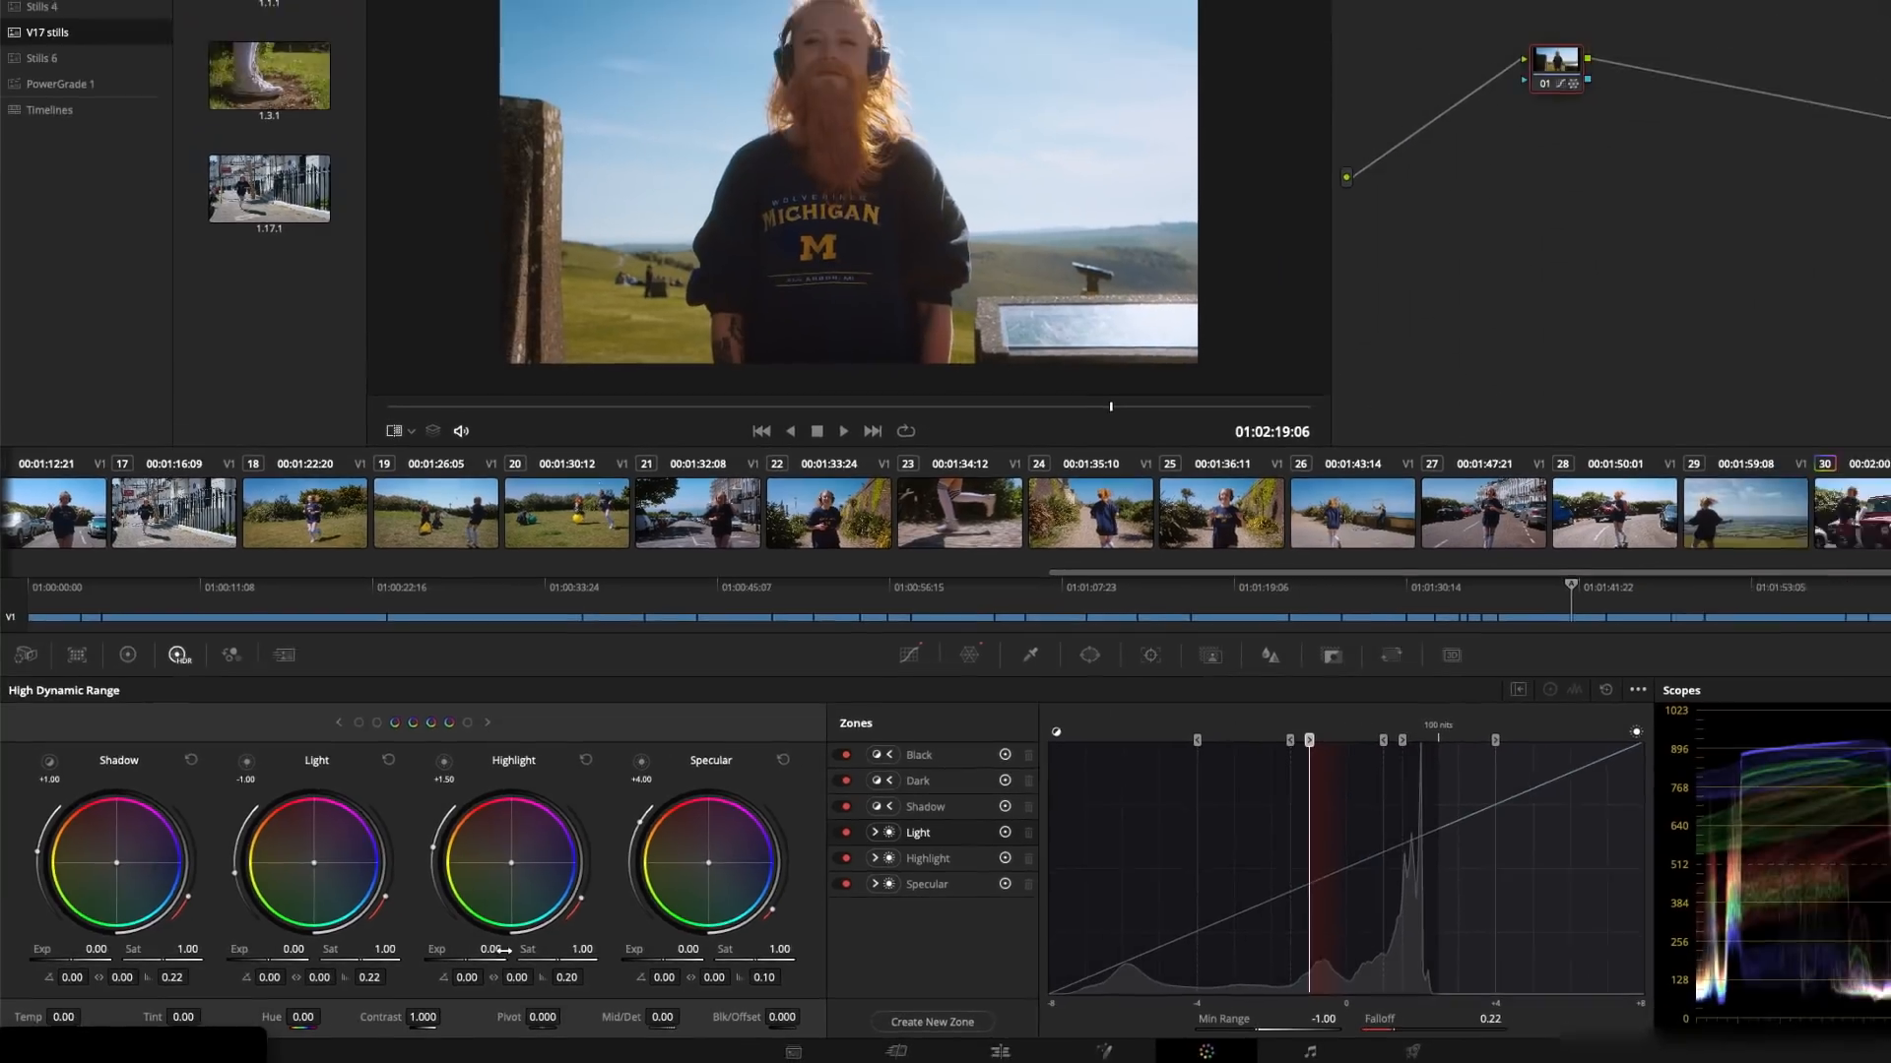
{"action": "left_click", "coordinate": [381, 792]}
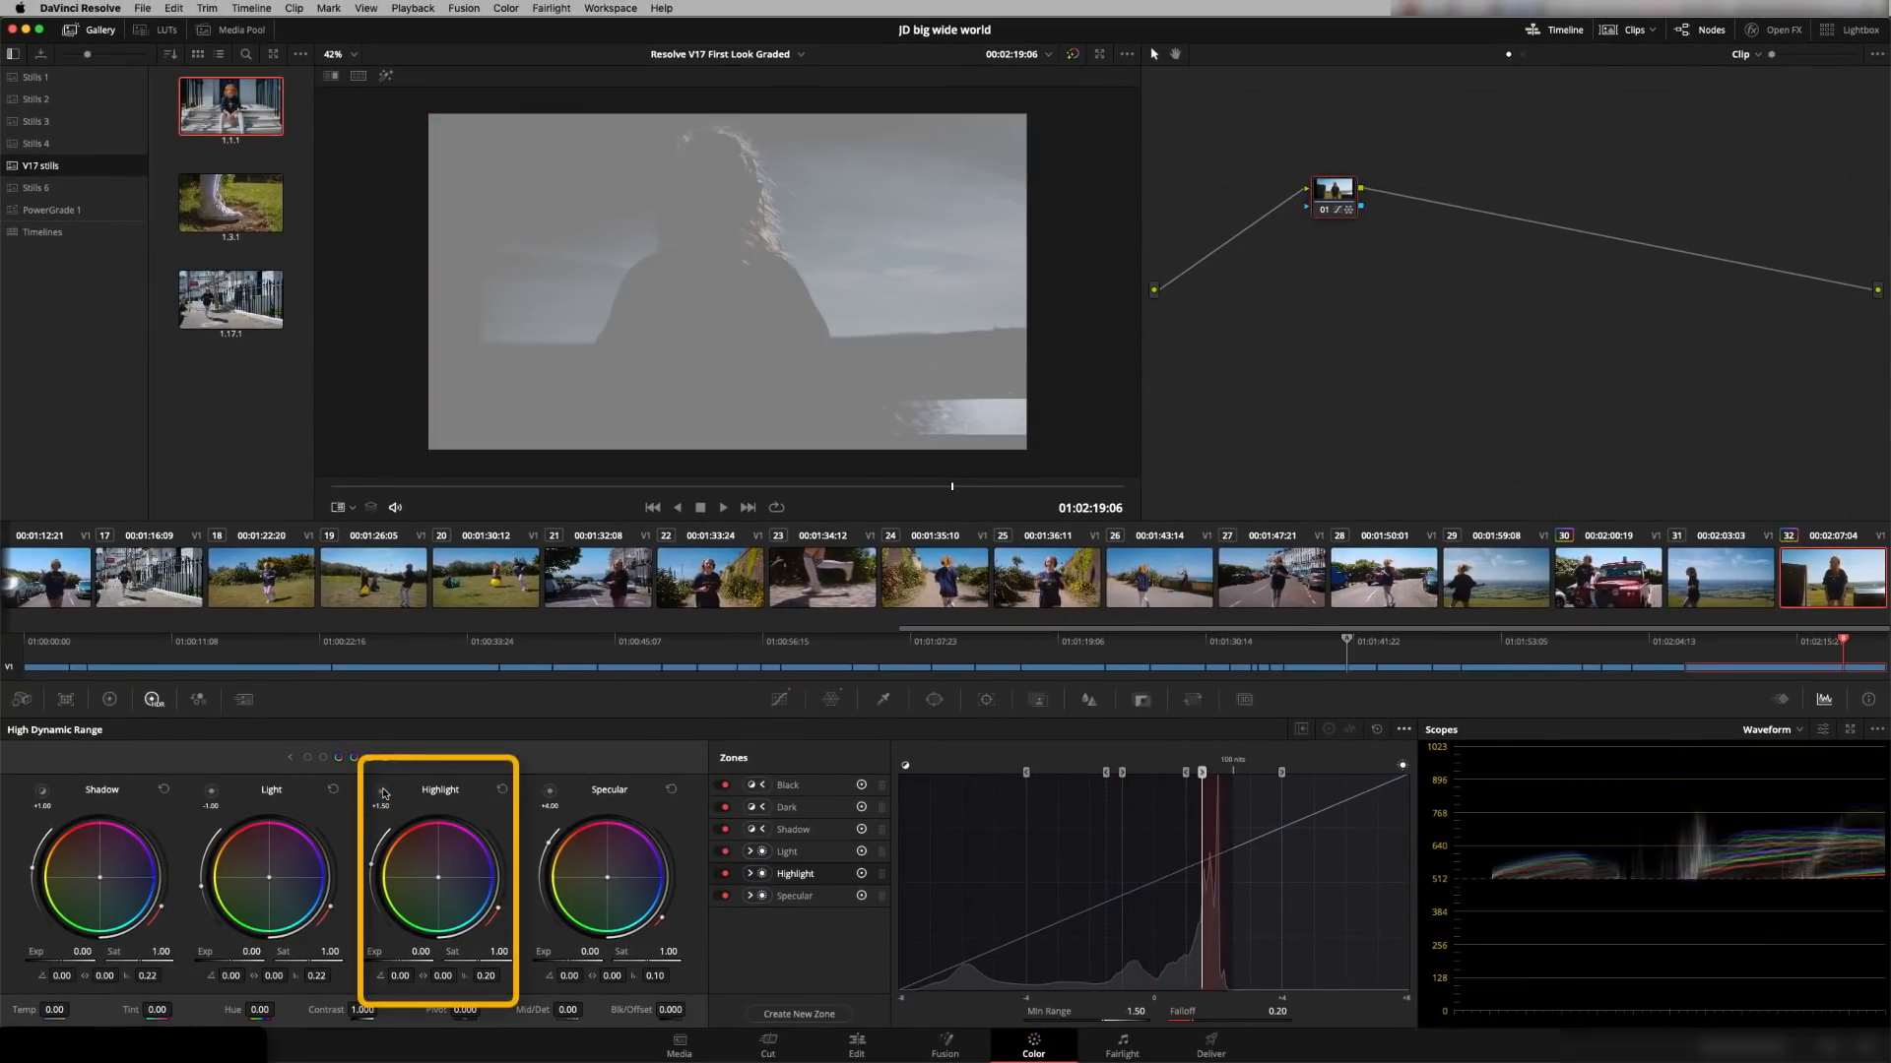
{"action": "left_click", "coordinate": [382, 793]}
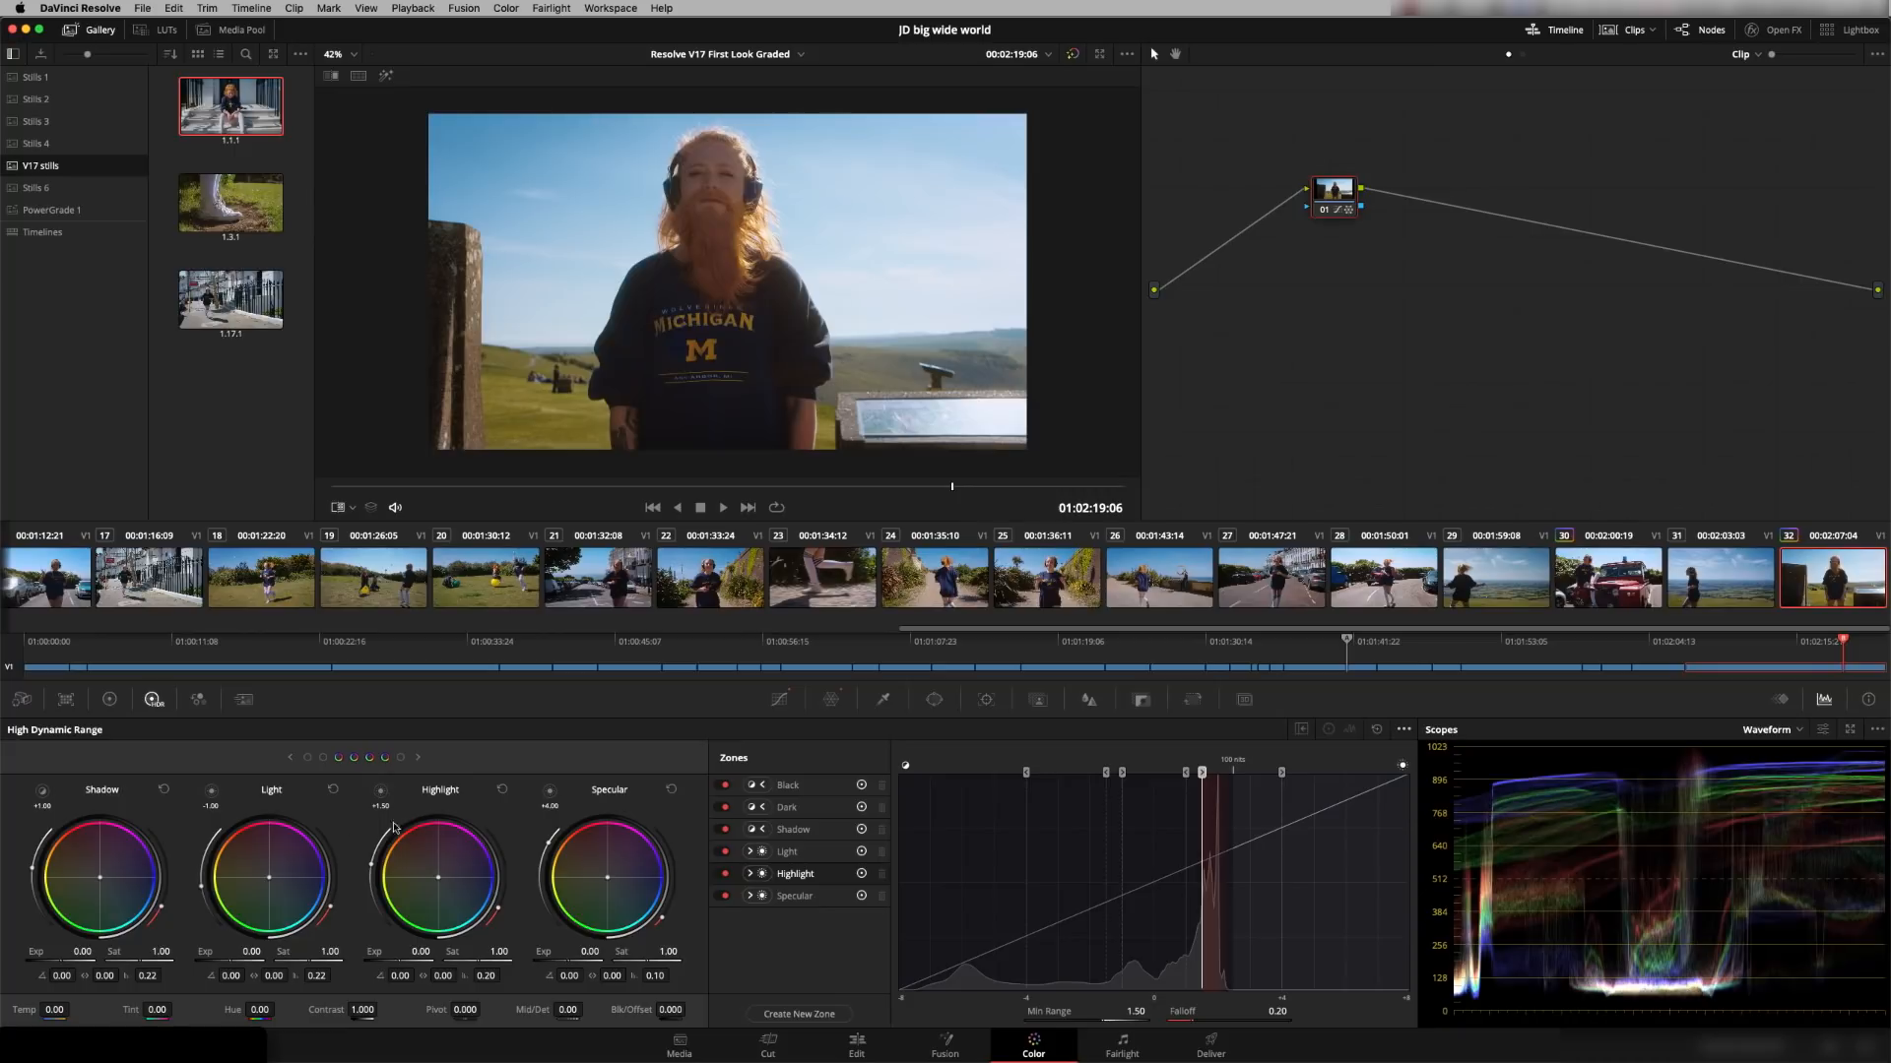
{"action": "left_click", "coordinate": [42, 792]}
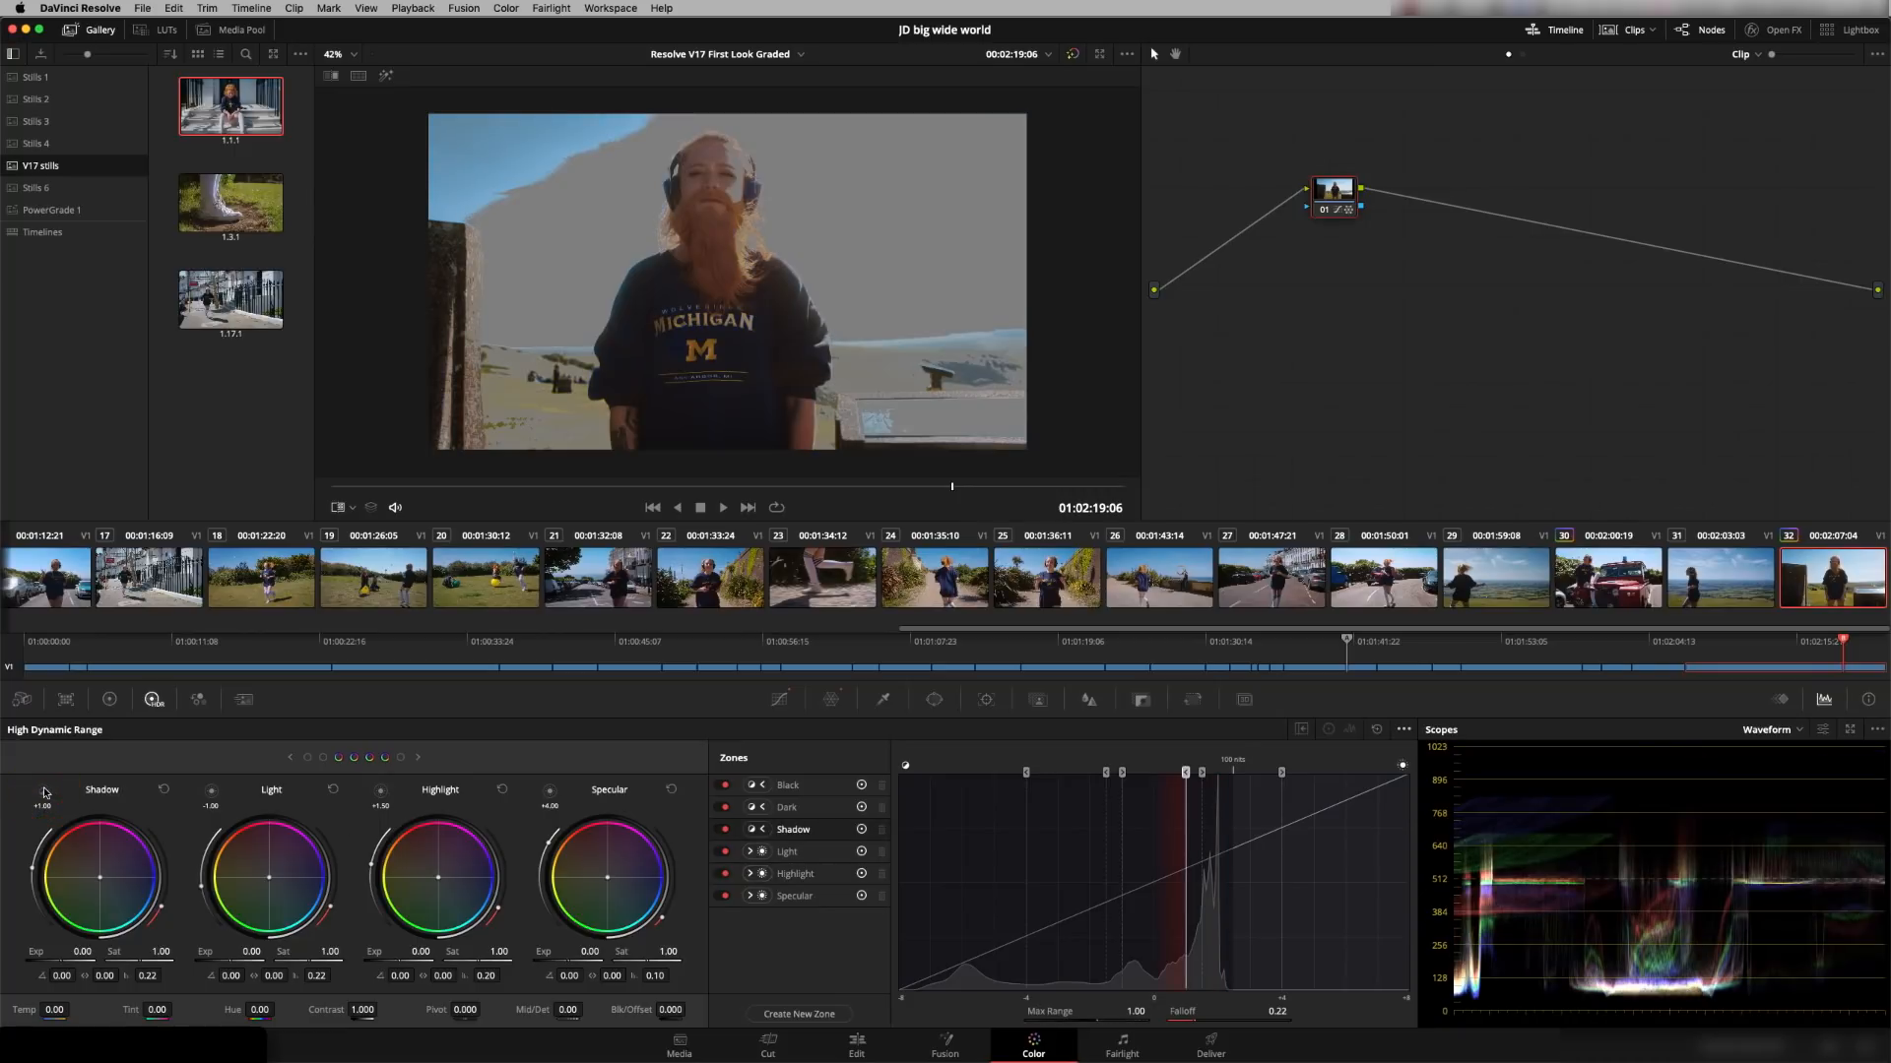
{"action": "left_click", "coordinate": [43, 792]}
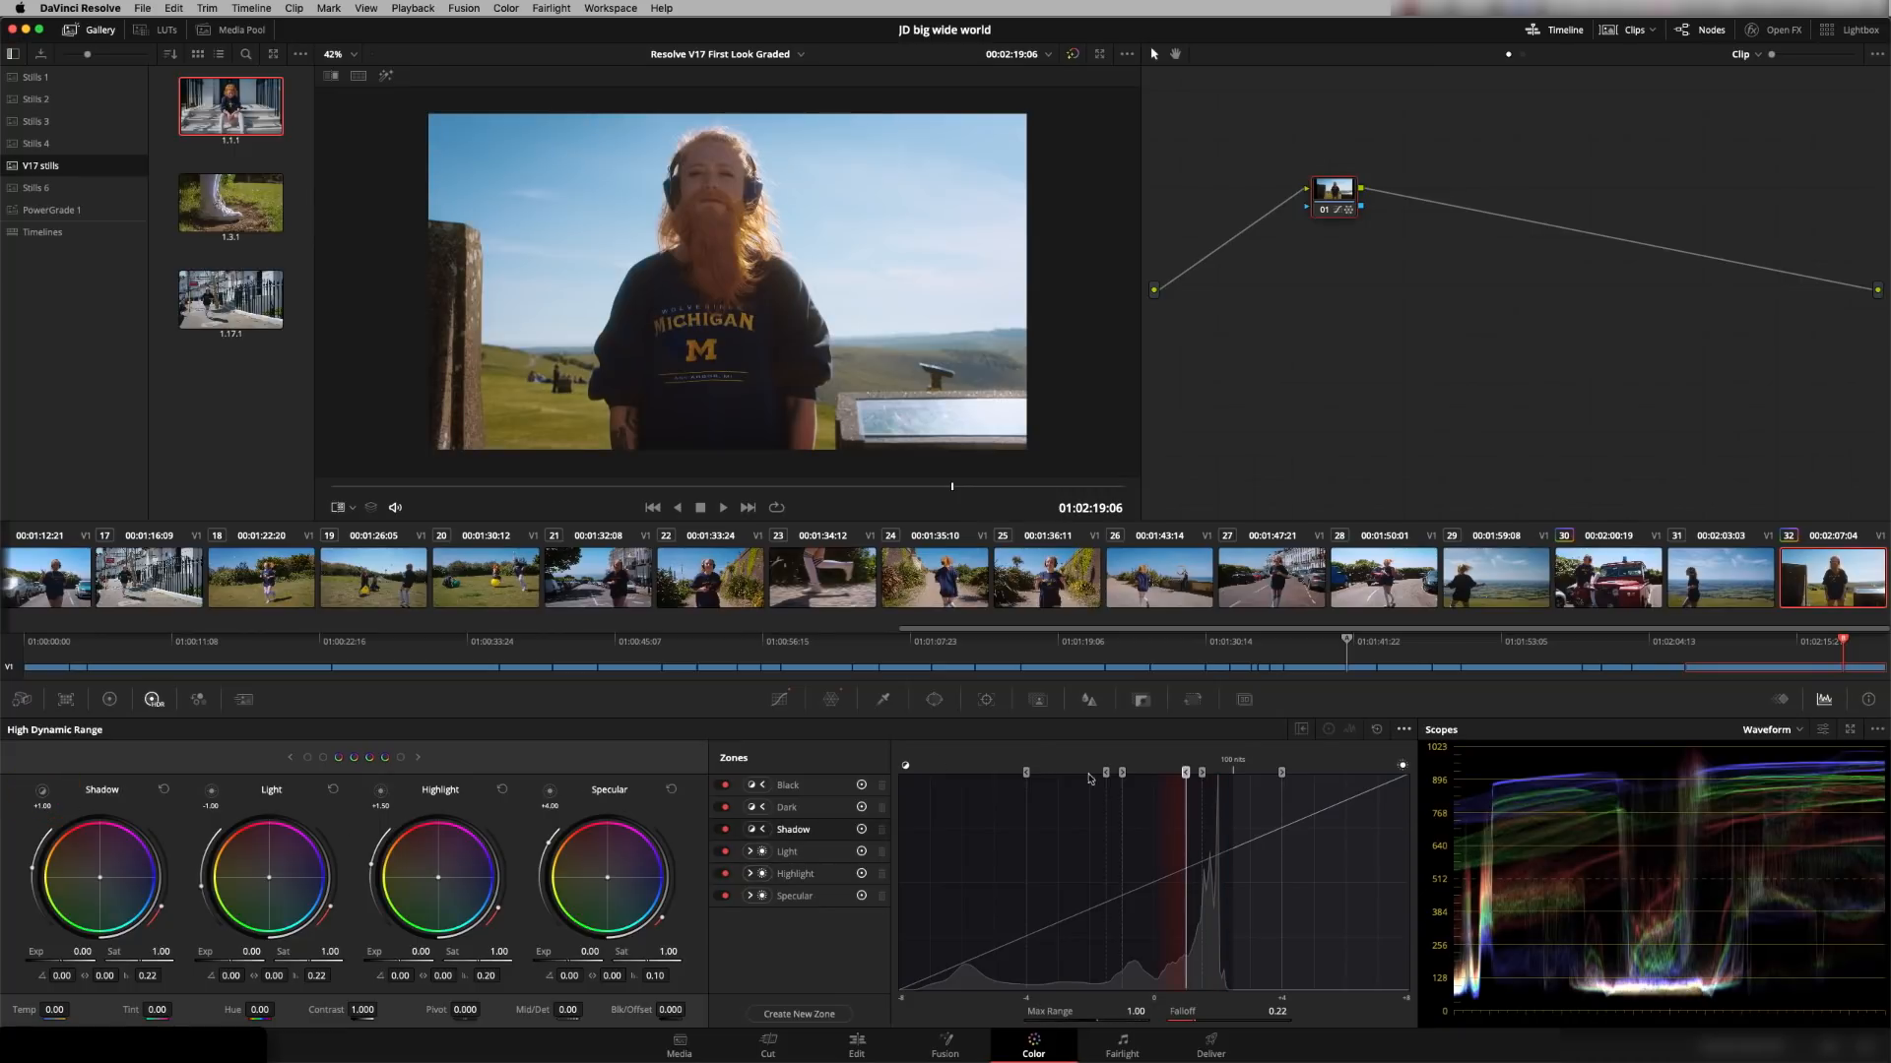
Adjust the Shadow zone to a maximum range of 0.31 and a falloff of 0.33.
{"action": "mouse_move", "coordinate": [33, 871]}
{"action": "left_mouse_down"}
{"action": "mouse_move", "coordinate": [29, 886]}
{"action": "mouse_move", "coordinate": [32, 870]}
{"action": "left_mouse_up"}
{"action": "left_click_drag", "start_coordinate": [157, 911], "coordinate": [165, 899]}
{"action": "left_click_drag", "start_coordinate": [30, 882], "coordinate": [32, 898]}
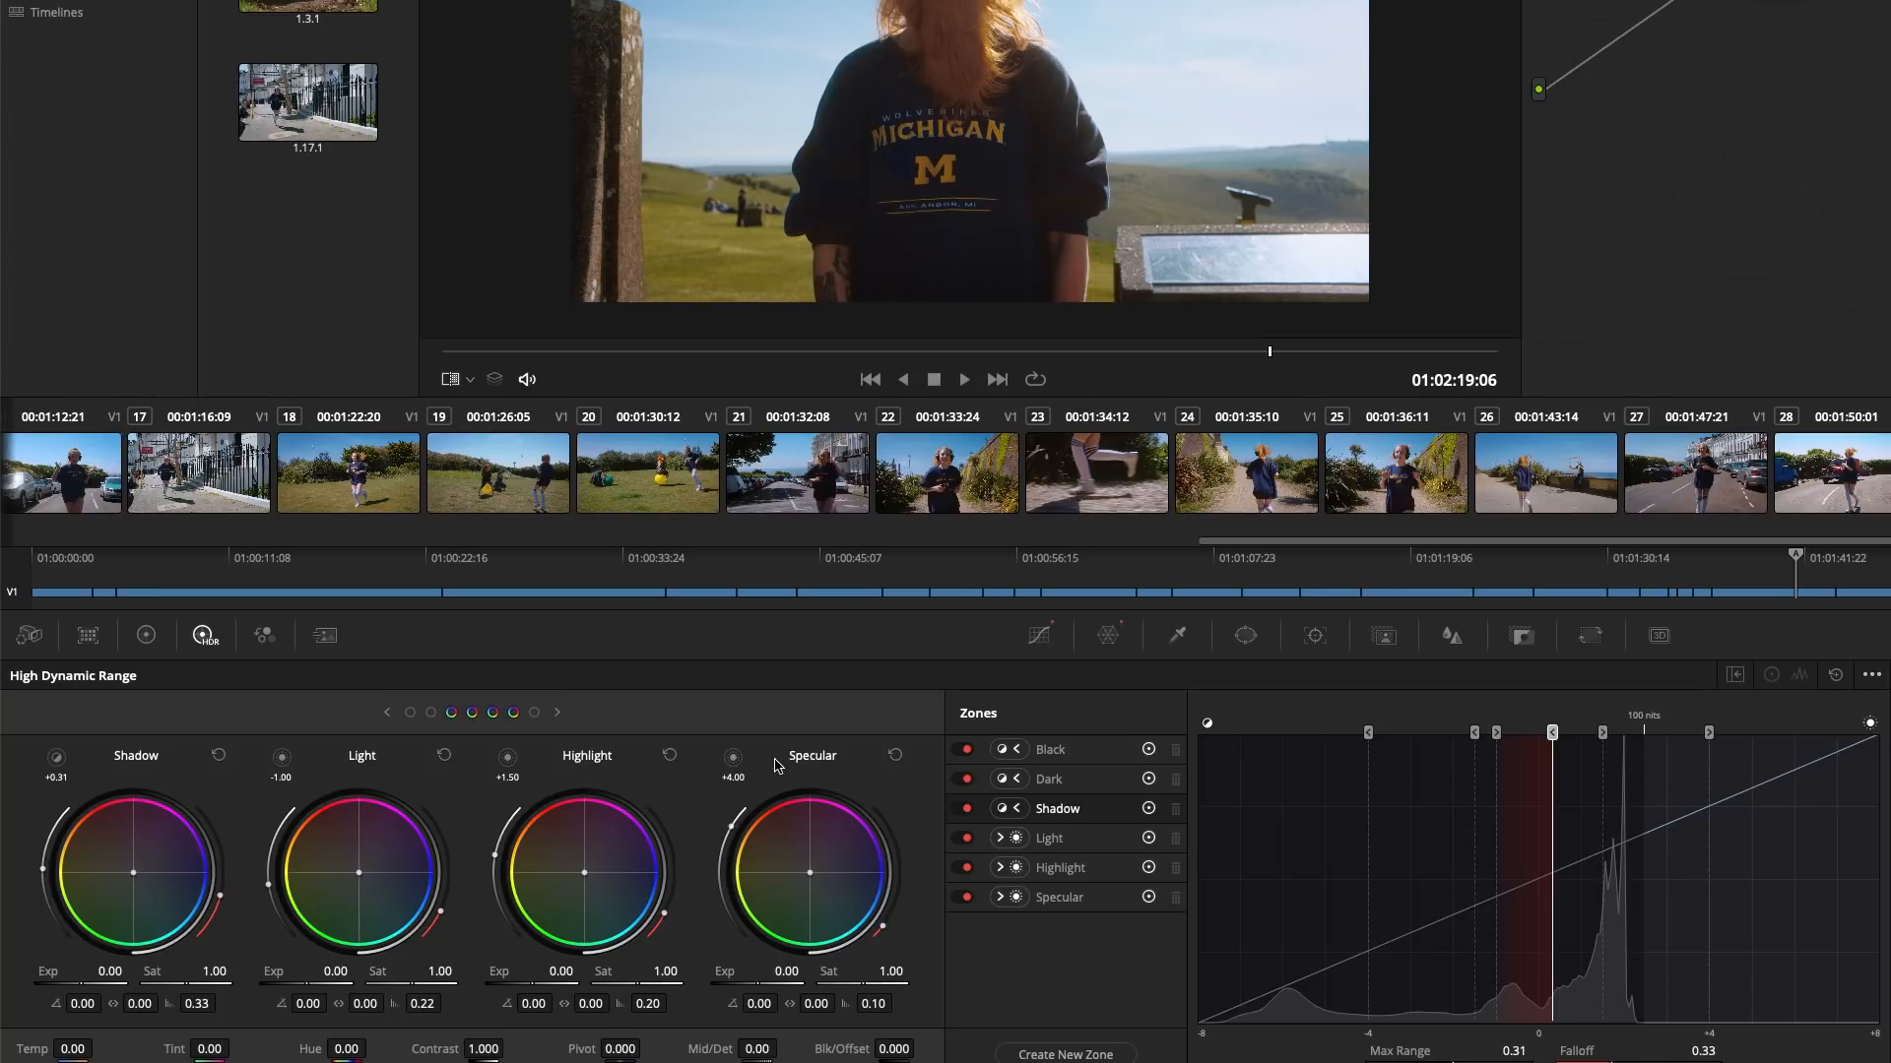
Preview the Light zone's affected area and set its exposure to 0.13, saturation to 1.03 and falloff to 0.20.
{"action": "left_click", "coordinate": [430, 712]}
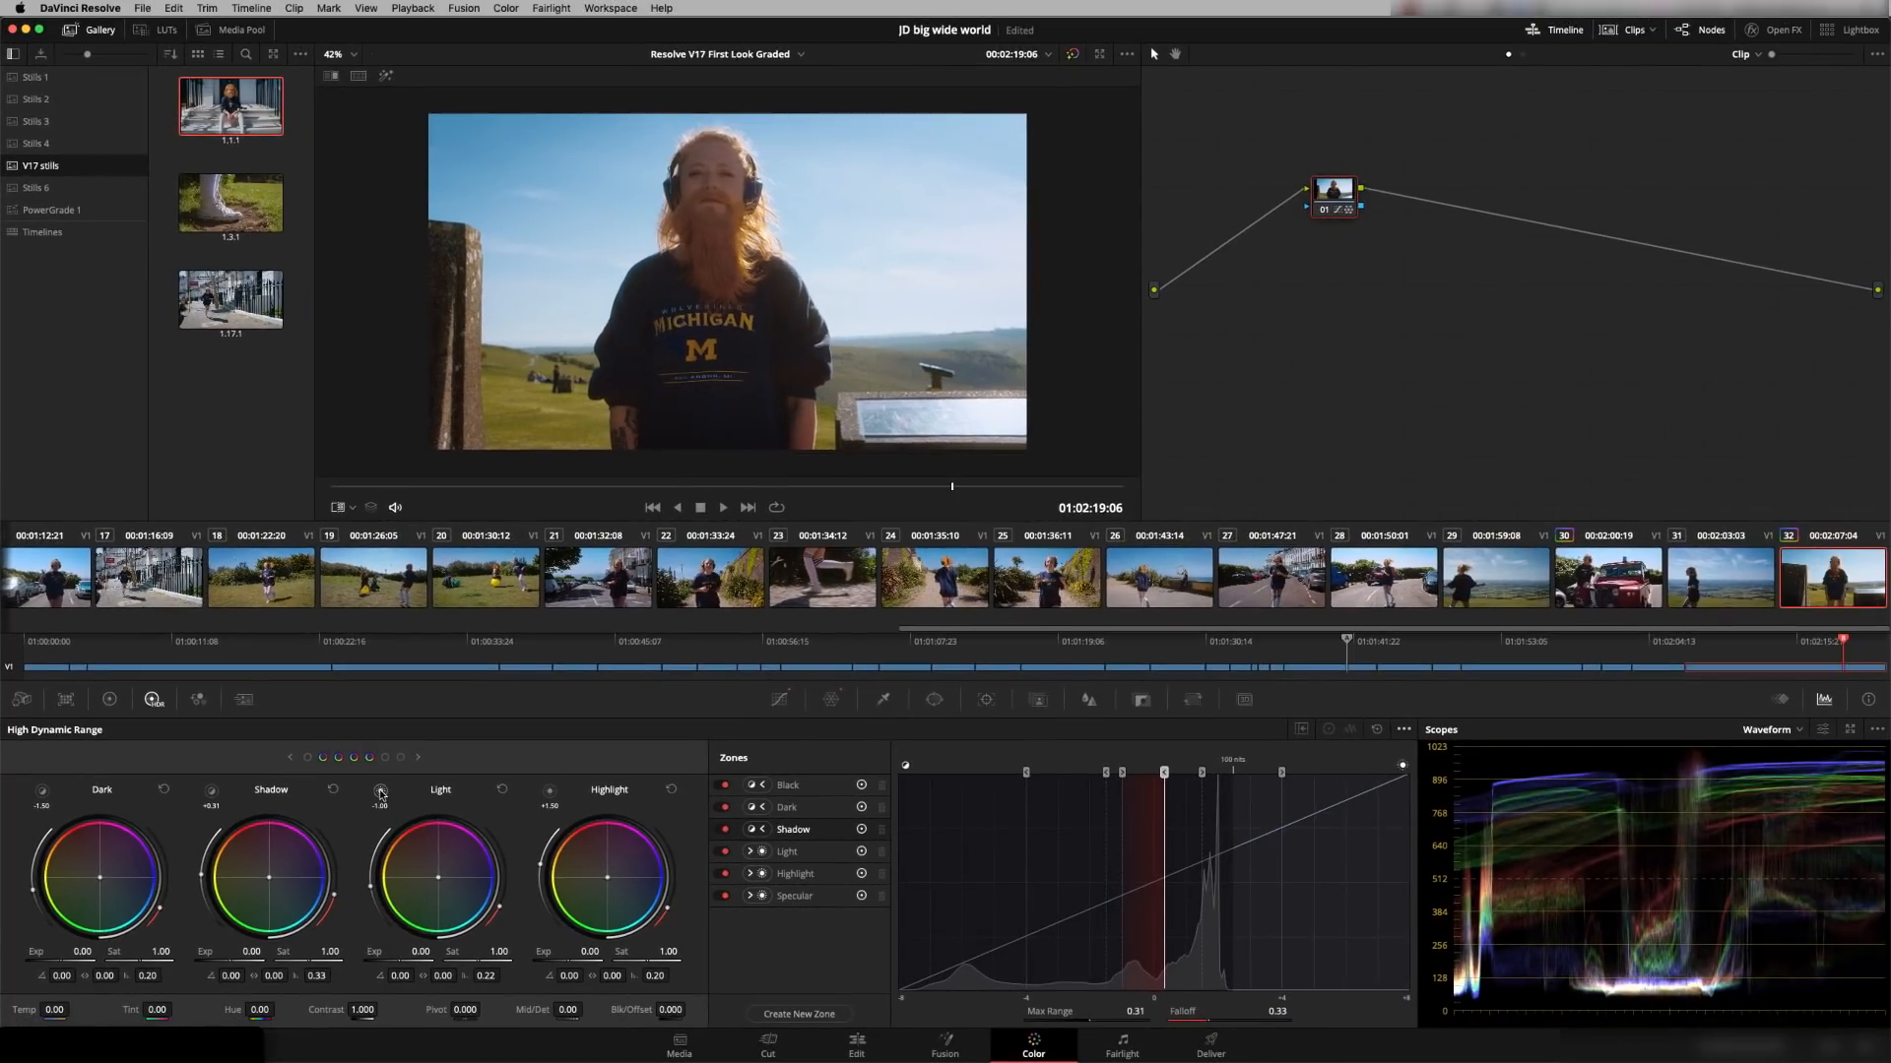
{"action": "left_click", "coordinate": [381, 791]}
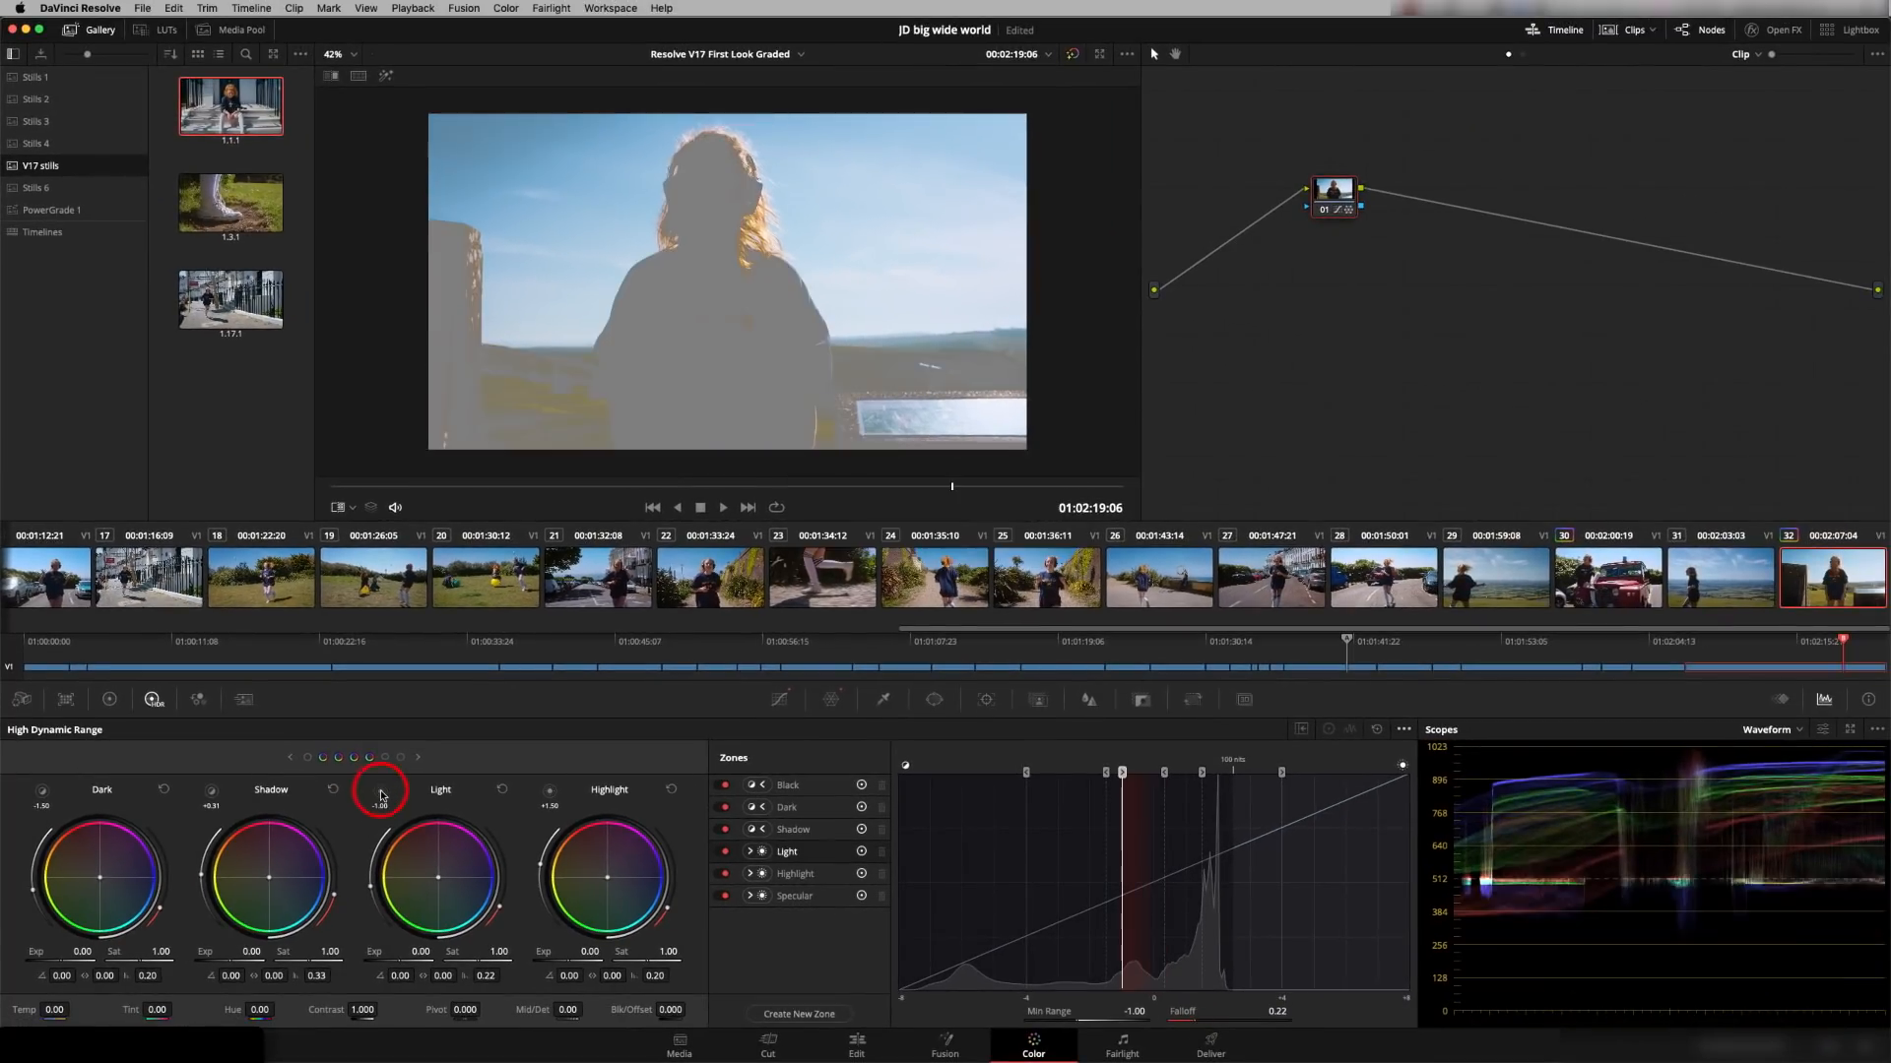
{"action": "left_click_drag", "start_coordinate": [374, 953], "coordinate": [502, 952]}
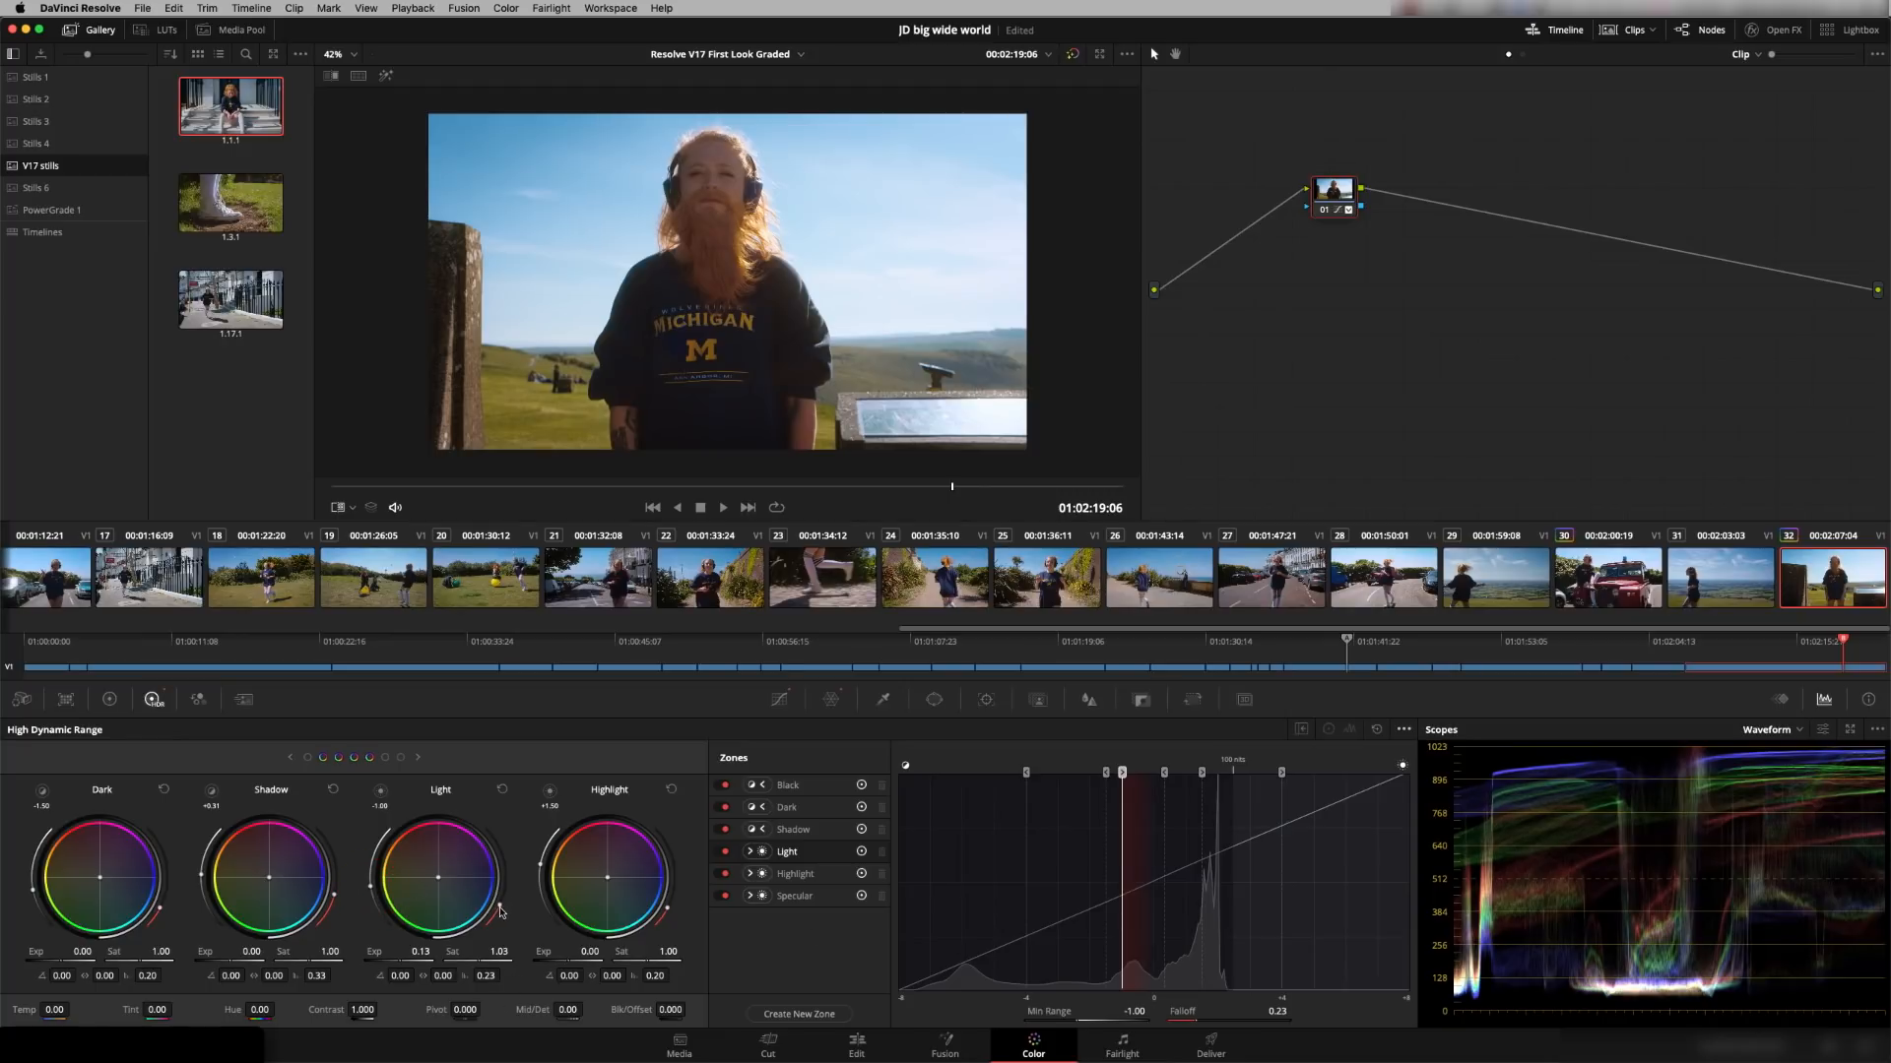
{"action": "left_click_drag", "start_coordinate": [499, 908], "coordinate": [497, 911]}
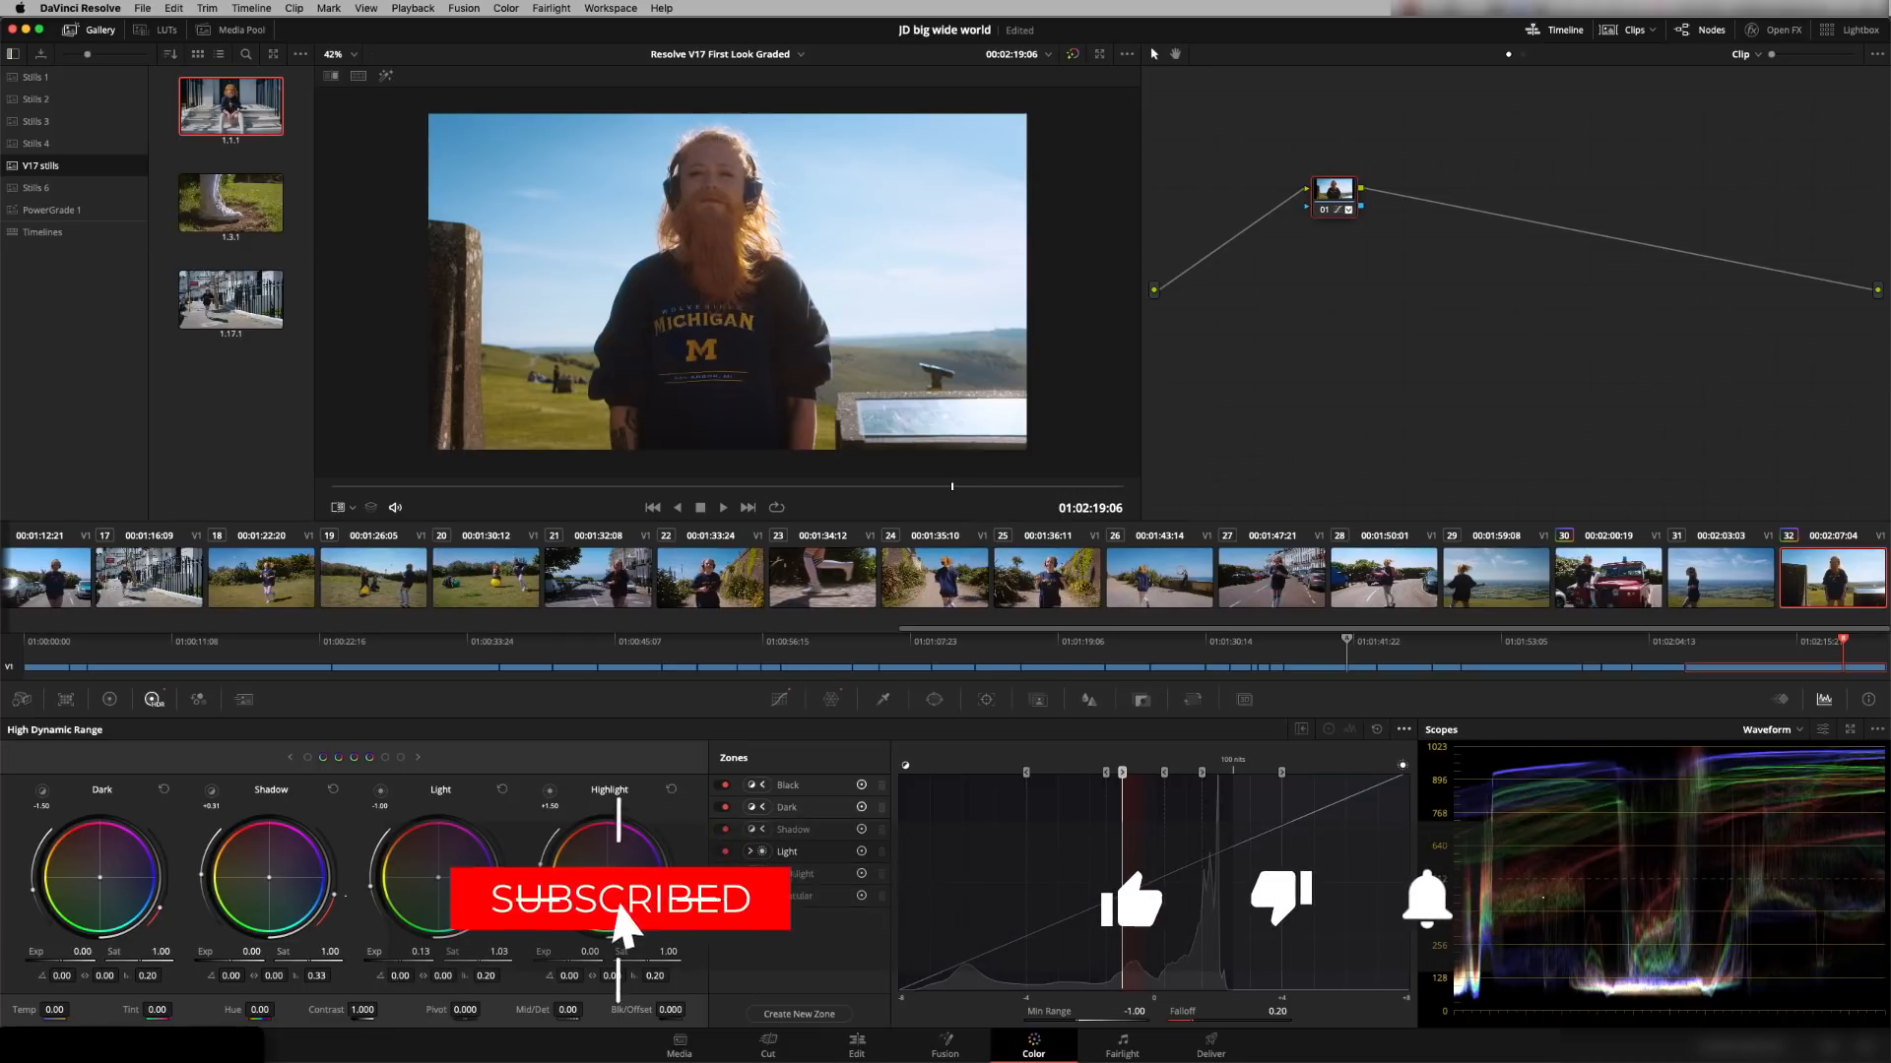